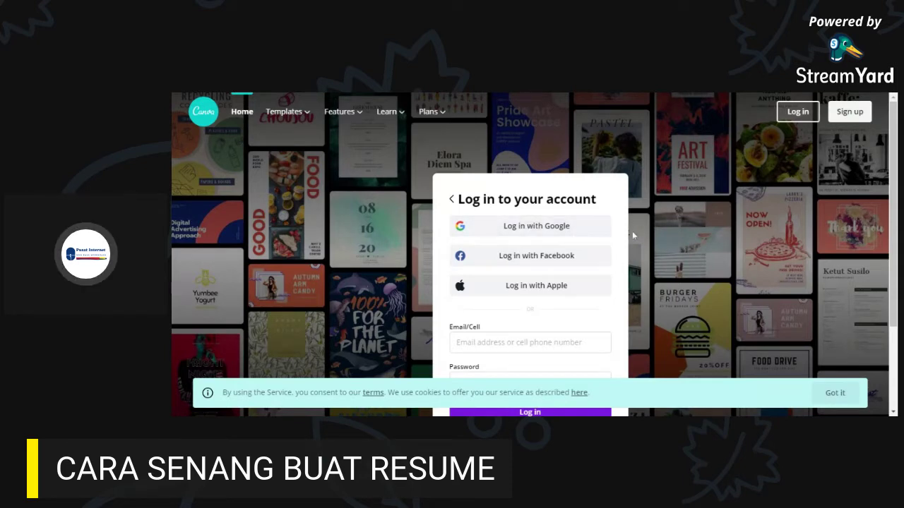
- Log in to Canva with the Google account to reach the personal home page
scroll(551, 233, "down", 3)
left_click(552, 236)
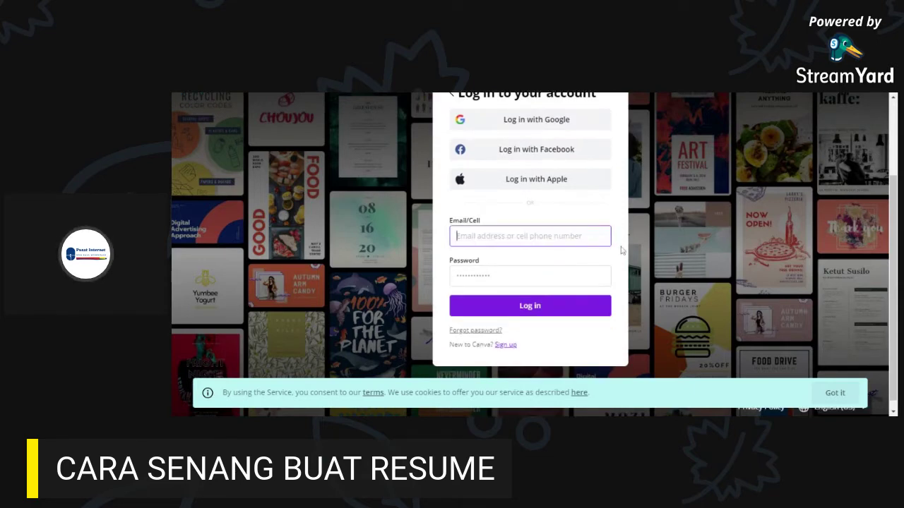
scroll(621, 249, "up", 3)
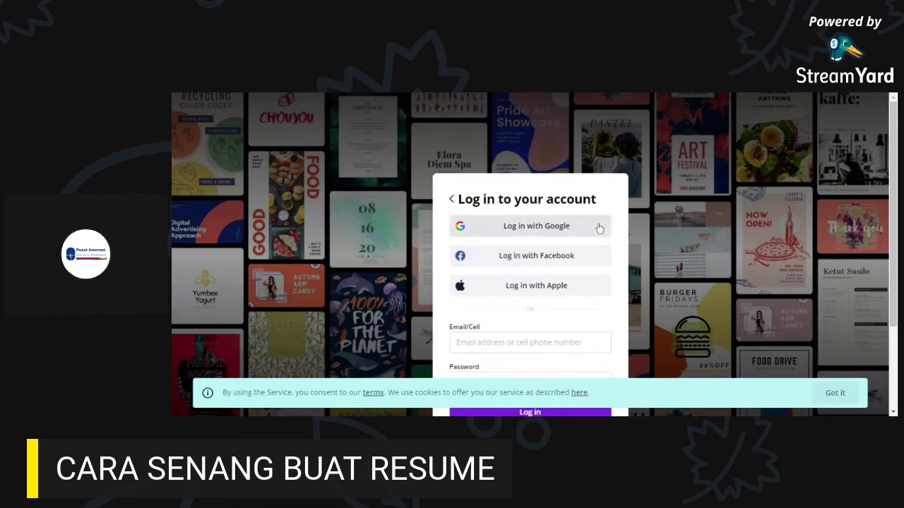
scroll(598, 228, "down", 2)
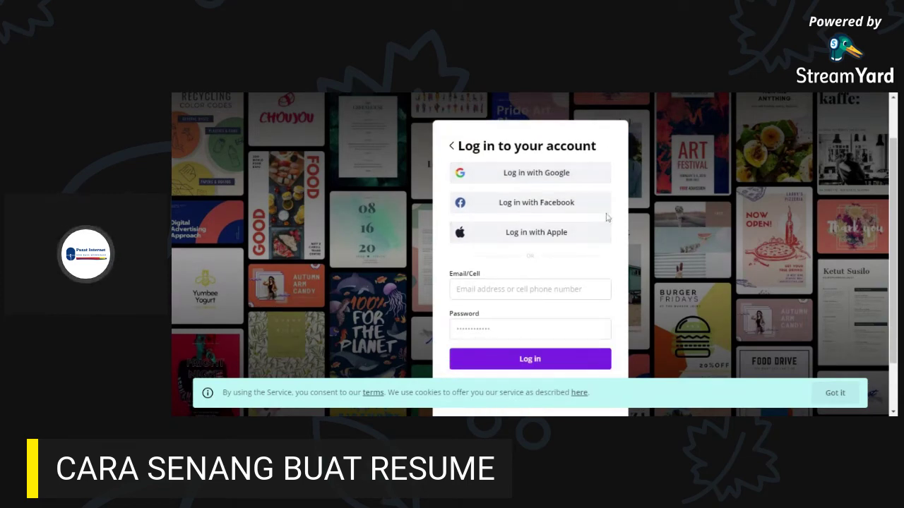
left_click(542, 182)
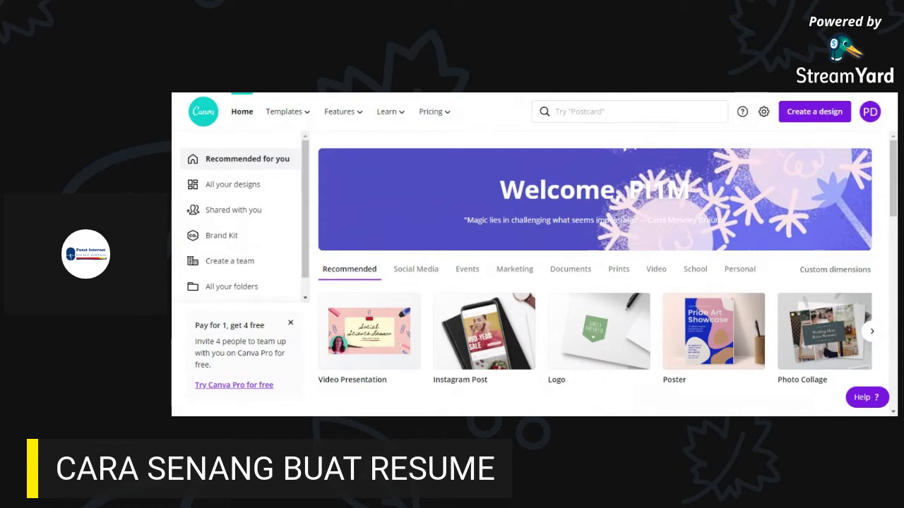
- Search Canva for 'resume' to show the Resume templates results
scroll(613, 342, "down", 1)
scroll(612, 341, "down", 1)
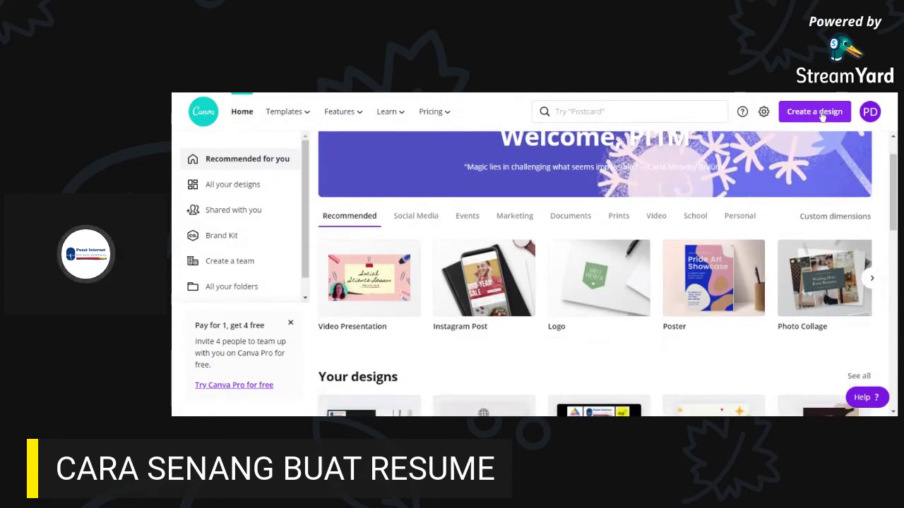
left_click(819, 114)
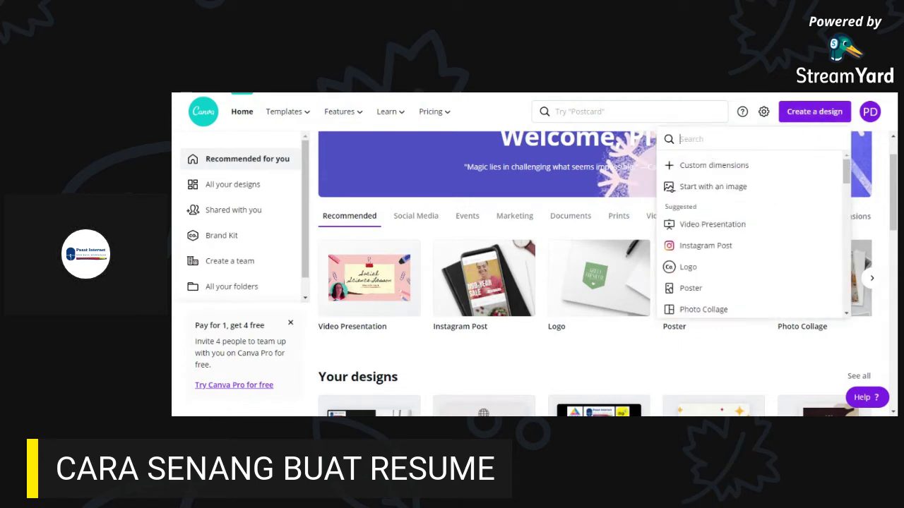
type("resume")
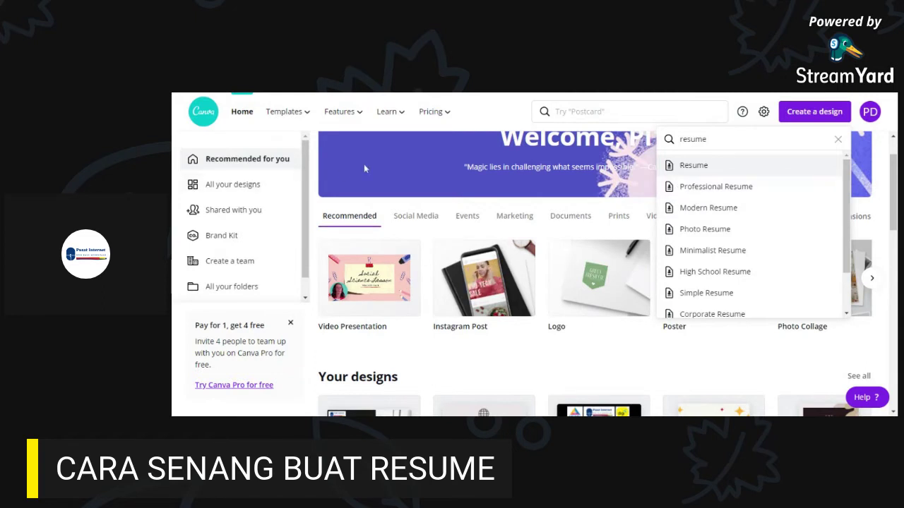
left_click(628, 112)
type("r")
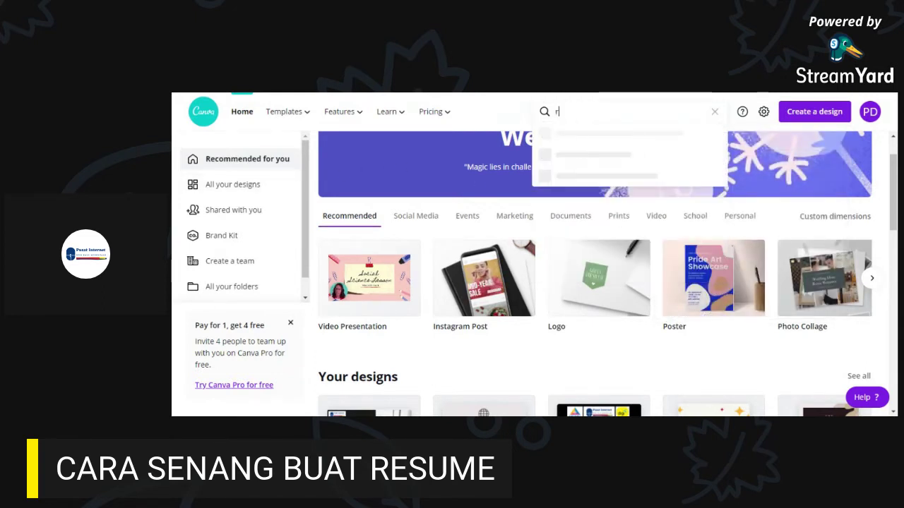
type("esume")
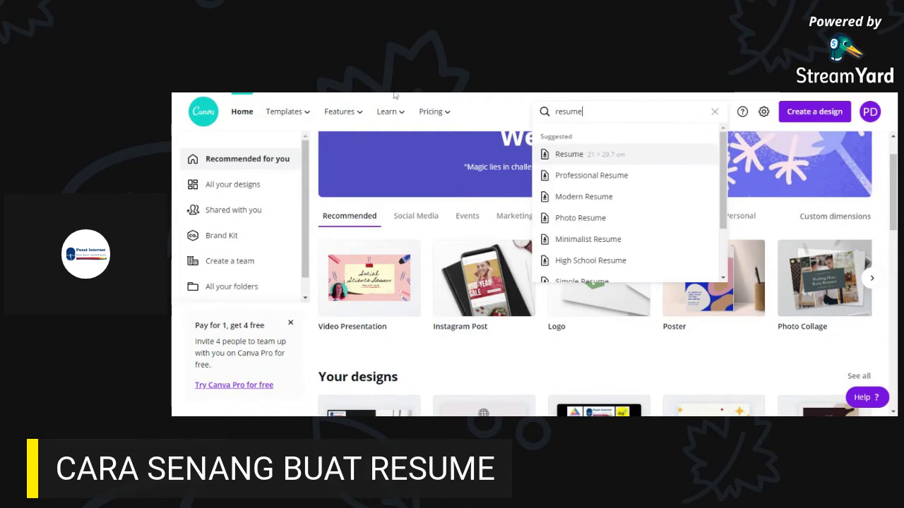
key("Return")
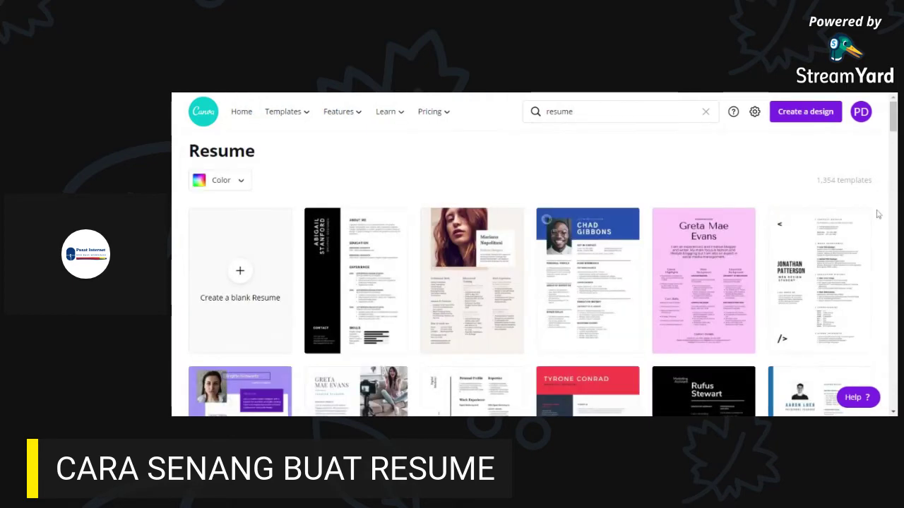
scroll(643, 317, "down", 2)
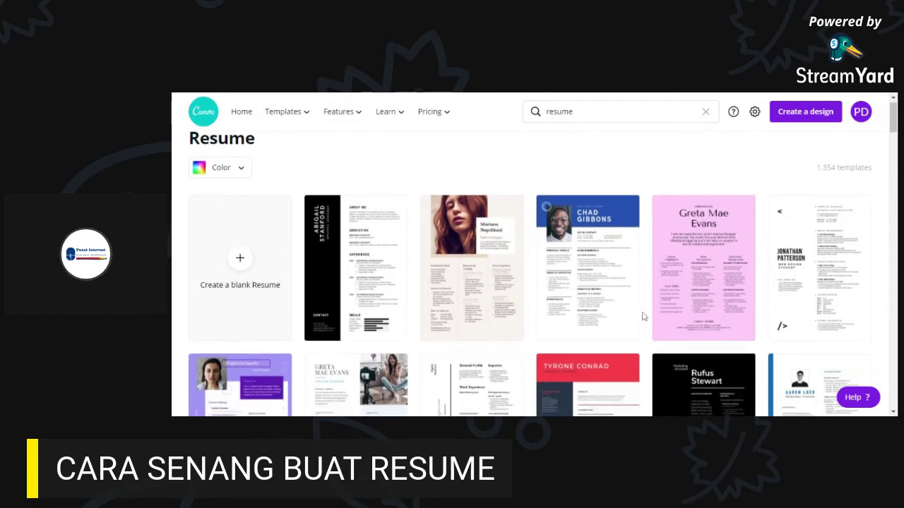
scroll(643, 317, "down", 4)
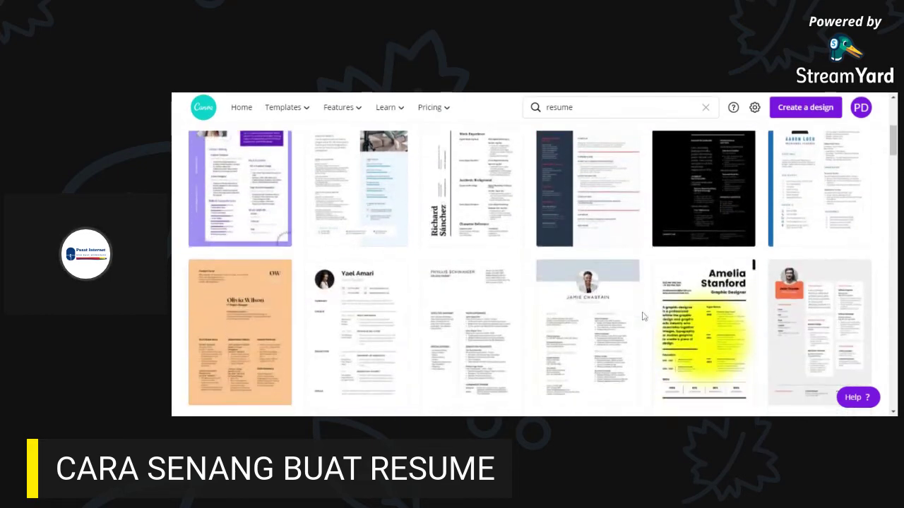
scroll(536, 365, "up", 6)
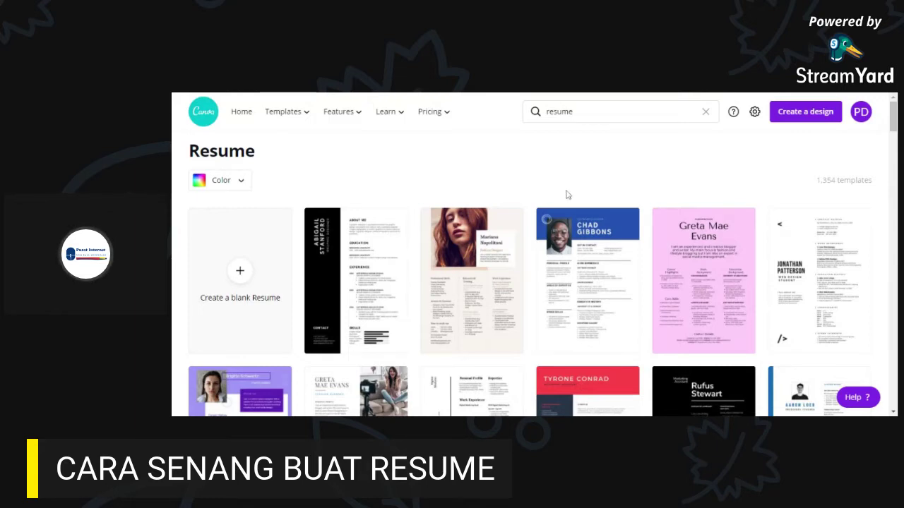
scroll(596, 297, "down", 3)
scroll(609, 295, "up", 1)
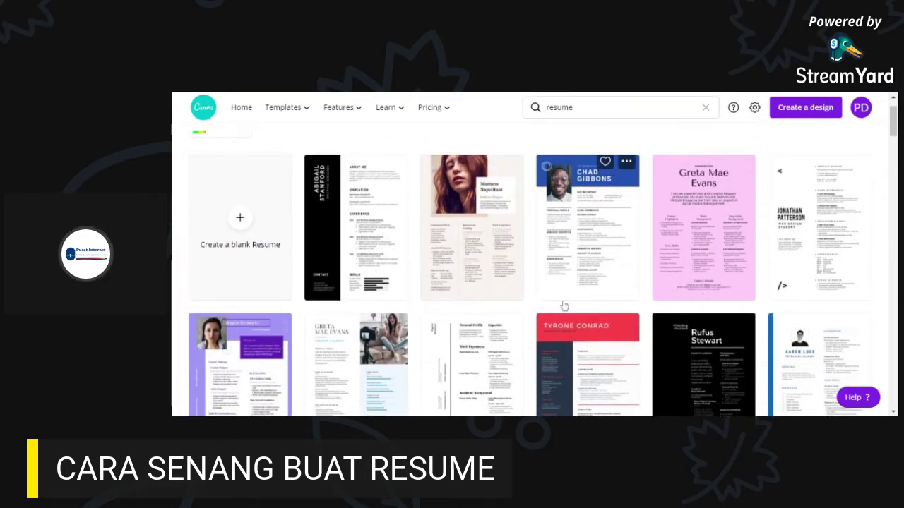
scroll(586, 269, "down", 1)
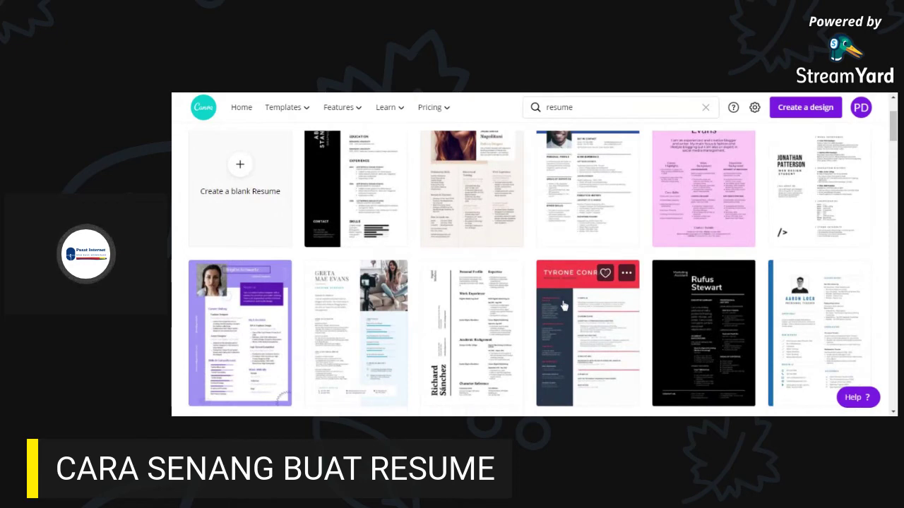
scroll(543, 354, "down", 1)
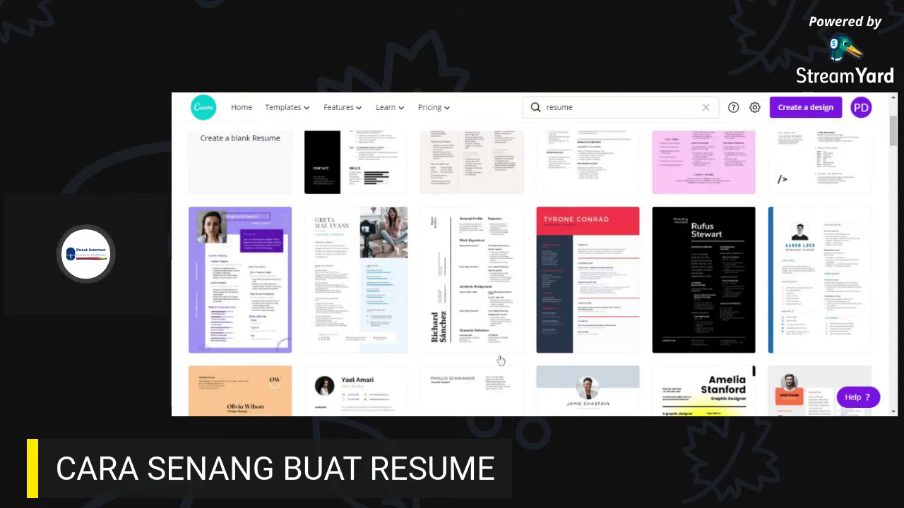
scroll(499, 360, "down", 2)
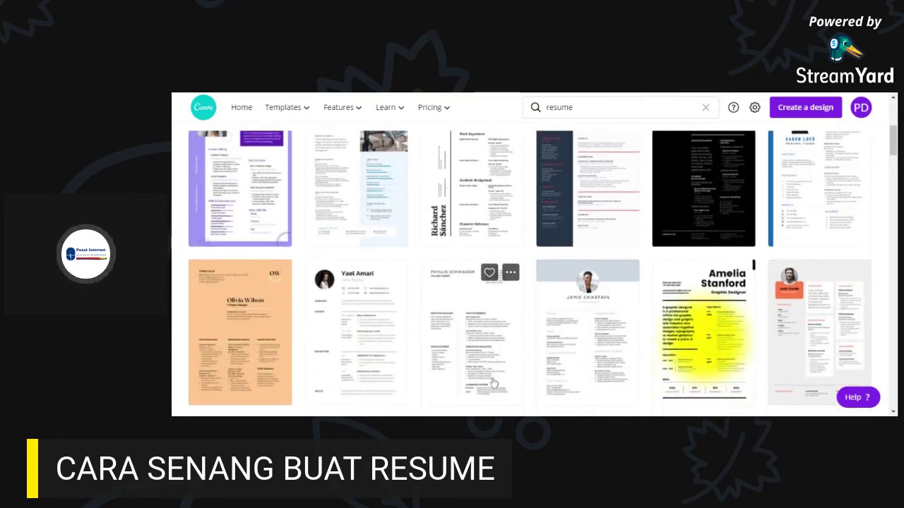
scroll(495, 374, "down", 2)
scroll(477, 383, "down", 3)
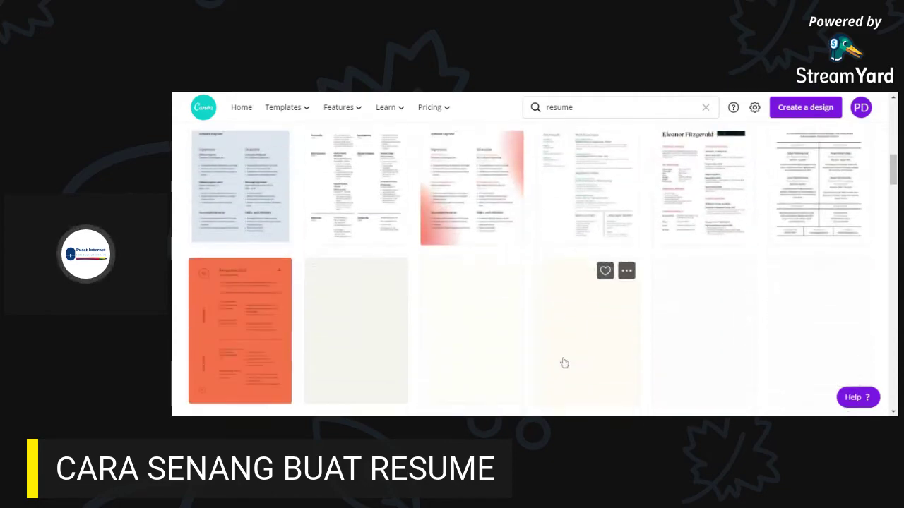
scroll(572, 351, "down", 1)
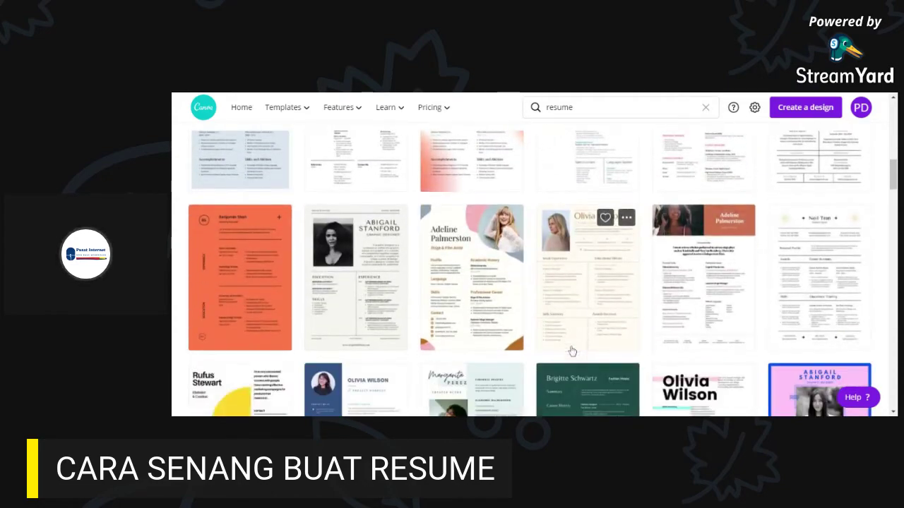
scroll(652, 332, "down", 2)
scroll(652, 332, "down", 3)
scroll(627, 327, "up", 2)
scroll(646, 305, "down", 1)
scroll(646, 304, "up", 1)
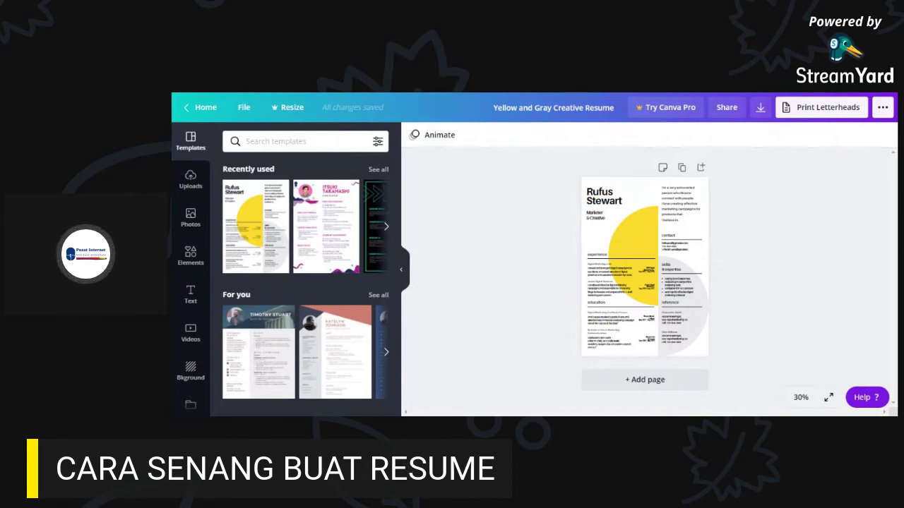
- Scroll through the resume categories in the Templates side panel
scroll(304, 265, "down", 3)
scroll(309, 262, "down", 10)
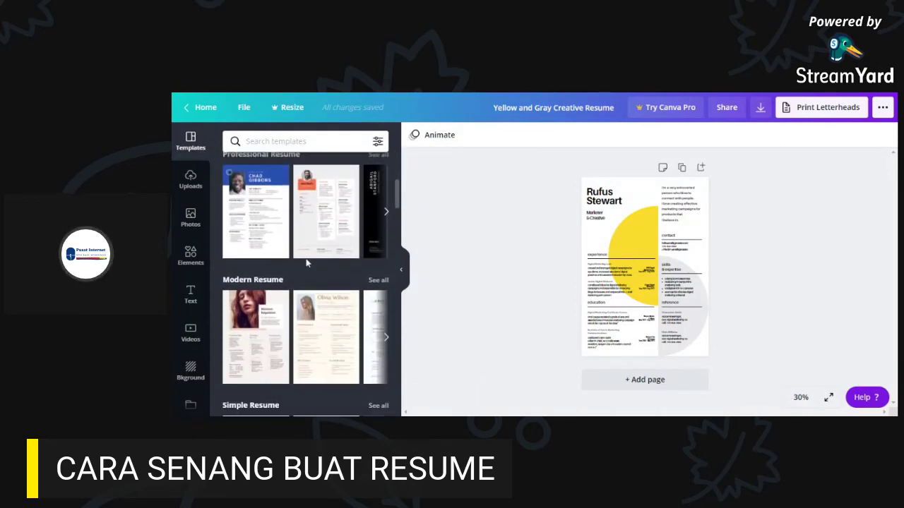
scroll(307, 265, "down", 10)
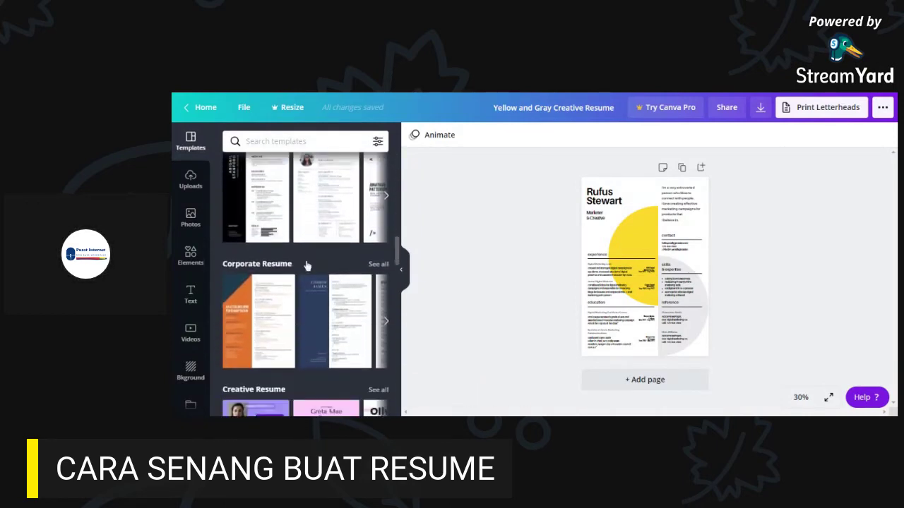
scroll(308, 265, "up", 20)
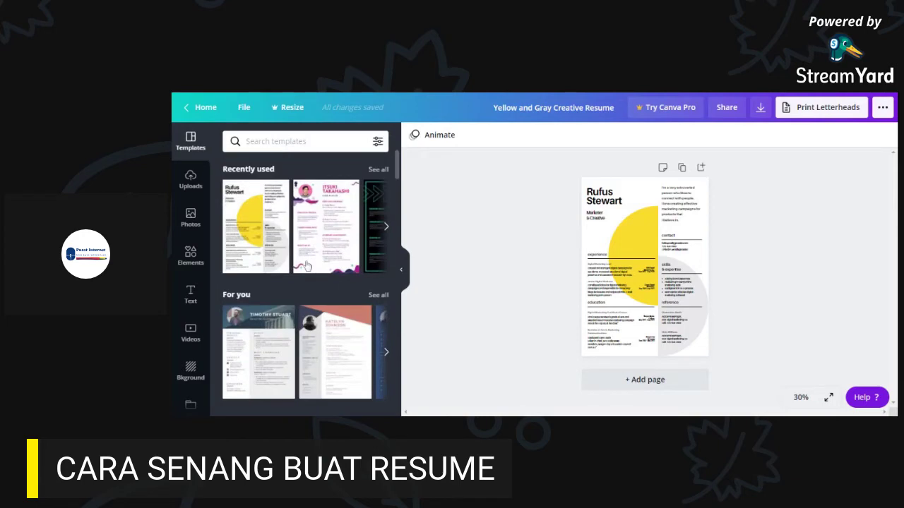
scroll(282, 319, "down", 5)
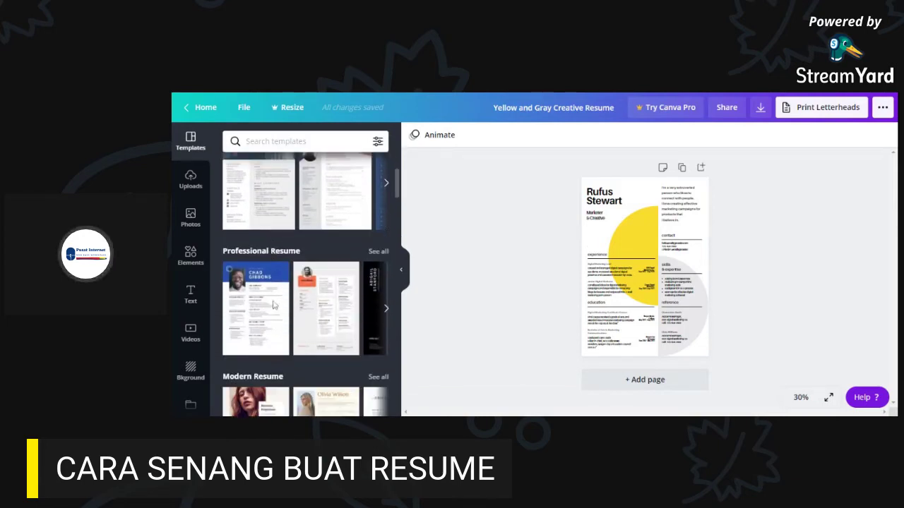
scroll(262, 264, "down", 1)
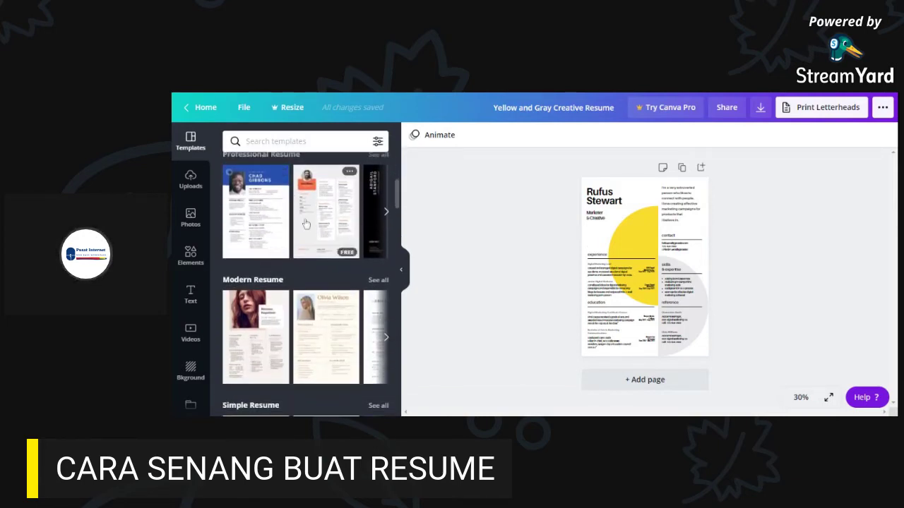
- Apply the CHAD GIBBONS resume template and view the page at 100% zoom
left_click(267, 225)
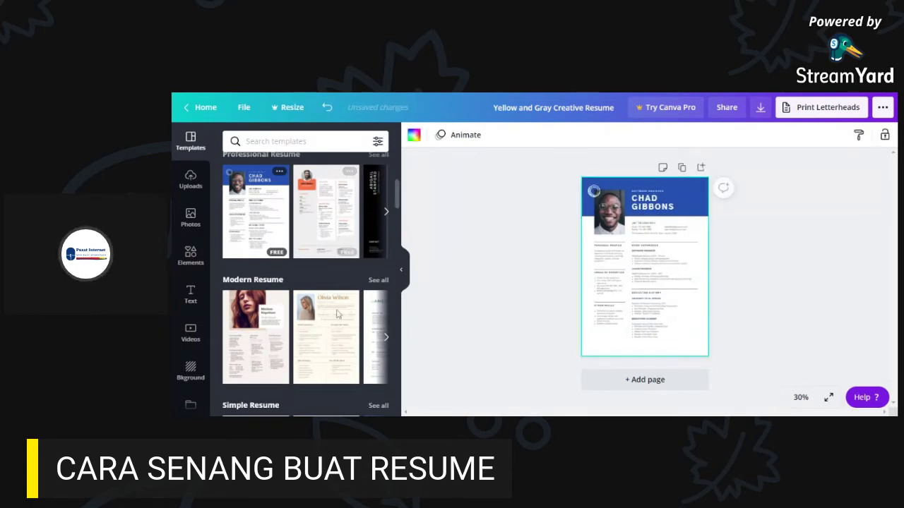
scroll(337, 315, "up", 2)
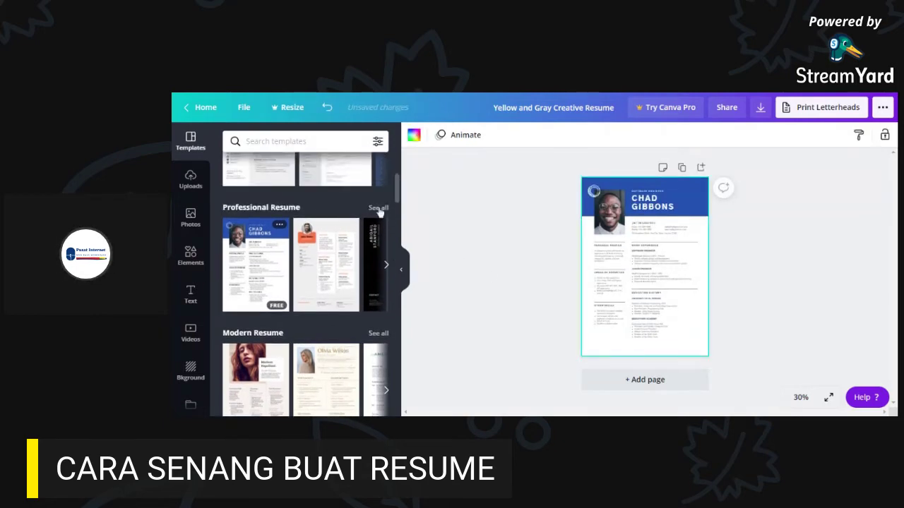
left_click(801, 398)
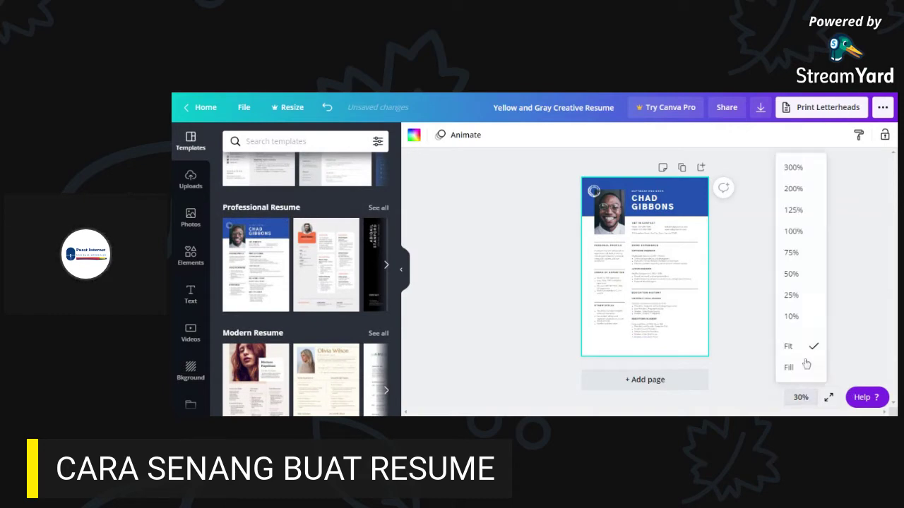
left_click(795, 232)
- Switch the page to the beige two-column Modern Resume template
scroll(782, 345, "down", 1)
scroll(812, 265, "up", 1)
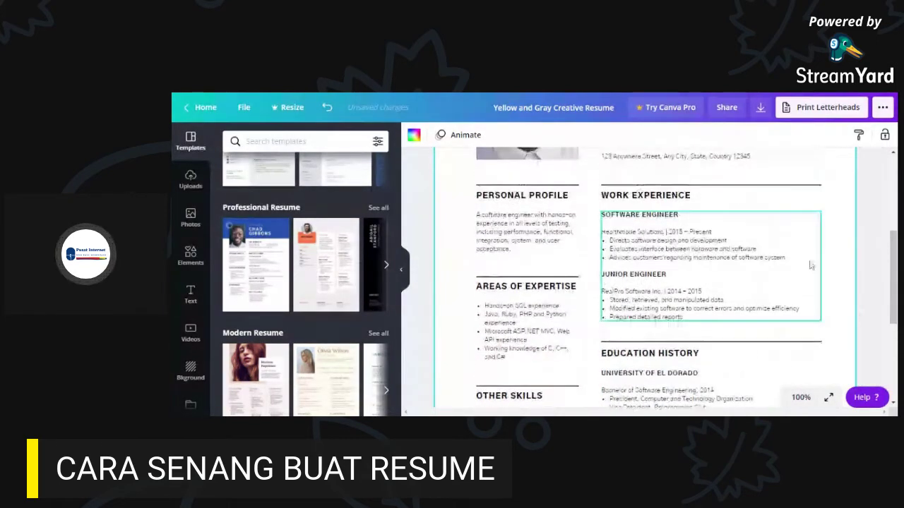
scroll(664, 309, "up", 1)
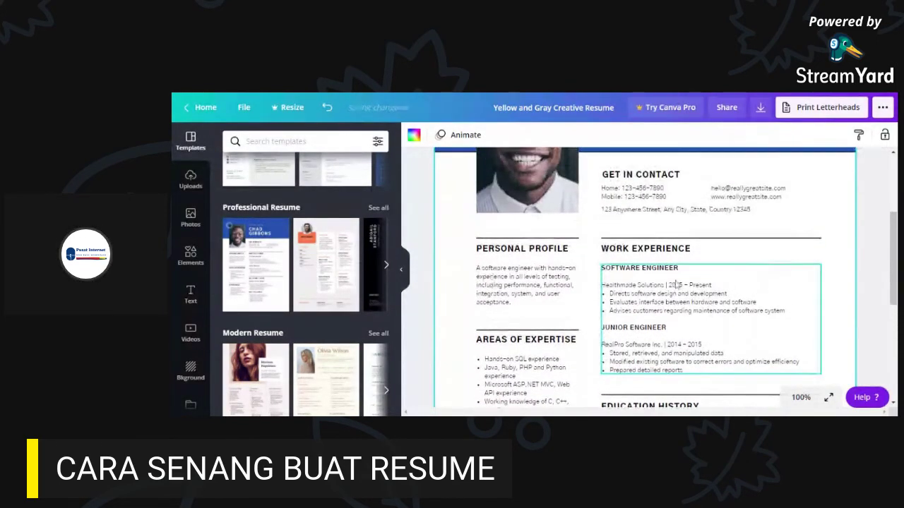
scroll(678, 285, "up", 1)
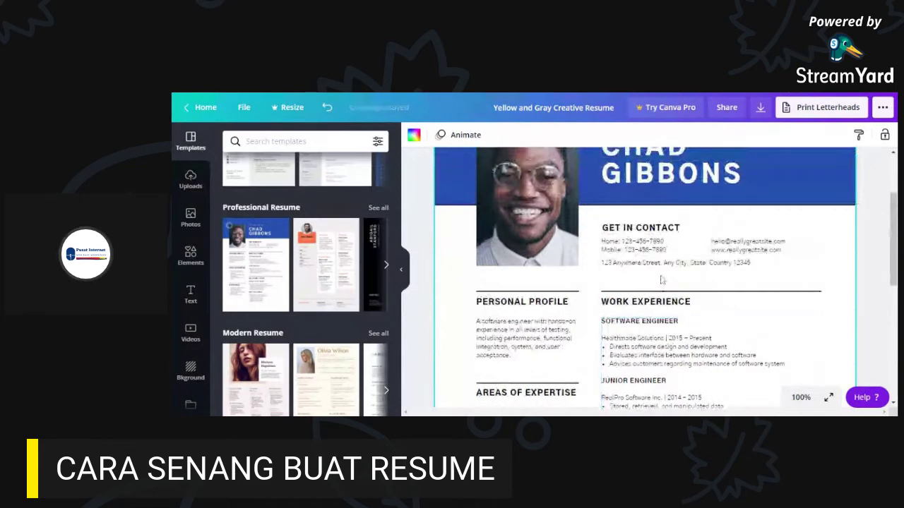
scroll(664, 316, "down", 1)
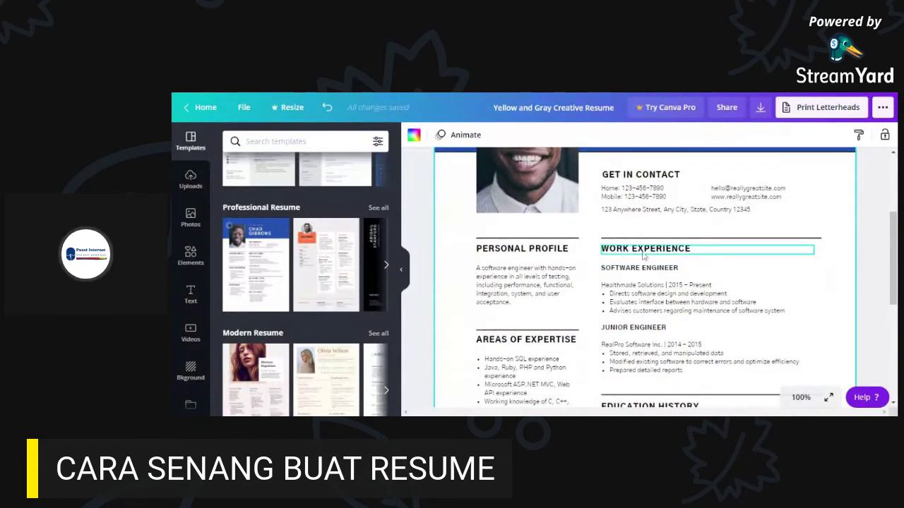
scroll(727, 305, "down", 3)
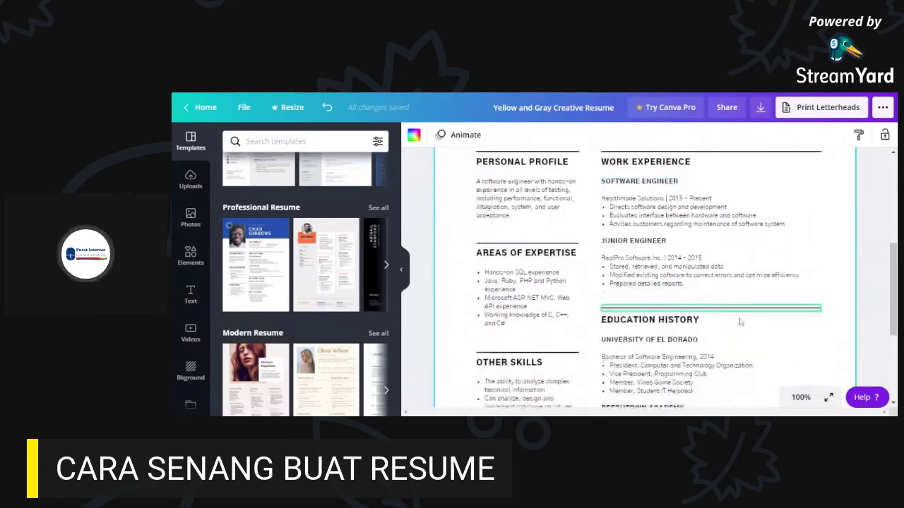
scroll(760, 301, "up", 2)
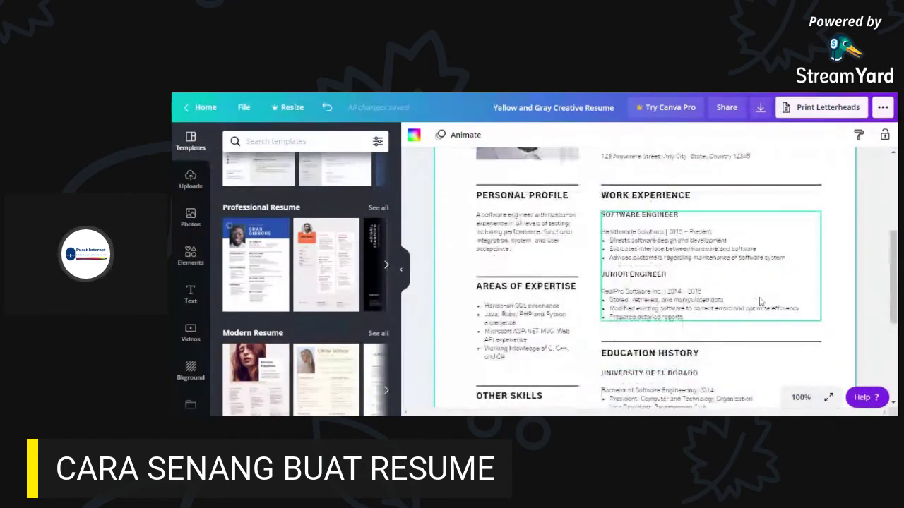
scroll(760, 301, "up", 1)
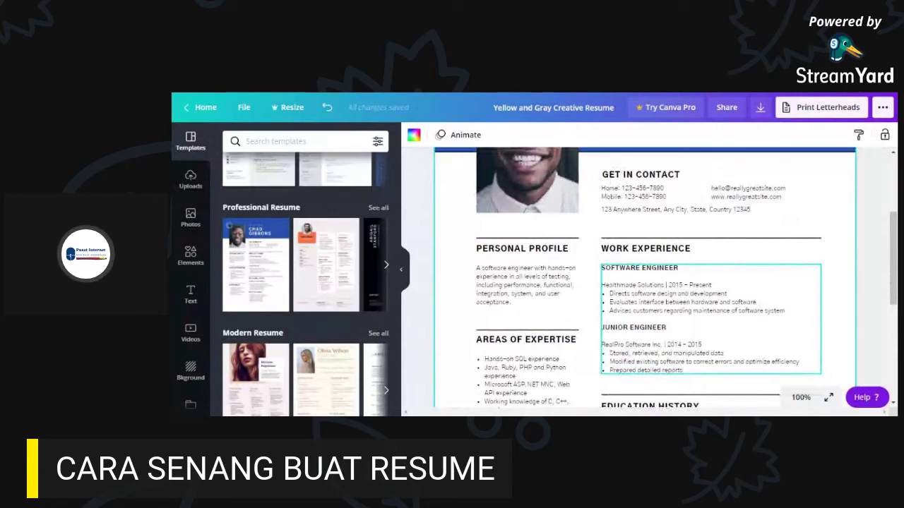
scroll(748, 304, "up", 3)
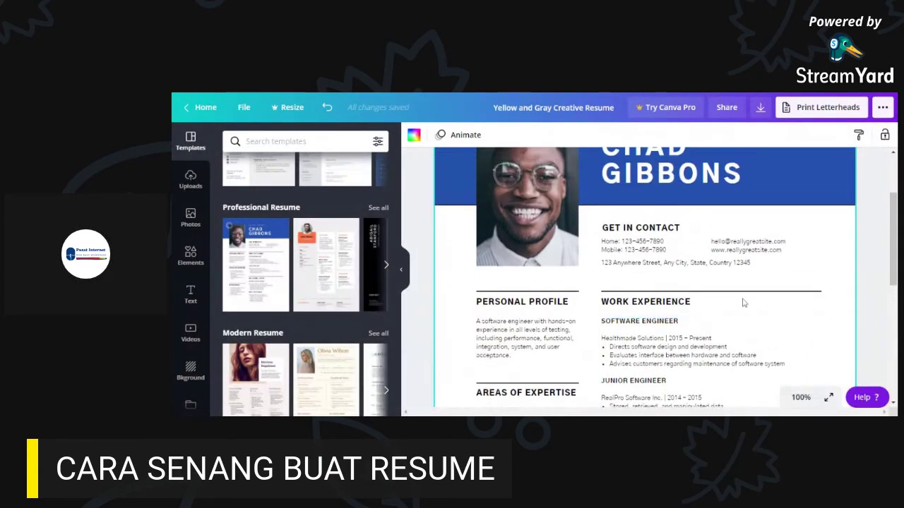
scroll(749, 311, "down", 10)
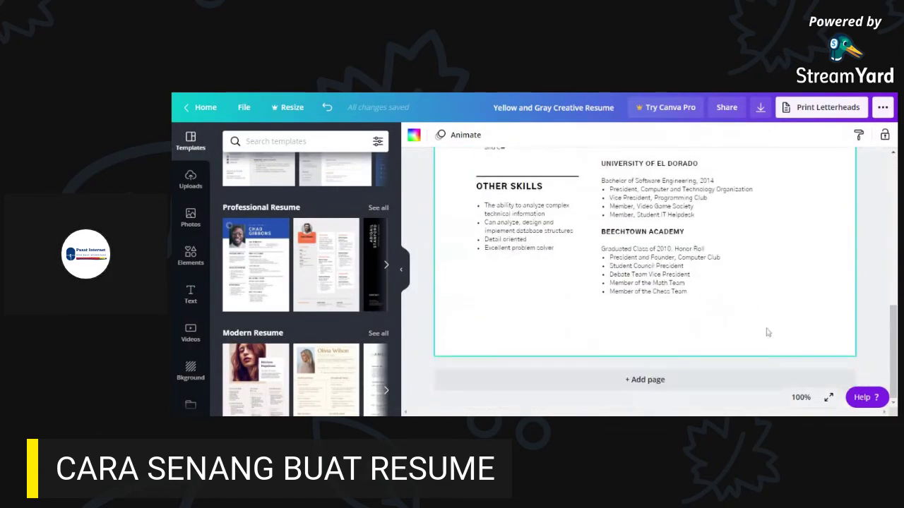
scroll(741, 328, "up", 3)
scroll(296, 296, "down", 2)
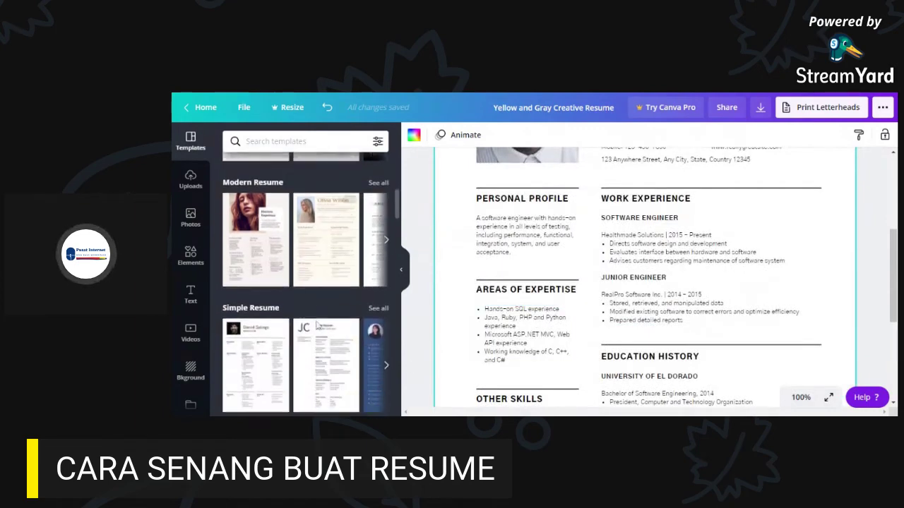
left_click(335, 244)
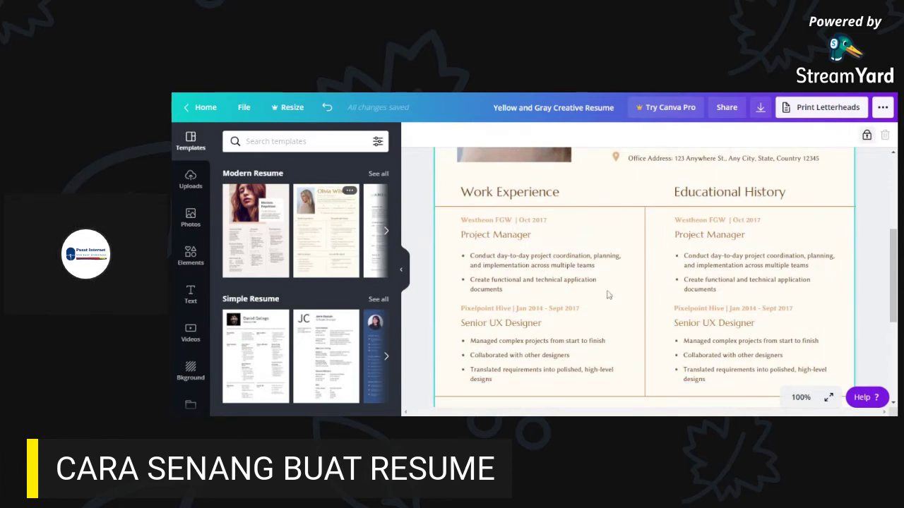
scroll(625, 318, "up", 3)
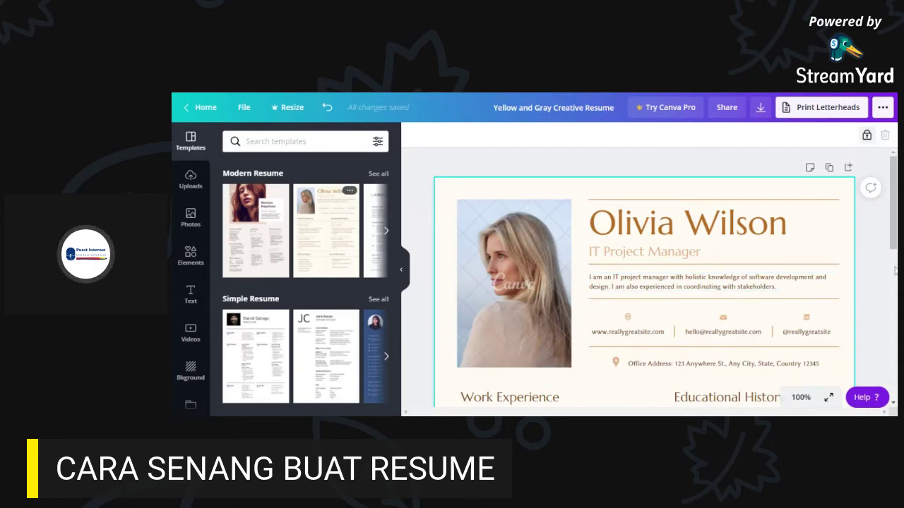
scroll(855, 298, "down", 1)
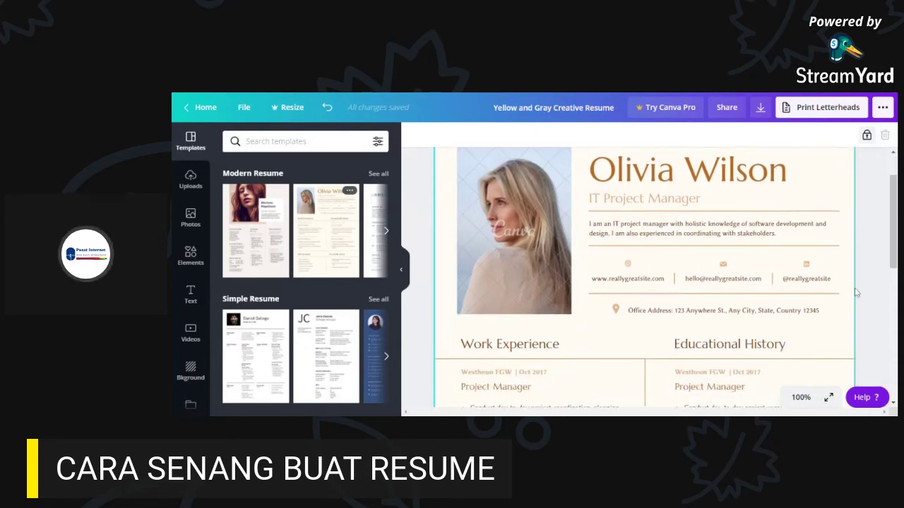
scroll(856, 292, "down", 1)
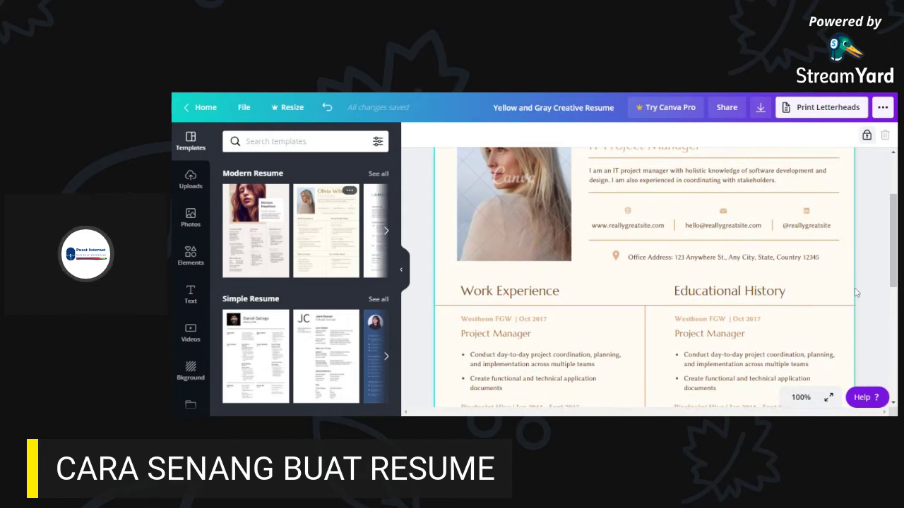
scroll(856, 293, "down", 3)
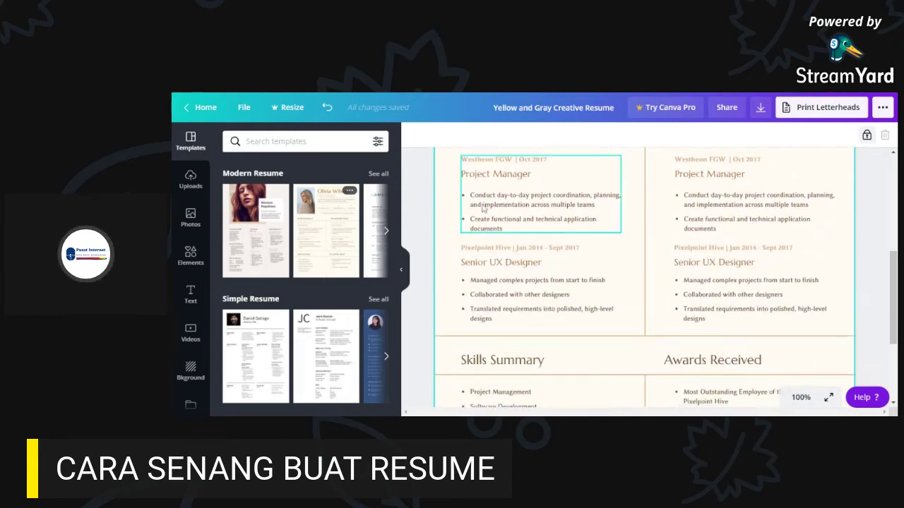
scroll(877, 334, "down", 3)
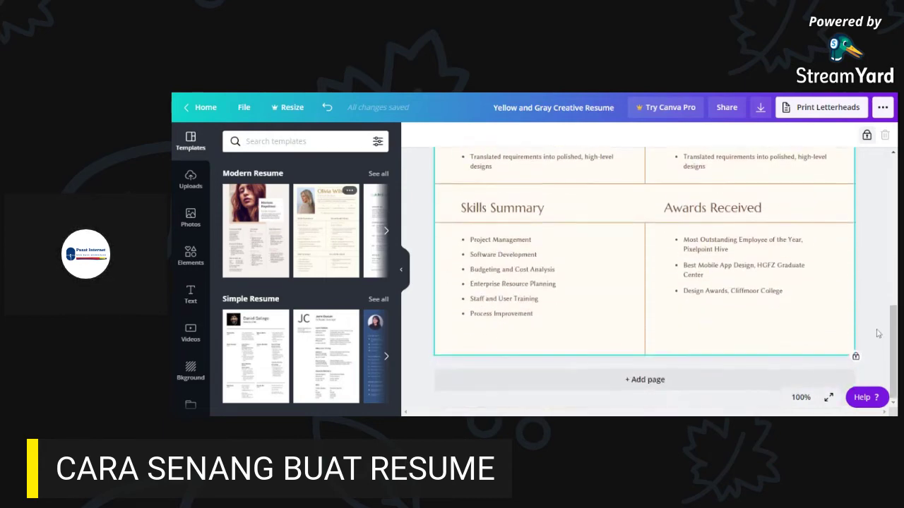
scroll(565, 315, "up", 8)
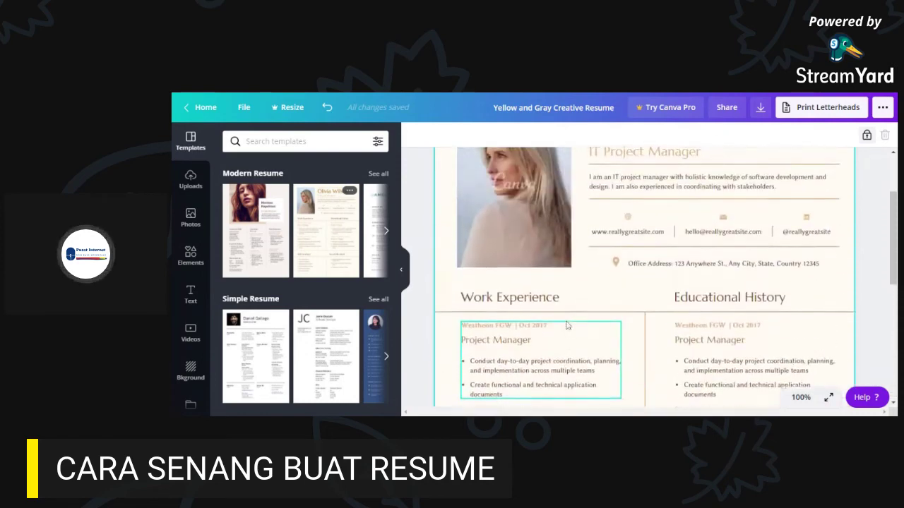
scroll(567, 325, "up", 1)
- Replace the header's sample name with the resume owner's own name
scroll(731, 274, "up", 1)
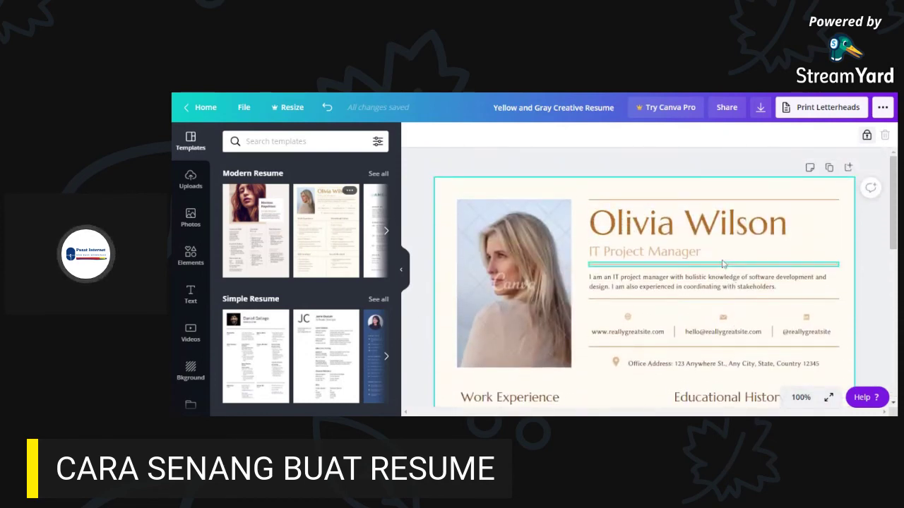
left_click(680, 231)
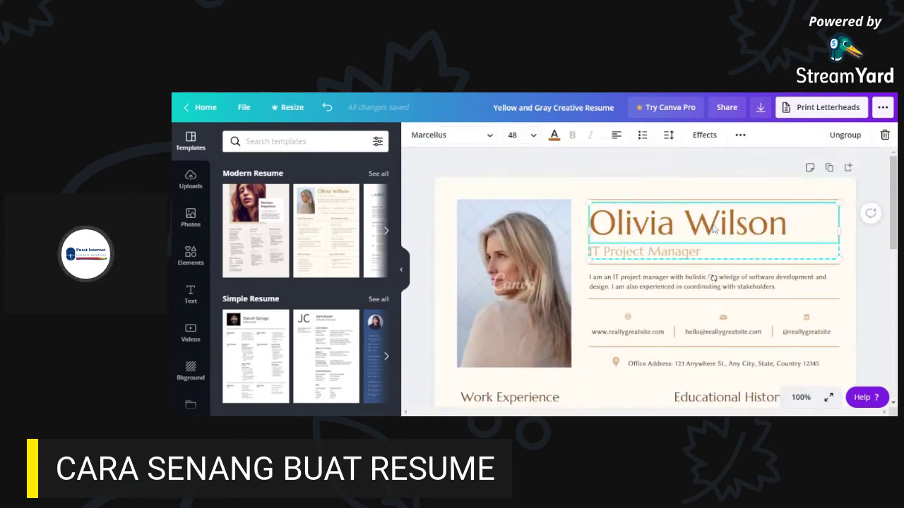
double_click(715, 229)
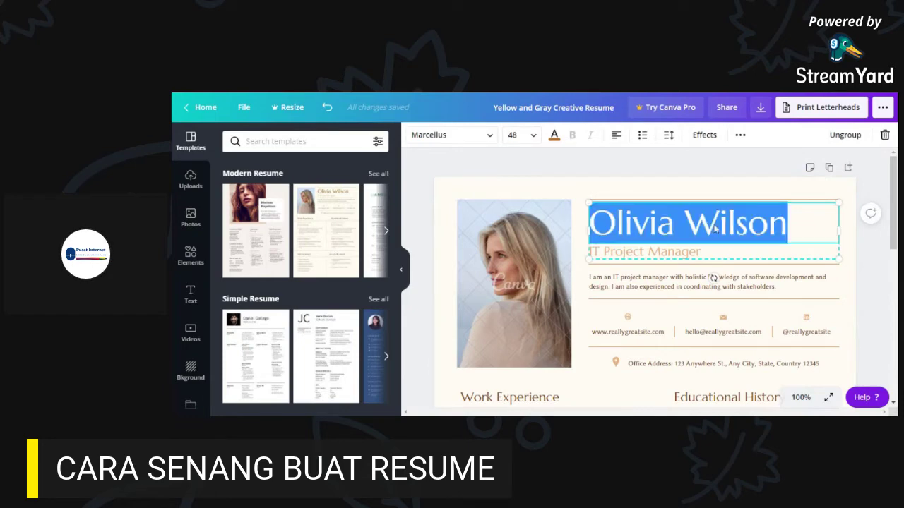
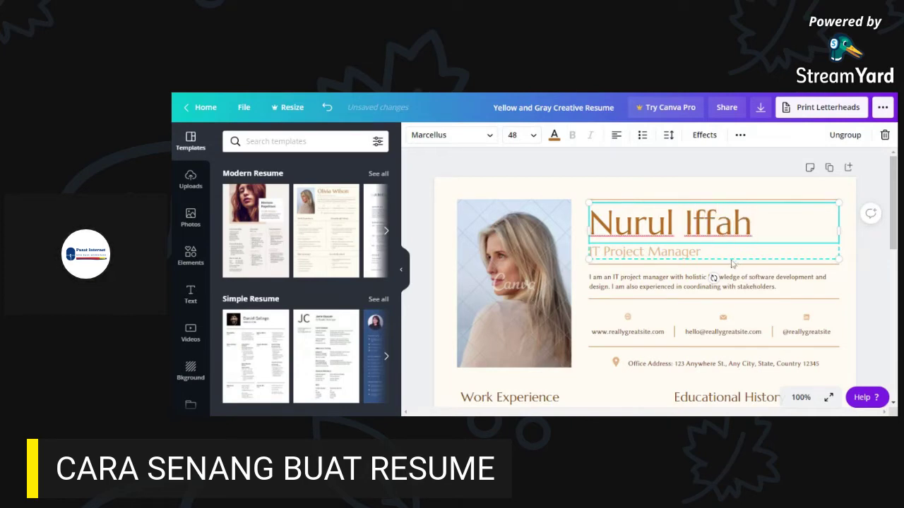
- Change the IT Project Manager subtitle to 'Sarjana Muda Pengurusan (Organisasi)'
left_click(709, 258)
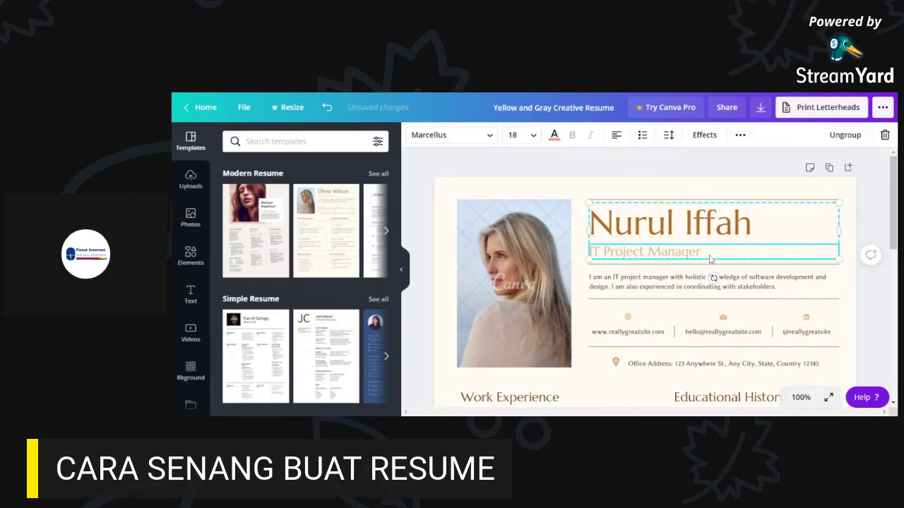
scroll(683, 272, "down", 1)
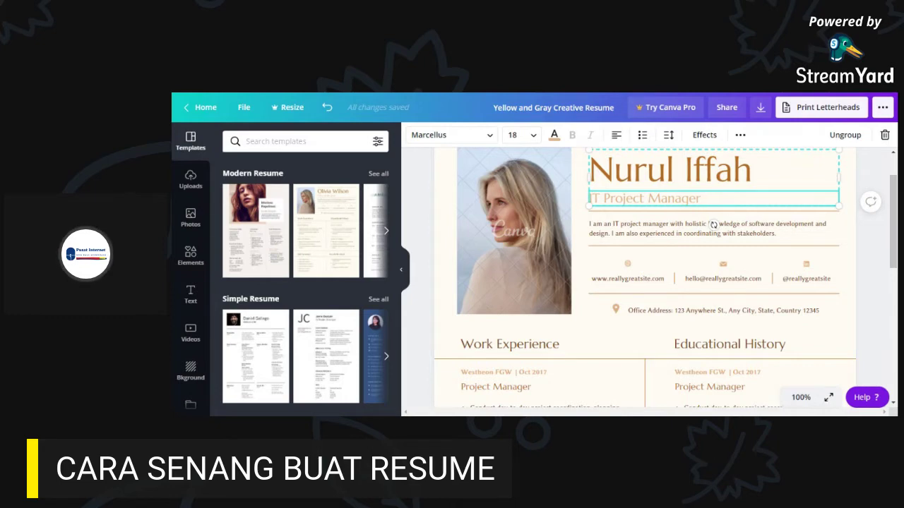
left_click_drag(701, 198, 577, 189)
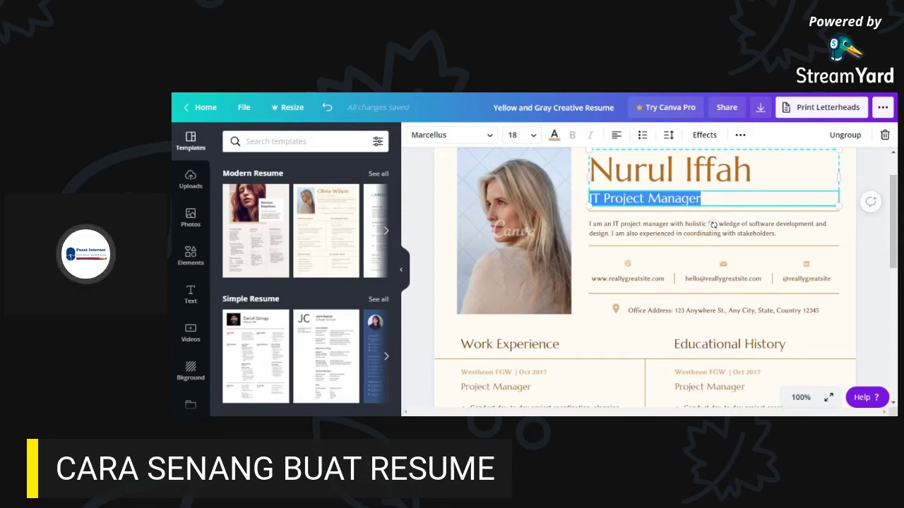
key("BackSpace")
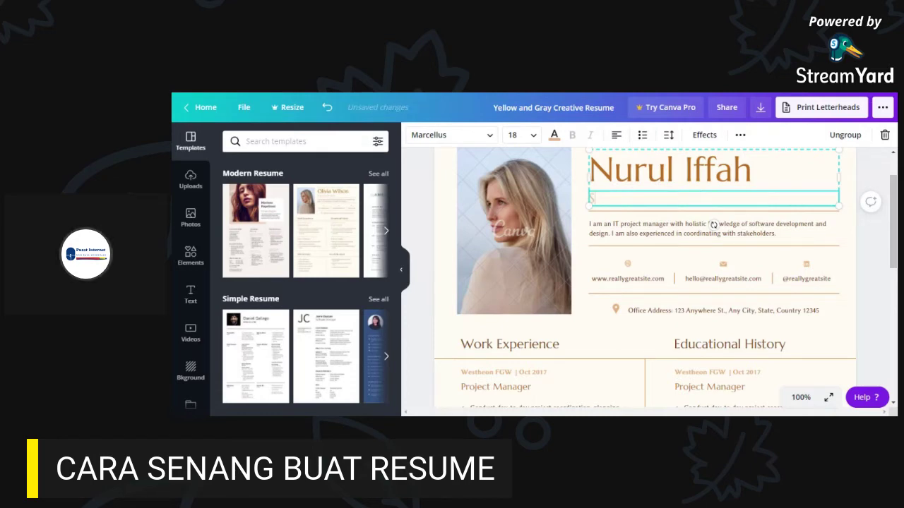
type("Sarjana Muda Pengurusan (O")
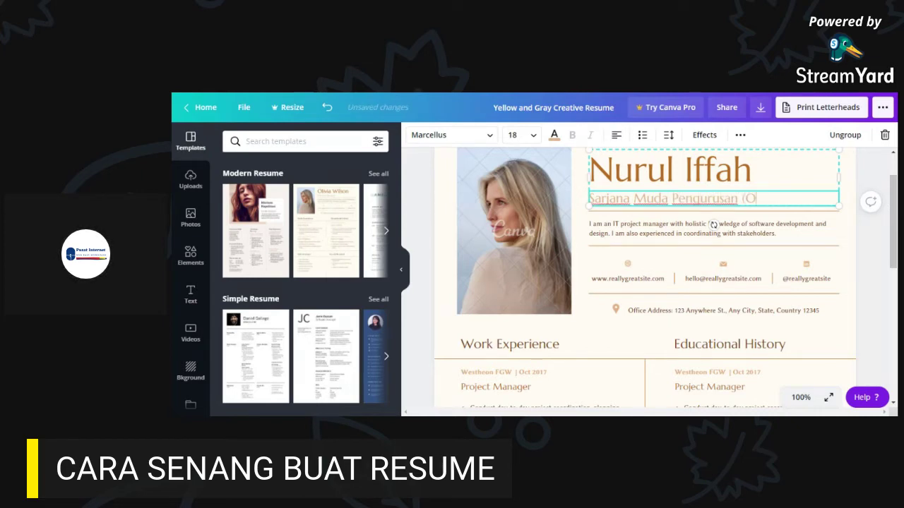
type("rganisasi)")
- Clear the placeholder profile paragraph and begin it with 'saya seorang'
left_click(642, 239)
left_click(776, 234)
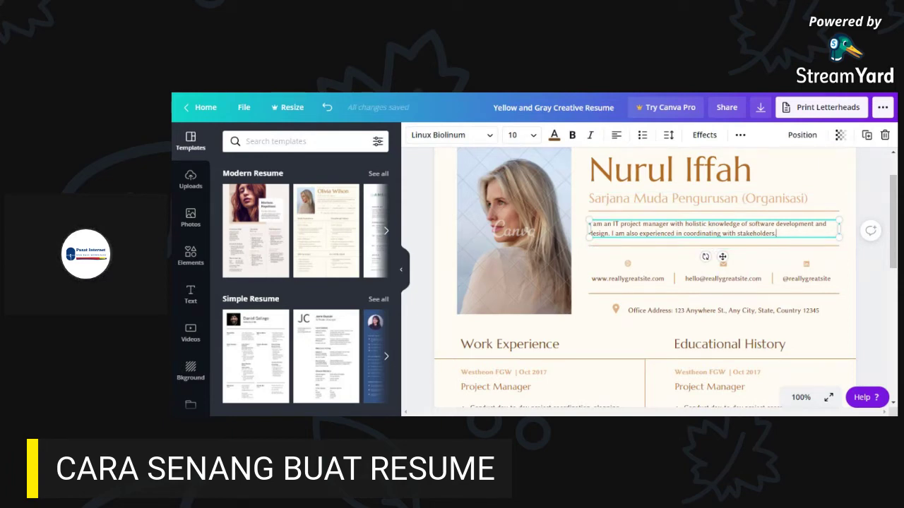
left_click_drag(776, 233, 591, 224)
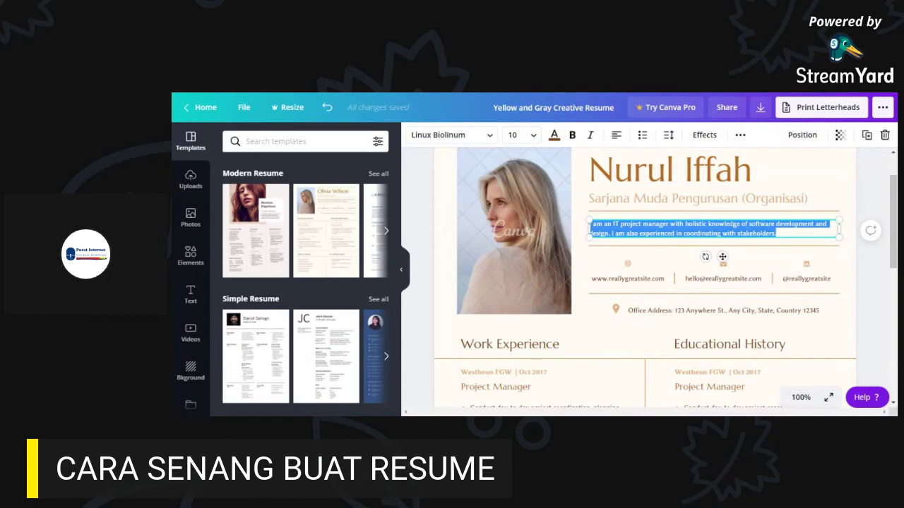
key("BackSpace")
type("saya seo")
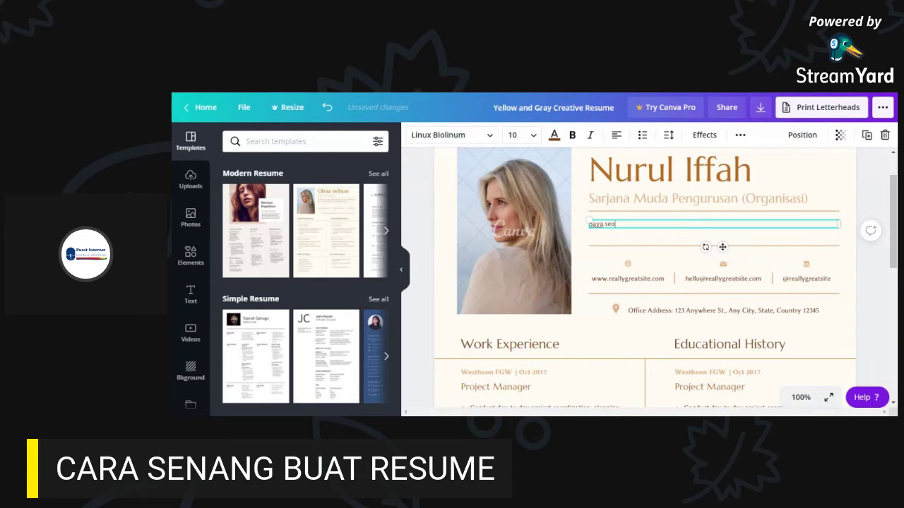
type("rang")
left_click(387, 357)
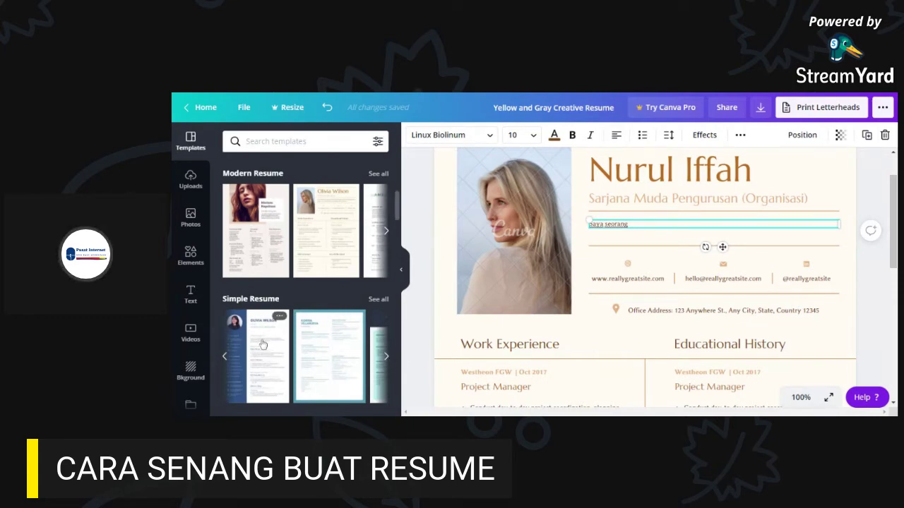
scroll(350, 329, "down", 5)
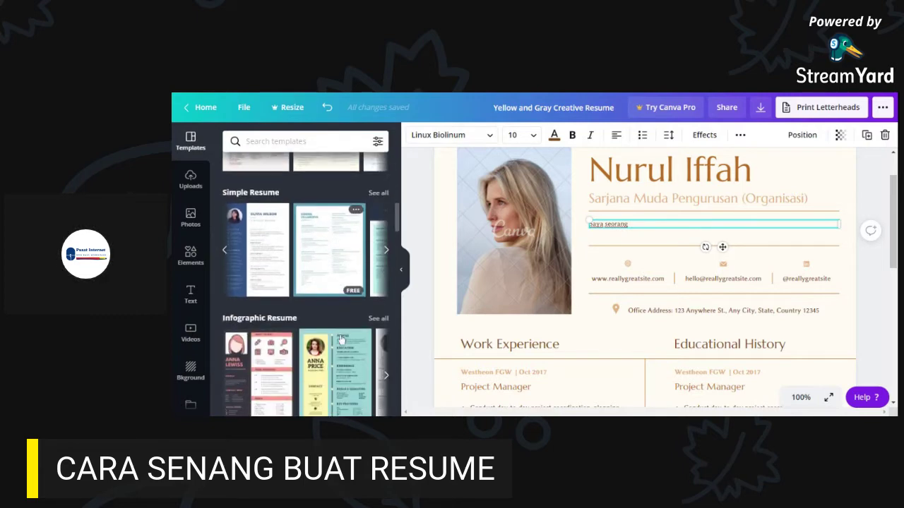
scroll(297, 370, "down", 3)
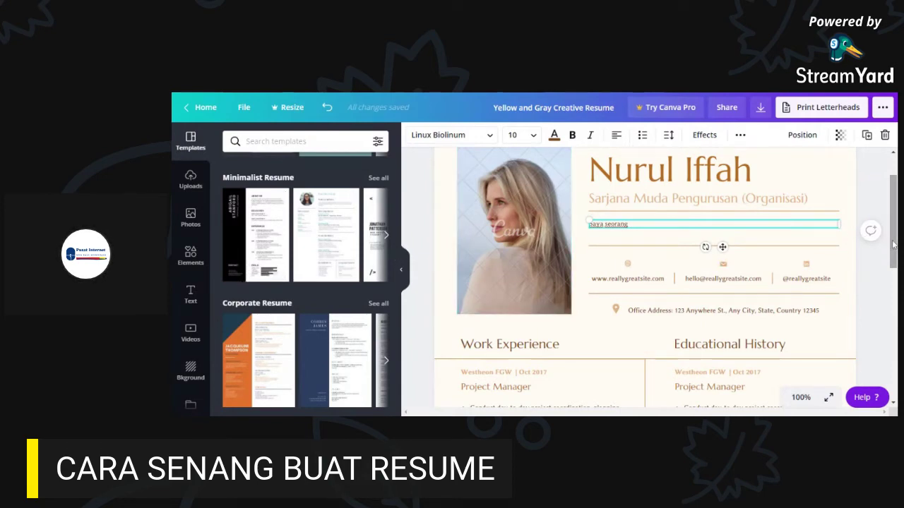
scroll(894, 241, "up", 1)
scroll(894, 240, "up", 3)
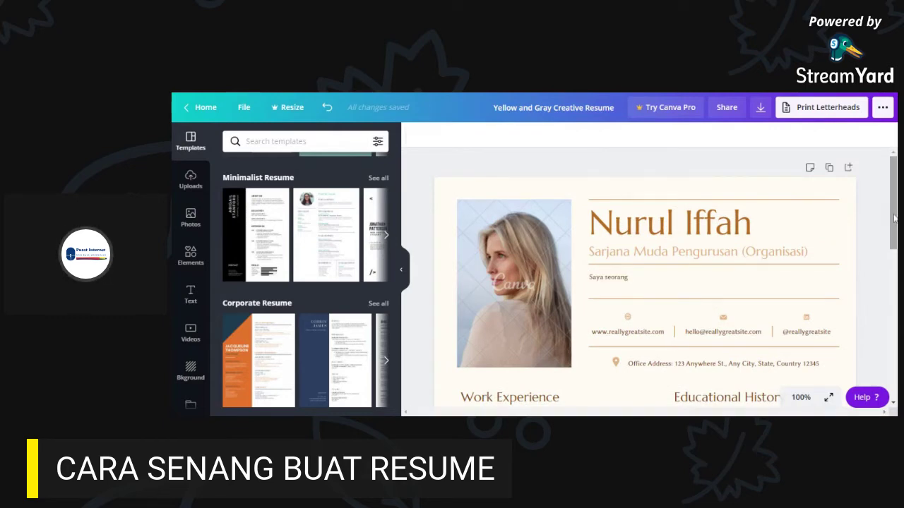
left_click_drag(894, 215, 892, 216)
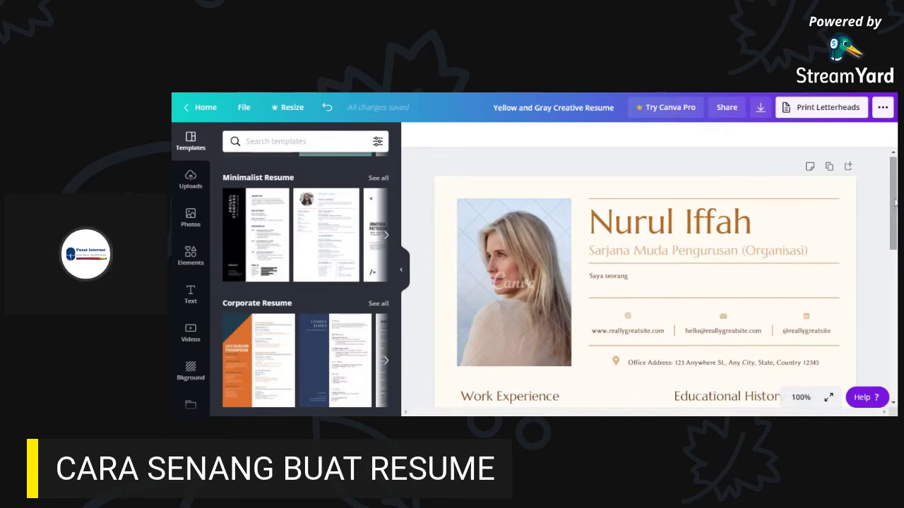
scroll(893, 205, "down", 1)
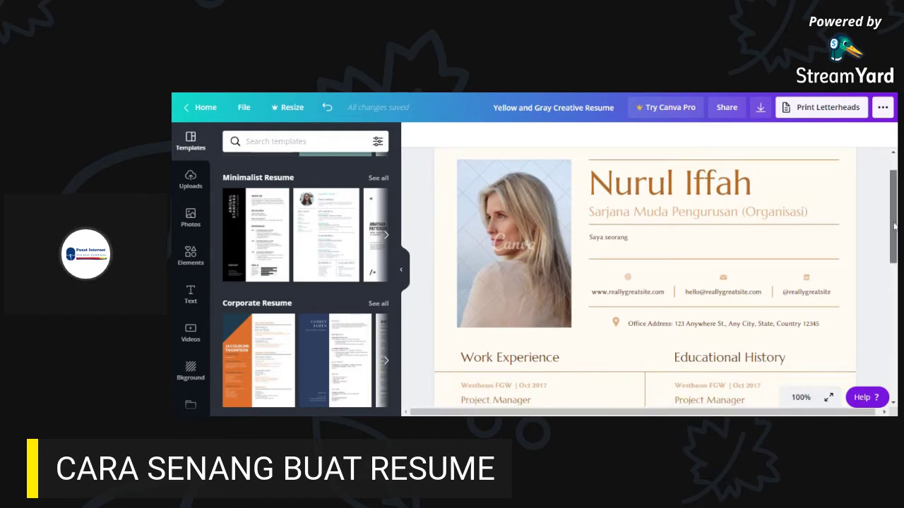
left_click_drag(894, 226, 894, 353)
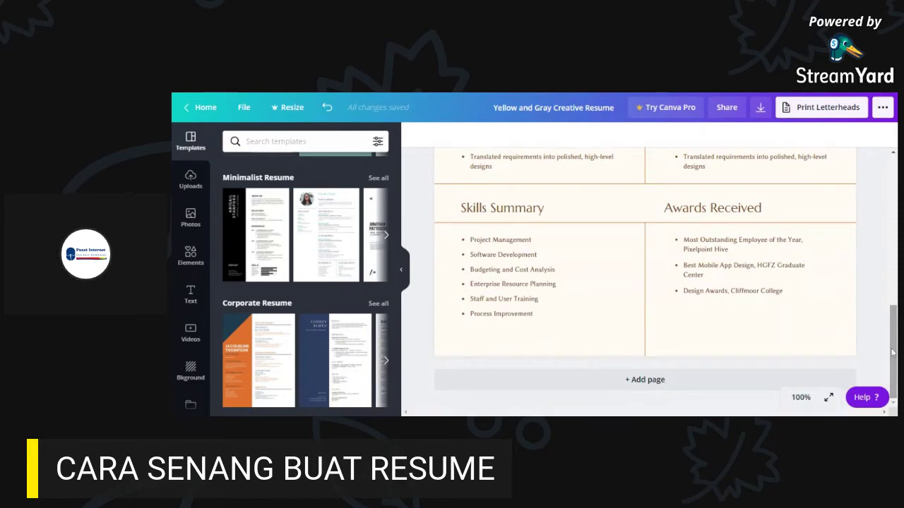
left_click_drag(893, 353, 893, 297)
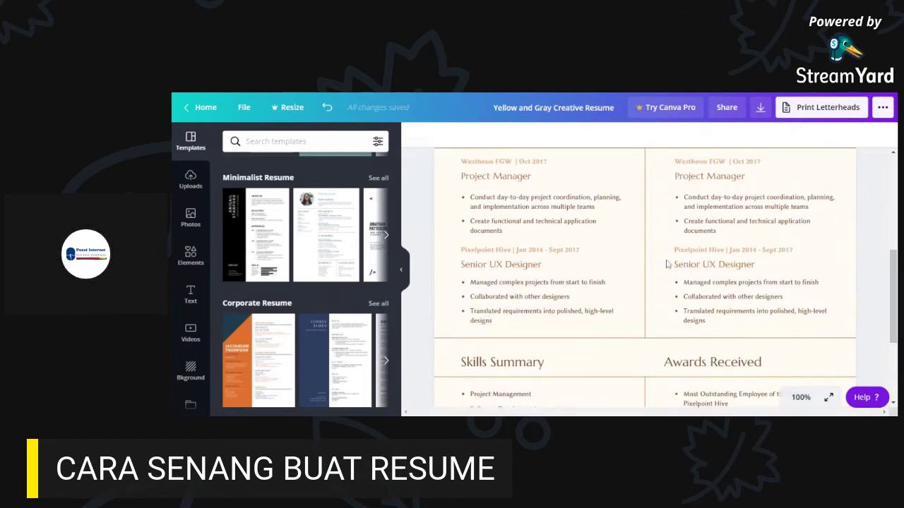
scroll(627, 272, "up", 8)
- Upload a personal portrait photo from the computer into Uploads
left_click(661, 219)
left_click(554, 279)
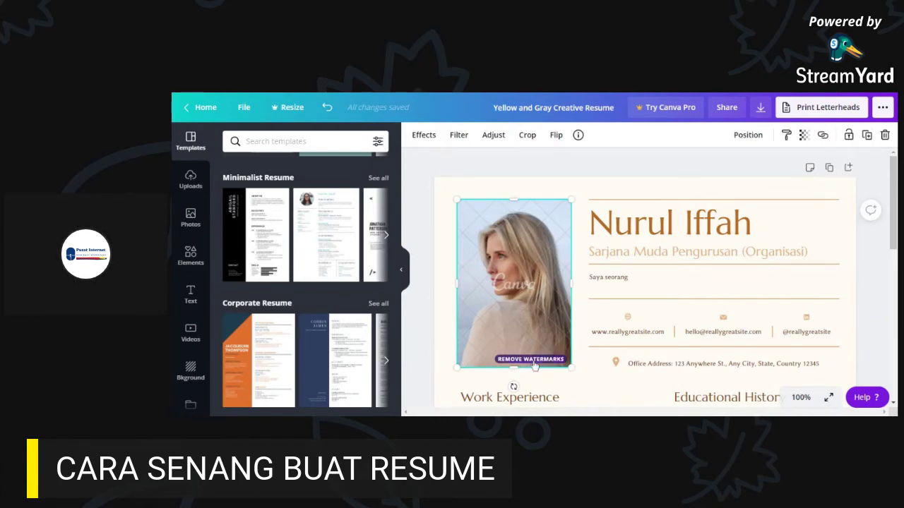
left_click(186, 186)
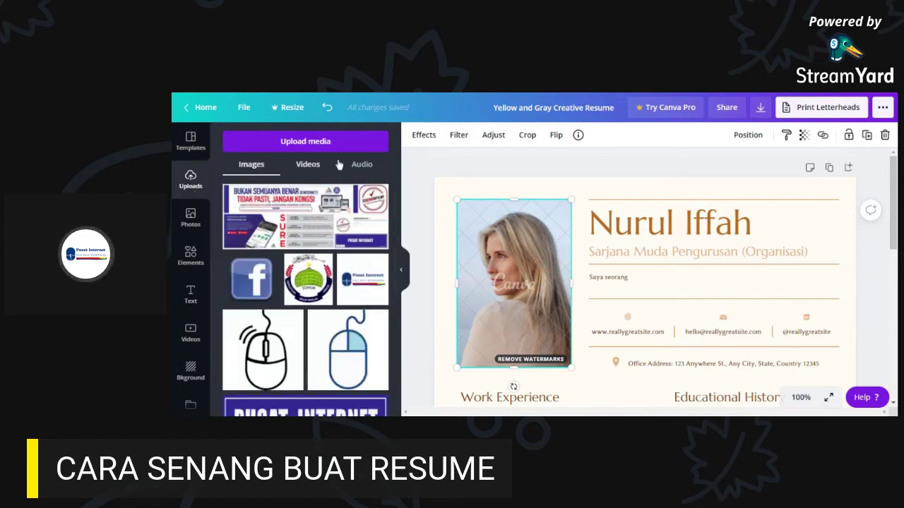
left_click(310, 145)
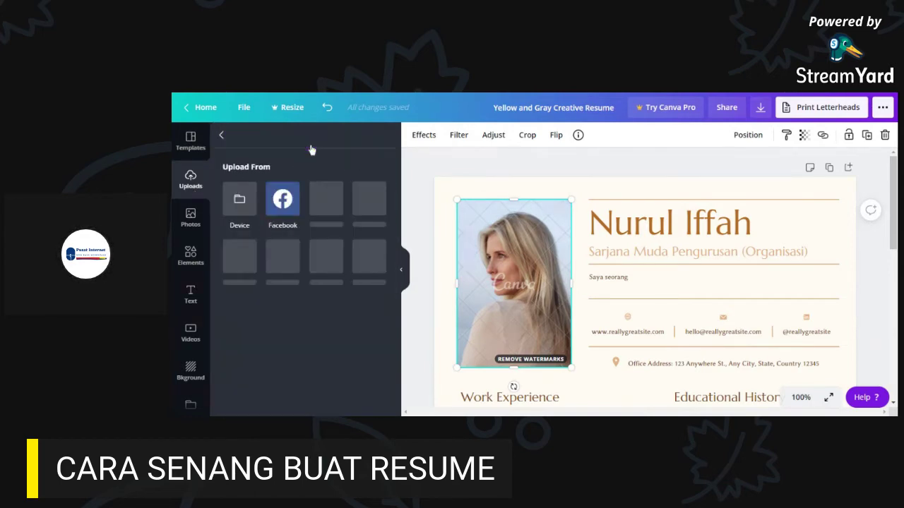
left_click(234, 210)
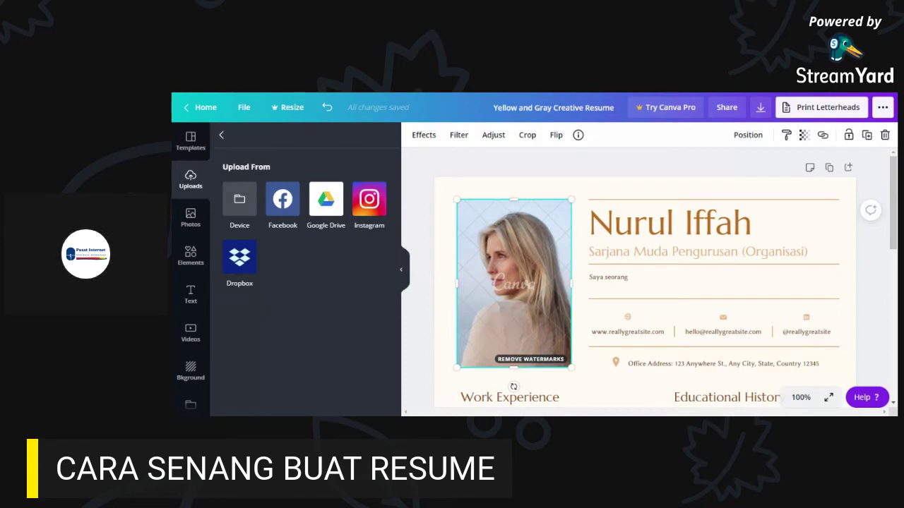
left_click(240, 199)
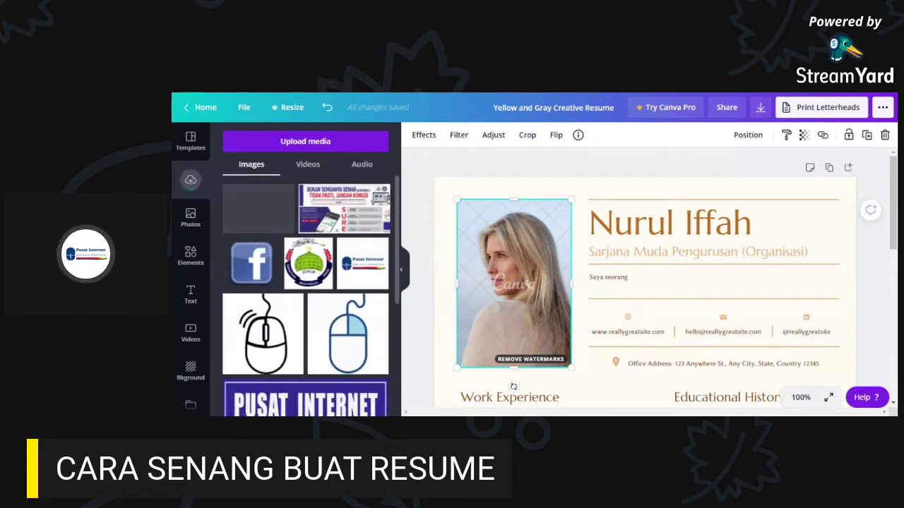
- Move the stock portrait photo out of the photo spot
right_click(506, 283)
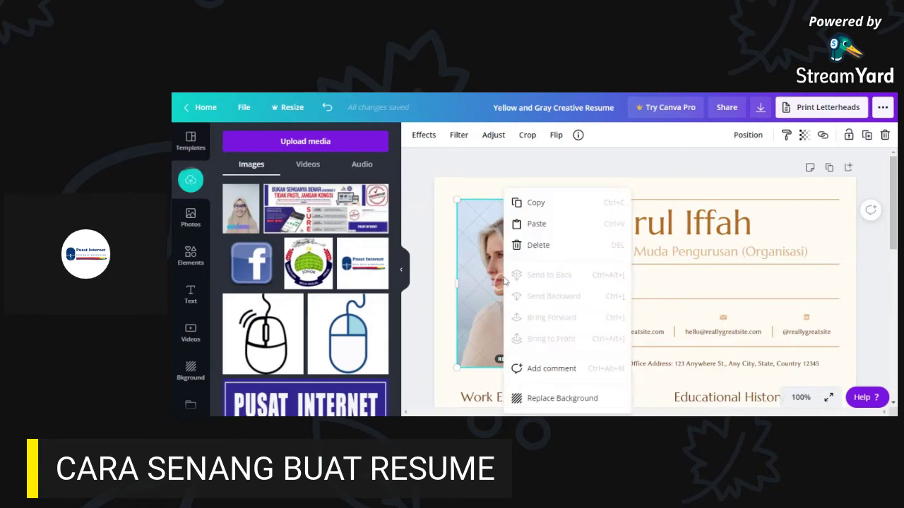
left_click(479, 194)
left_click(494, 244)
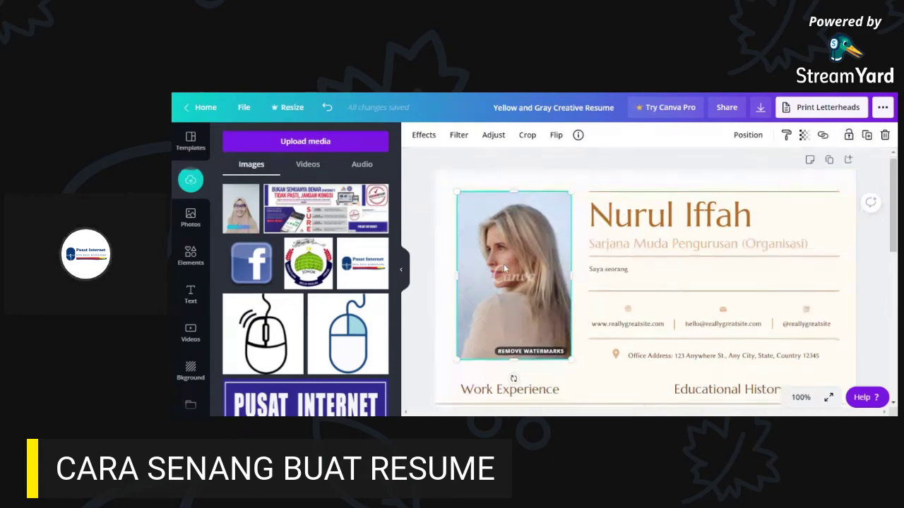
scroll(503, 264, "down", 1)
right_click(508, 251)
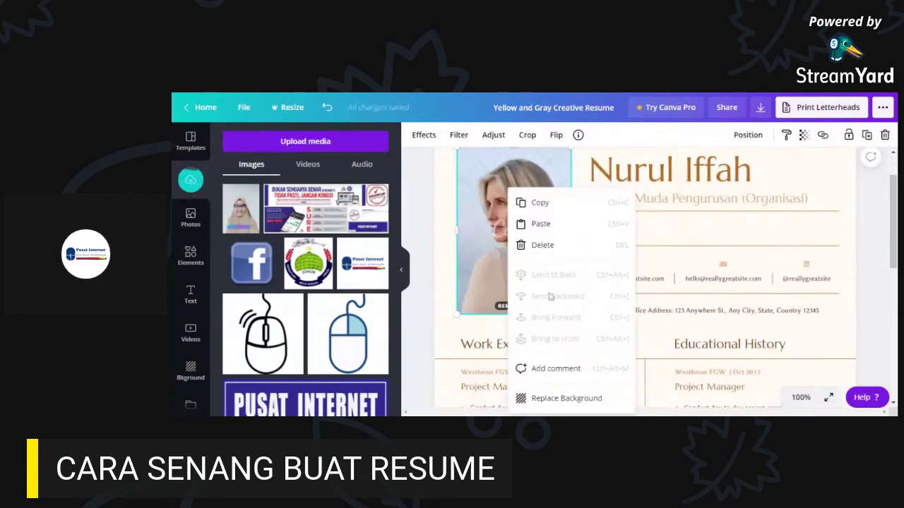
left_click(558, 399)
scroll(507, 262, "up", 1)
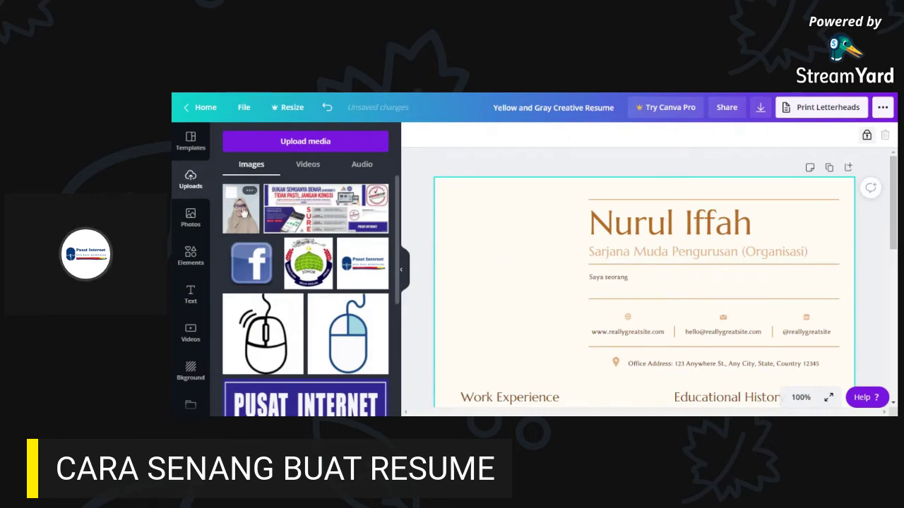
- Add the uploaded portrait, shrink it, and place it beside the name heading
left_click(238, 214)
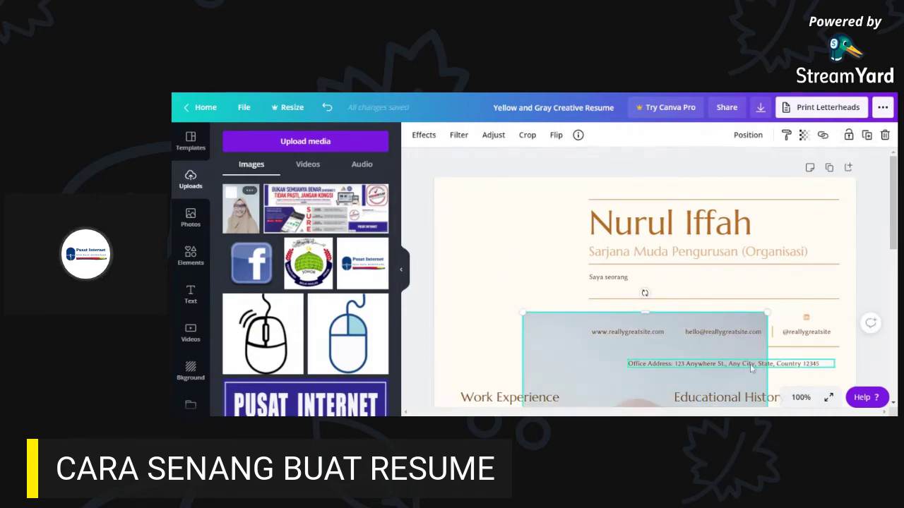
scroll(628, 283, "down", 5)
scroll(633, 304, "up", 3)
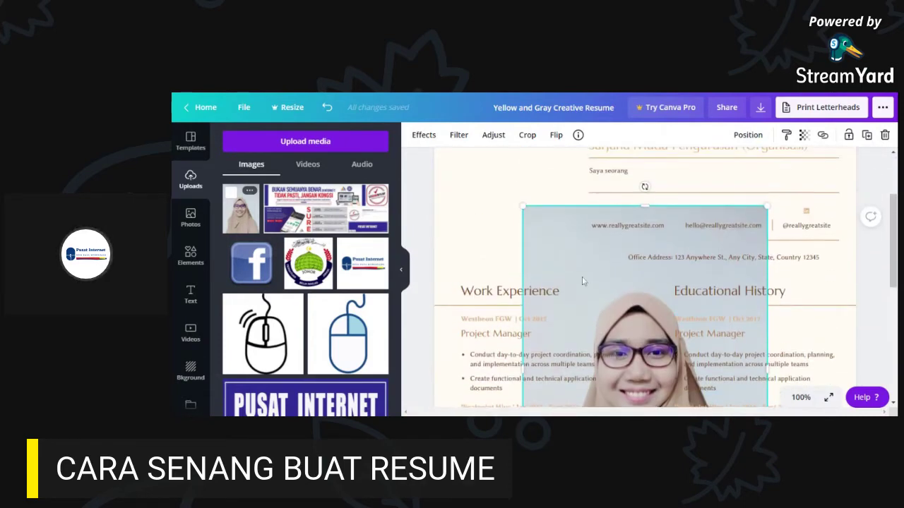
left_click_drag(521, 204, 591, 280)
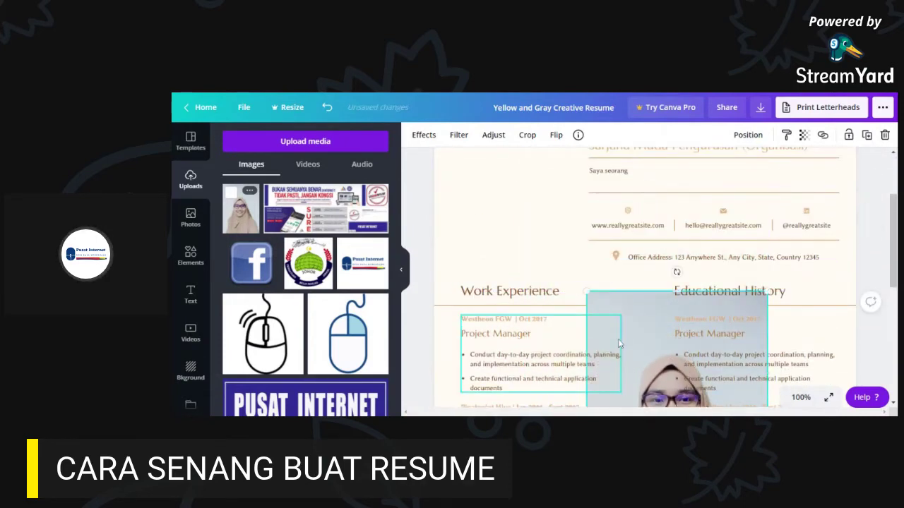
left_click_drag(648, 336, 533, 199)
scroll(533, 199, "up", 3)
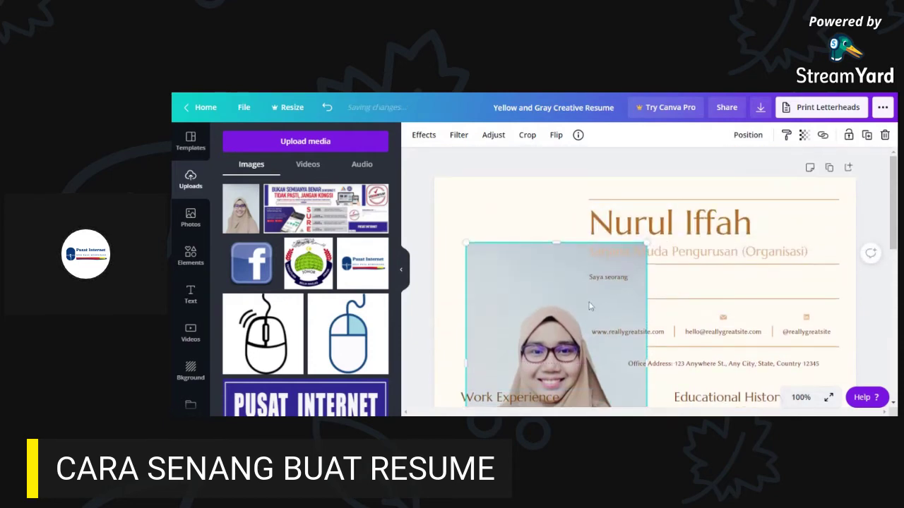
left_click_drag(467, 245, 557, 323)
left_click_drag(571, 367, 496, 231)
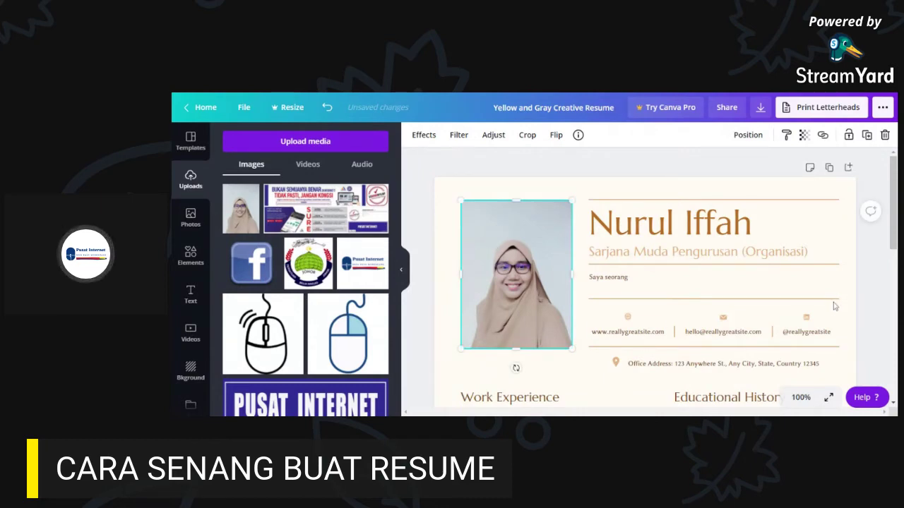
left_click(884, 292)
- Rewrite the intro as the career objective ending 'meningkatkan kemahiran diri setiap hari.'
left_click(604, 282)
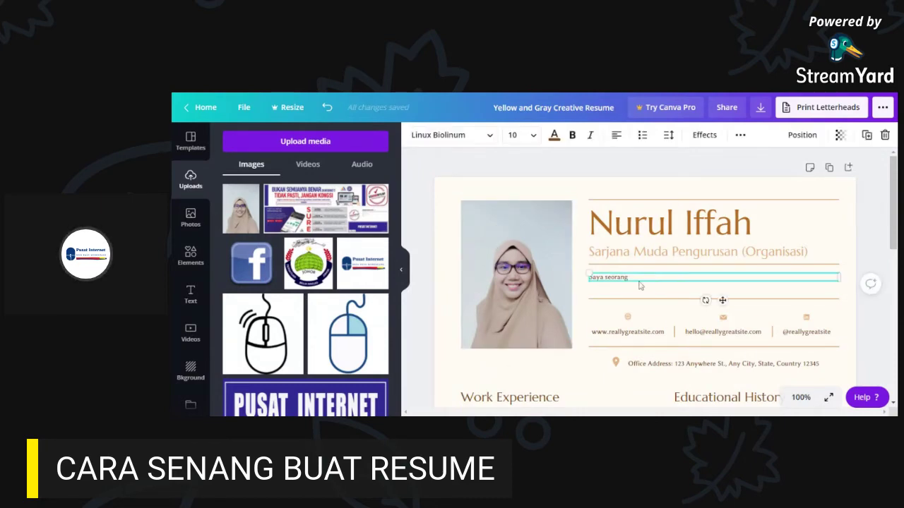
left_click(639, 283)
key("BackSpace")
key("BackSpace")
key("BackSpace")
key("BackSpace")
key("BackSpace")
key("BackSpace")
key("BackSpace")
key("BackSpace")
key("BackSpace")
key("BackSpace")
key("BackSpace")
key("BackSpace")
type("Matlamat kerjaya")
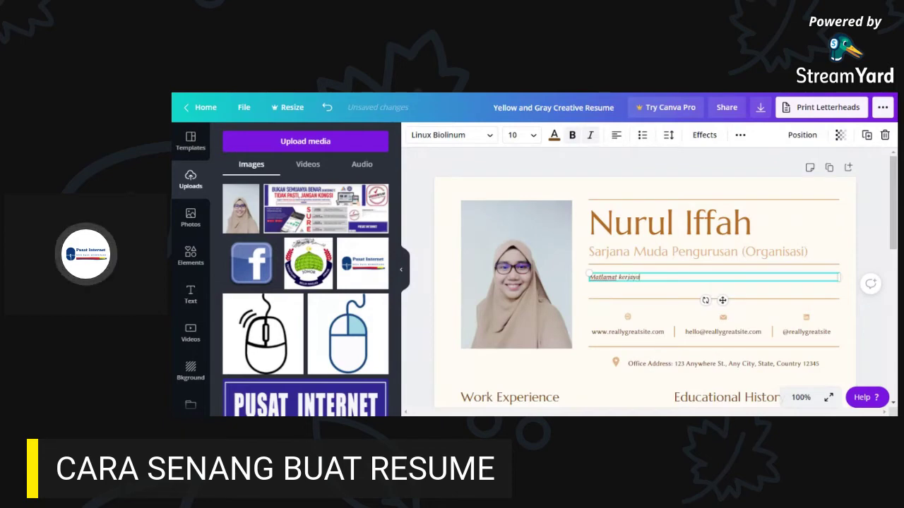
type(" saya d")
type("dalah mem")
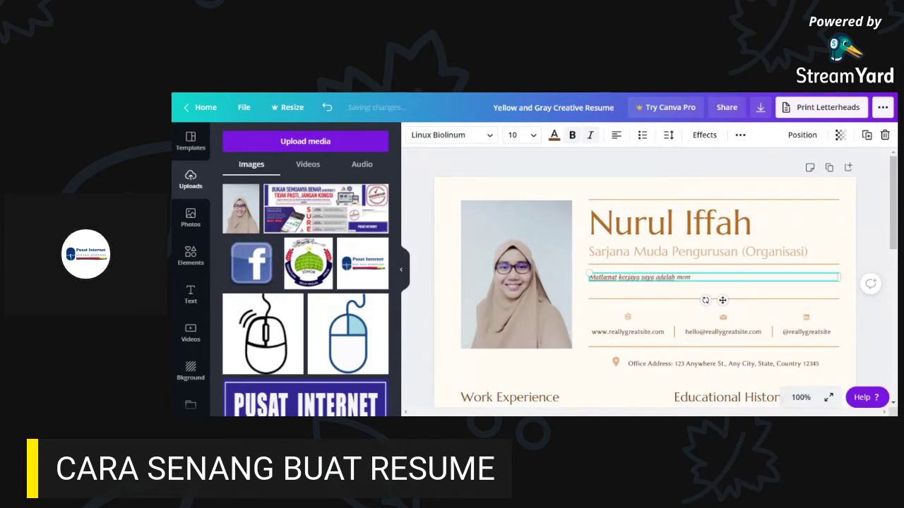
type("enuhi")
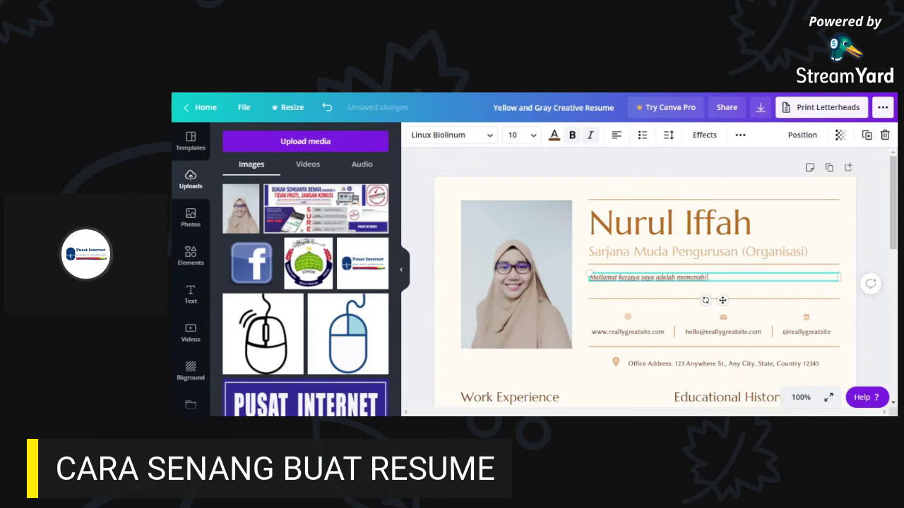
type(" KPI yang diteta")
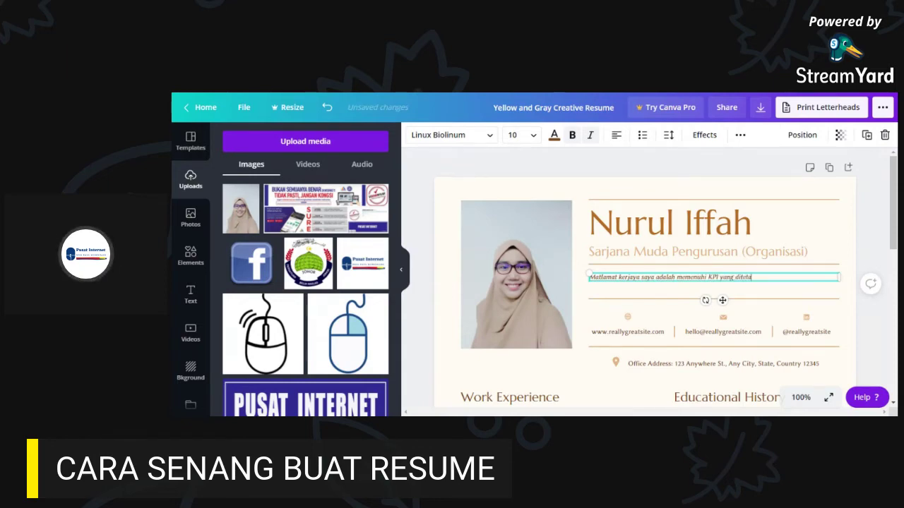
type("pkan dleh bak")
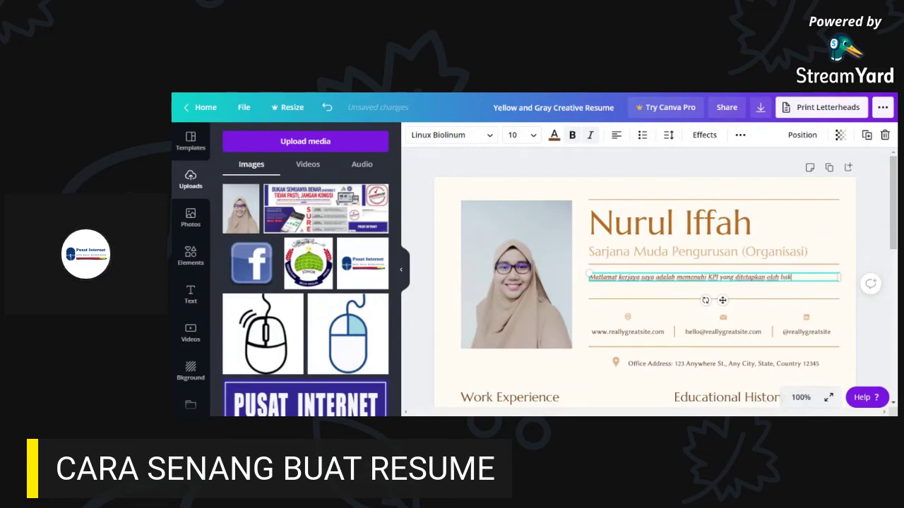
type("al majikan")
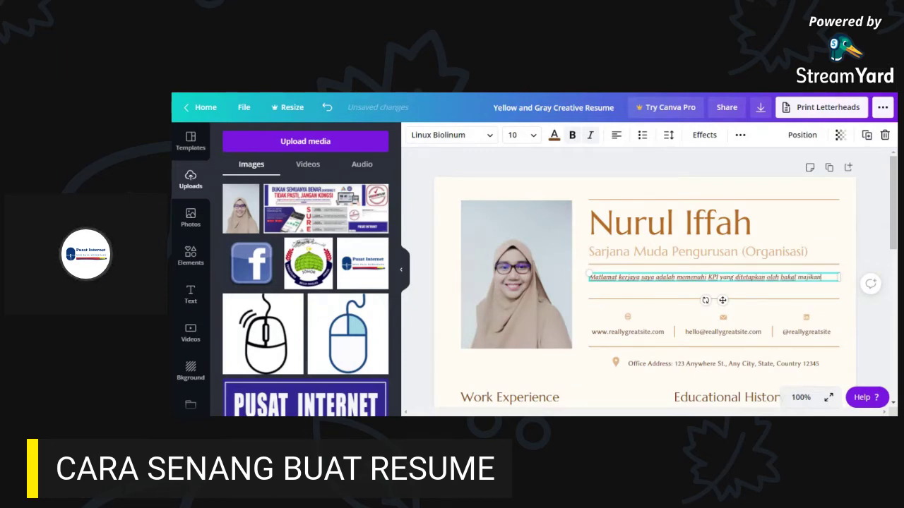
type(" dan meningk")
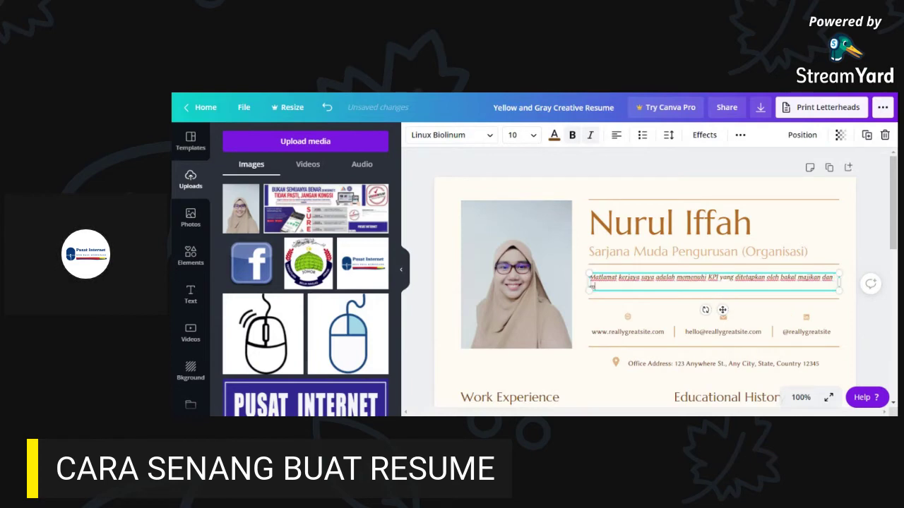
type("atkan")
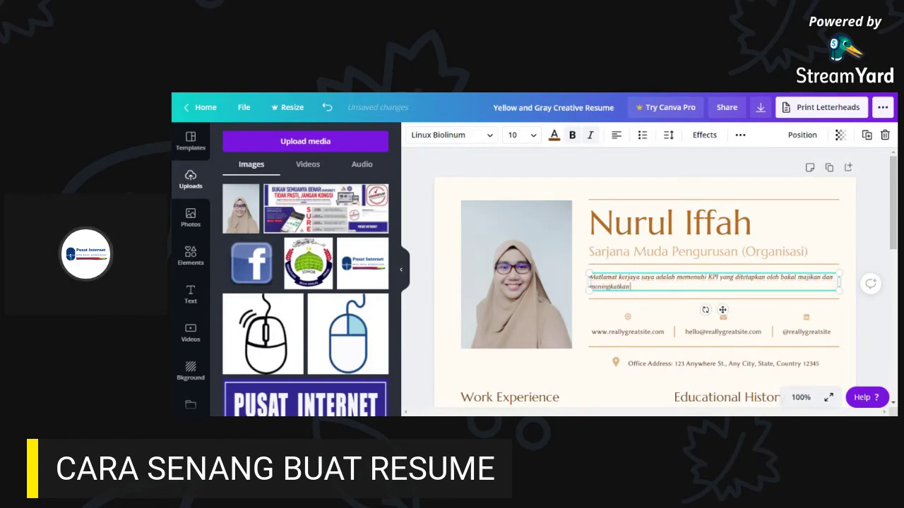
type(" kemabiran d")
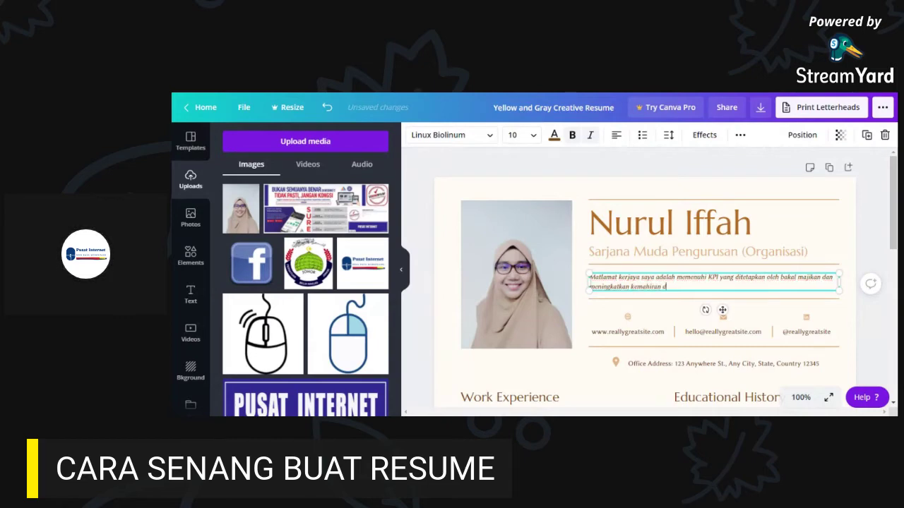
type("iri")
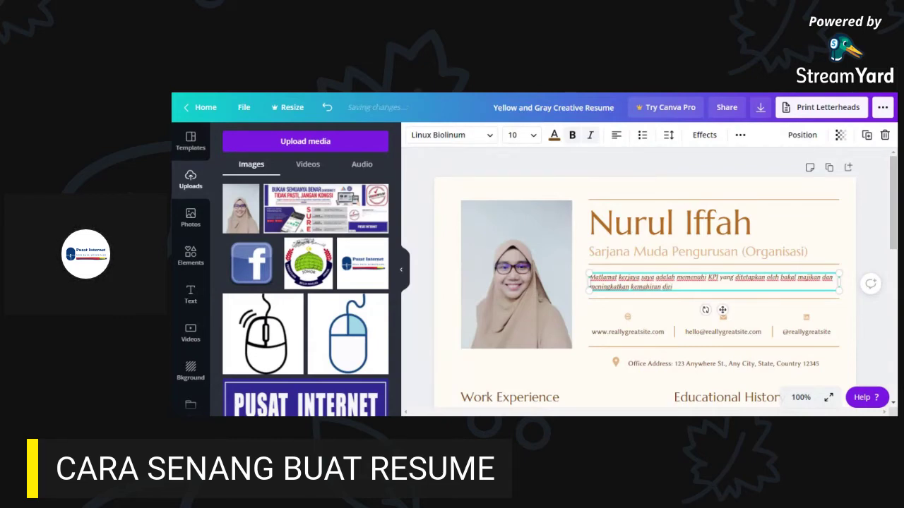
type(" dalam")
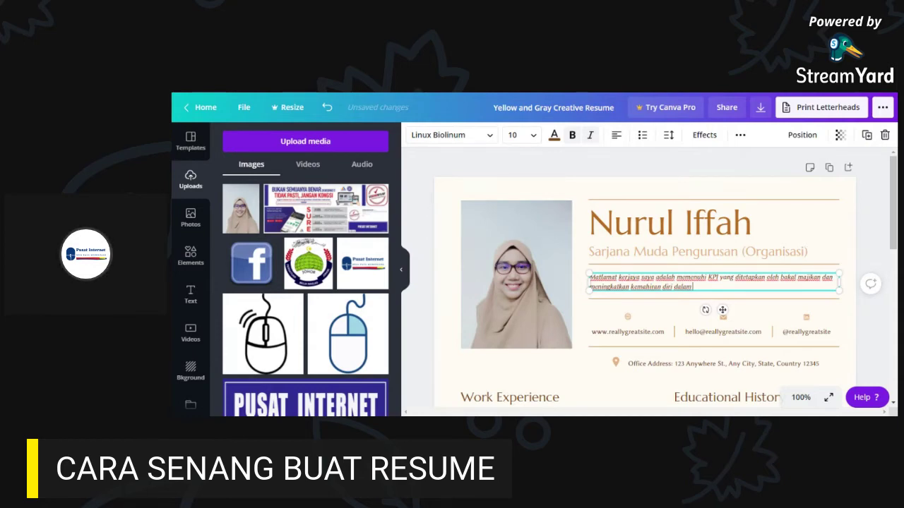
key("BackSpace")
key("BackSpace")
key("BackSpace")
key("BackSpace")
key("BackSpace")
type("sepa")
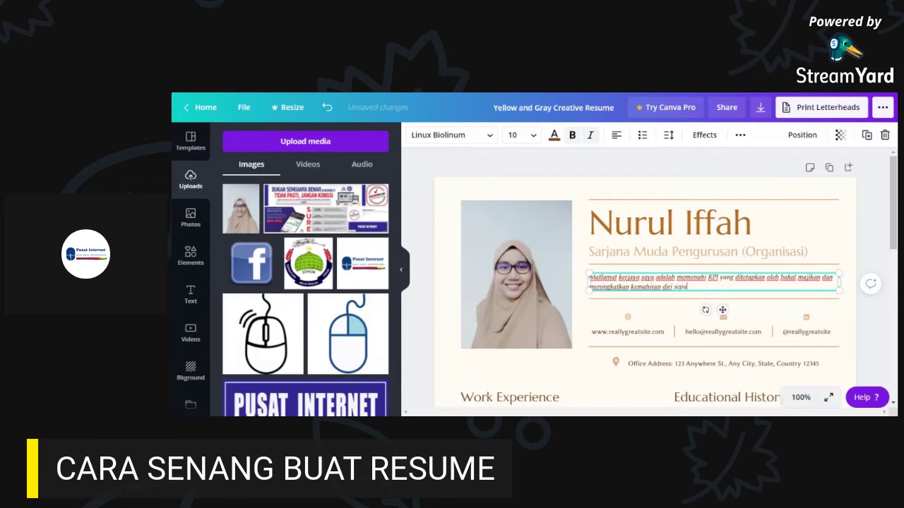
type("njang")
key("BackSpace")
key("BackSpace")
key("BackSpace")
key("BackSpace")
key("BackSpace")
key("BackSpace")
key("BackSpace")
key("BackSpace")
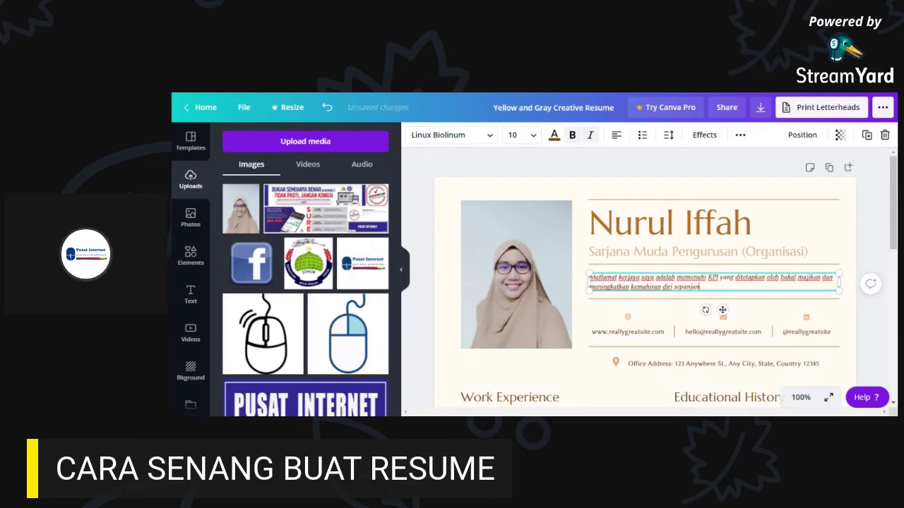
key("BackSpace")
type("setiap")
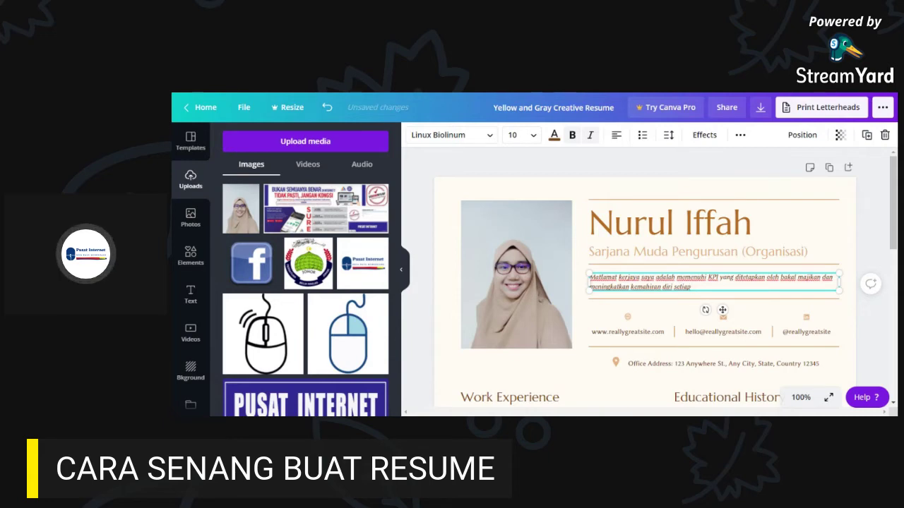
type(" hari.")
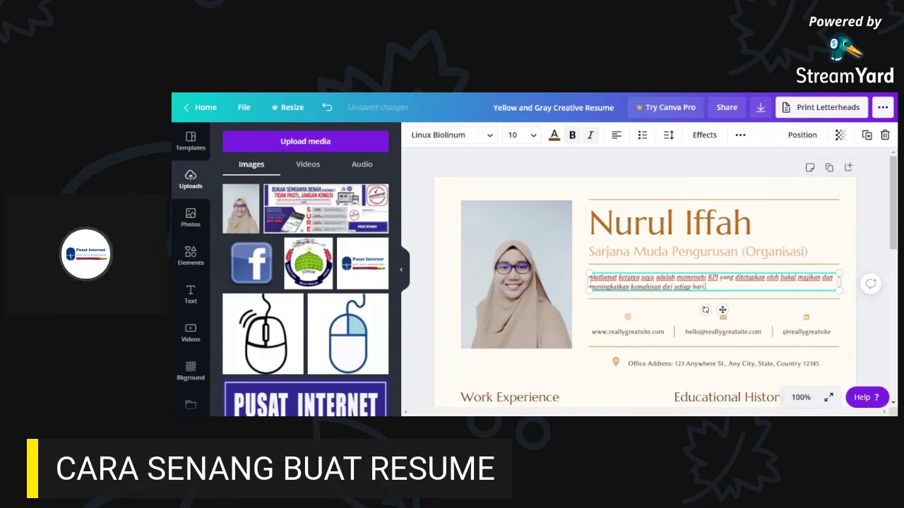
scroll(855, 271, "down", 1)
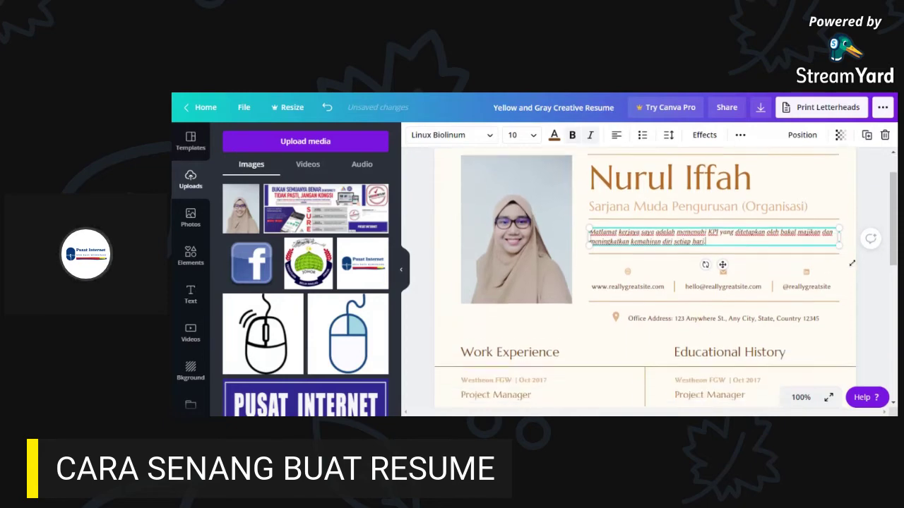
- Replace the sample website in the contact row with a 'Tel :' telephone number
scroll(853, 279, "down", 1)
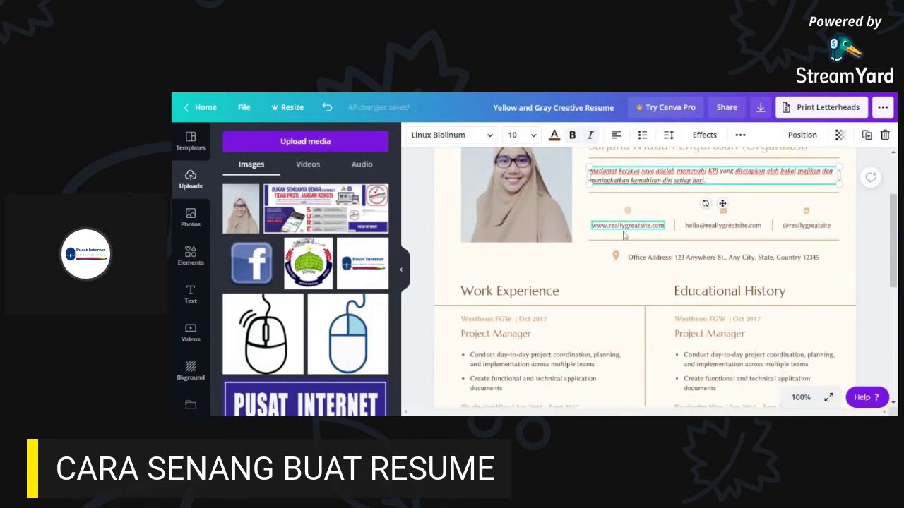
left_click(634, 228)
left_click(723, 226)
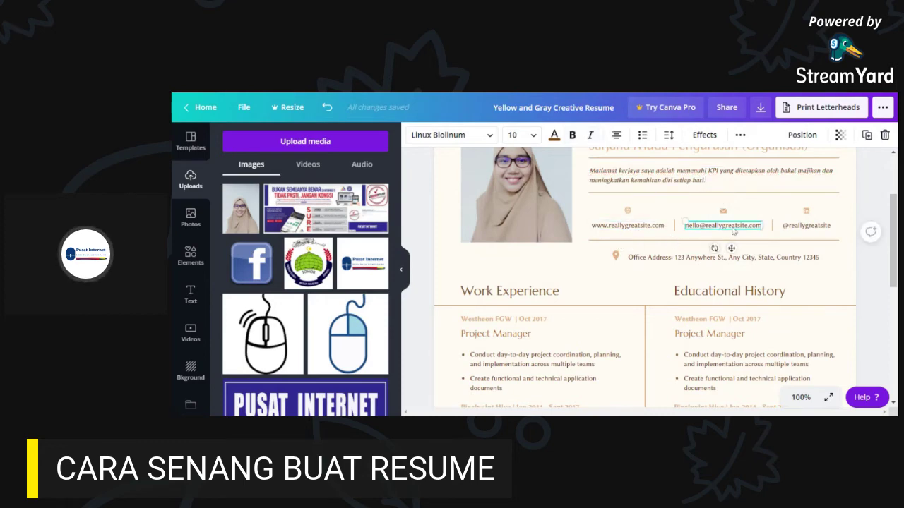
left_click(816, 227)
scroll(775, 304, "down", 3)
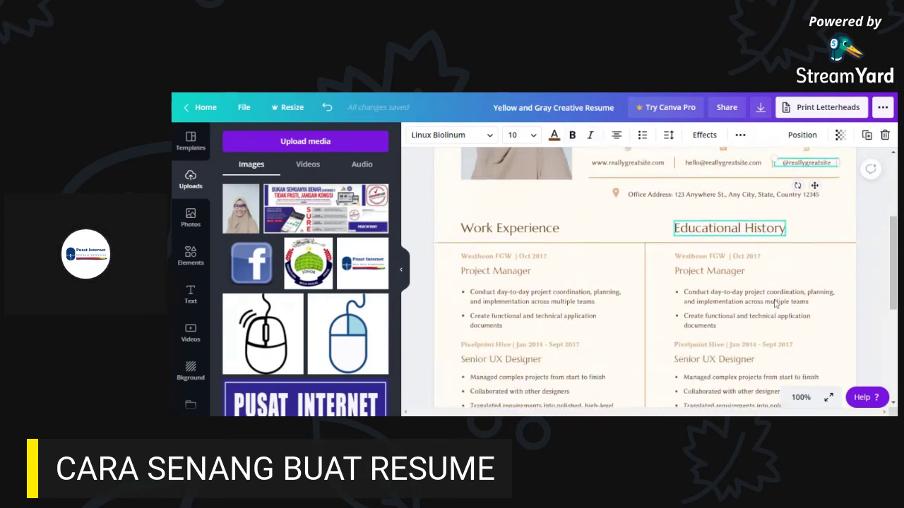
scroll(775, 303, "down", 1)
scroll(777, 302, "up", 8)
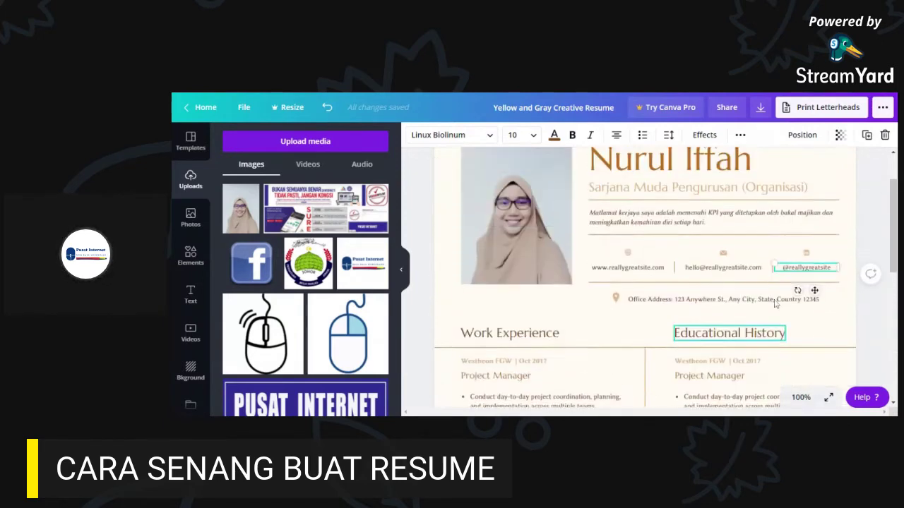
left_click(633, 333)
double_click(634, 334)
key("ctrl+a")
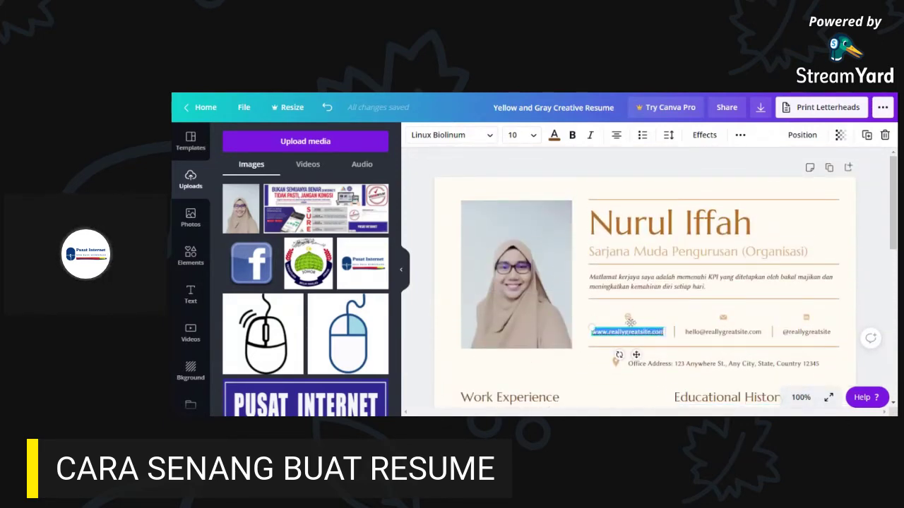
type("Tel : 0")
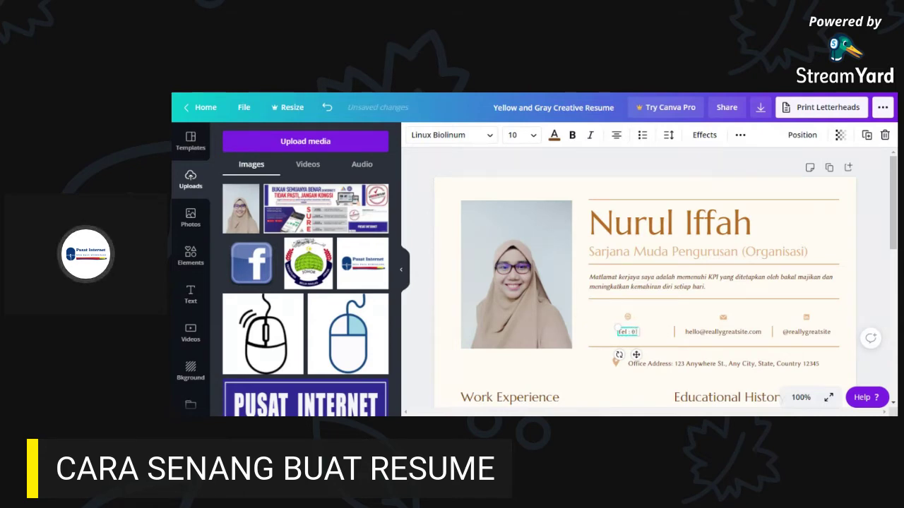
type("39")
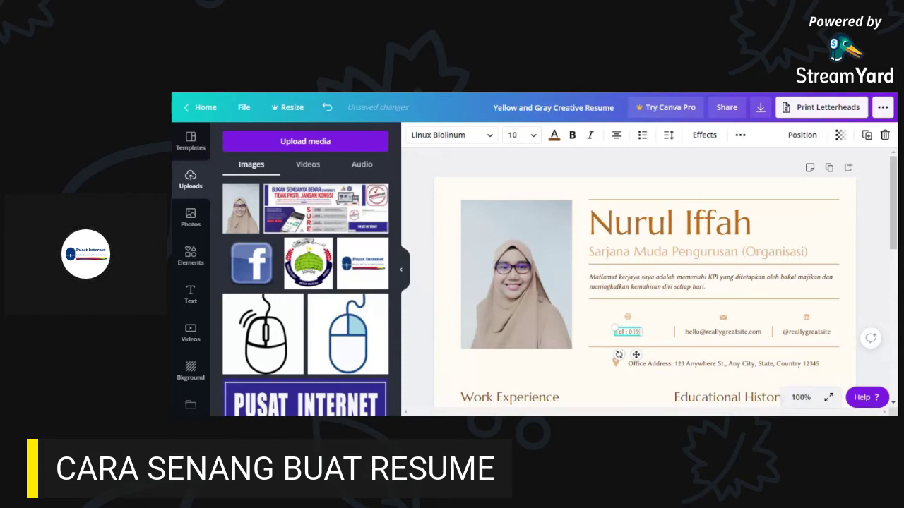
type("-605 XXXX")
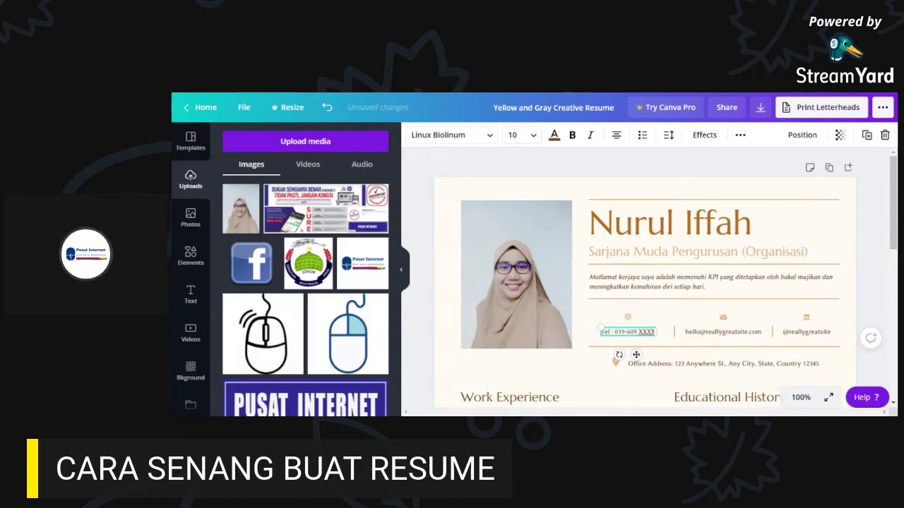
left_click(727, 338)
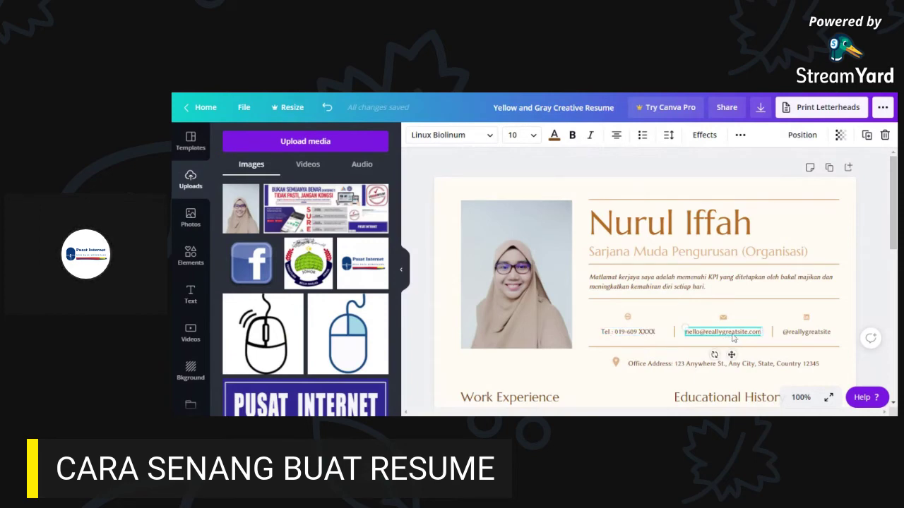
double_click(733, 338)
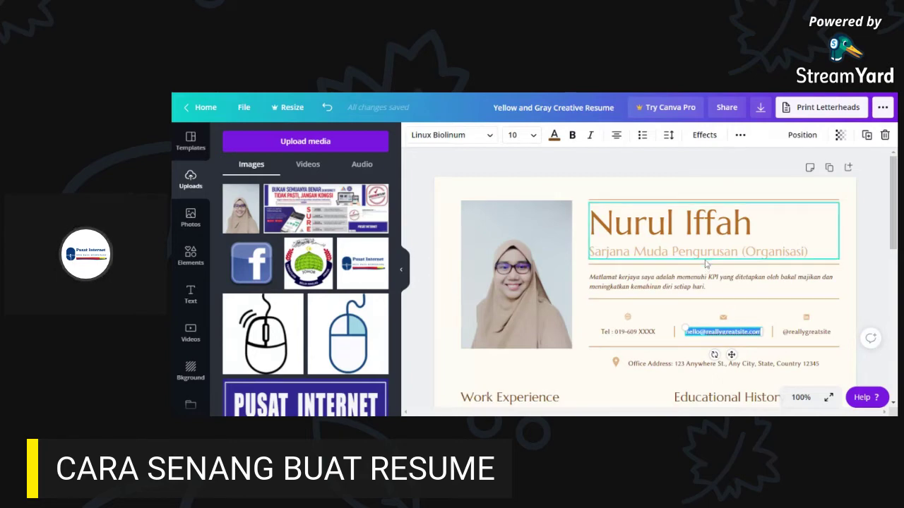
scroll(802, 284, "down", 2)
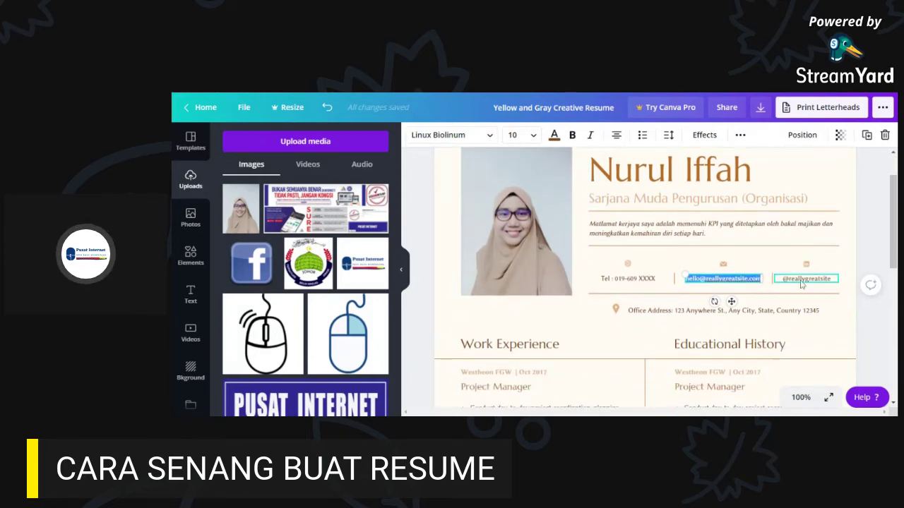
left_click(758, 279)
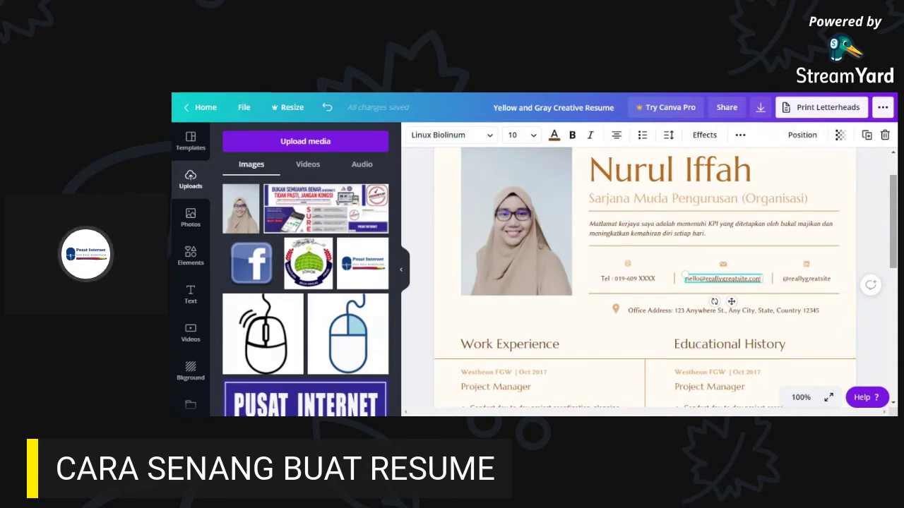
left_click_drag(893, 227, 894, 235)
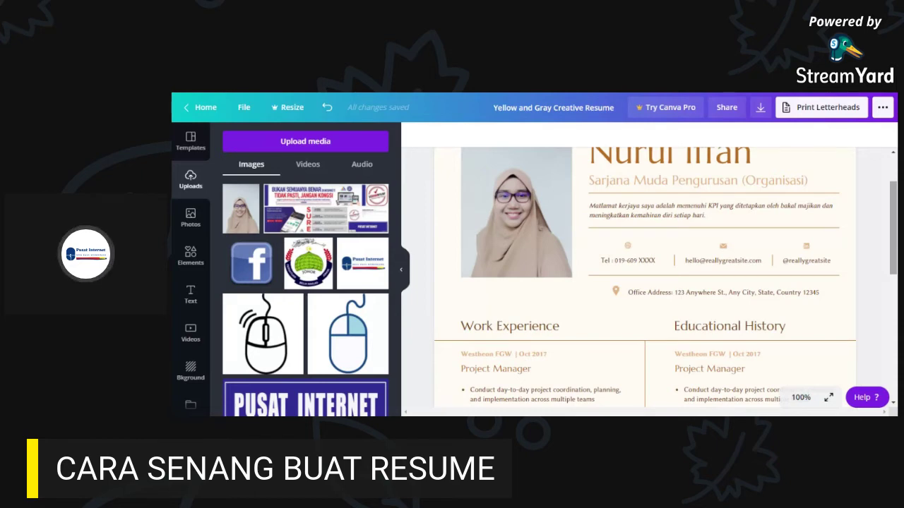
scroll(824, 208, "down", 1)
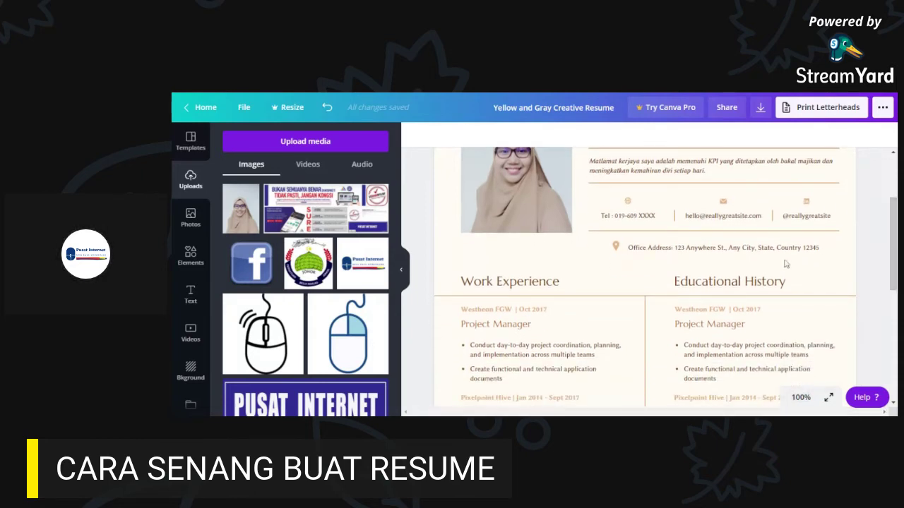
left_click(735, 221)
- Replace the sample email in the contact row with the owner's email address
double_click(734, 223)
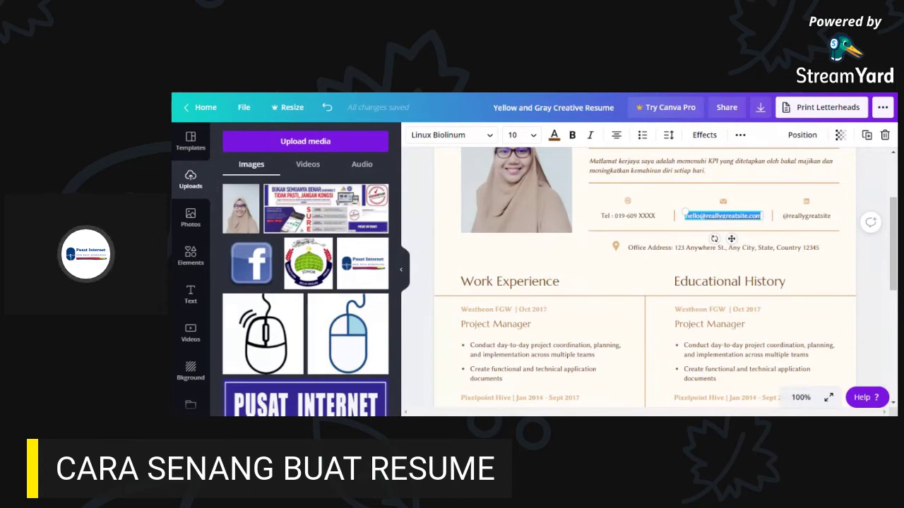
key("BackSpace")
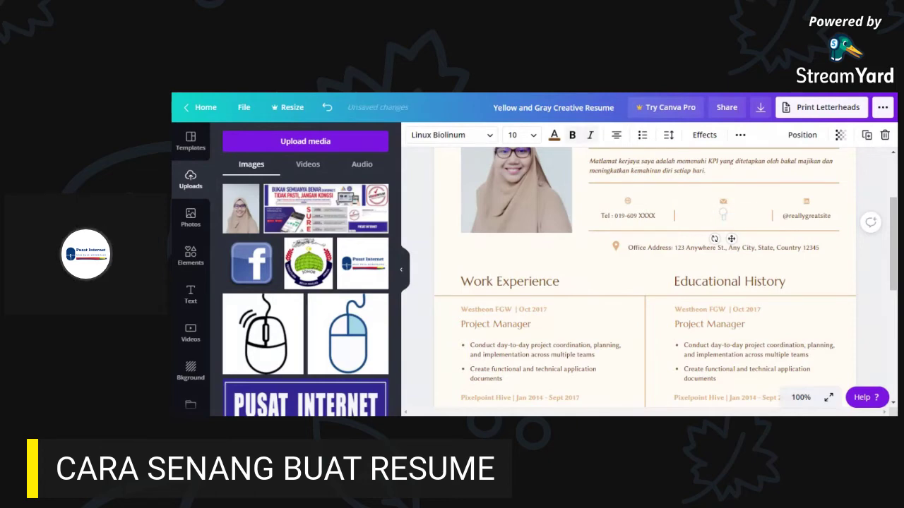
type("pusa")
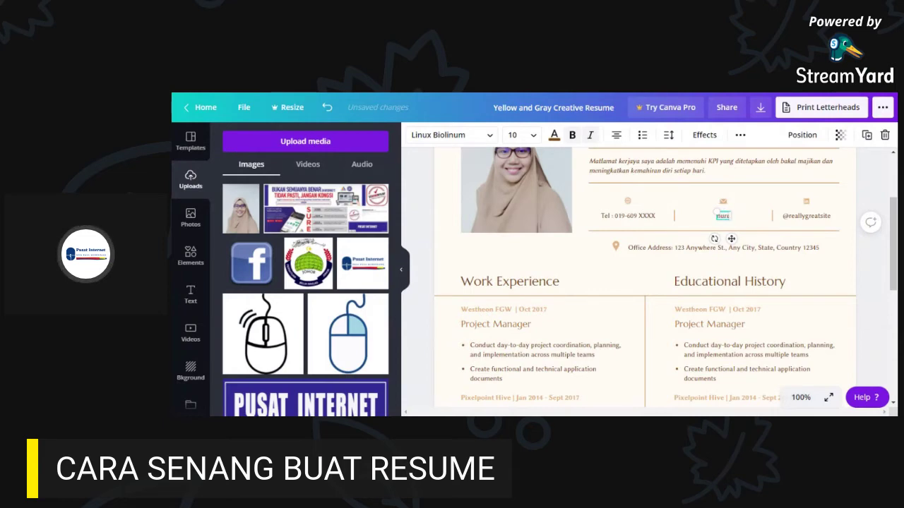
key("BackSpace")
key("BackSpace")
key("BackSpace")
key("BackSpace")
left_click(812, 218)
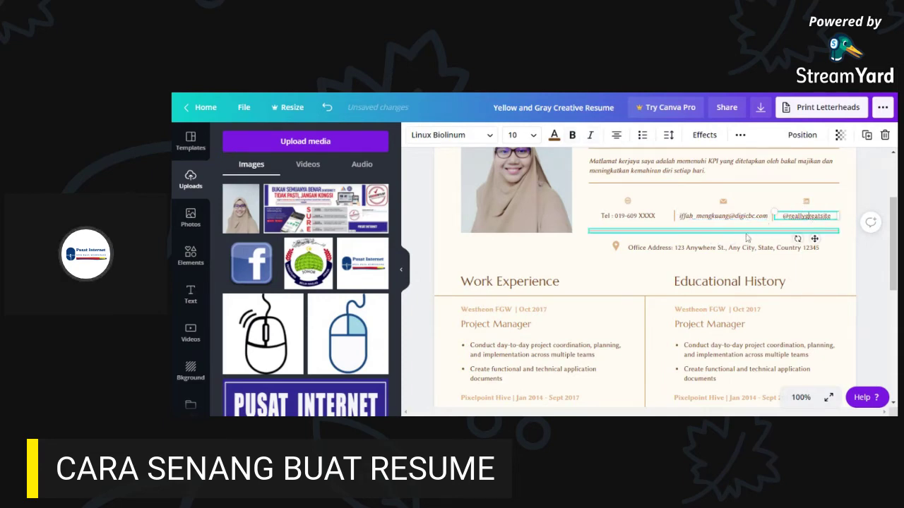
left_click(628, 203)
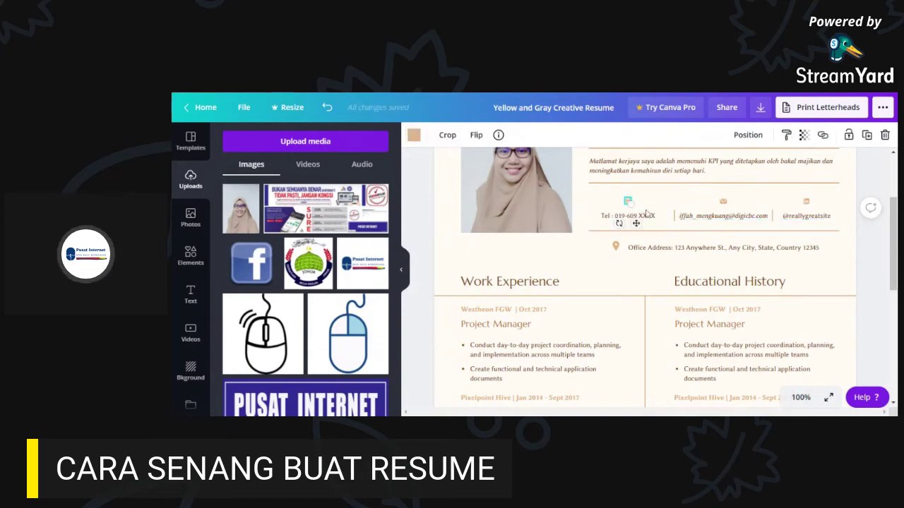
left_click(589, 247)
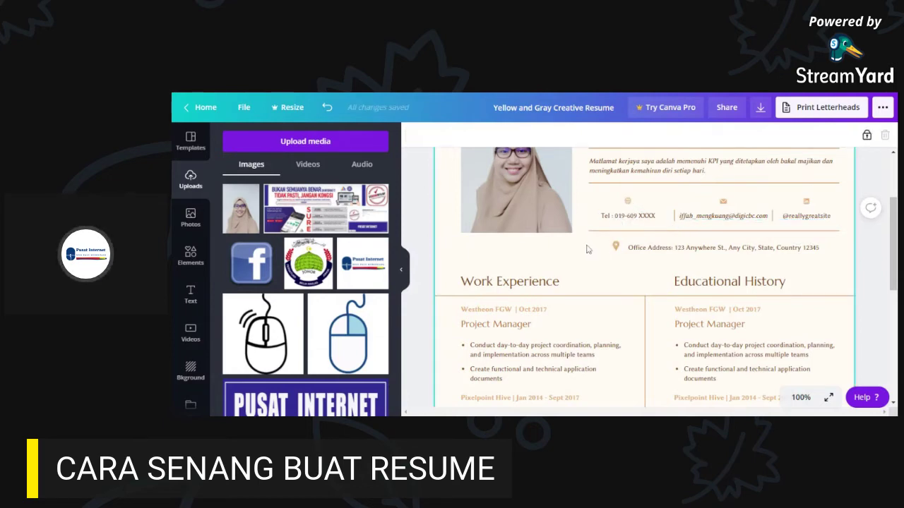
left_click(628, 203)
left_click(723, 202)
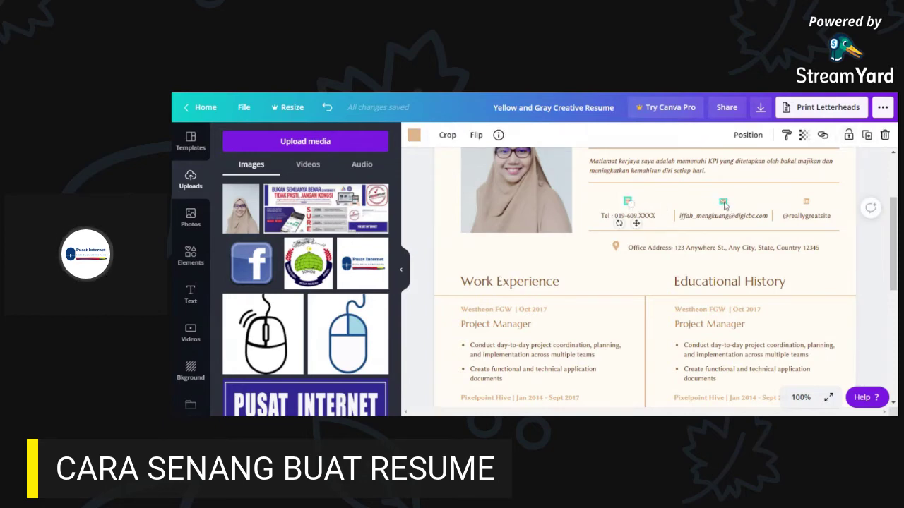
left_click(628, 202)
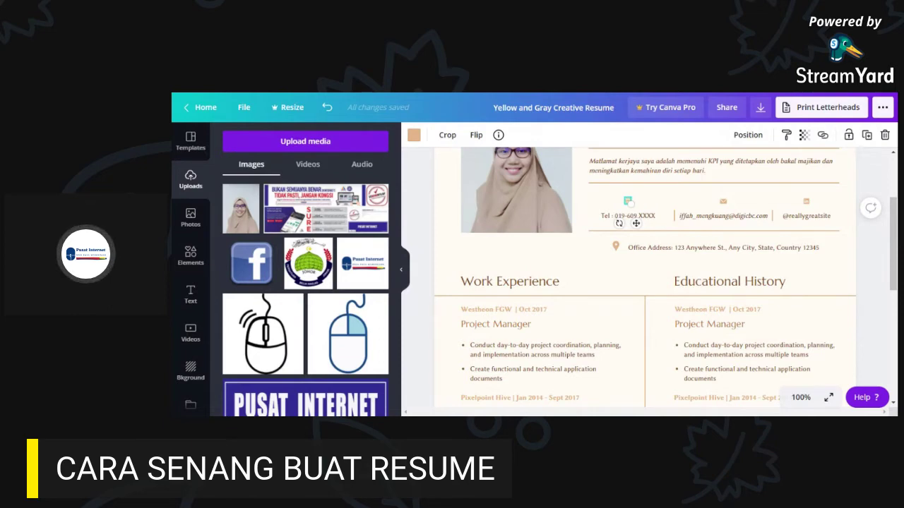
left_click(723, 202)
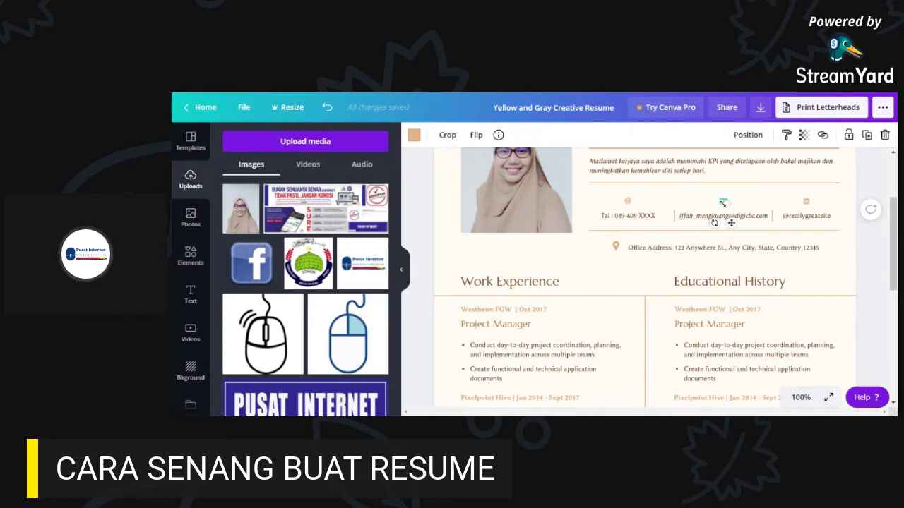
left_click(821, 220)
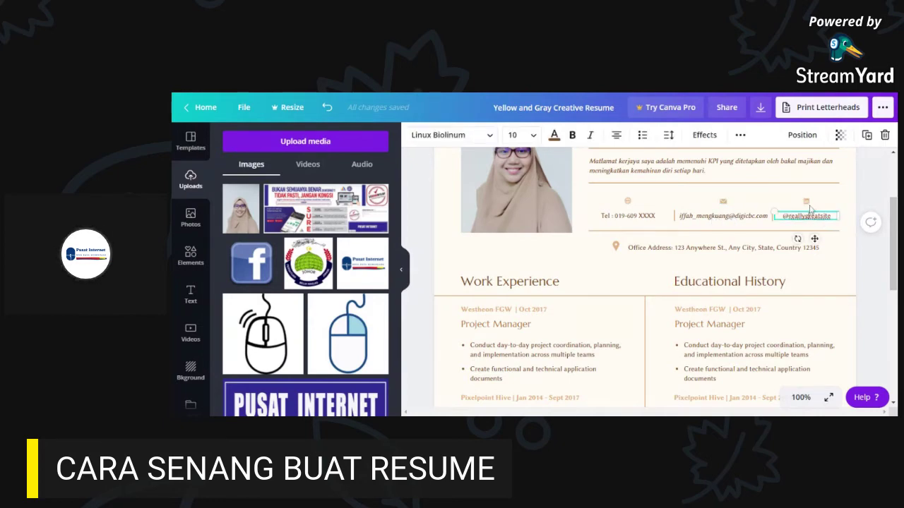
left_click(800, 397)
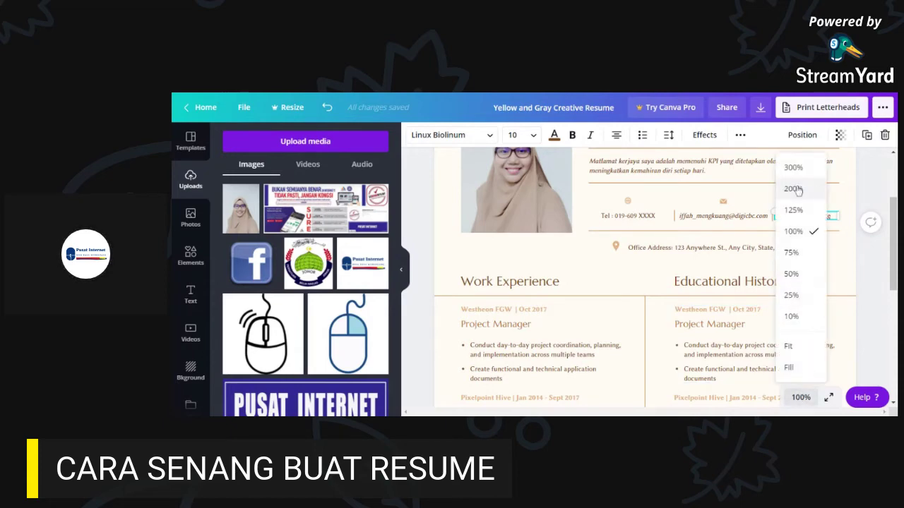
left_click(792, 188)
scroll(777, 339, "right", 5)
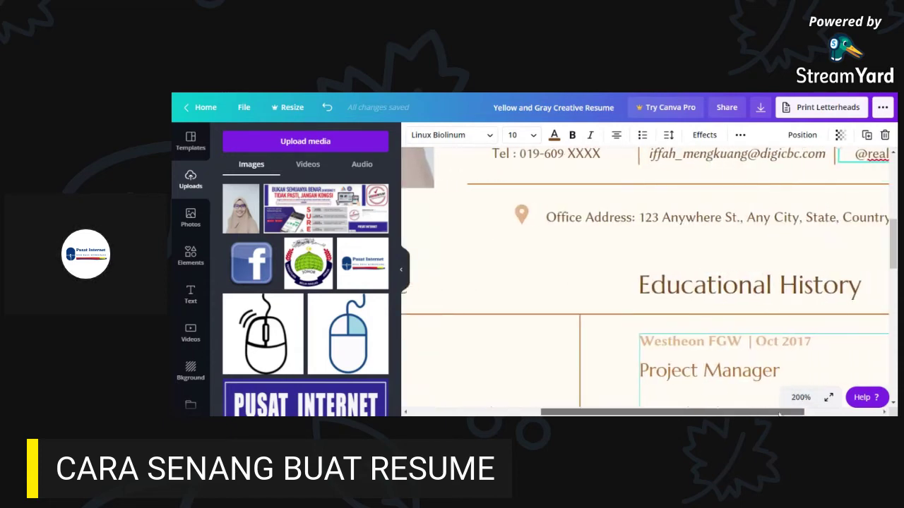
key("Escape")
scroll(770, 233, "up", 3)
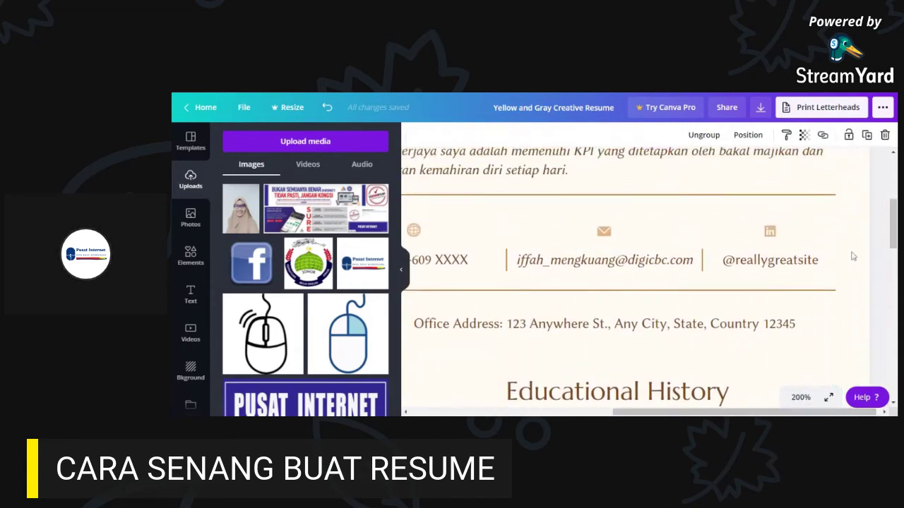
left_click(777, 262)
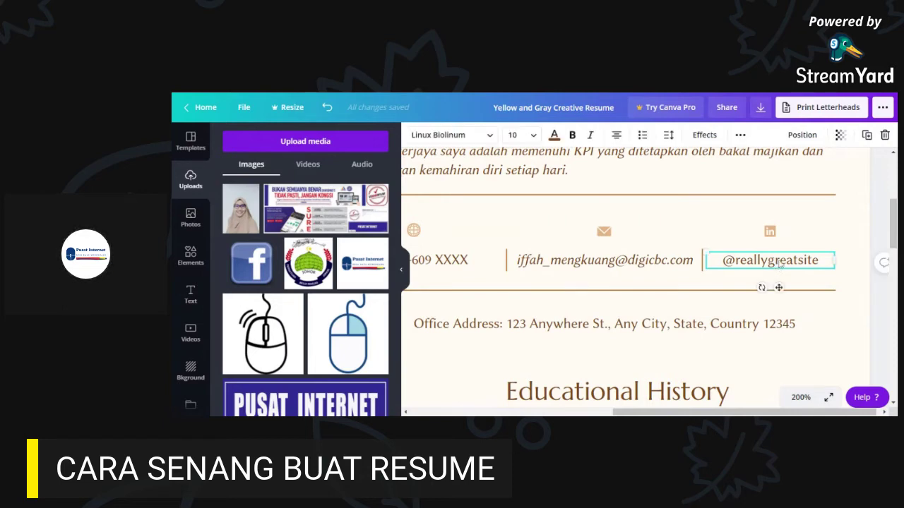
left_click(780, 261)
key("ctrl+a")
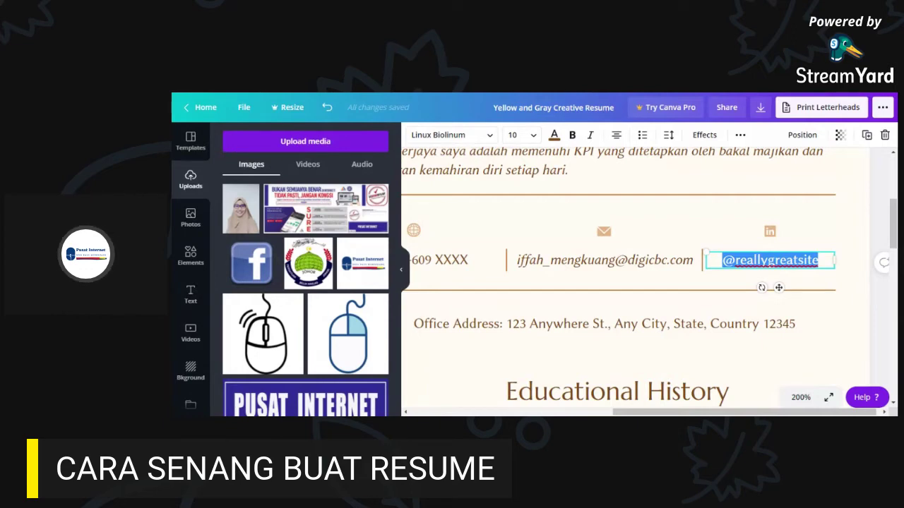
type("nO")
key("BackSpace")
key("BackSpace")
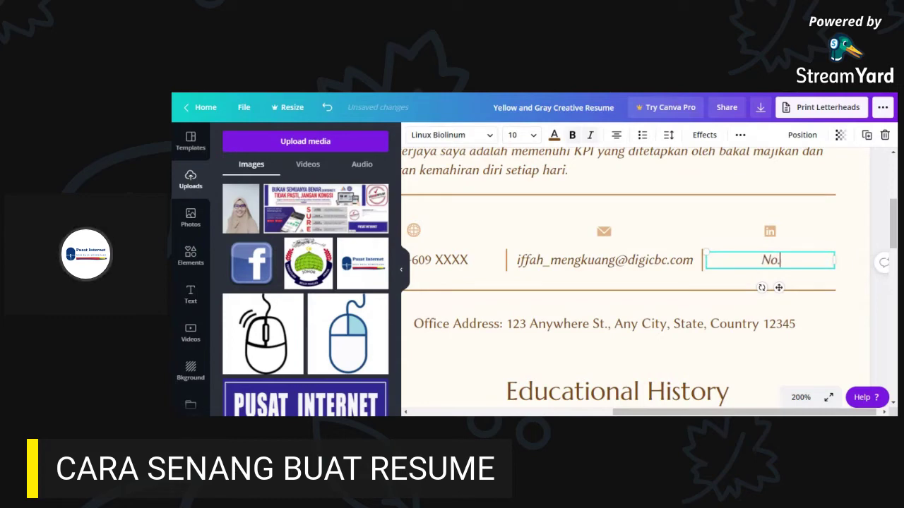
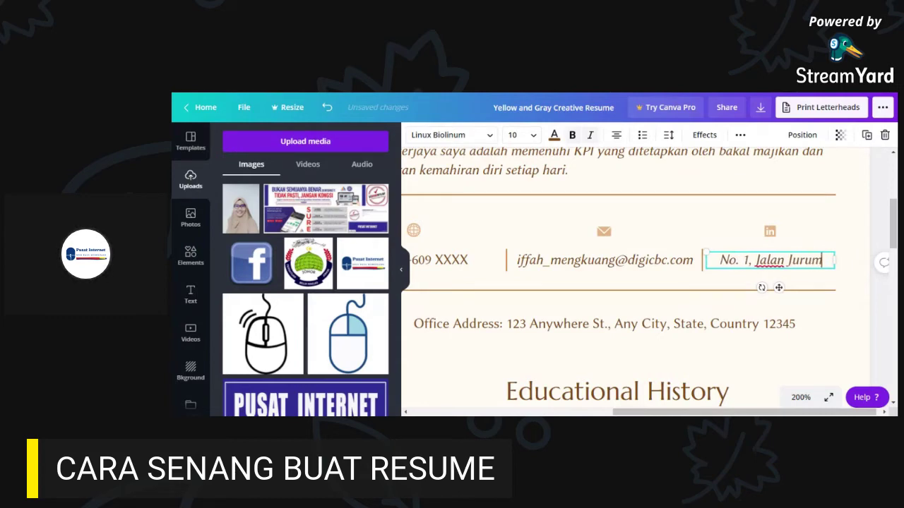
key("Return")
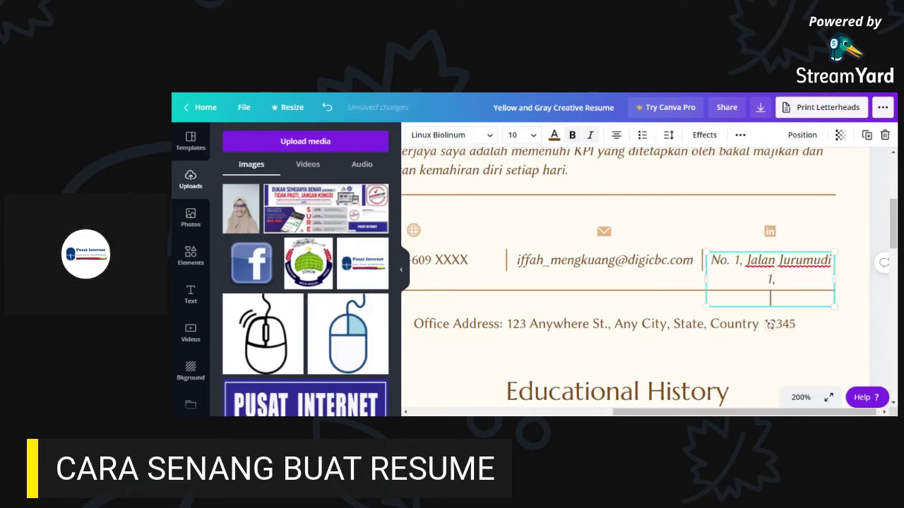
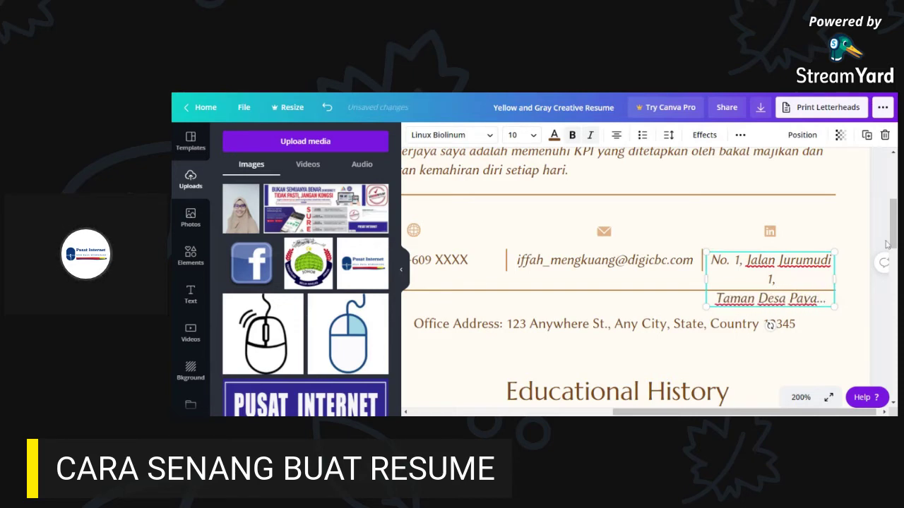
- Widen the address box so the first address line fits, leaving the font size unchanged
scroll(886, 244, "left", 1)
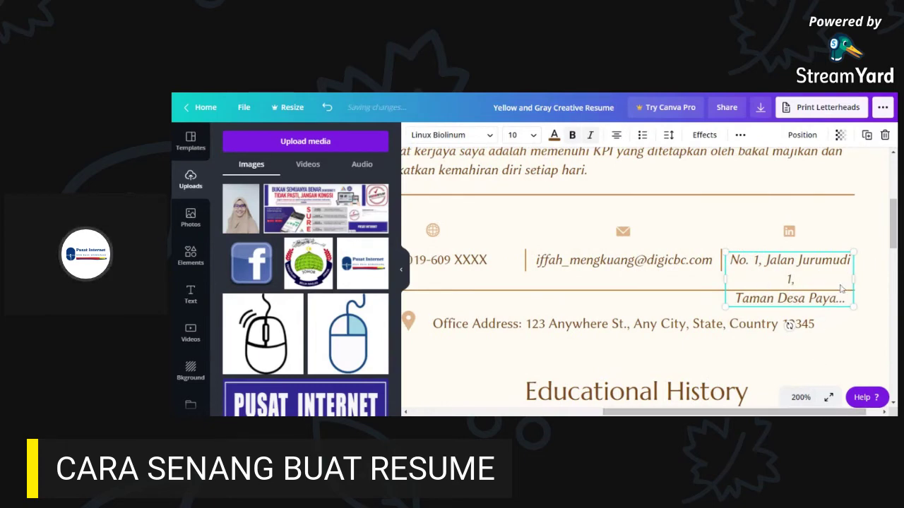
left_click_drag(853, 281, 864, 280)
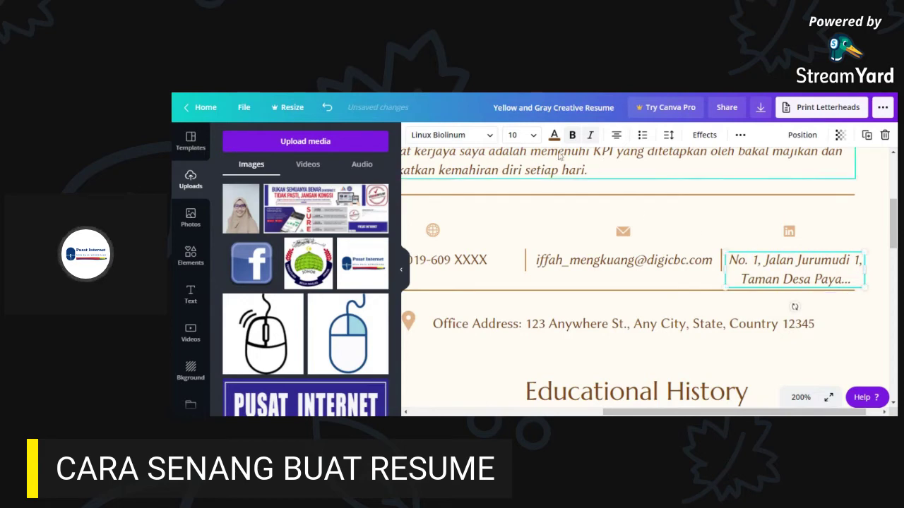
left_click(535, 136)
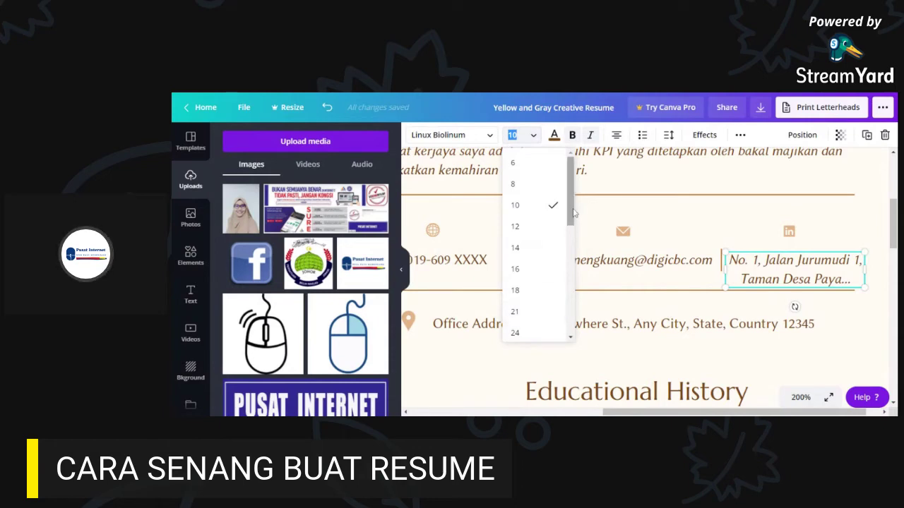
left_click(666, 197)
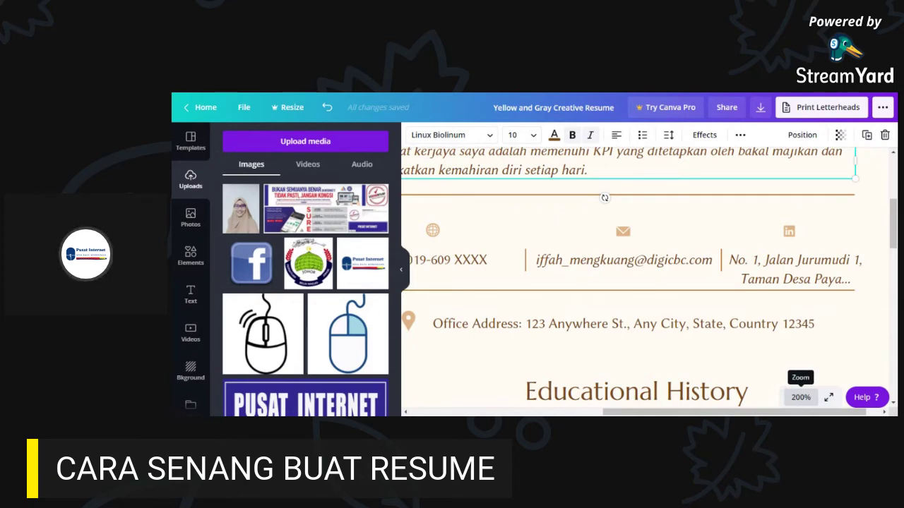
- Browse the font list for the address text, leaving it in Linux Biolinum at size 10
left_click(796, 277)
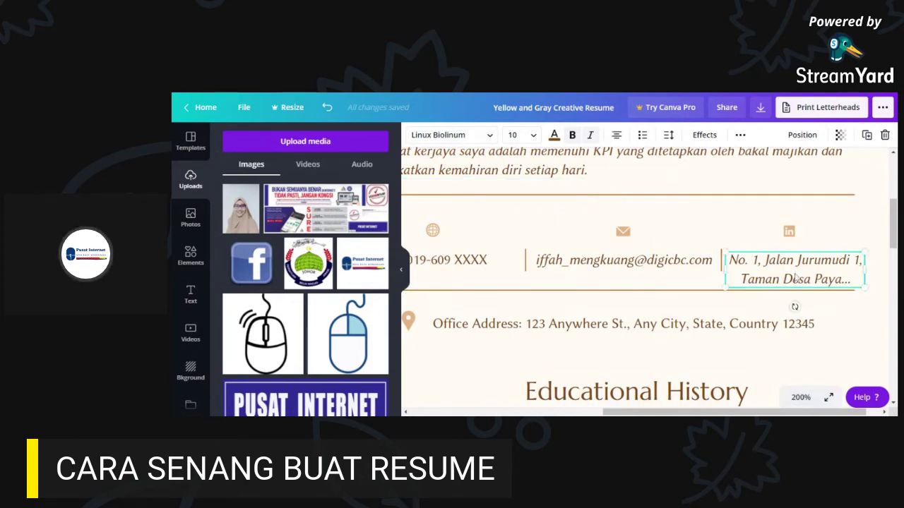
left_click(477, 139)
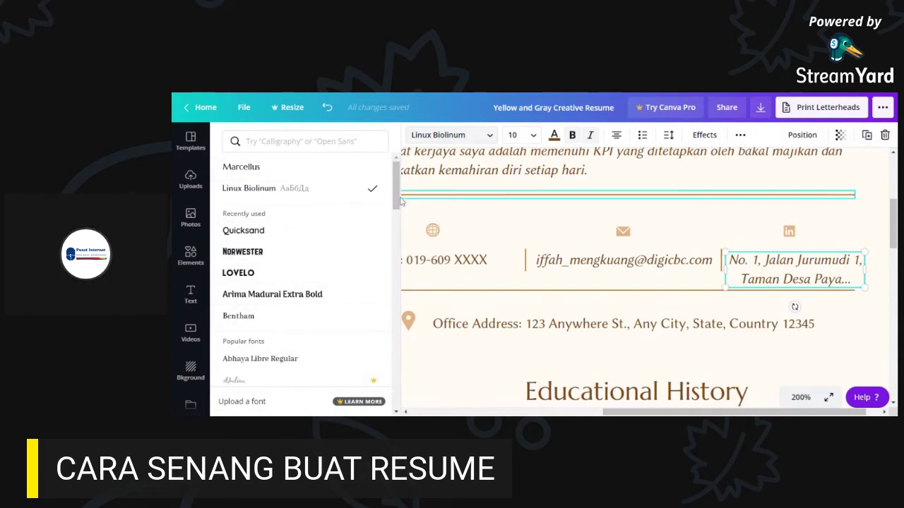
scroll(387, 264, "down", 5)
scroll(387, 264, "up", 5)
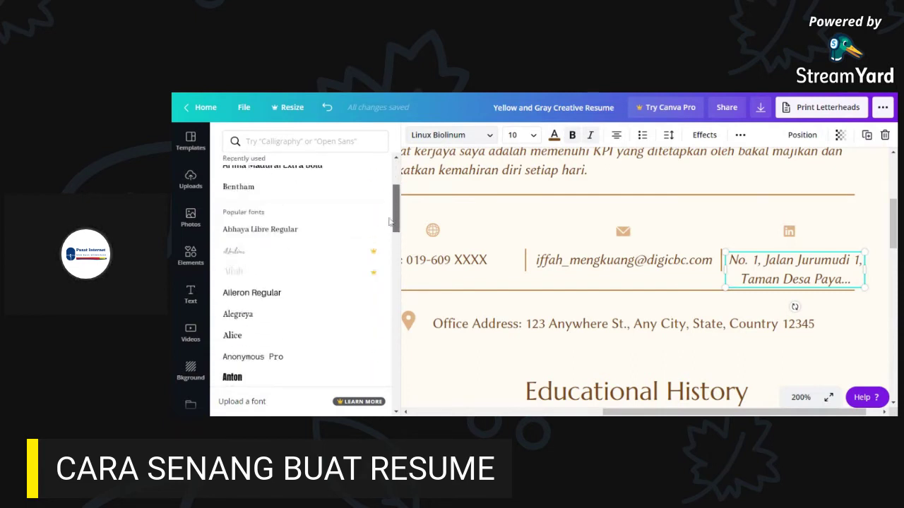
scroll(400, 236, "down", 4)
scroll(400, 236, "down", 1)
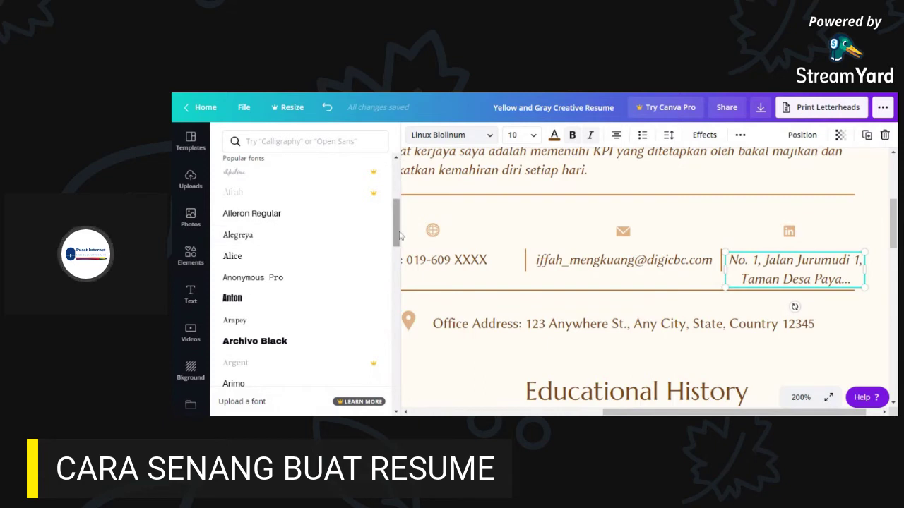
left_click_drag(399, 237, 397, 263)
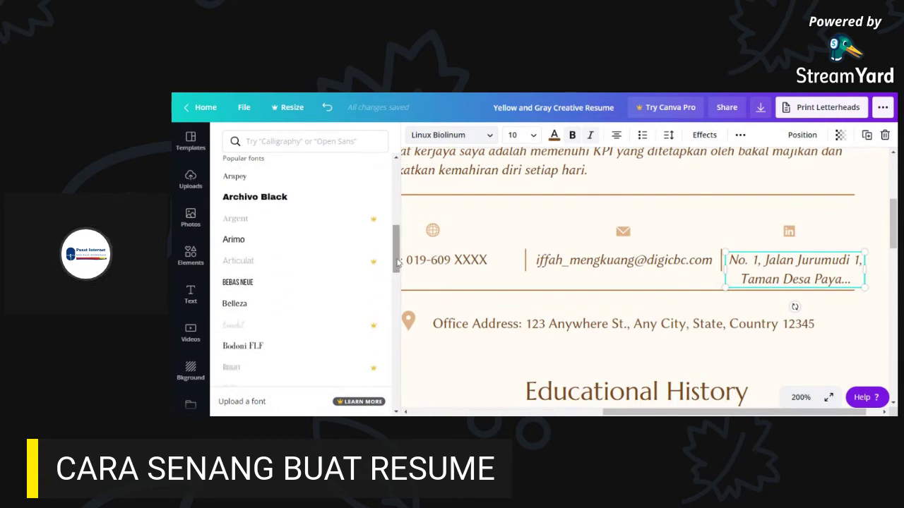
left_click_drag(398, 263, 400, 274)
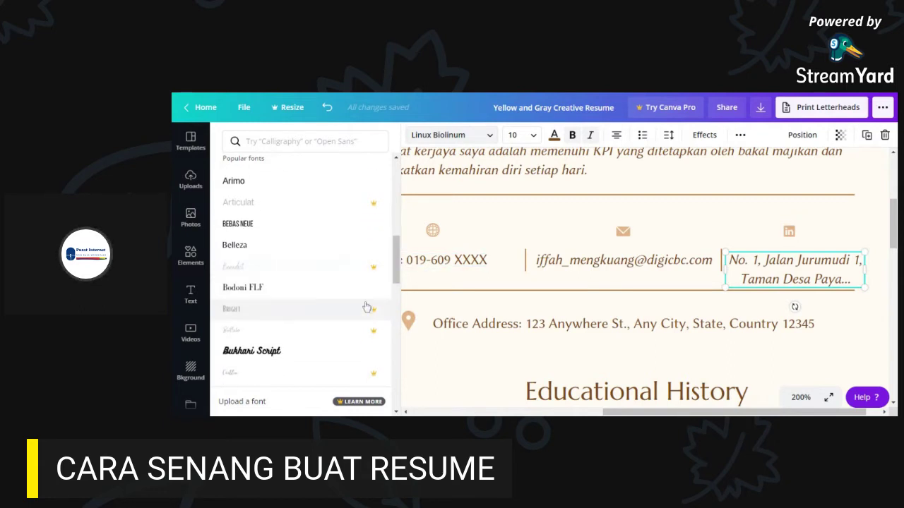
left_click_drag(398, 274, 399, 178)
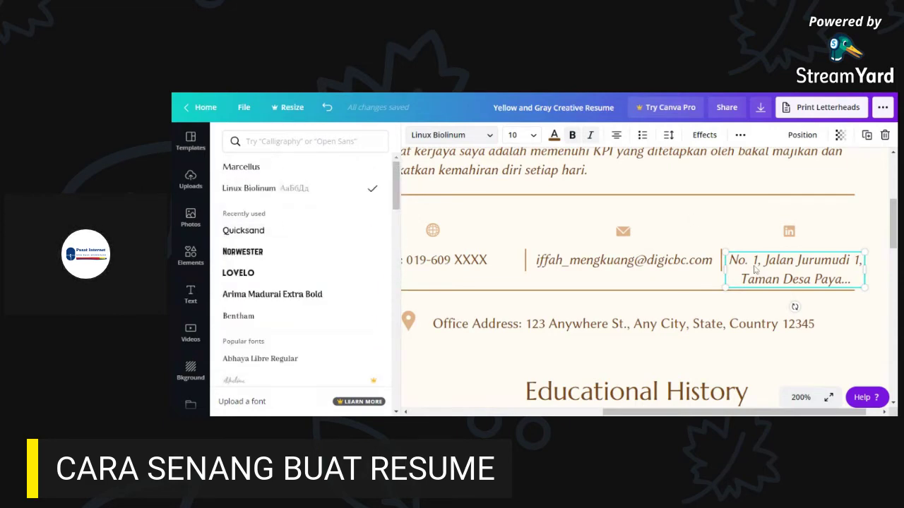
left_click(828, 311)
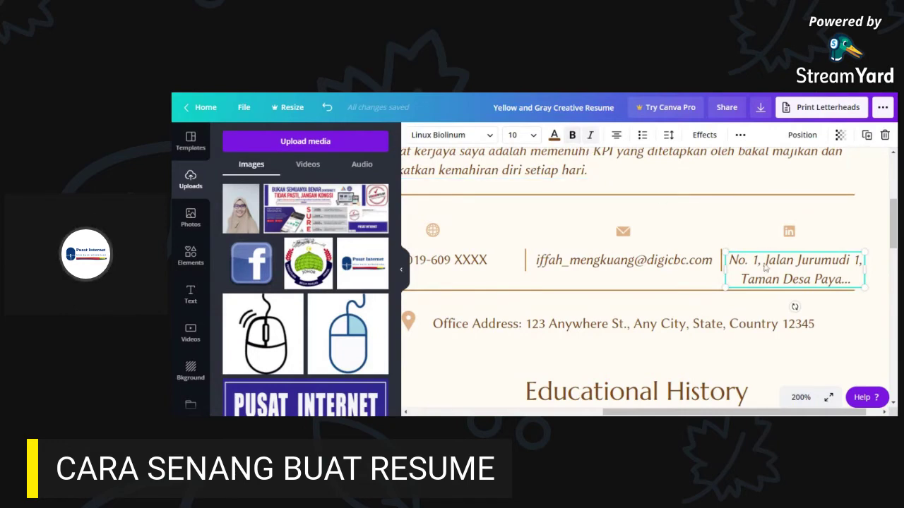
- Toggle bold on the address text, then zoom the page out to 125%
left_click(810, 276)
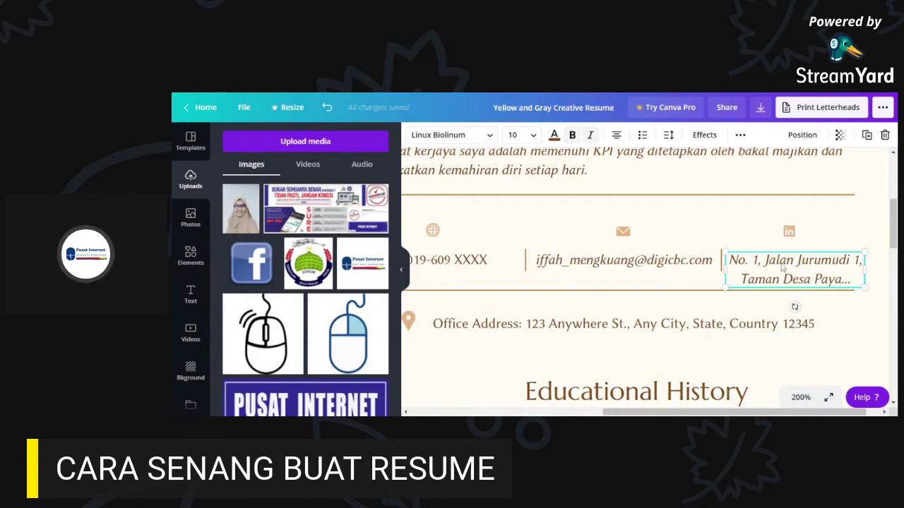
left_click(573, 137)
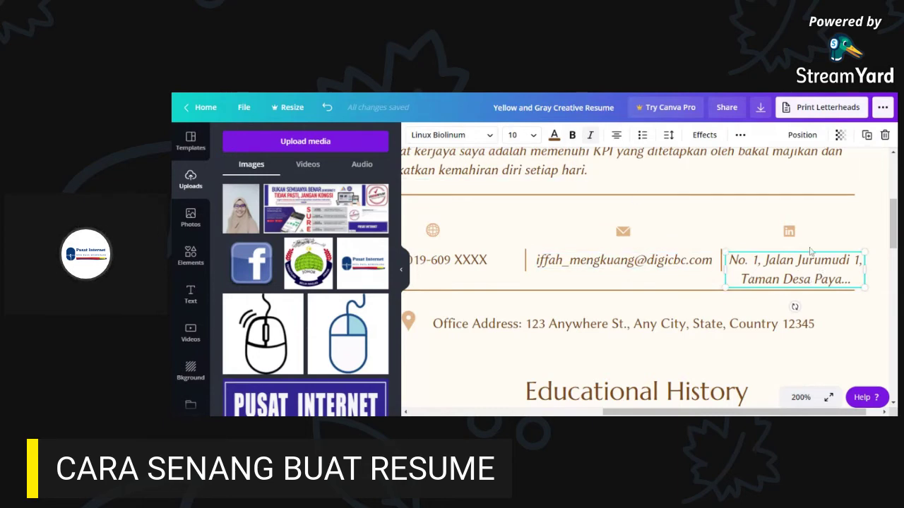
left_click(785, 368)
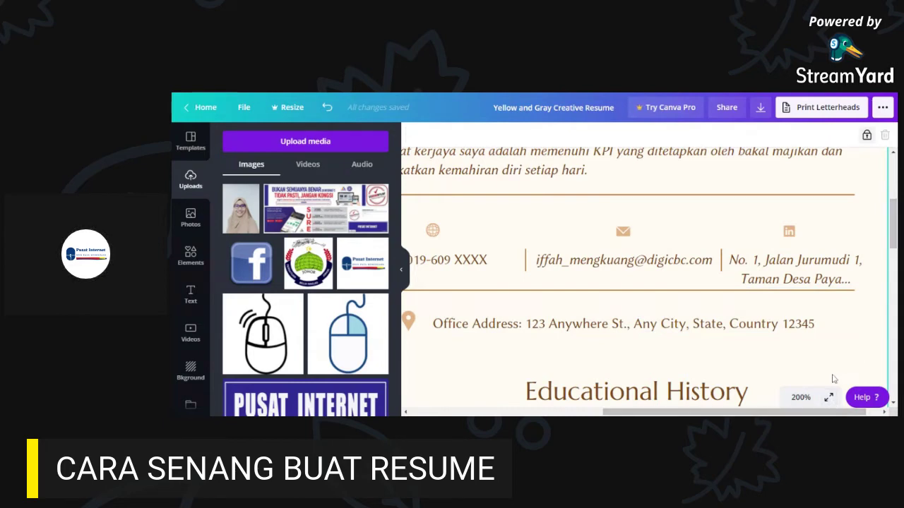
left_click(800, 397)
left_click(793, 209)
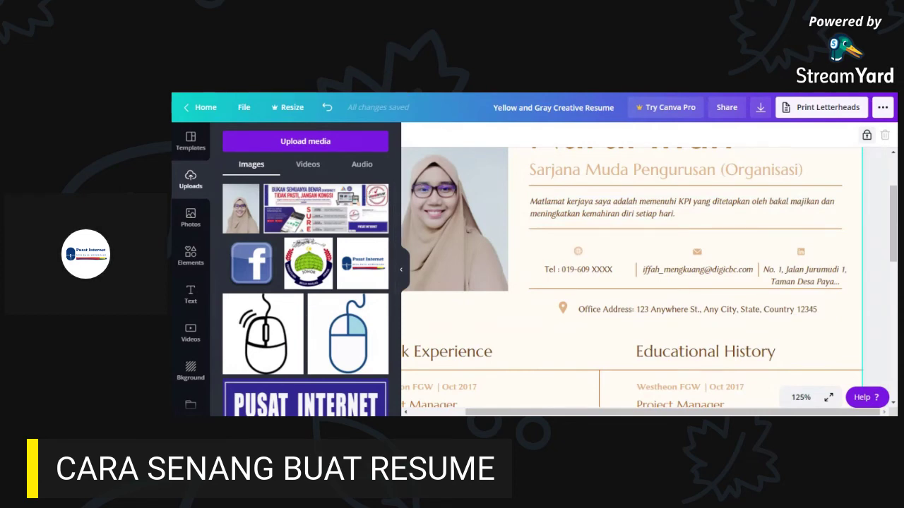
left_click_drag(893, 223, 893, 238)
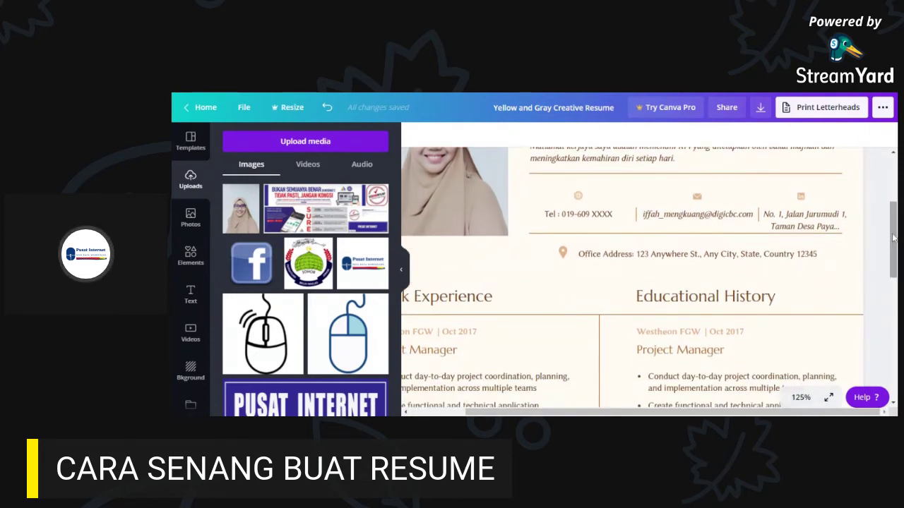
- Delete the contact icon above the home address
left_click(812, 253)
left_click(842, 225)
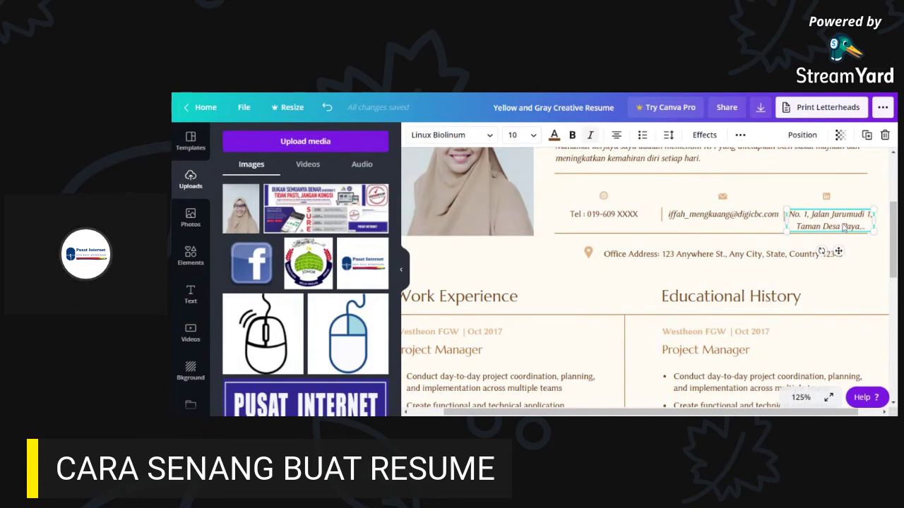
left_click(843, 226)
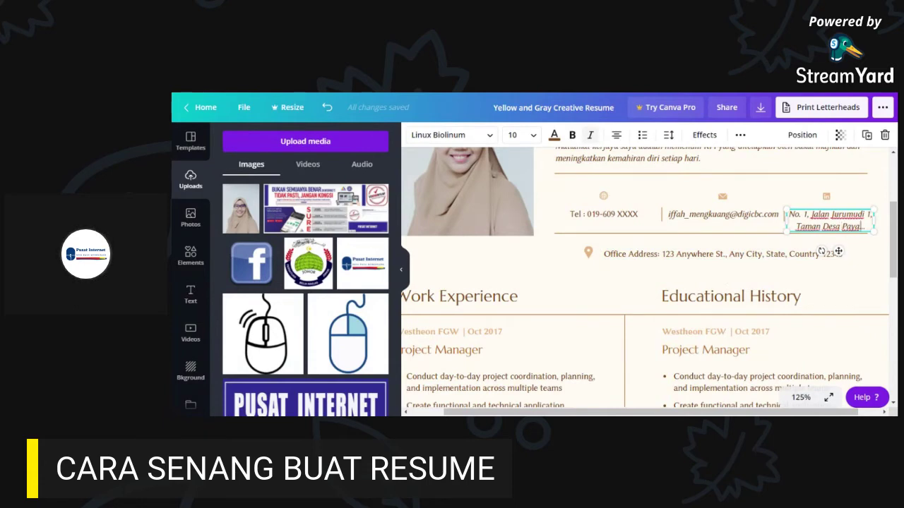
left_click(679, 257)
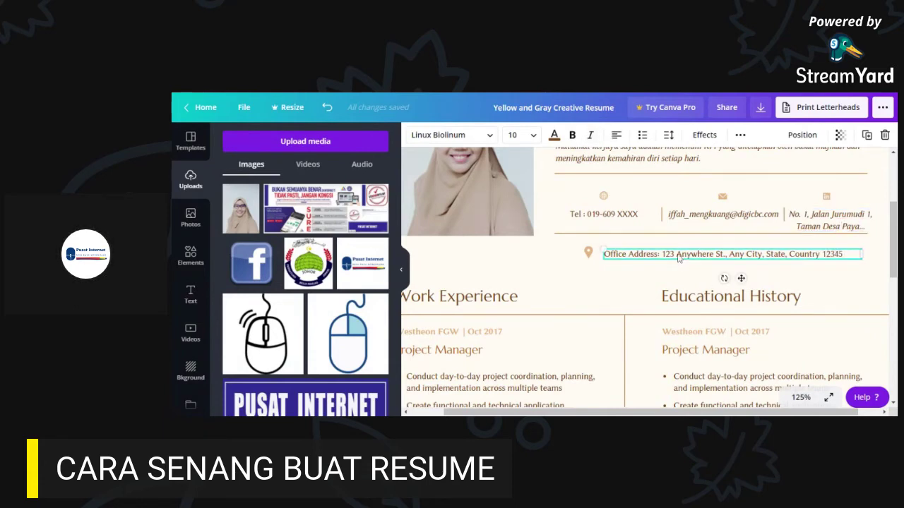
left_click(828, 199)
key("Delete")
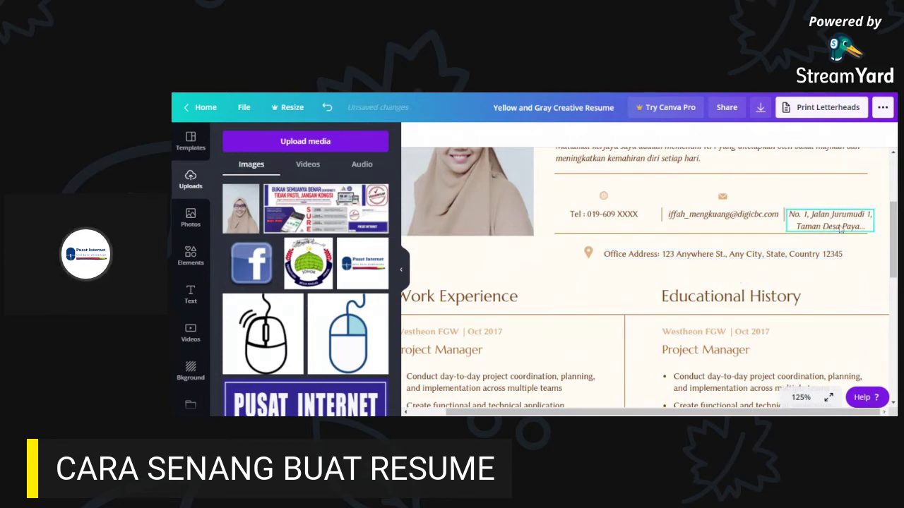
- Move the home address into the Office Address line as a single line
triple_click(840, 228)
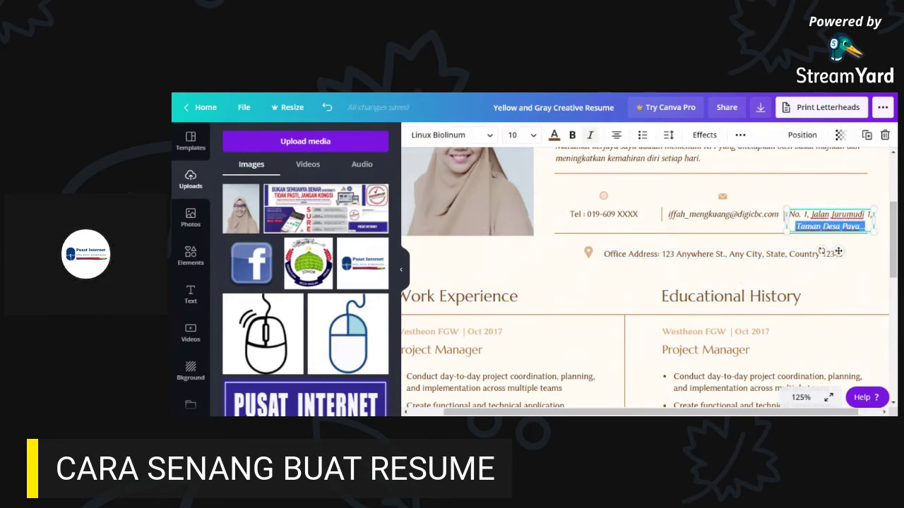
key("ctrl+a")
key("ctrl+c")
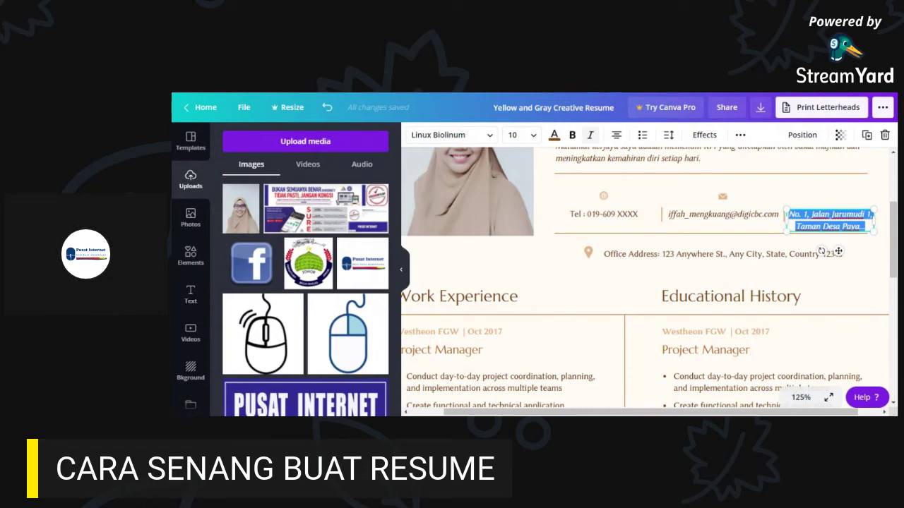
key("BackSpace")
left_click(845, 225)
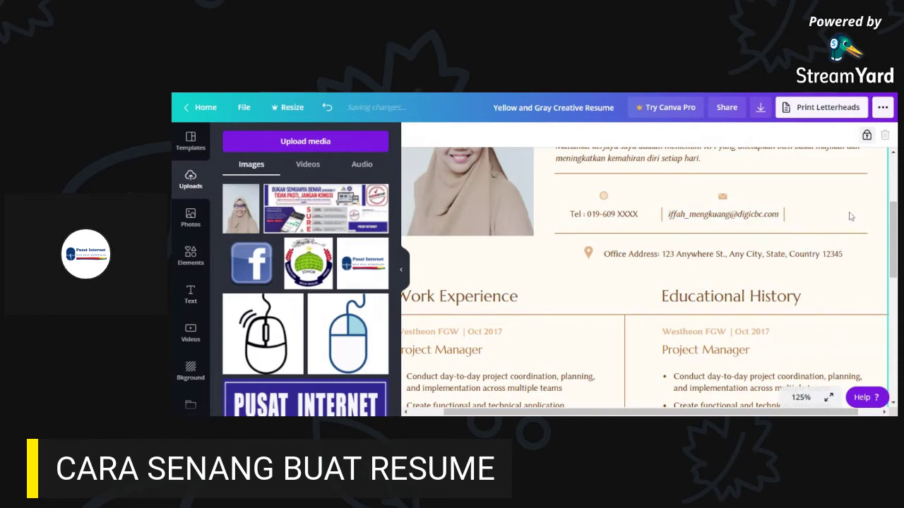
double_click(718, 255)
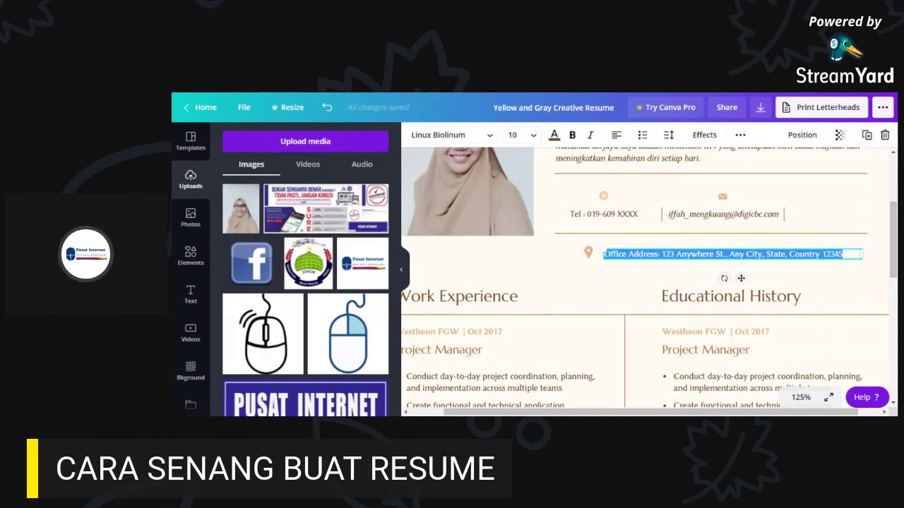
key("ctrl+v")
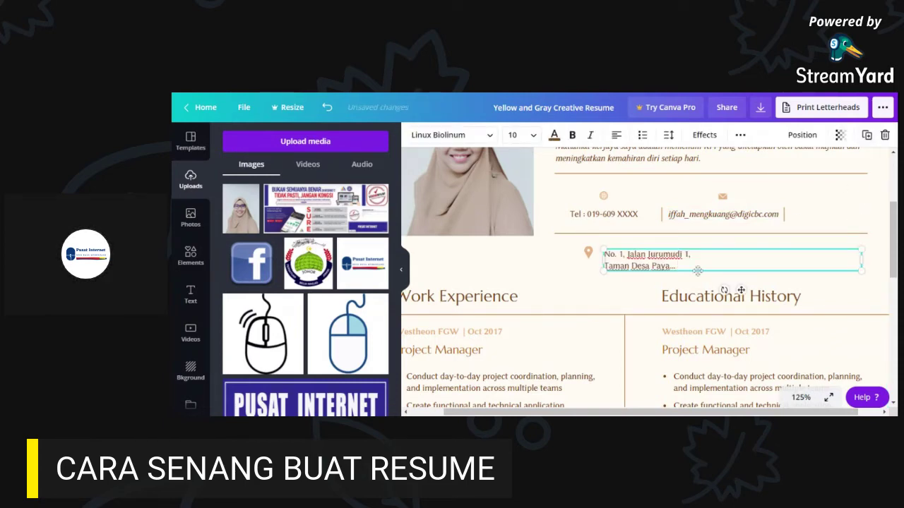
key("Delete")
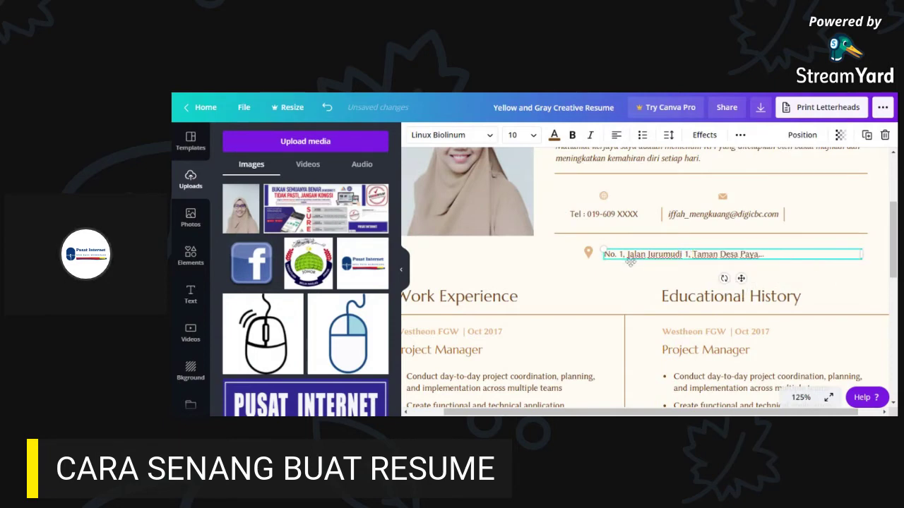
key("End")
left_click(821, 212)
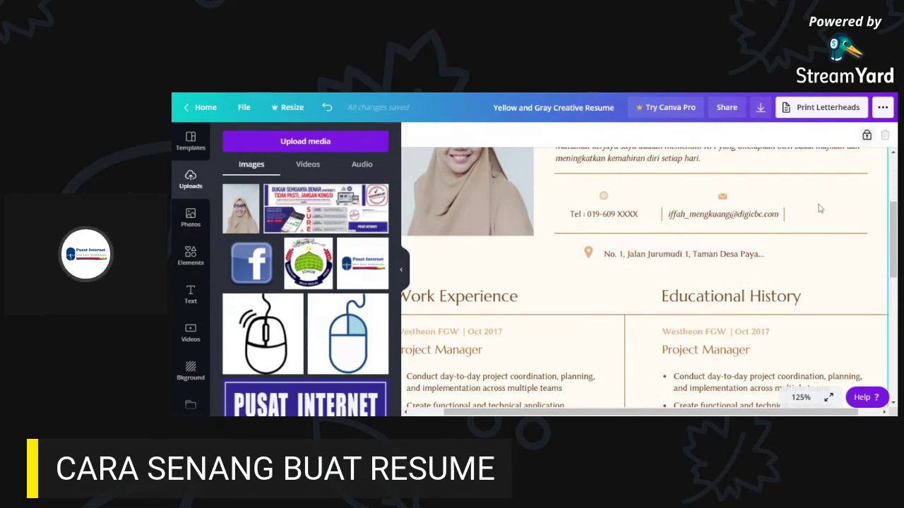
scroll(892, 252, "up", 1)
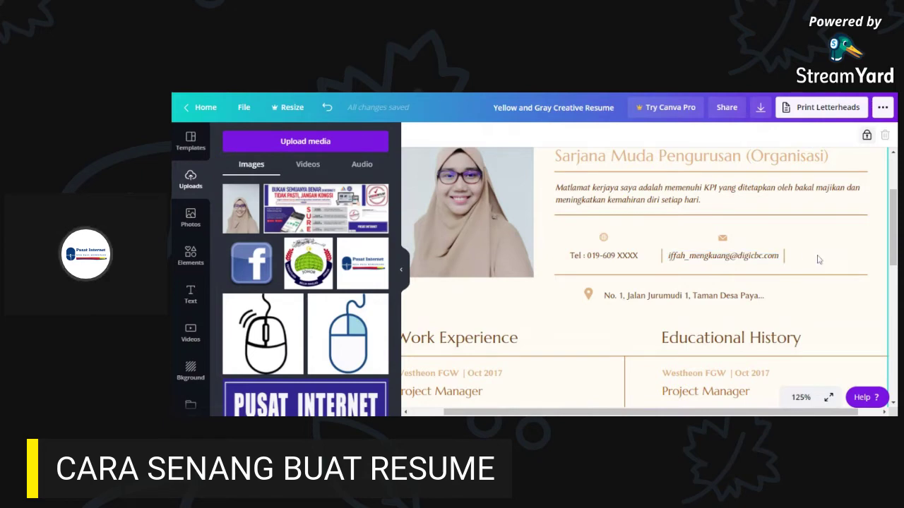
left_click(754, 256)
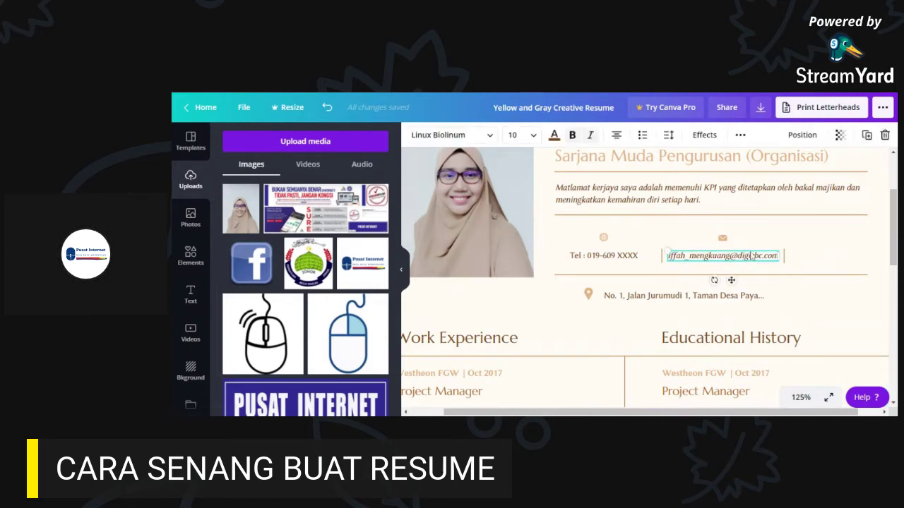
left_click(603, 256)
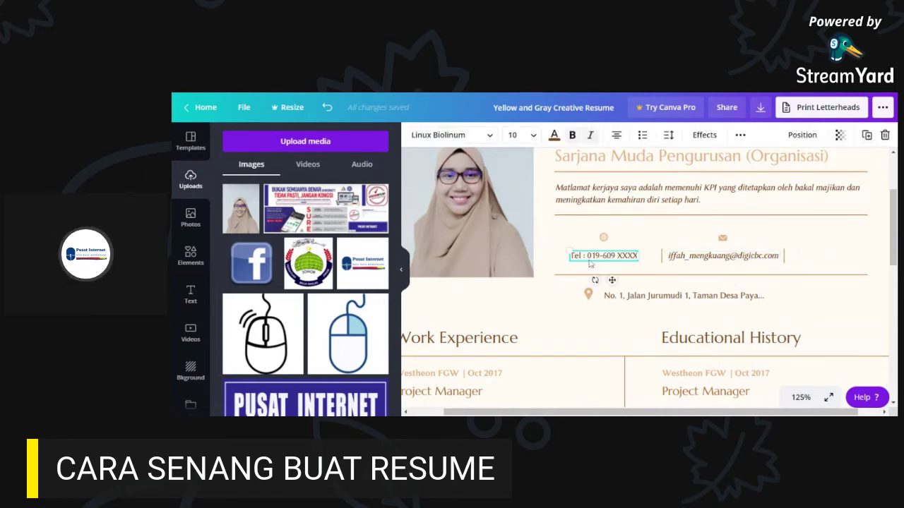
left_click(747, 258)
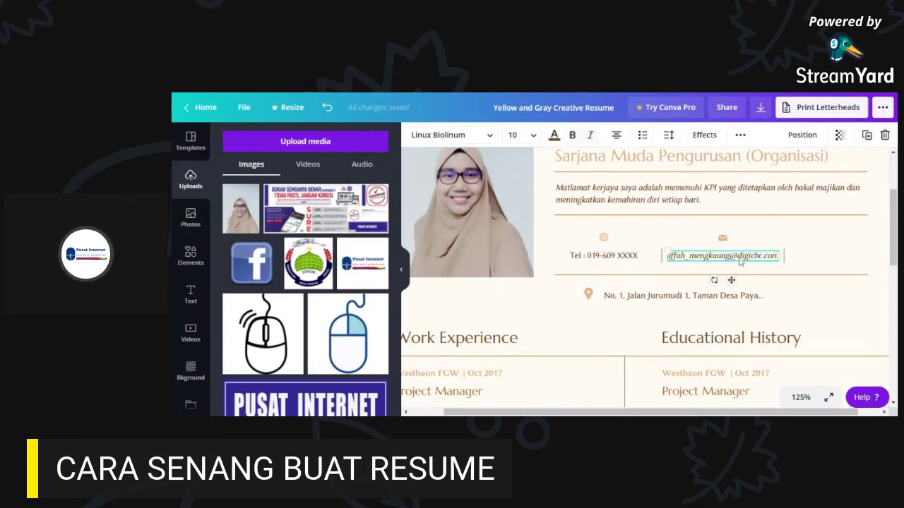
left_click(477, 141)
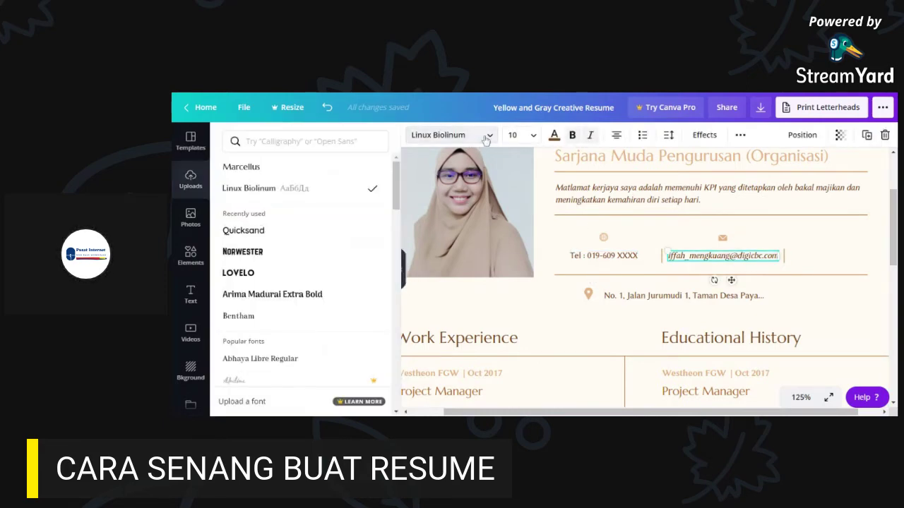
left_click(864, 263)
left_click(747, 258)
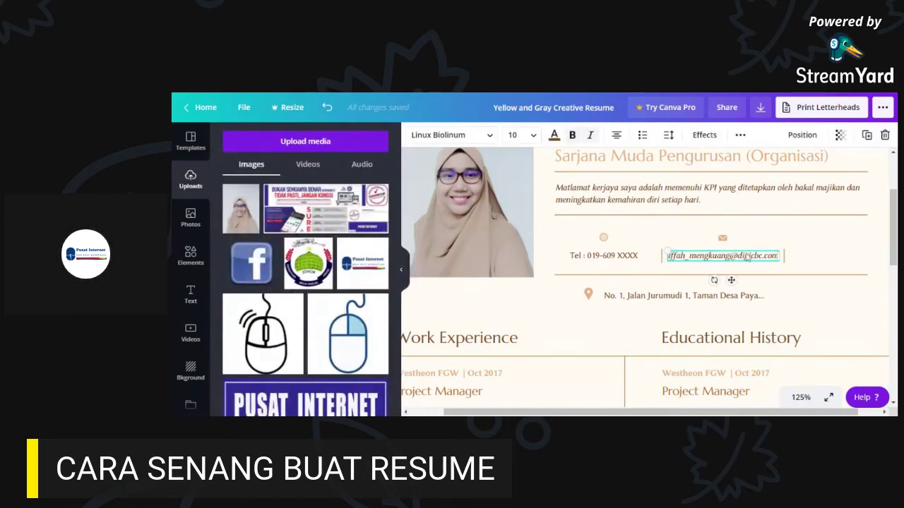
right_click(748, 257)
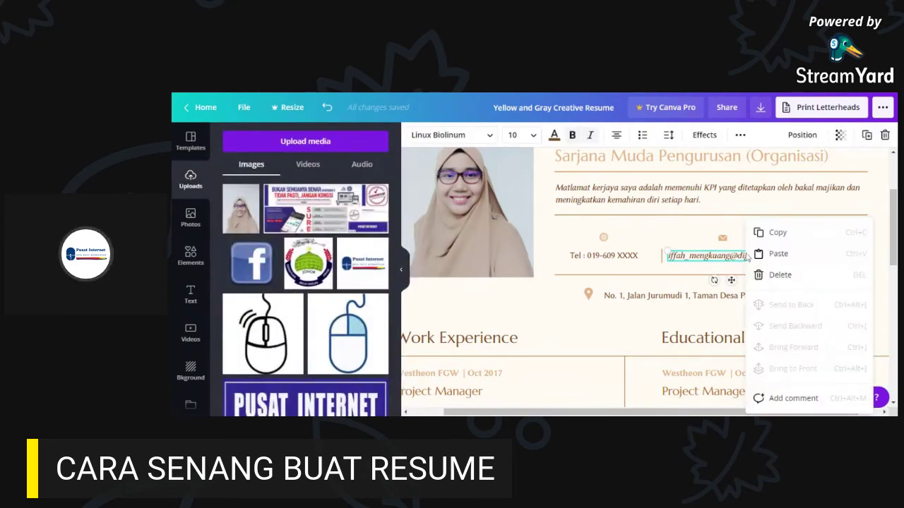
left_click(776, 233)
left_click(809, 258)
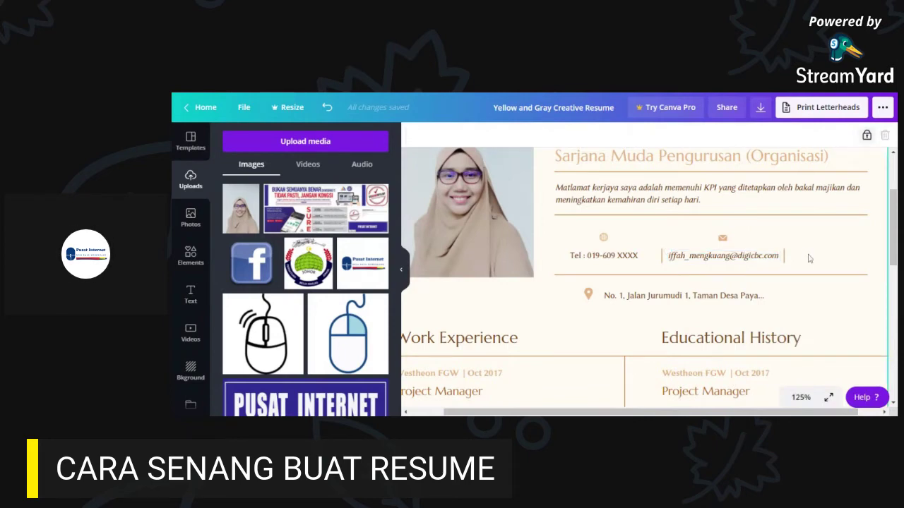
key("ctrl+v")
mouse_move(755, 276)
left_mouse_down()
mouse_move(847, 262)
mouse_move(757, 272)
mouse_move(770, 267)
left_mouse_up()
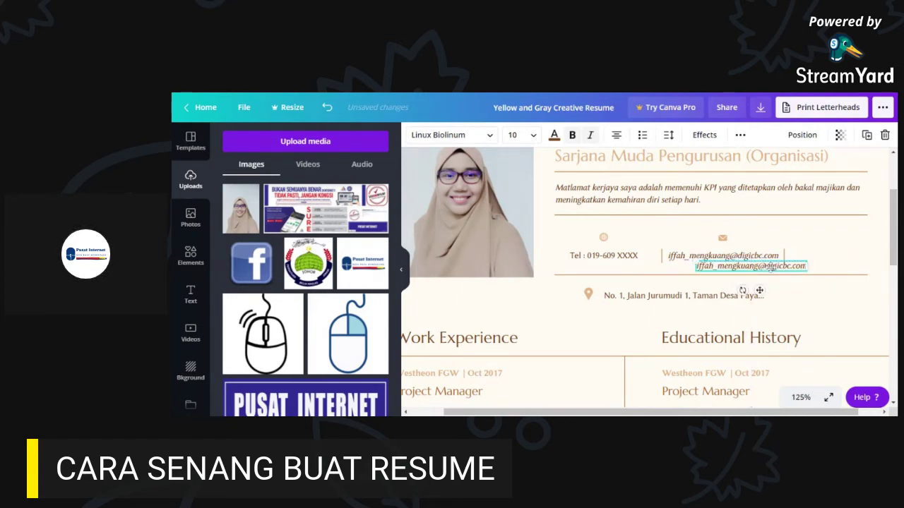
key("Delete")
left_click(773, 260)
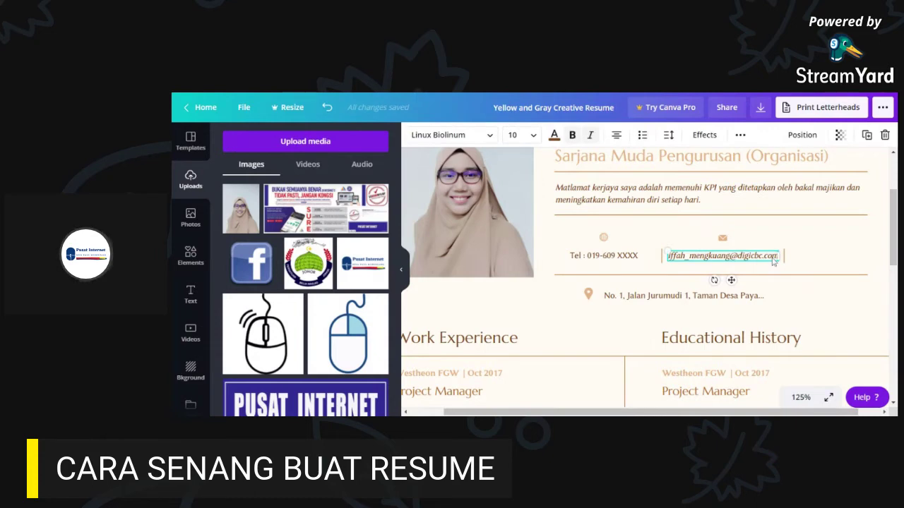
right_click(759, 260)
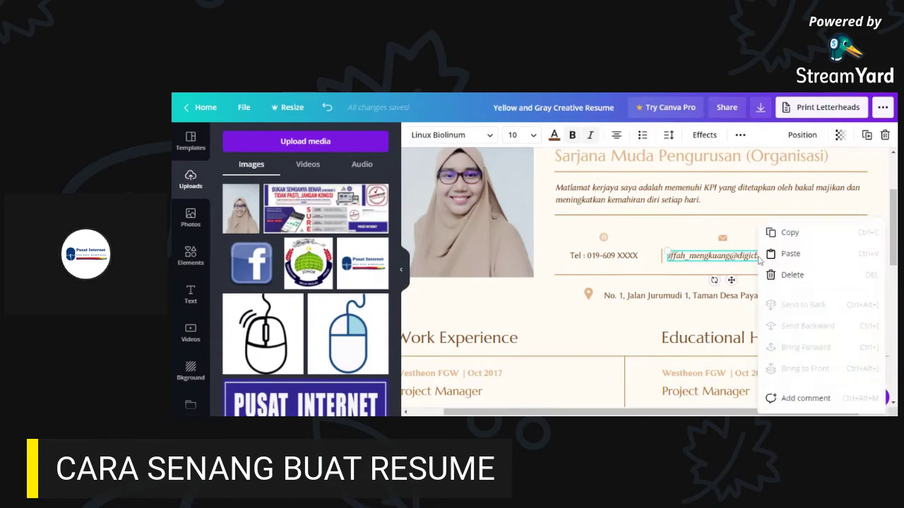
left_click(789, 233)
left_click(802, 262)
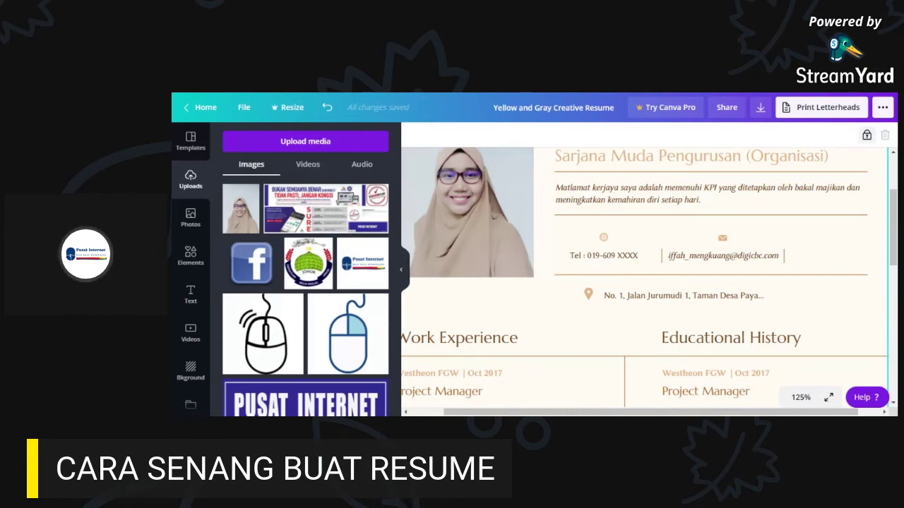
- Paste a duplicate email box, change its text to XXXX, then delete it
key("ctrl+v")
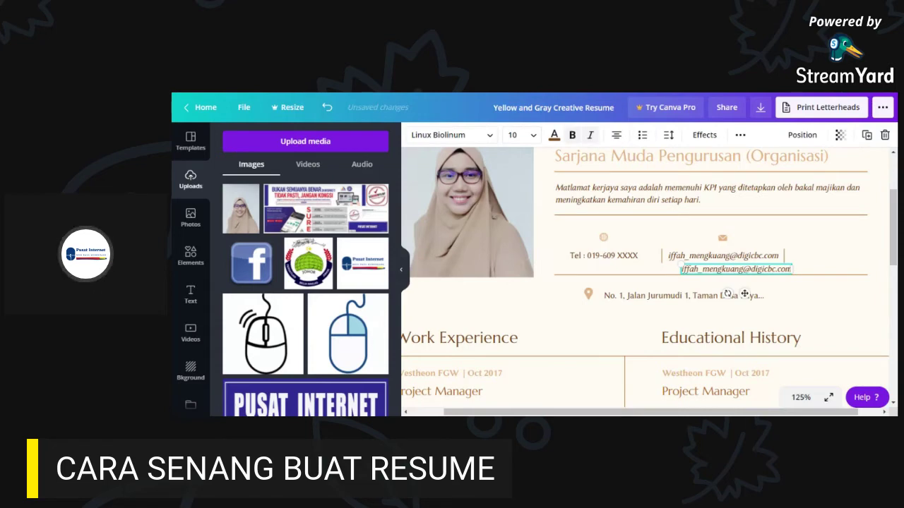
left_click_drag(761, 272, 866, 255)
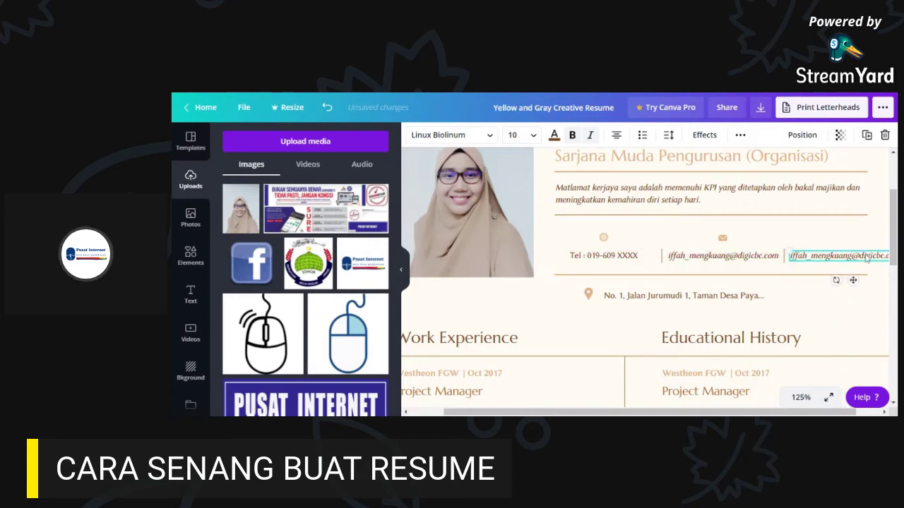
double_click(856, 258)
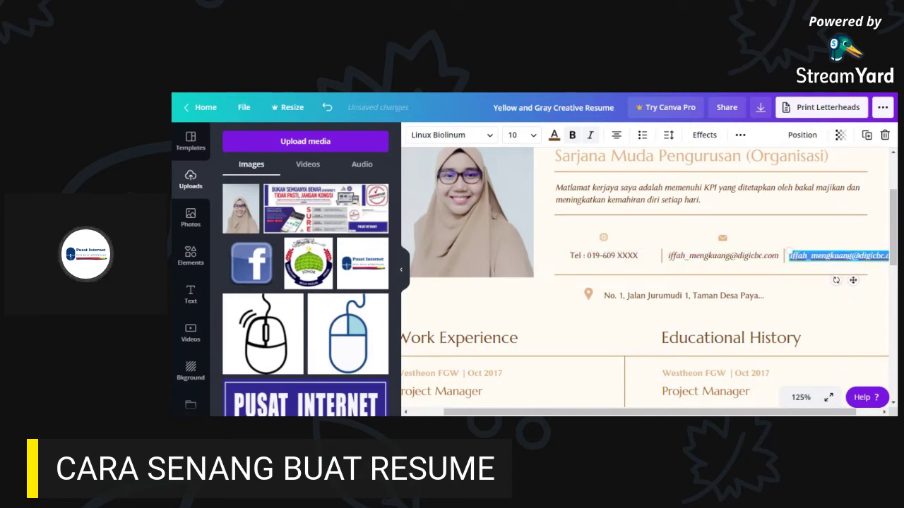
key("BackSpace")
type("XXXX")
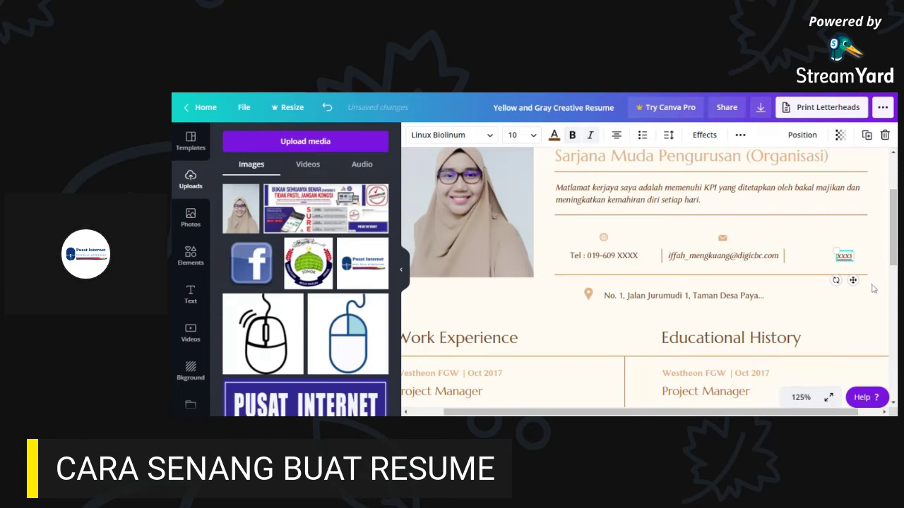
left_click(879, 268)
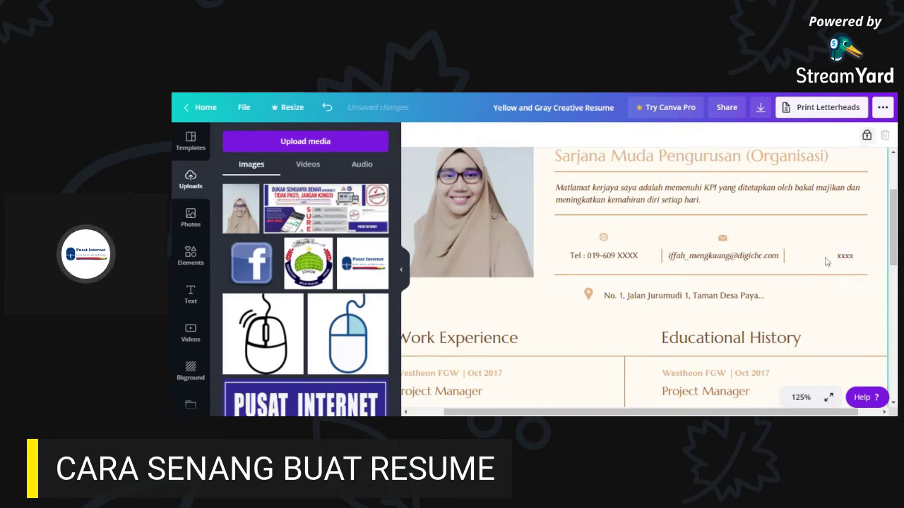
left_click(845, 256)
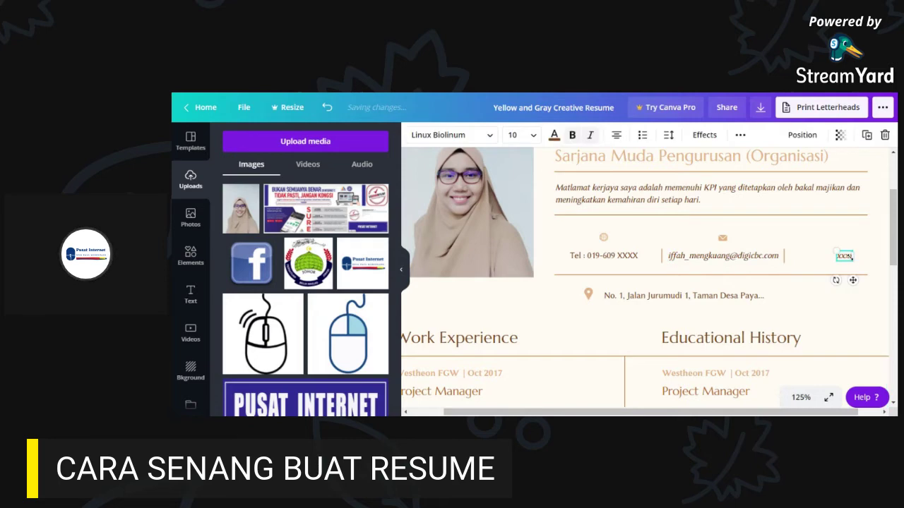
key("Delete")
- Delete the extra divider to the right of the email
left_click(784, 256)
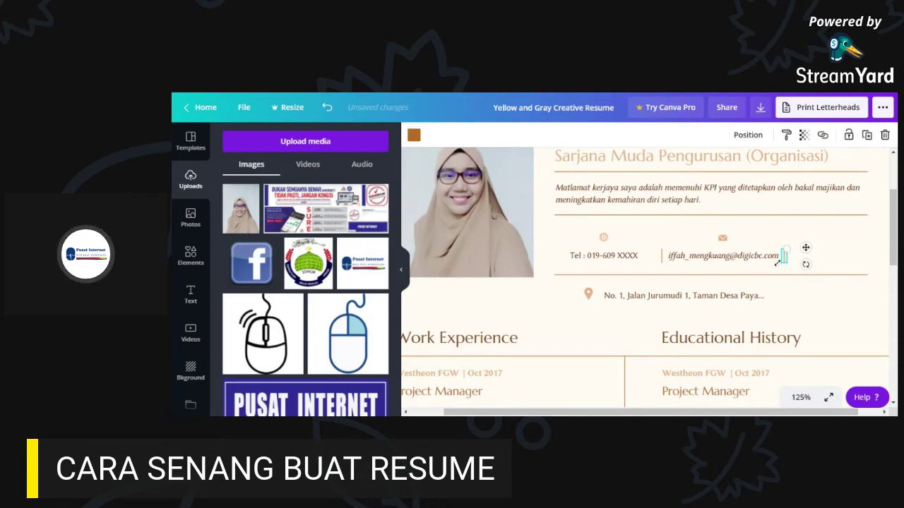
key("Delete")
left_click(736, 252)
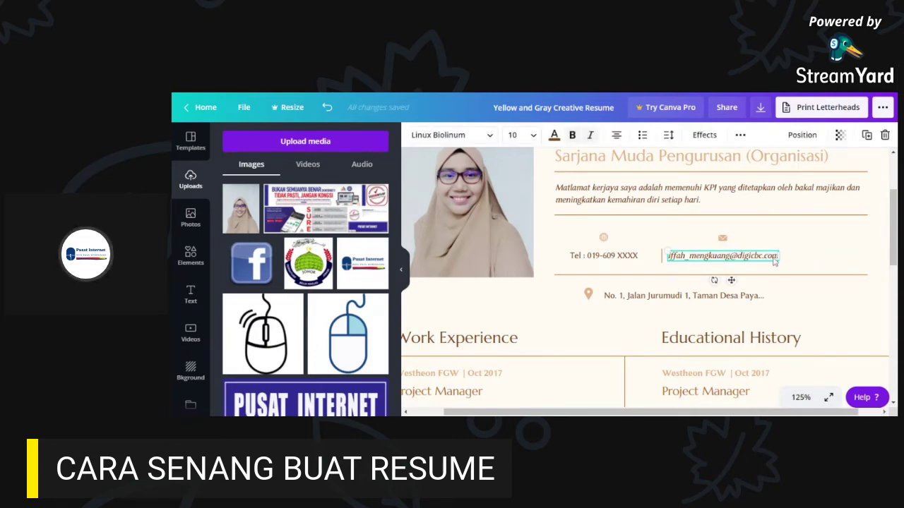
- Shift the email and divider right, then line up the phone number and phone icon beside them
left_click(604, 255)
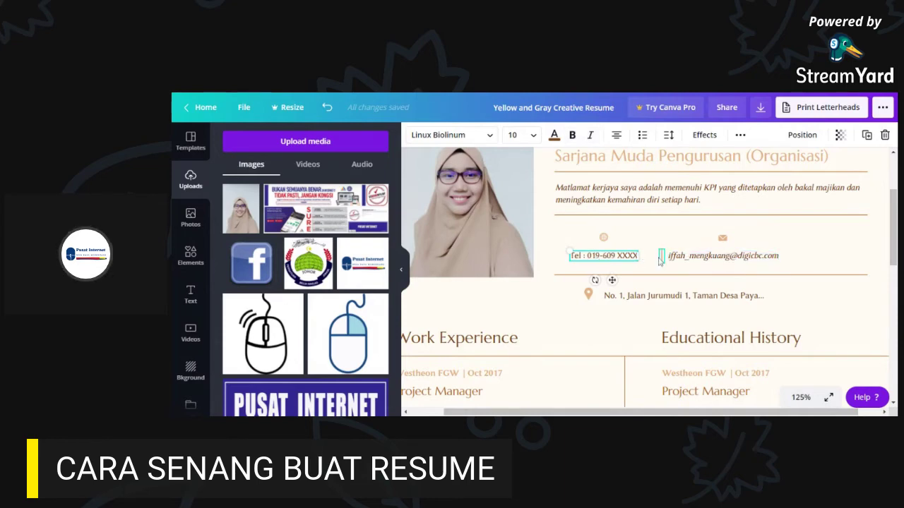
left_click_drag(723, 263, 780, 255)
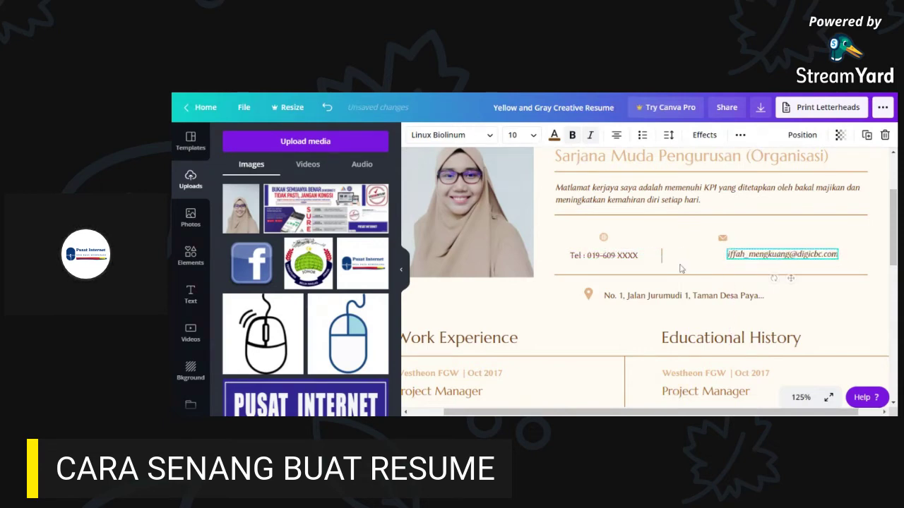
left_click_drag(669, 259, 719, 260)
left_click(612, 260)
left_click_drag(612, 260, 644, 254)
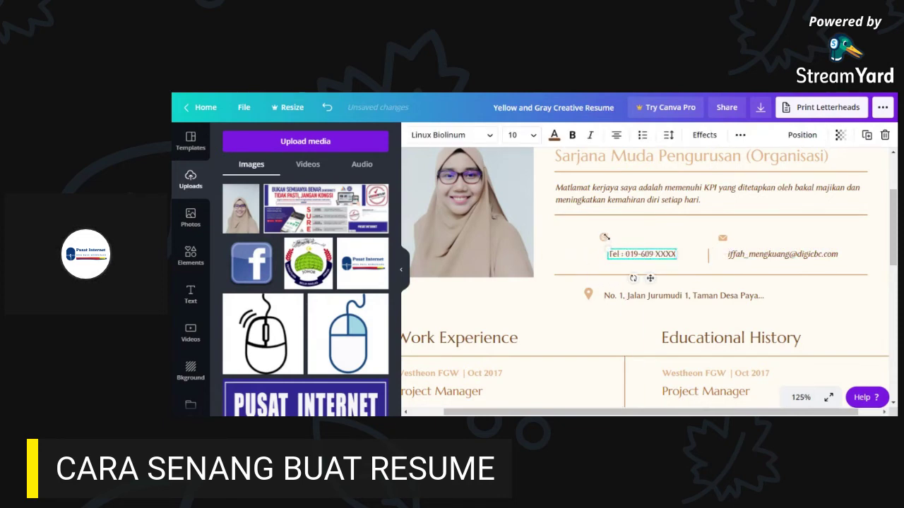
left_click_drag(604, 237, 641, 238)
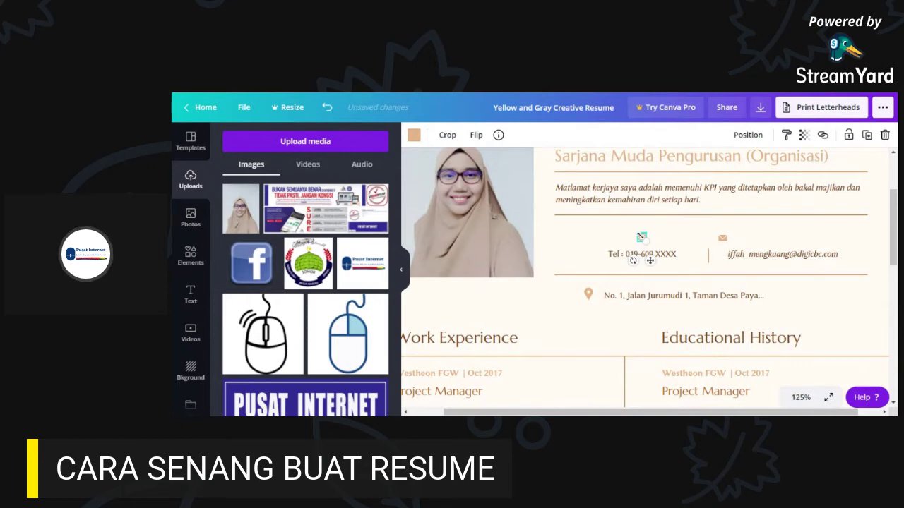
left_click(644, 242)
left_click_drag(643, 243, 593, 253)
mouse_move(708, 259)
left_mouse_down()
mouse_move(701, 258)
mouse_move(717, 247)
mouse_move(712, 254)
left_mouse_up()
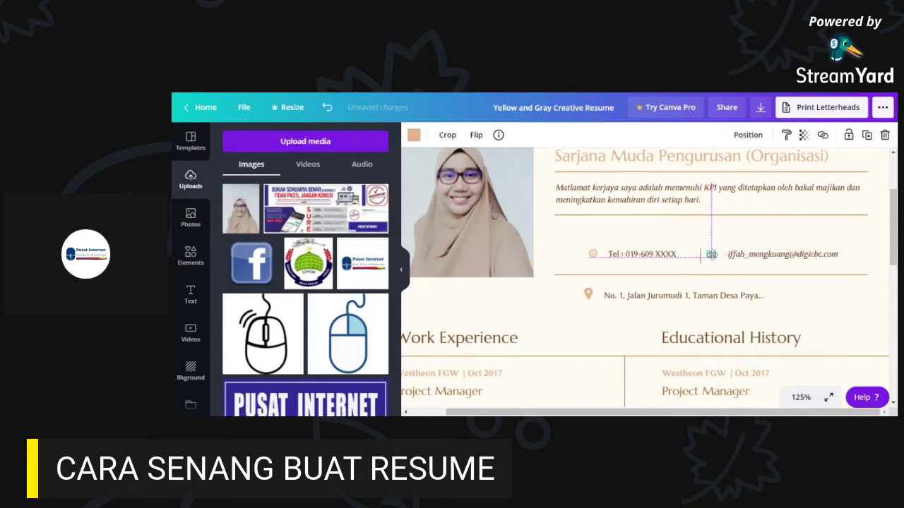
left_click(864, 239)
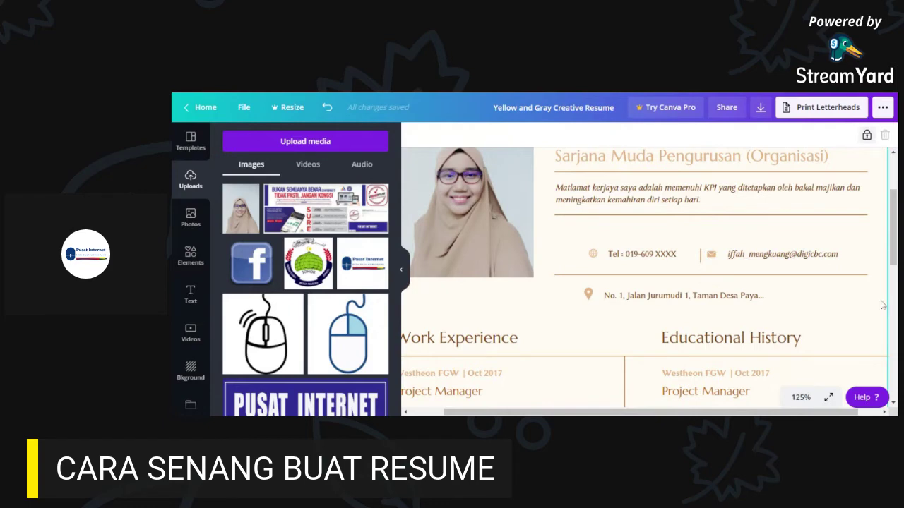
- Set the zoom to 100% and scroll down to the first Work Experience entry
scroll(816, 341, "down", 3)
scroll(706, 338, "left", 2)
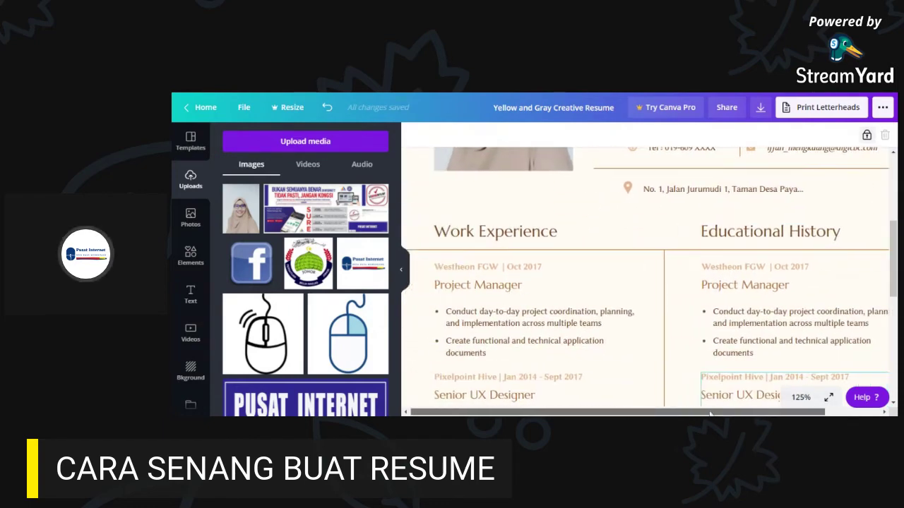
left_click(486, 240)
scroll(487, 233, "up", 6)
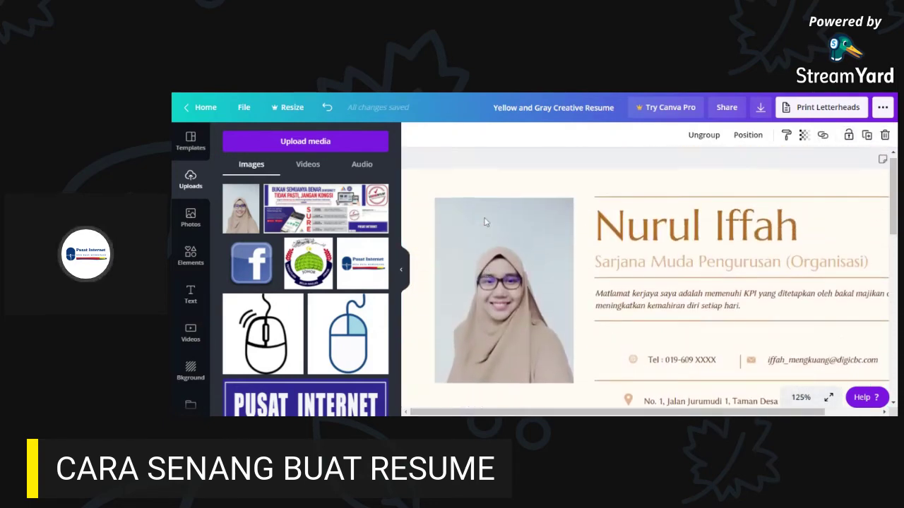
left_click(795, 399)
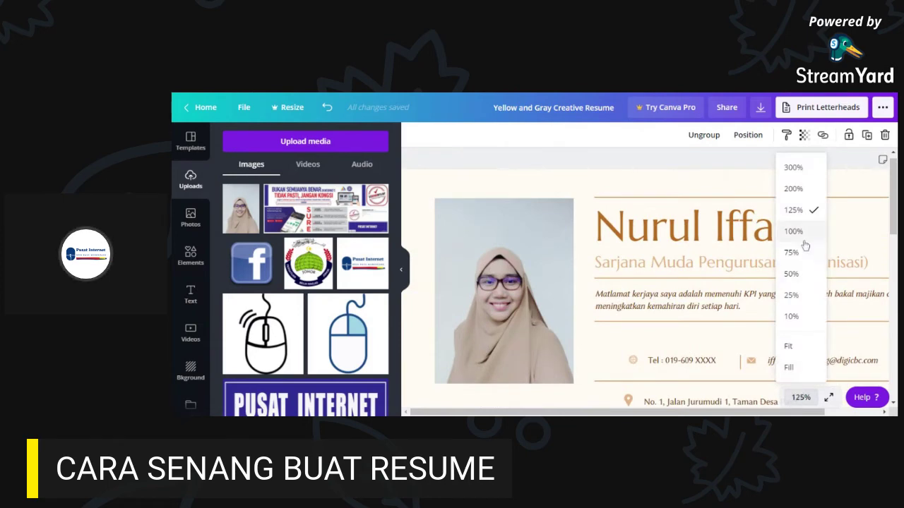
left_click(799, 233)
left_click_drag(893, 223, 891, 242)
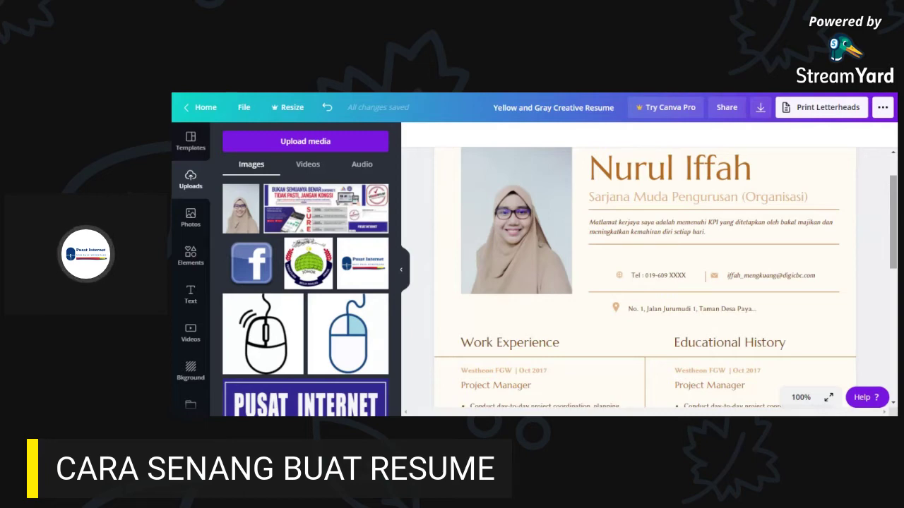
scroll(894, 272, "down", 2)
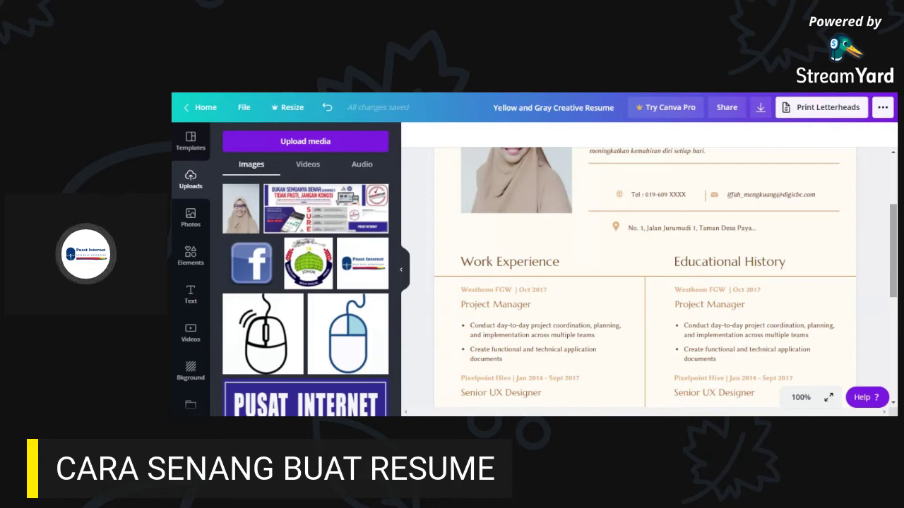
left_click(522, 338)
- Delete 'Westheon FGW' from the first Work Experience entry's 'Westheon FGW | Oct 2017' line
left_click(522, 338)
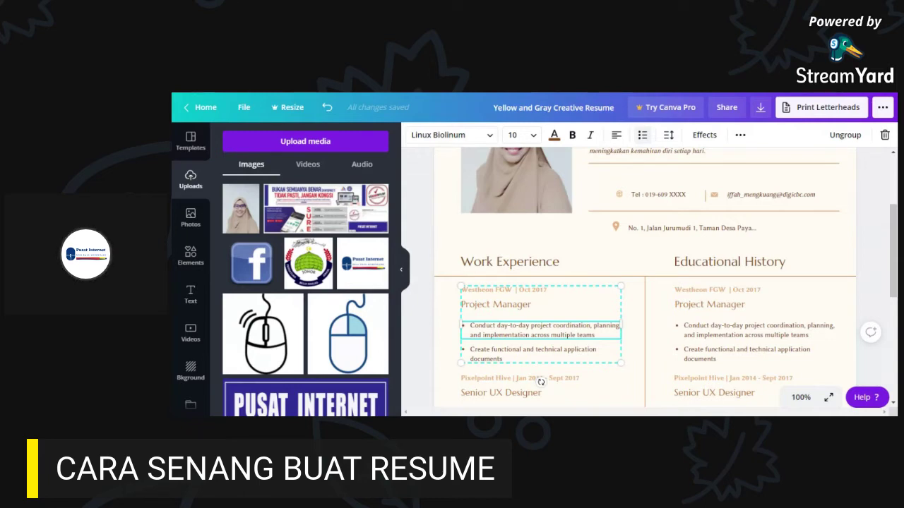
left_click(515, 295)
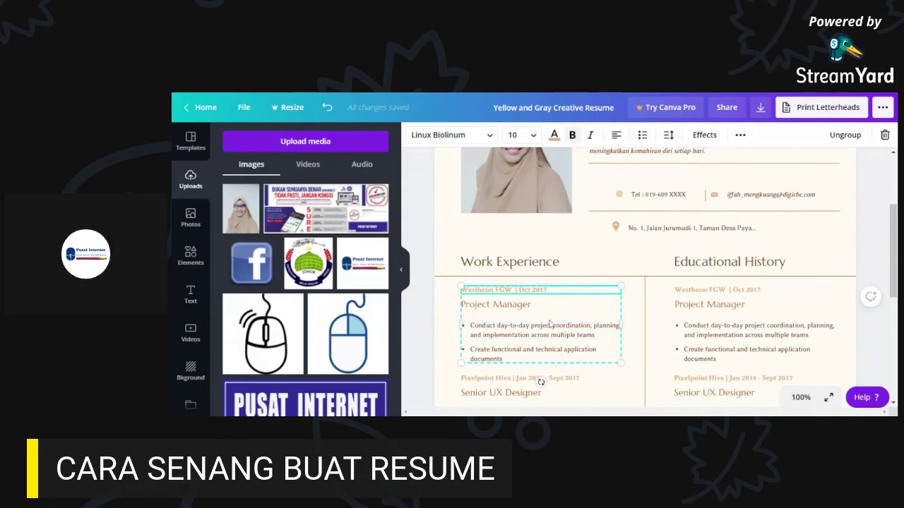
scroll(545, 332, "down", 5)
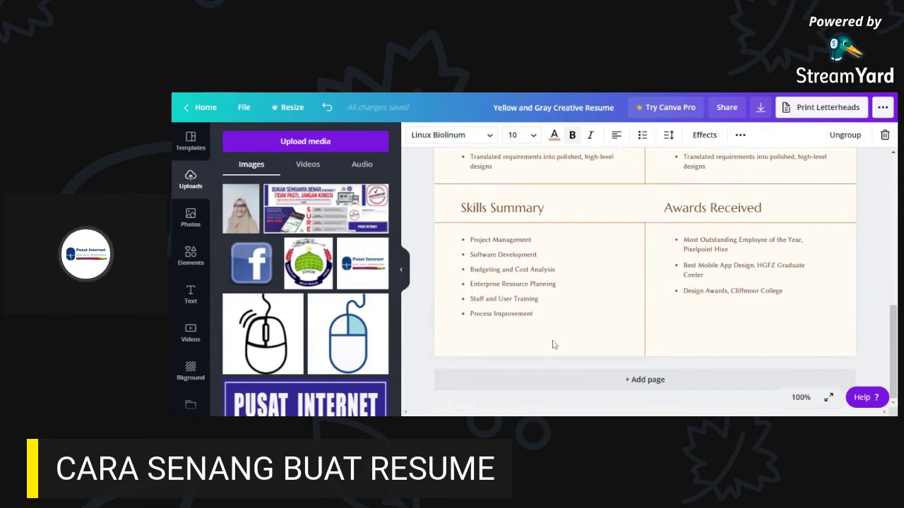
scroll(553, 346, "up", 4)
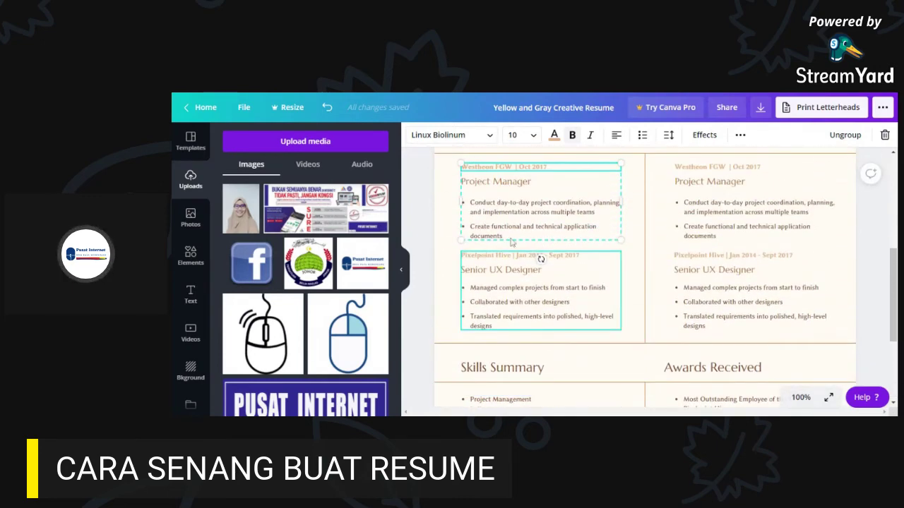
scroll(507, 233, "up", 2)
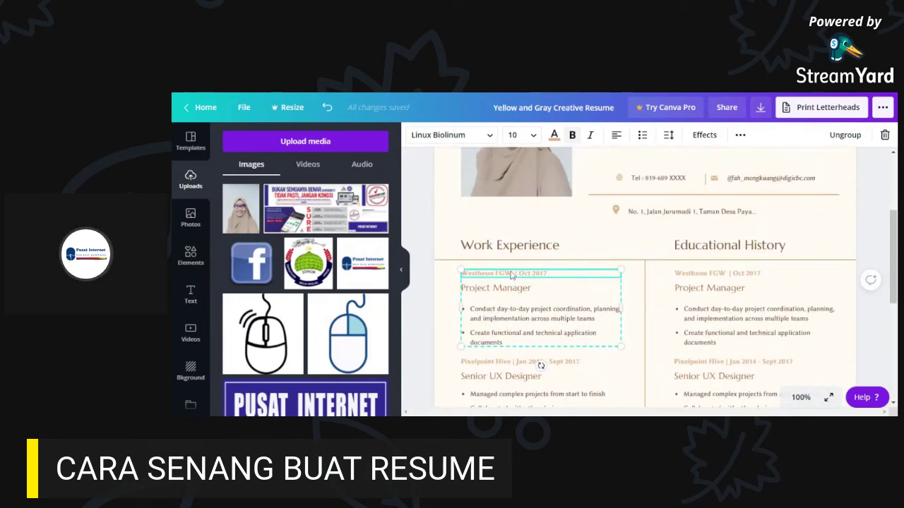
left_click(503, 274)
double_click(504, 273)
left_click_drag(503, 274, 458, 275)
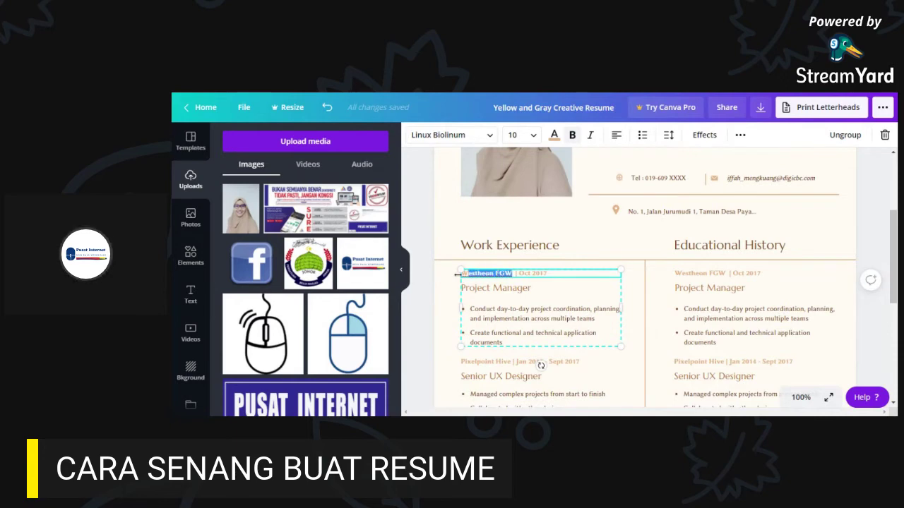
key("BackSpace")
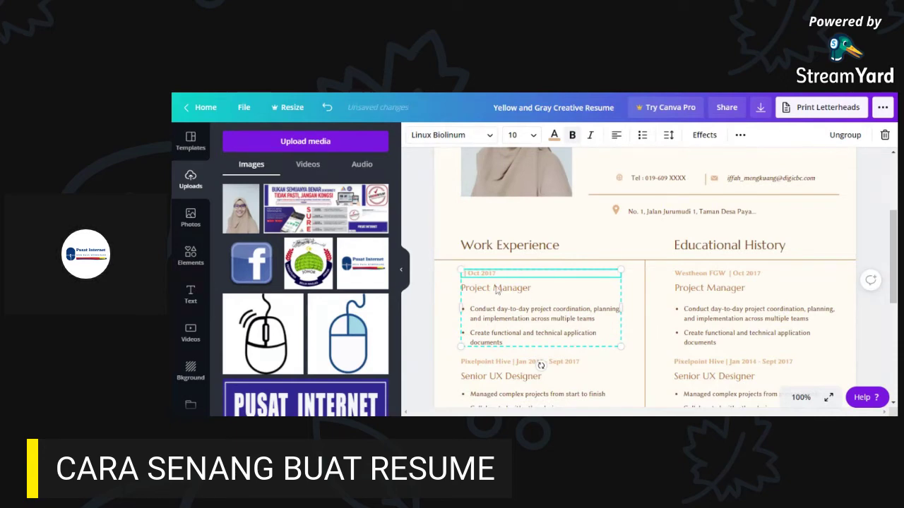
- Retitle the Educational History heading to 'Latar Belakang Pendidikan', fixing the misspelt last word
type("xxxx")
left_click(743, 253)
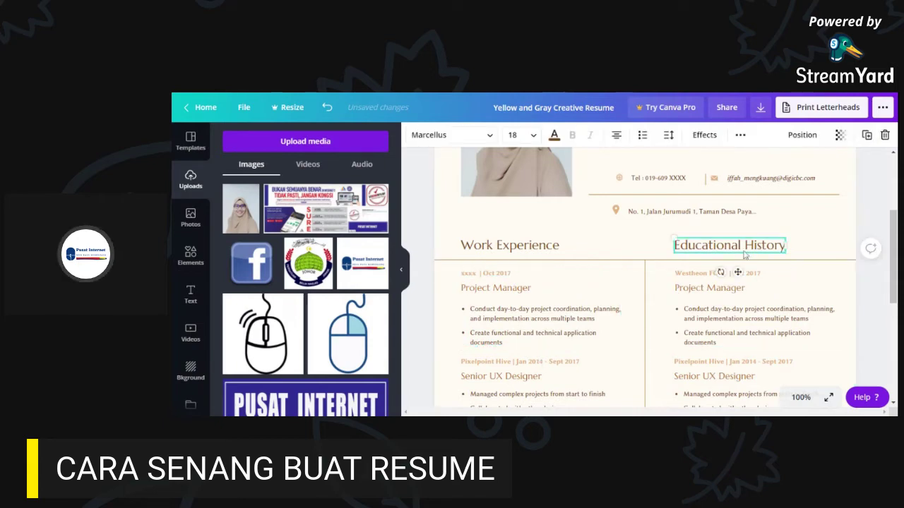
double_click(753, 247)
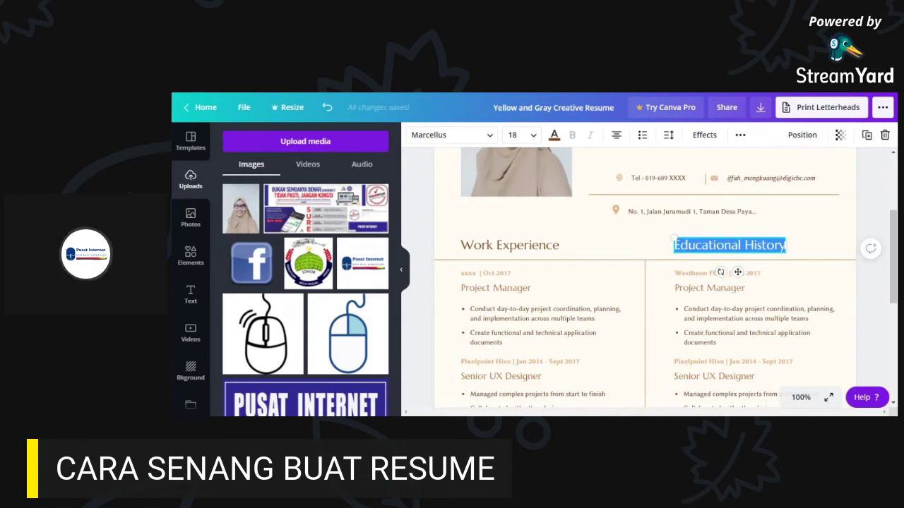
type("La")
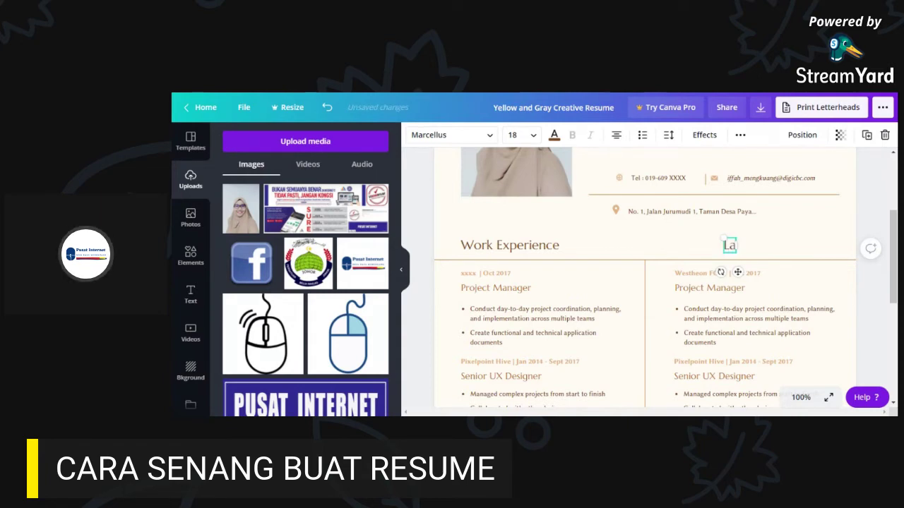
type("tar B")
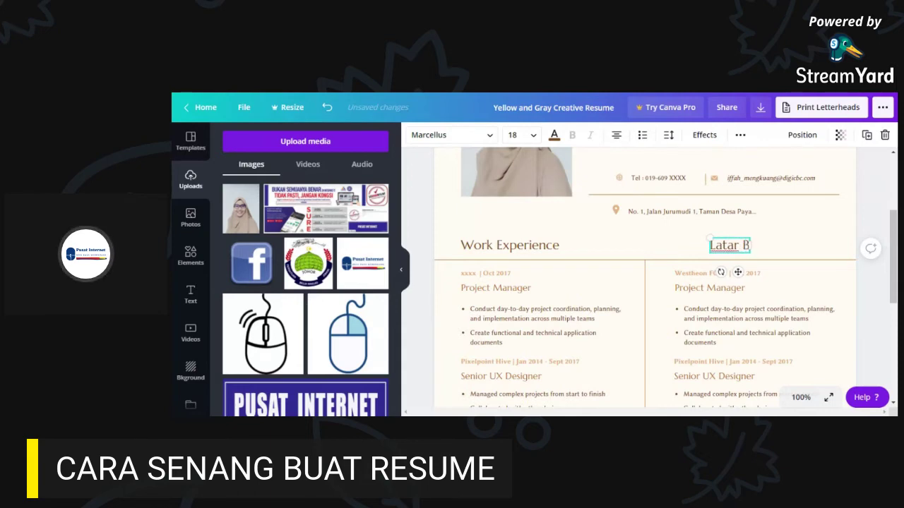
type("elakang Pe")
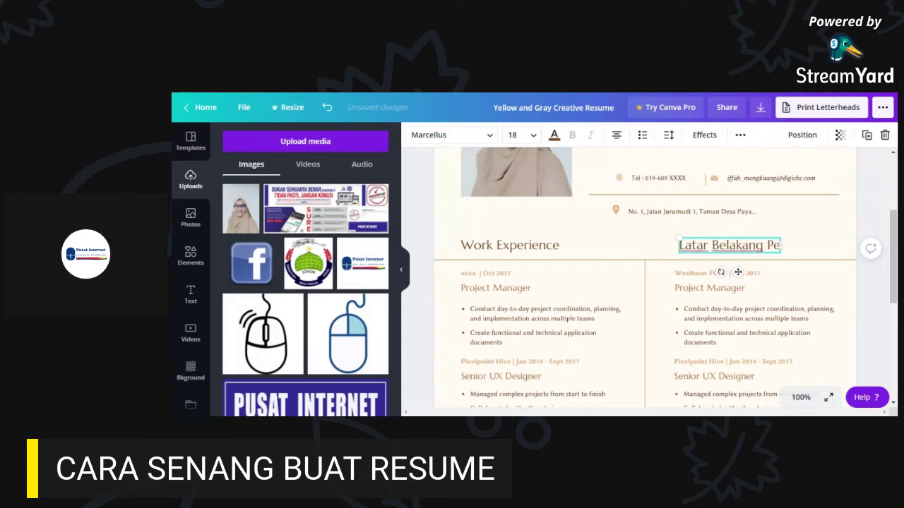
type("ndidiak")
key("BackSpace")
key("BackSpace")
key("BackSpace")
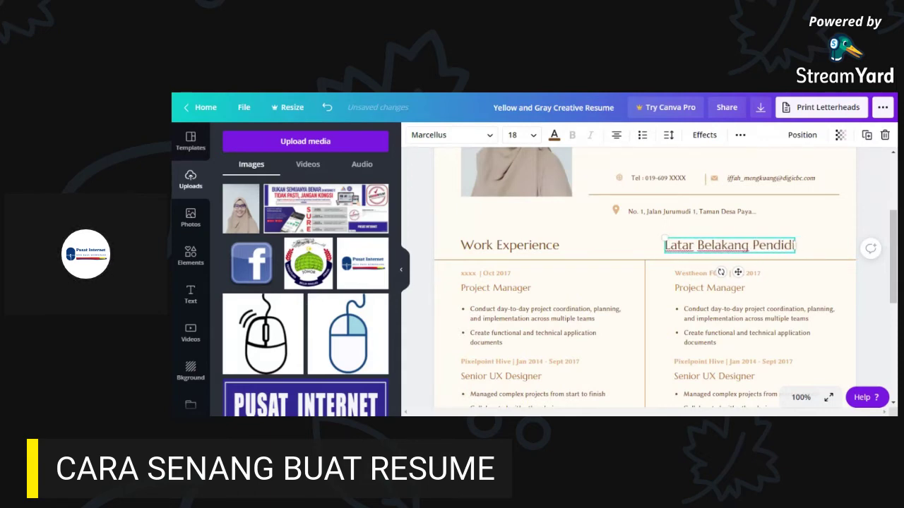
type("ikan")
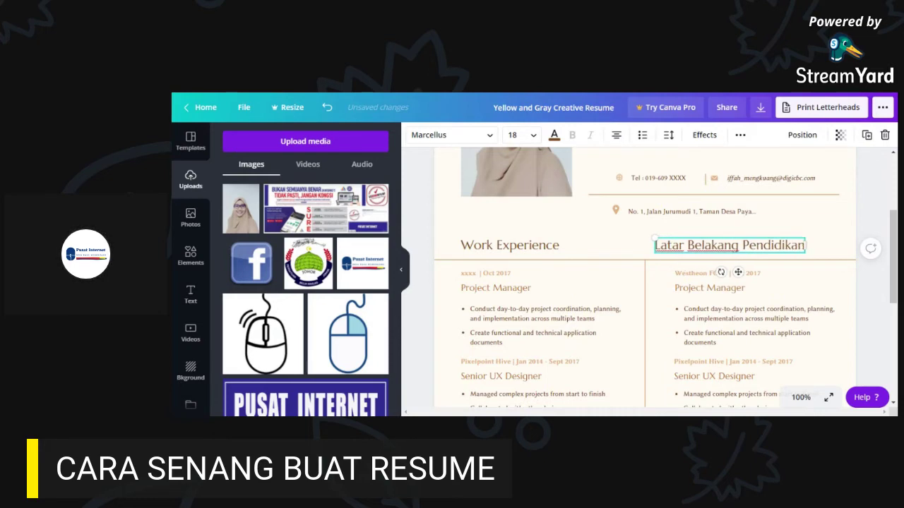
left_click(864, 301)
left_click(708, 280)
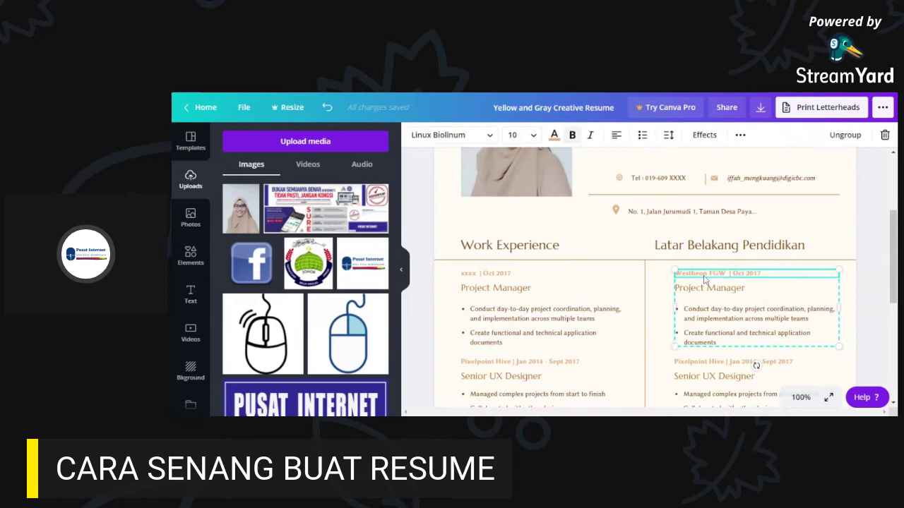
- Change the 'Westheon FGW | Oct 2017' line to 'Sarjana Muda Pengurusan (Organisasi) | Apr 2016'
double_click(708, 277)
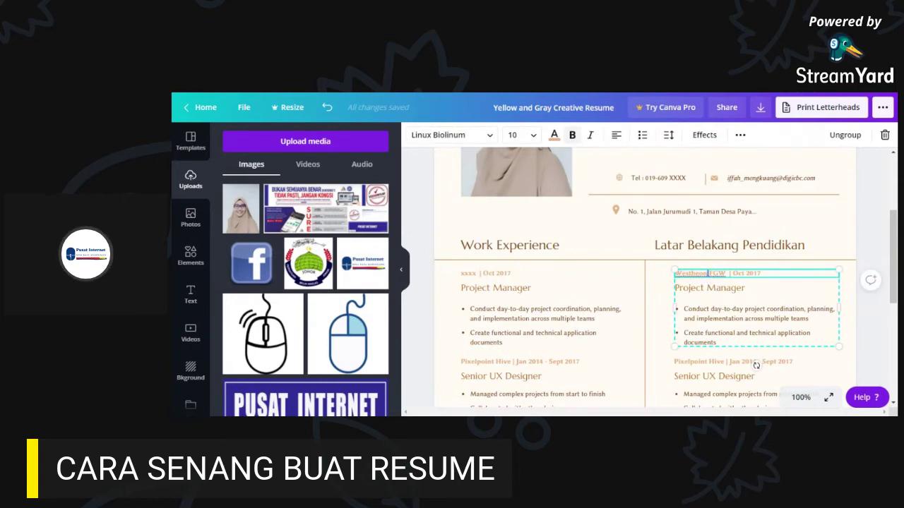
left_click_drag(726, 273, 675, 273)
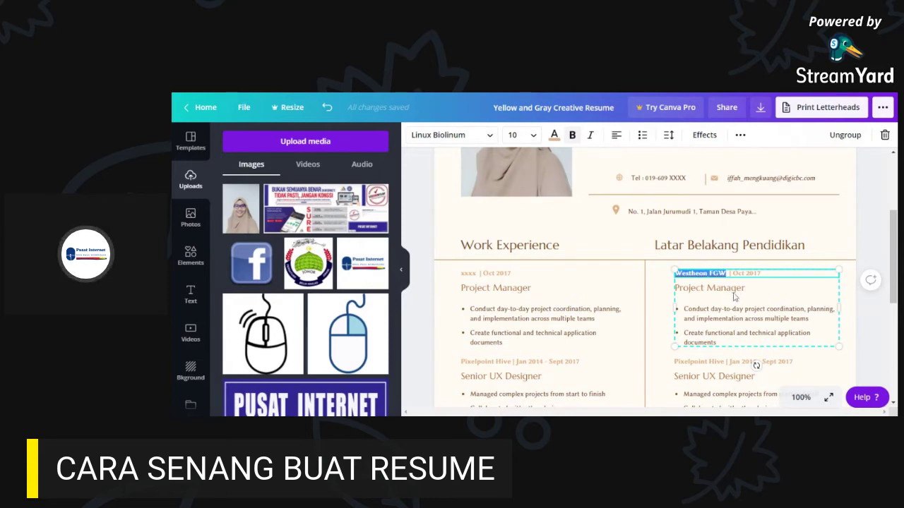
key("BackSpace")
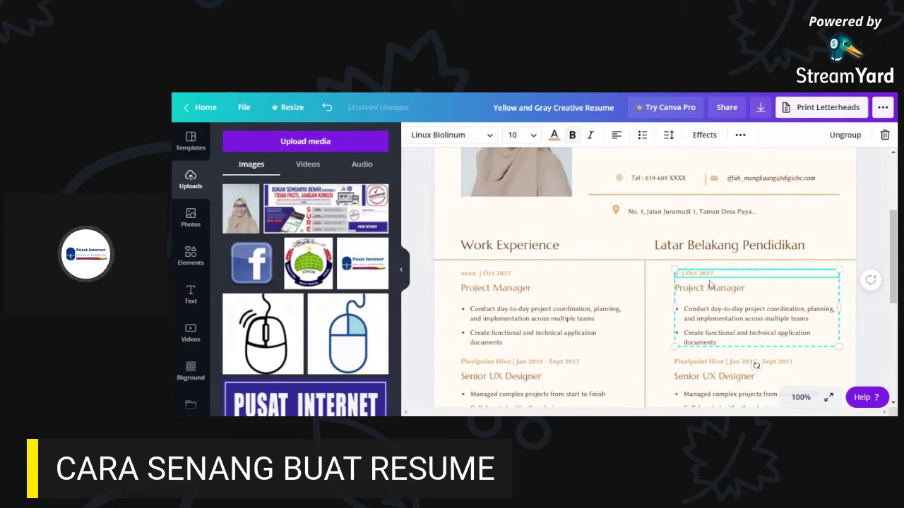
type("Sarjana M")
type("uda Peni")
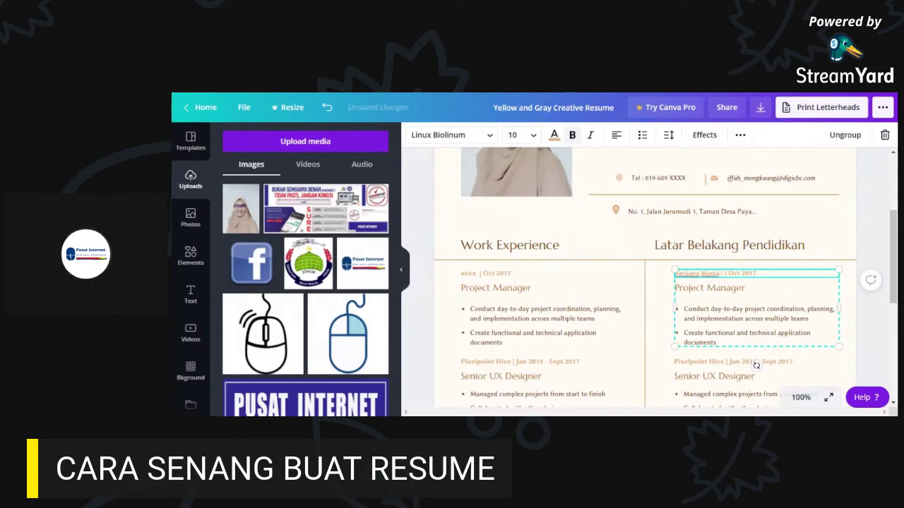
type("urusan (")
type("Organisasi")
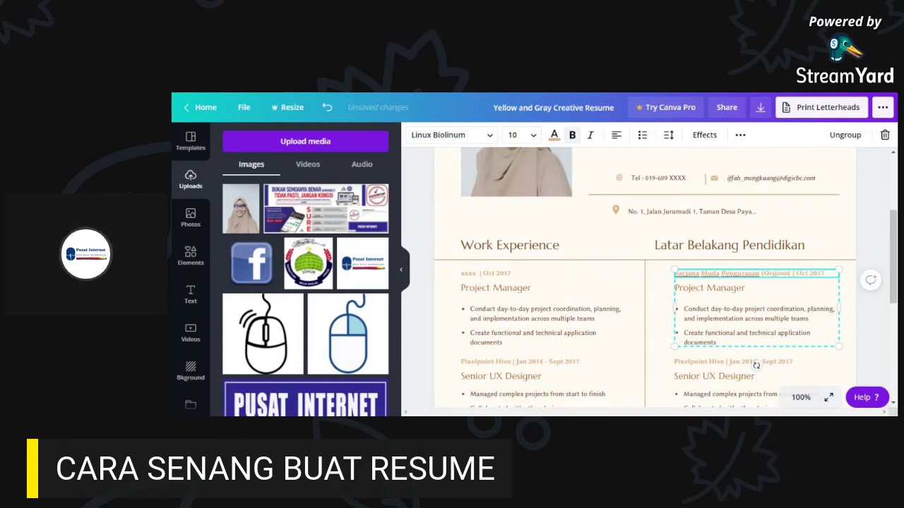
type(")")
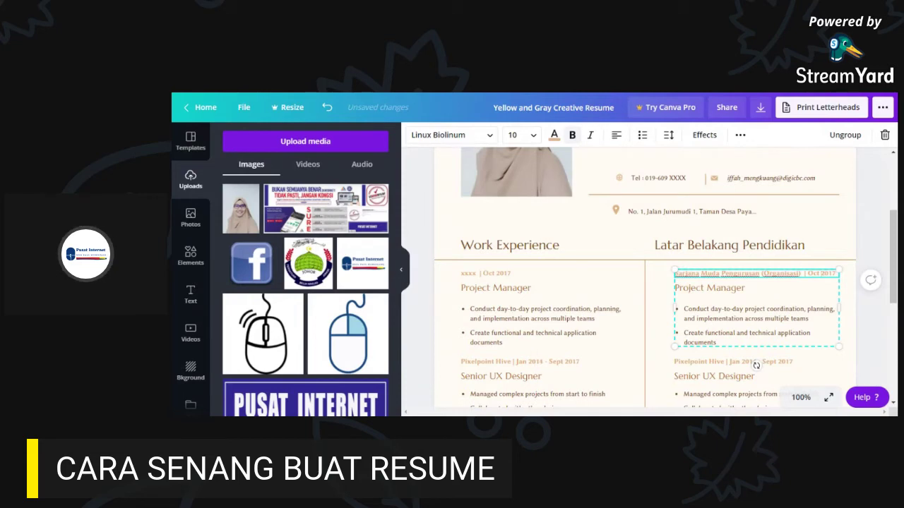
key("BackSpace")
key("BackSpace")
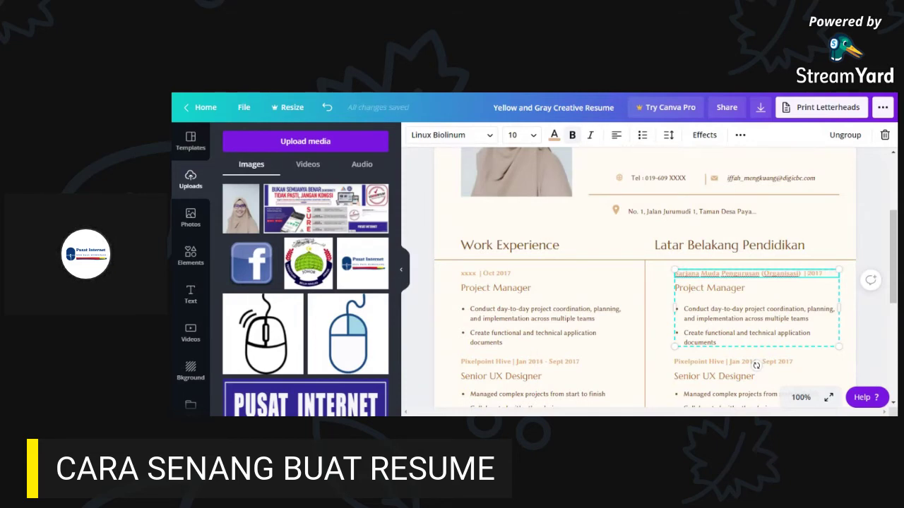
type("20")
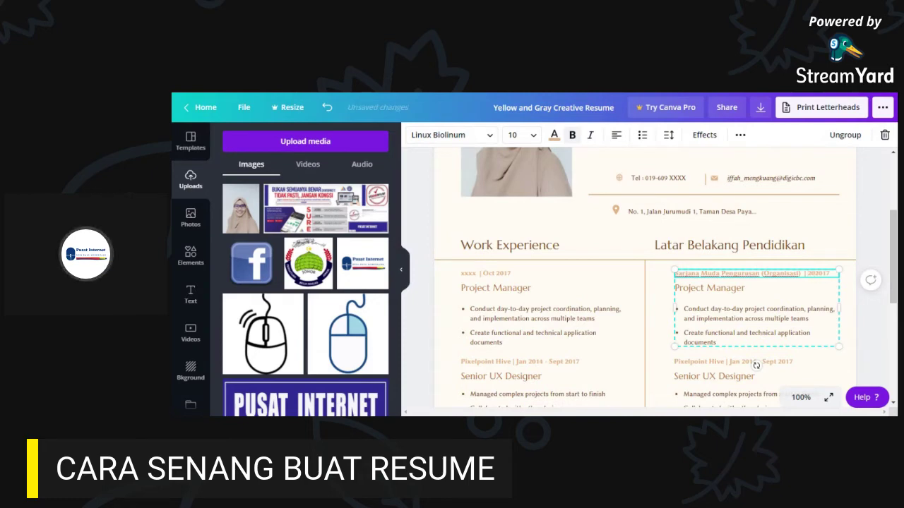
key("BackSpace")
key("BackSpace")
type("2016")
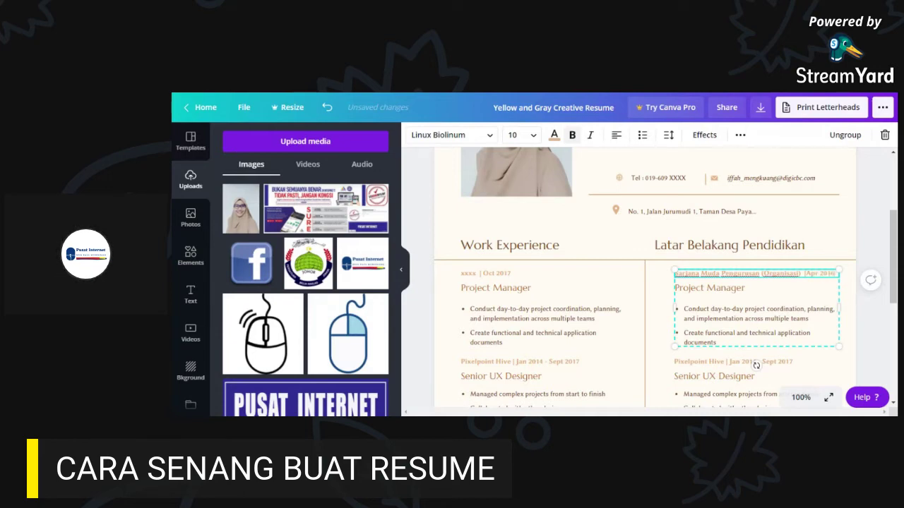
- Replace the education entry's 'Project Manager' title with 'Universiti Sains Malaysia'
left_click(711, 291)
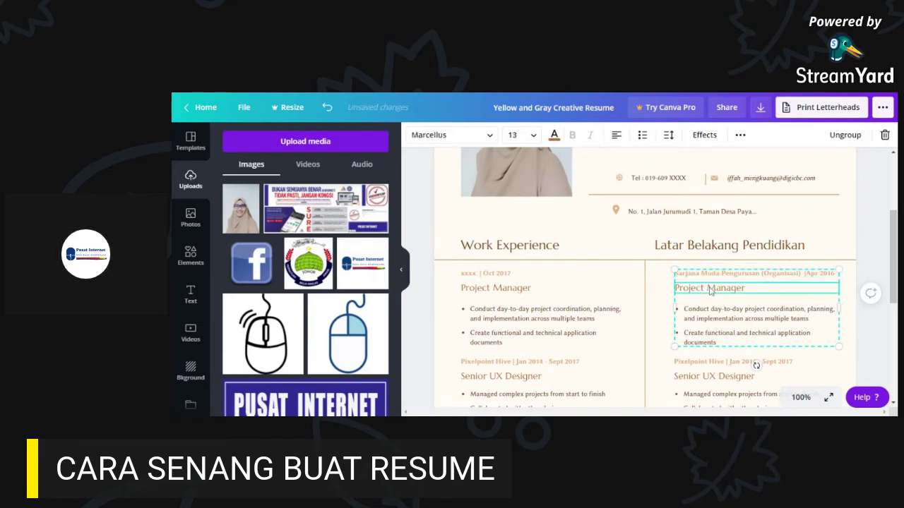
left_click(711, 291)
key("End")
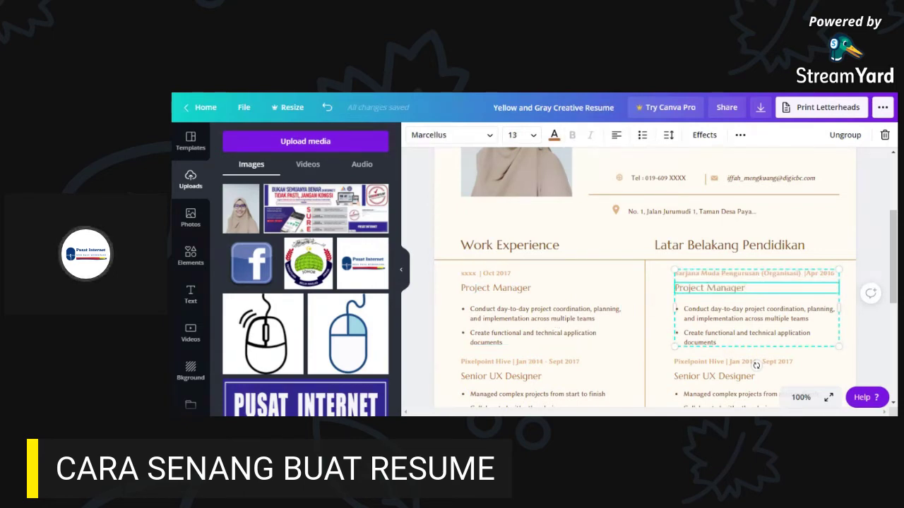
scroll(736, 330, "down", 3)
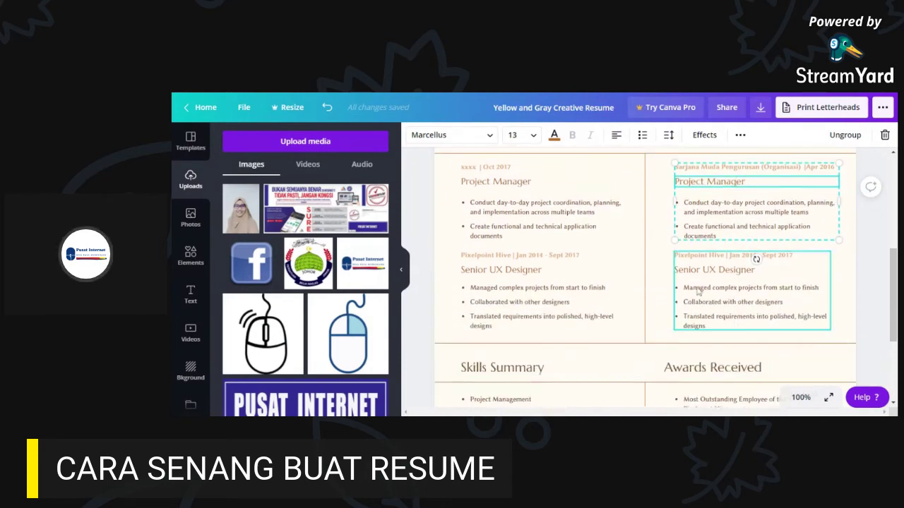
left_click(728, 280)
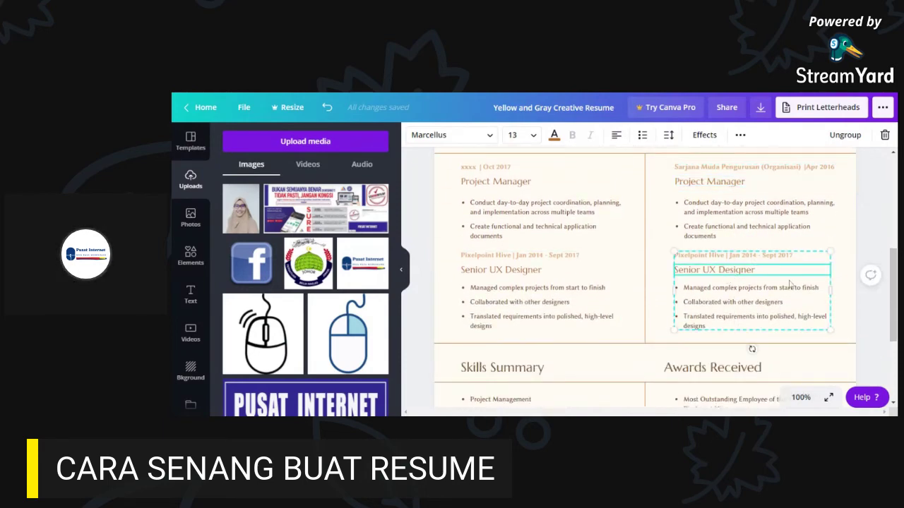
scroll(719, 334, "down", 2)
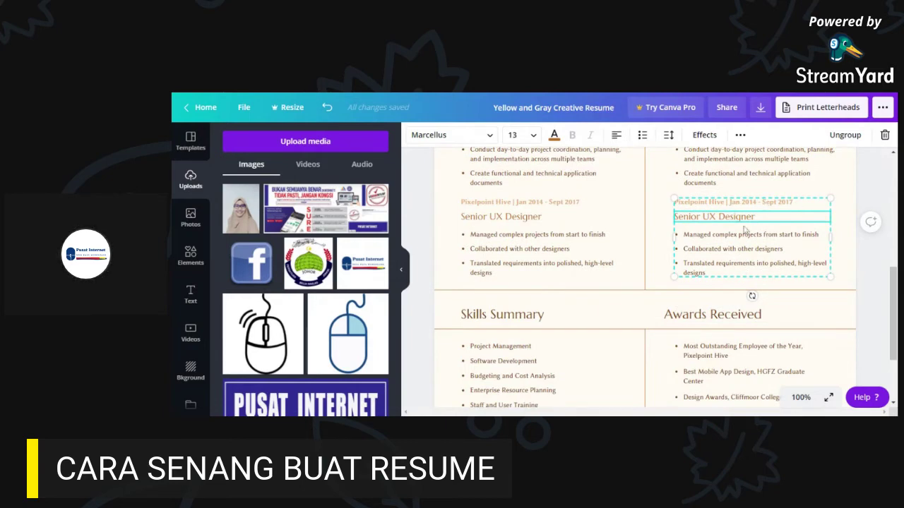
scroll(751, 237, "up", 2)
scroll(757, 267, "up", 2)
left_click(725, 233)
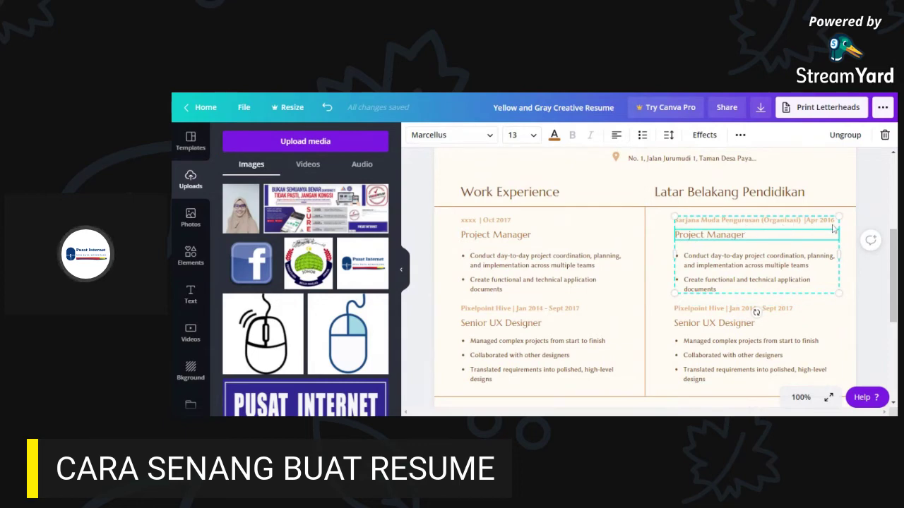
double_click(759, 234)
left_click(748, 234)
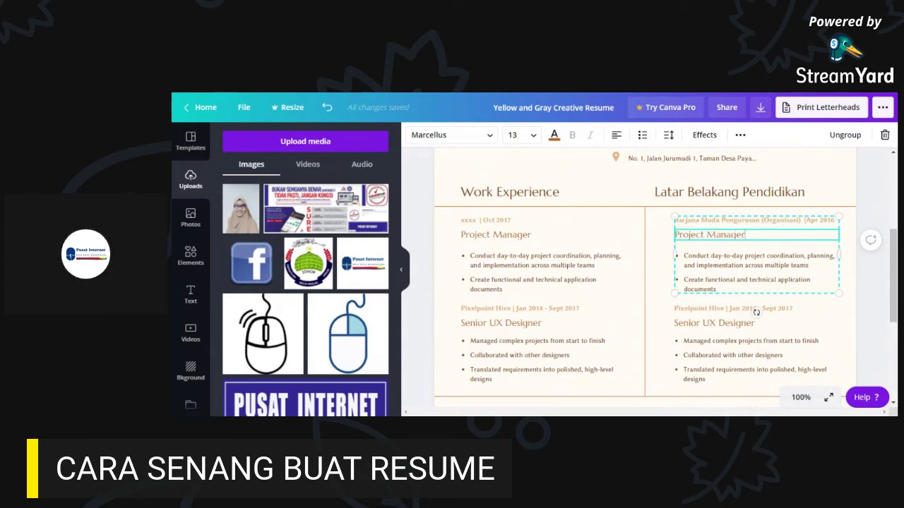
left_click_drag(745, 235, 666, 234)
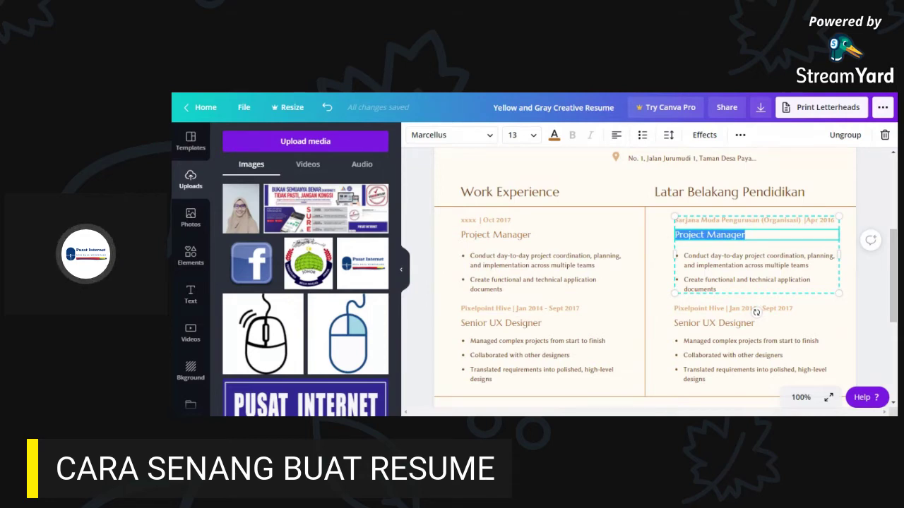
type("Universiti")
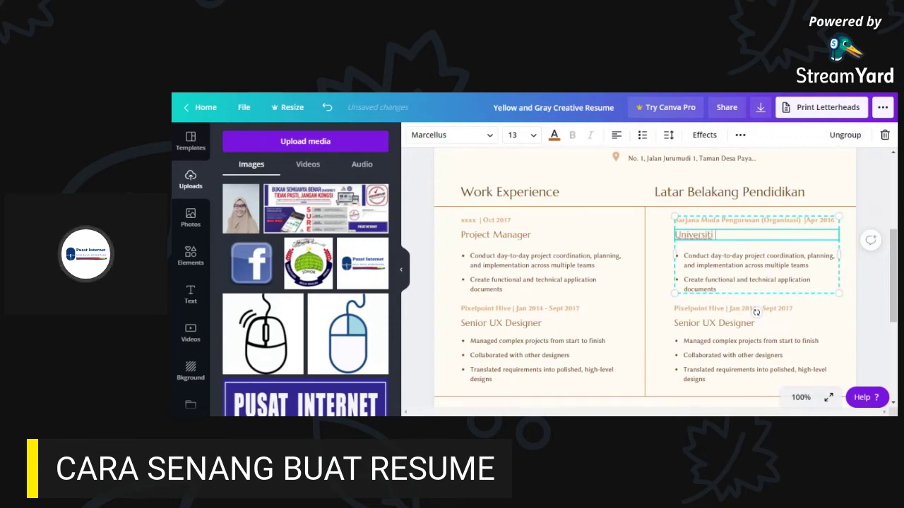
type(" Sains Malaysia")
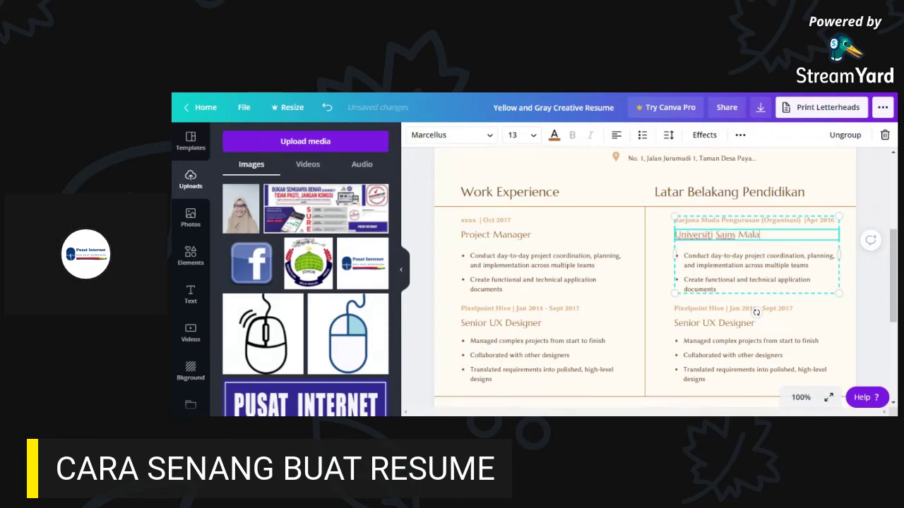
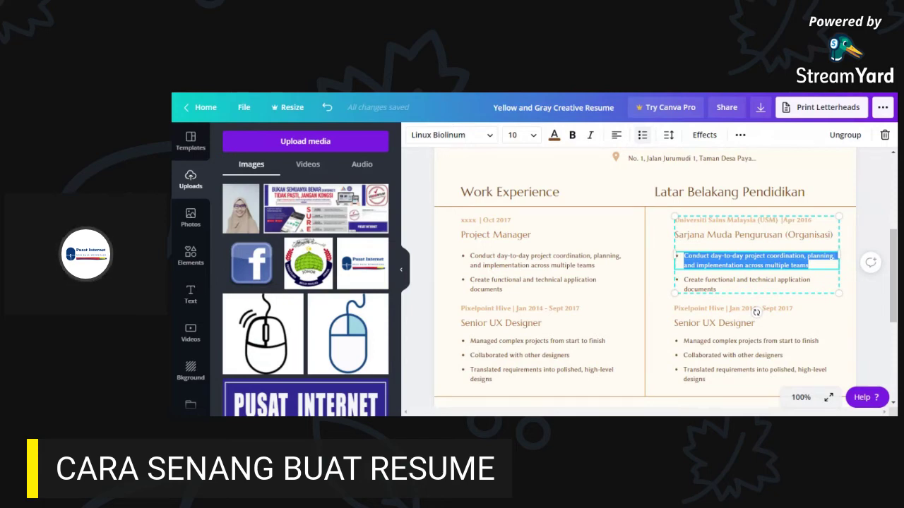
- Delete the text of the first bullet under Sarjana Muda Pengurusan (Organisasi)
key("BackSpace")
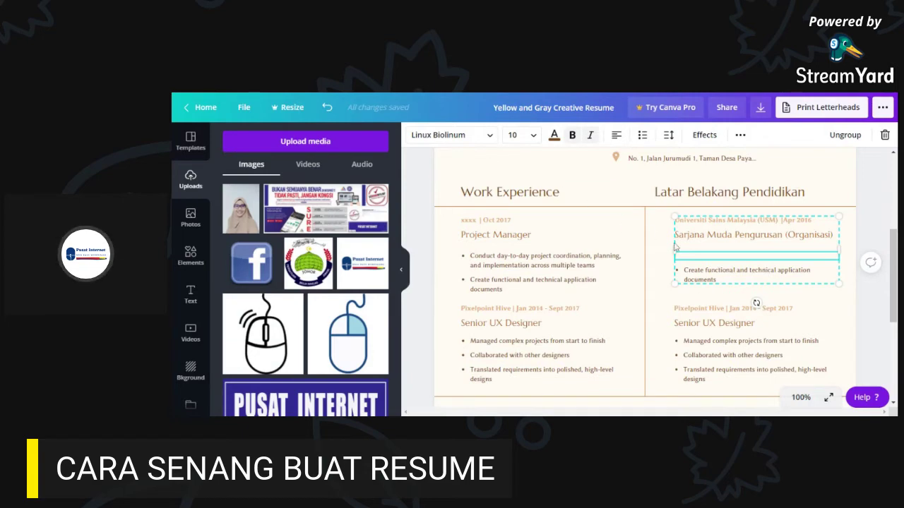
- Restore the deleted bullet, then change the first bullet to 'Kewartawanan'
left_click(325, 110)
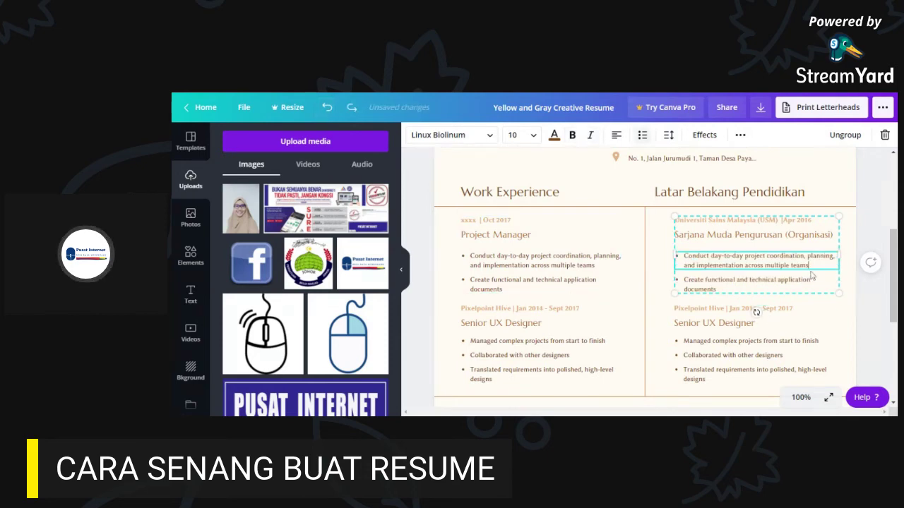
left_click_drag(810, 266, 683, 257)
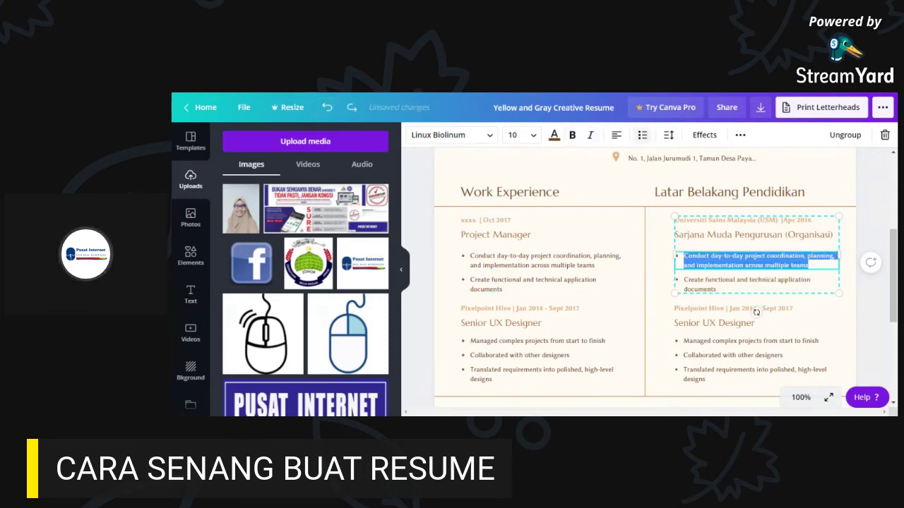
key("BackSpace")
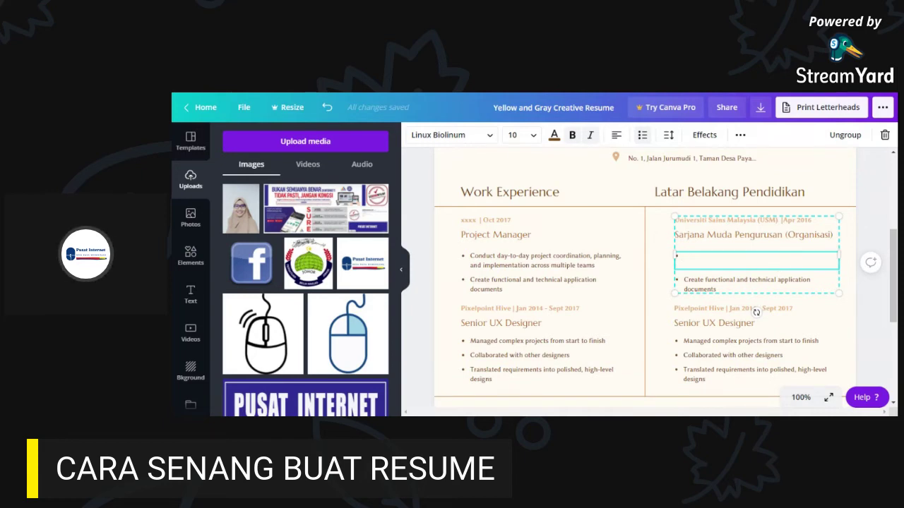
type("S")
key("BackSpace")
type("Ko")
key("BackSpace")
key("BackSpace")
type("A")
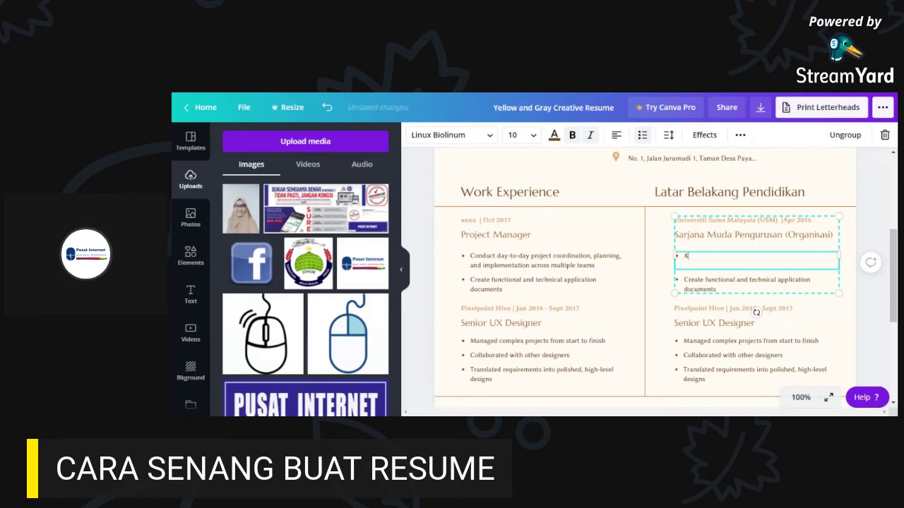
type("ewat")
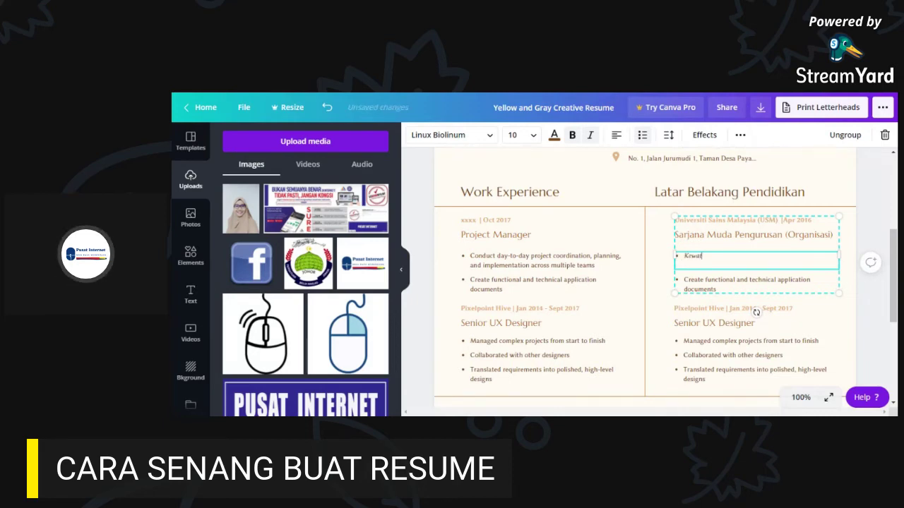
key("BackSpace")
type("rtawanan")
- Replace the second education bullet's text with 'Public Relation'
left_click(720, 290)
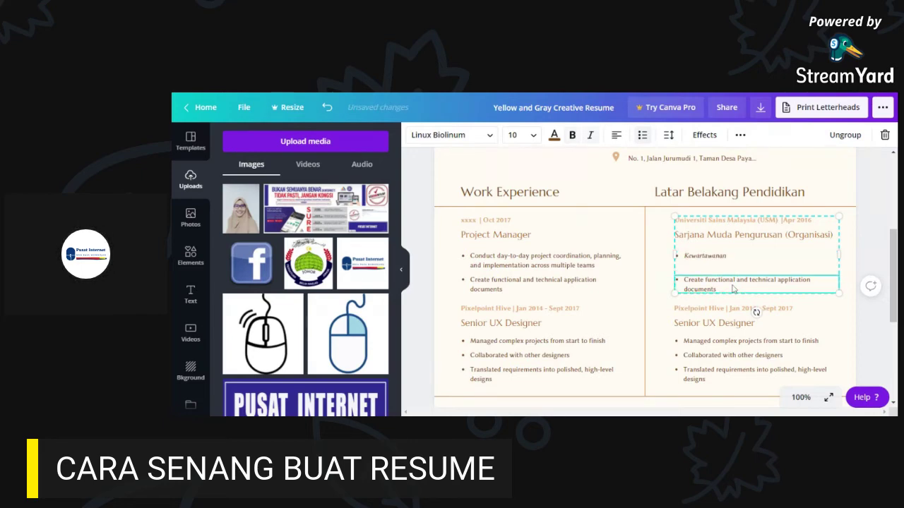
key("ctrl+a")
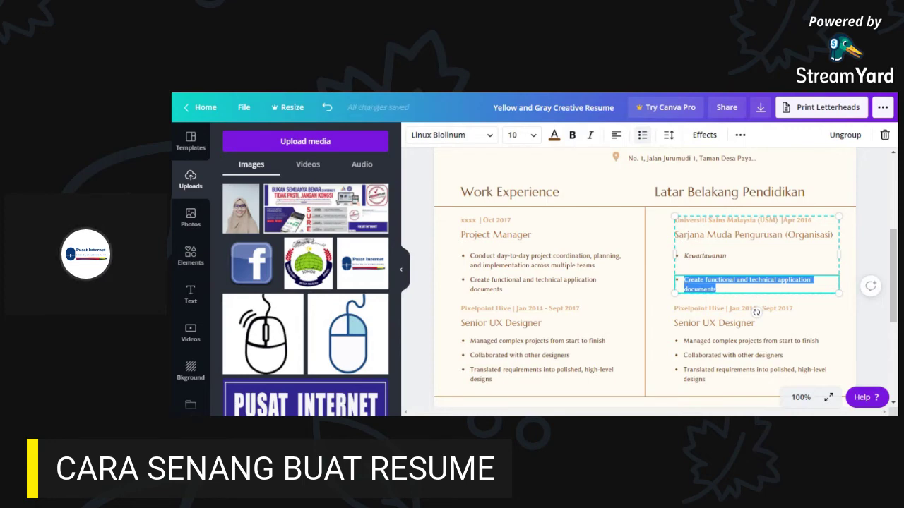
type("Publ")
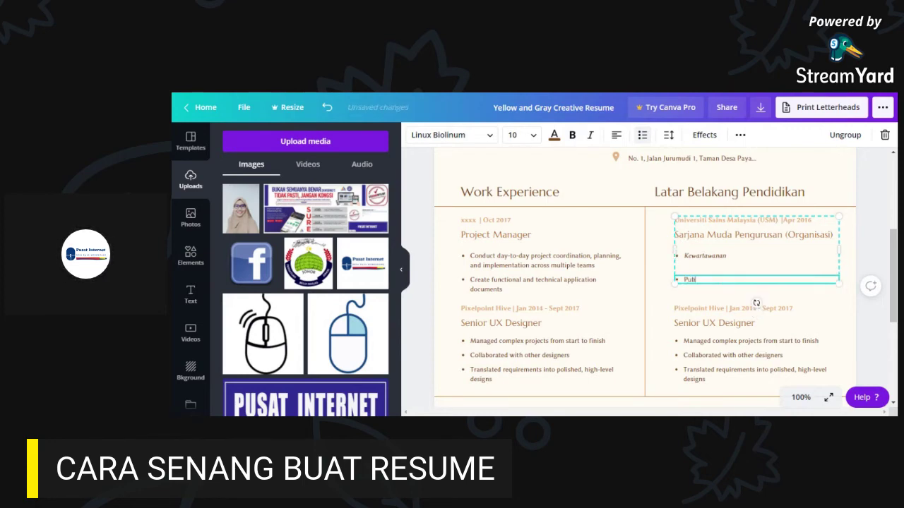
type("ic Re")
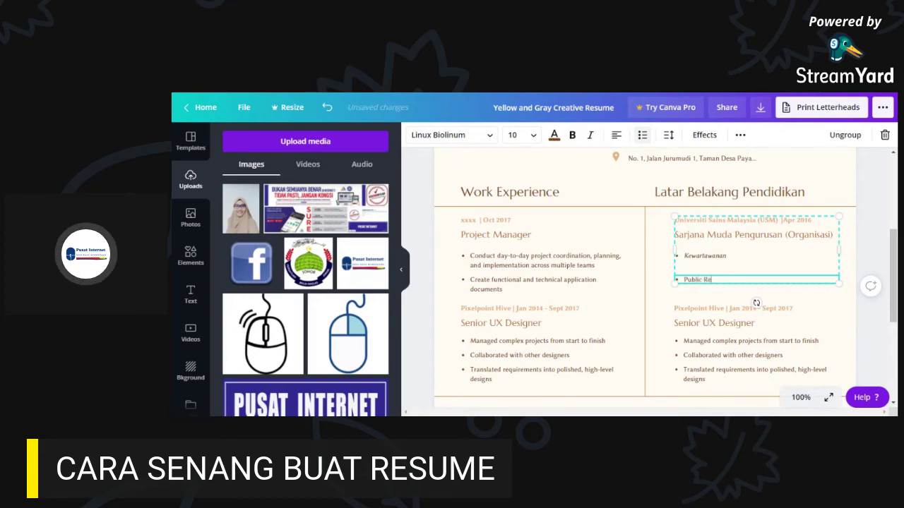
type("lation")
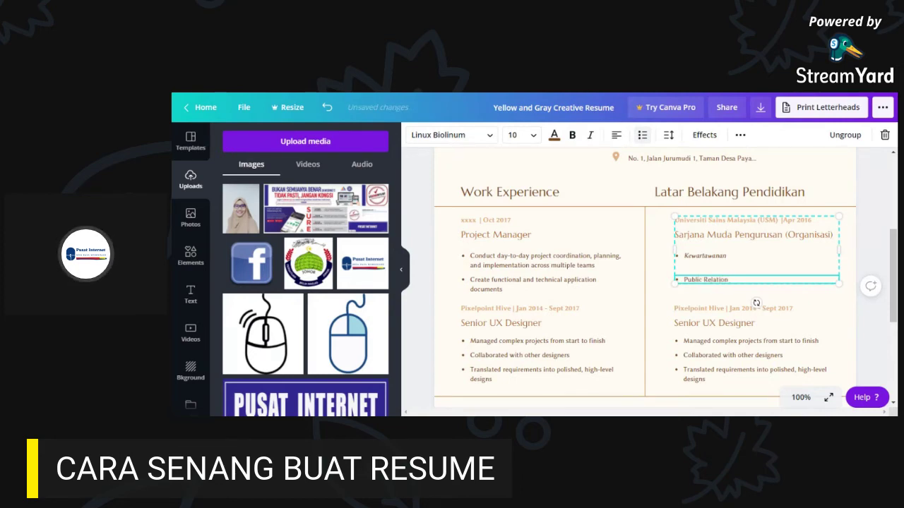
left_click(858, 266)
- Add a new bullet after Kewartawanan and delete the separate Public Relation line
left_click(725, 285)
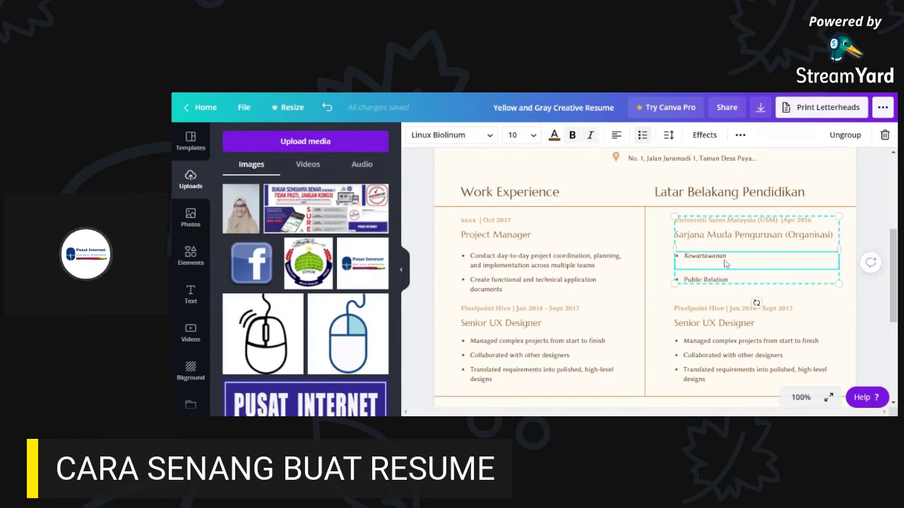
double_click(727, 257)
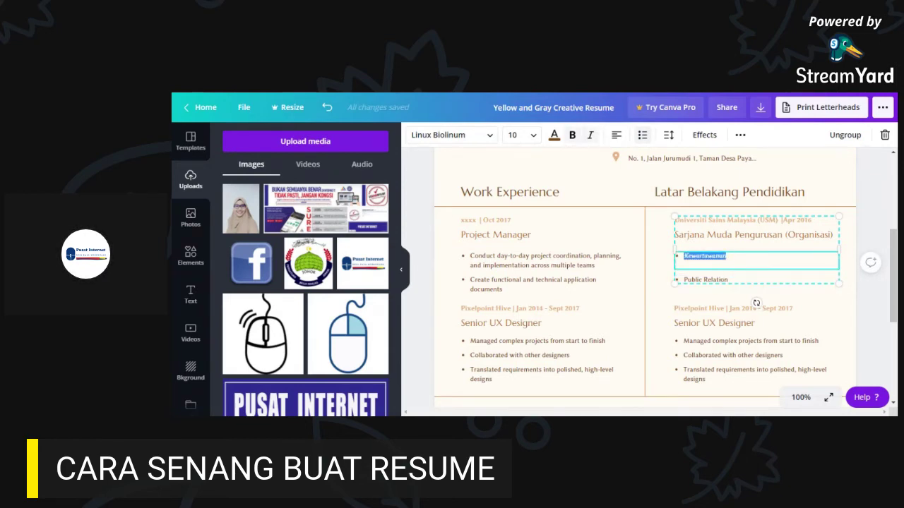
left_click(728, 257)
key("Return")
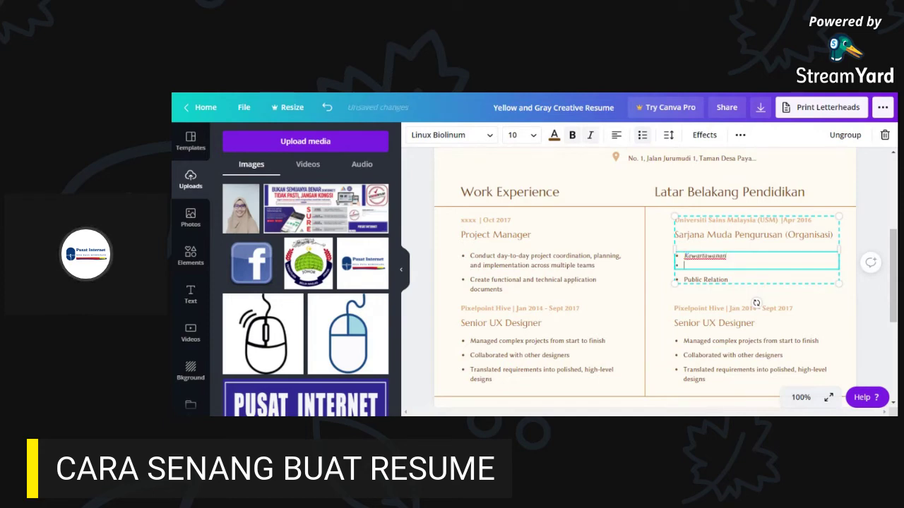
left_click(724, 283)
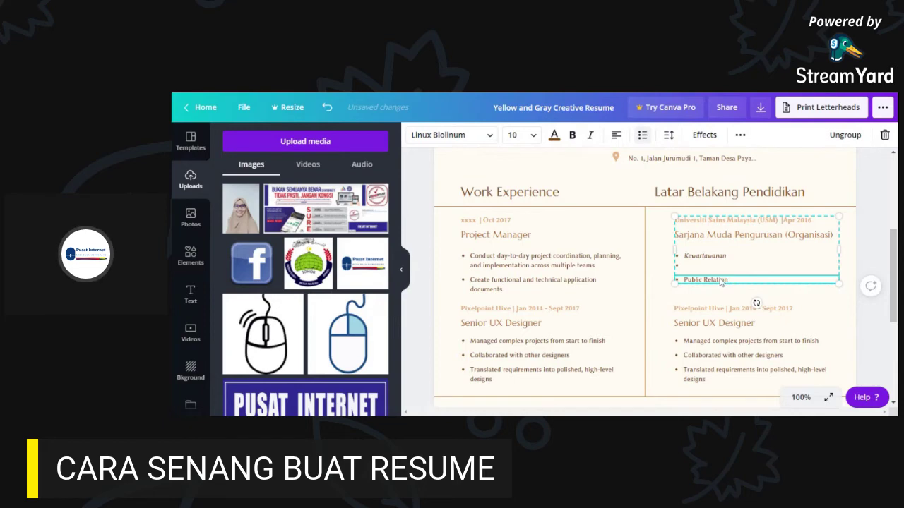
left_click(718, 267)
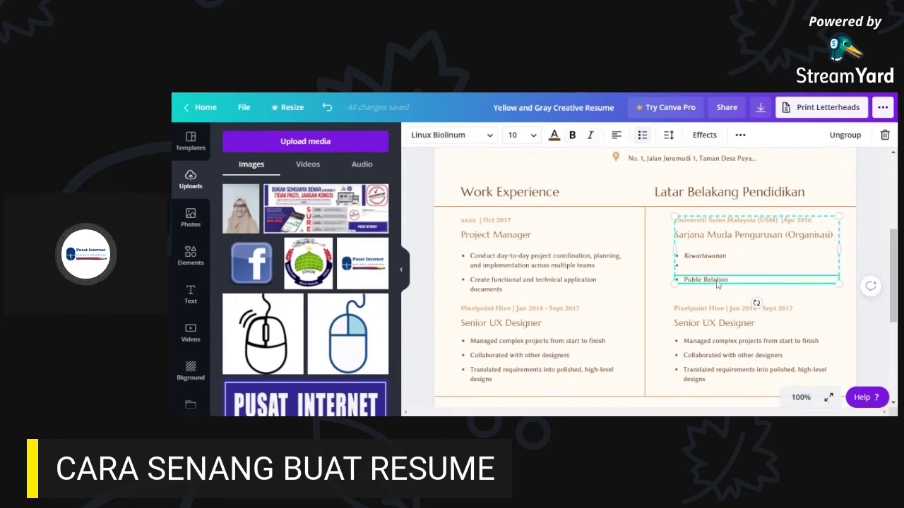
key("Delete")
- Type 'Perhubungan Awam' into the new bullet under Kewartawanan
left_click(718, 268)
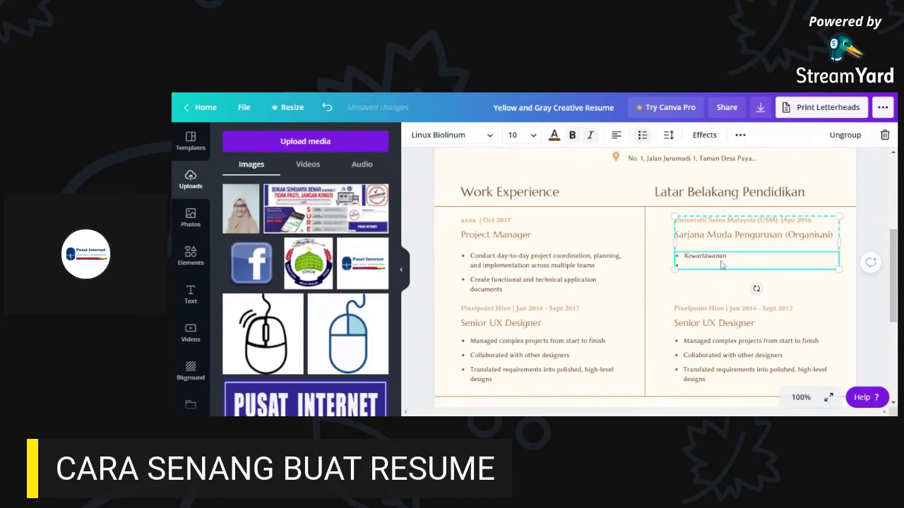
type("Public")
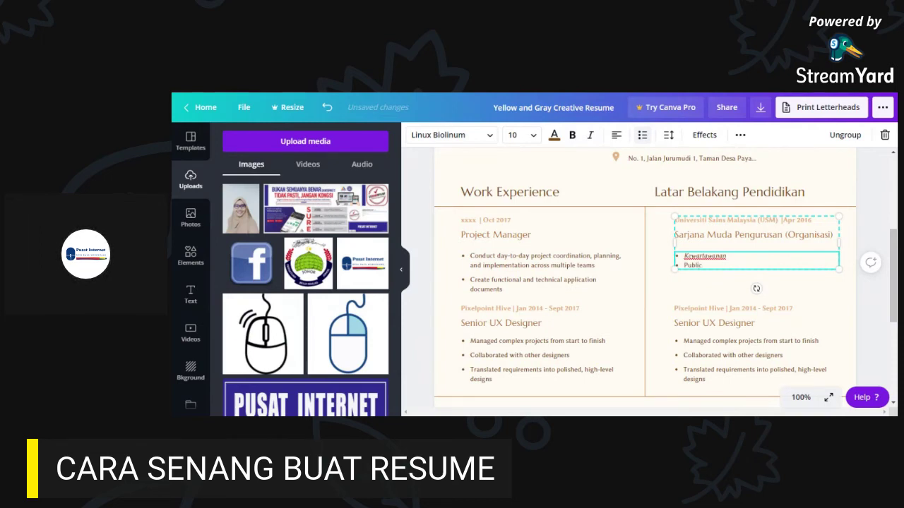
key("BackSpace")
key("BackSpace")
key("BackSpace")
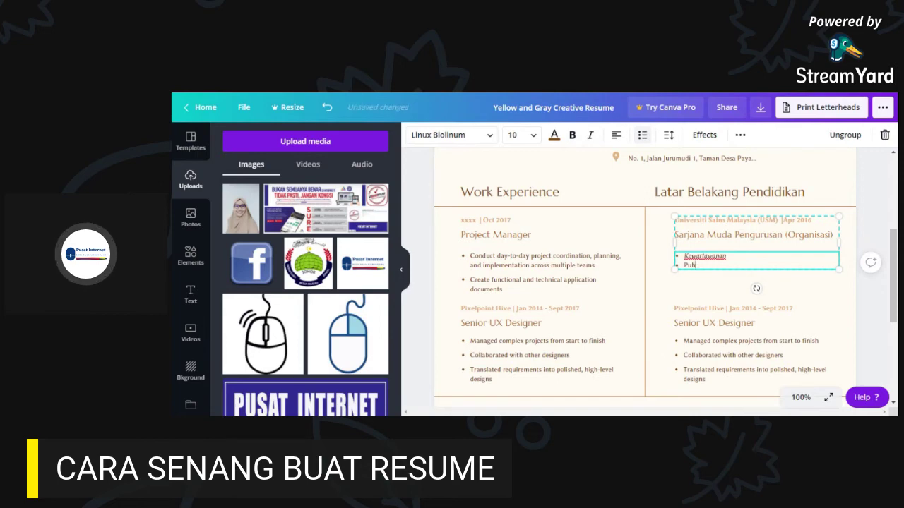
type("erhubungan")
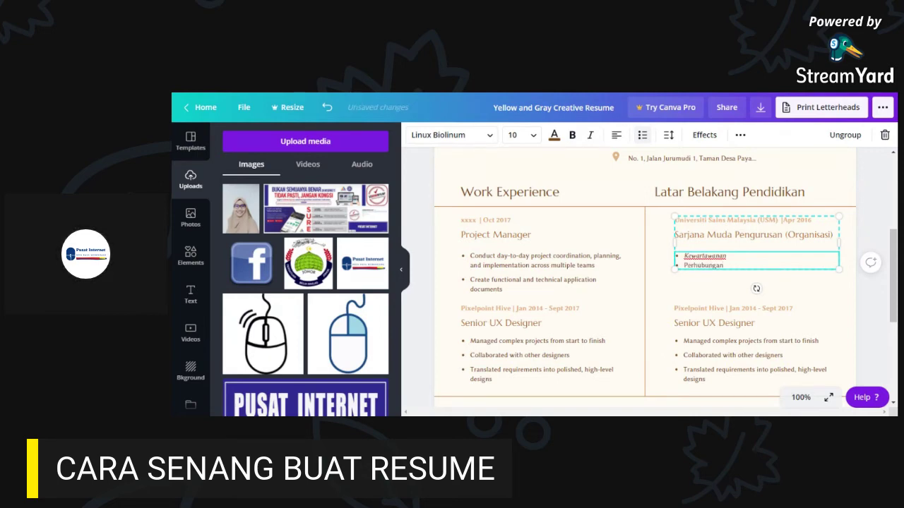
type(" Awam")
- Add two placeholder 'xxx' bullets below Perhubungan Awam
key("Return")
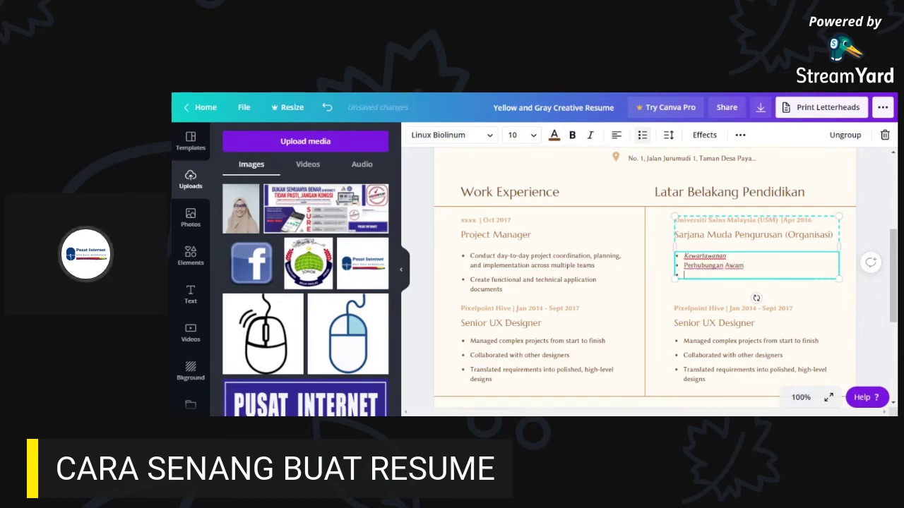
type("xxx")
key("Return")
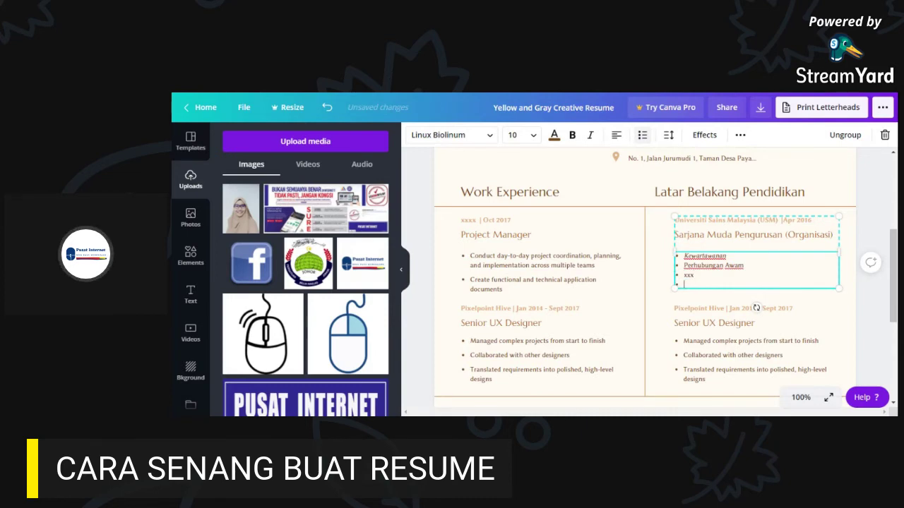
type("xxx")
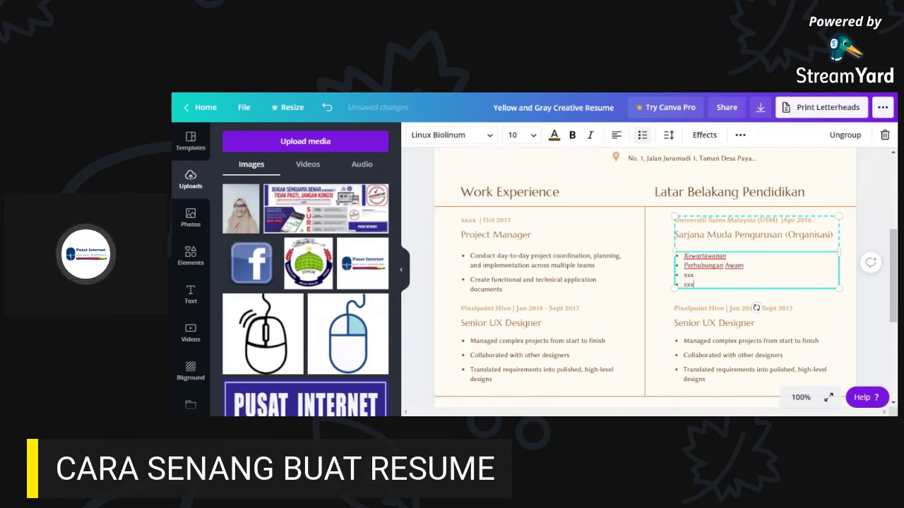
key("Return")
key("BackSpace")
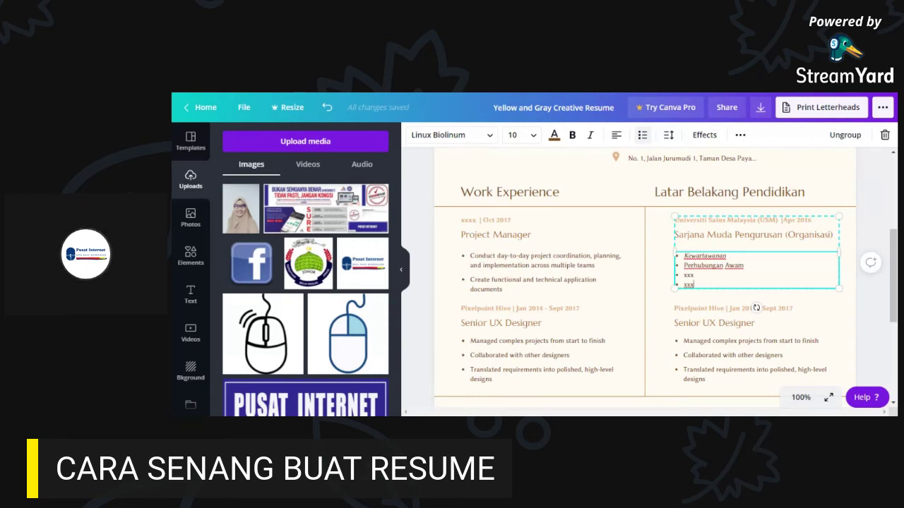
- Replace 'Pixelpoint Hive' with 'Diploma Akauntansi' in the second education entry's date line
left_click(745, 265)
scroll(850, 300, "down", 1)
left_click(710, 258)
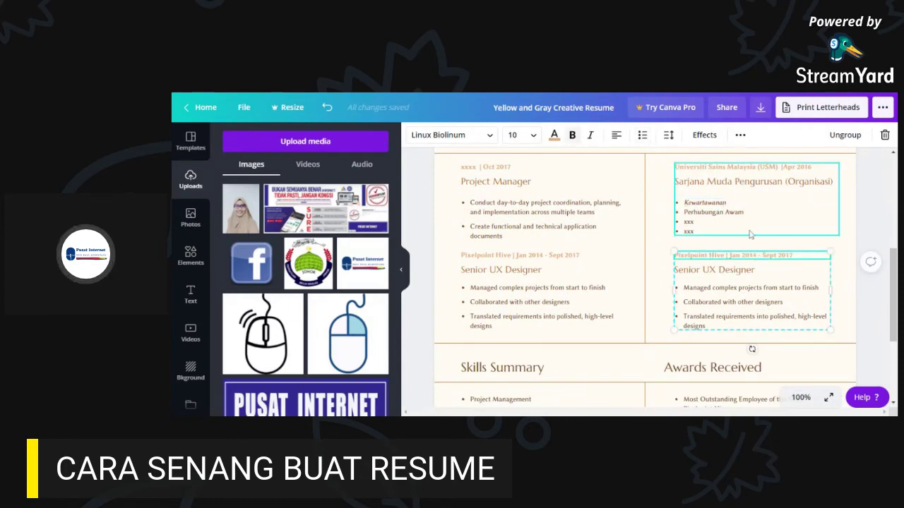
scroll(791, 212, "up", 1)
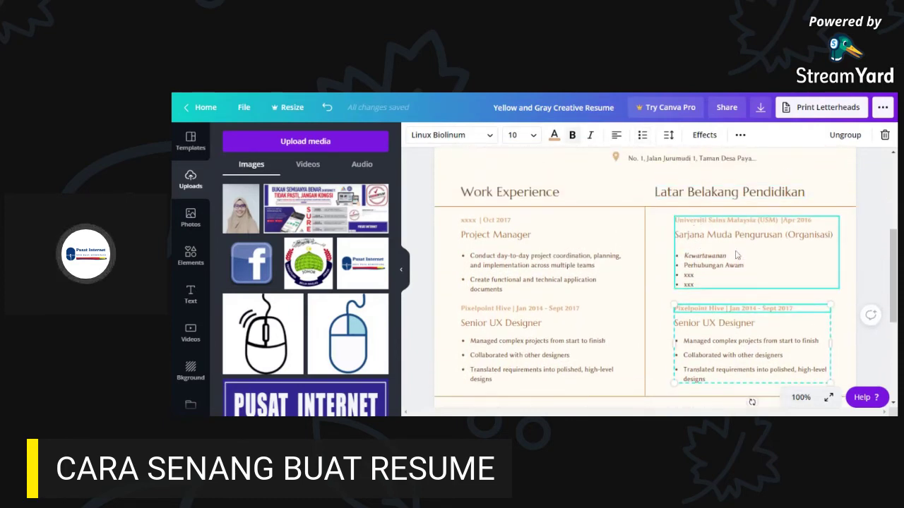
scroll(724, 296, "down", 1)
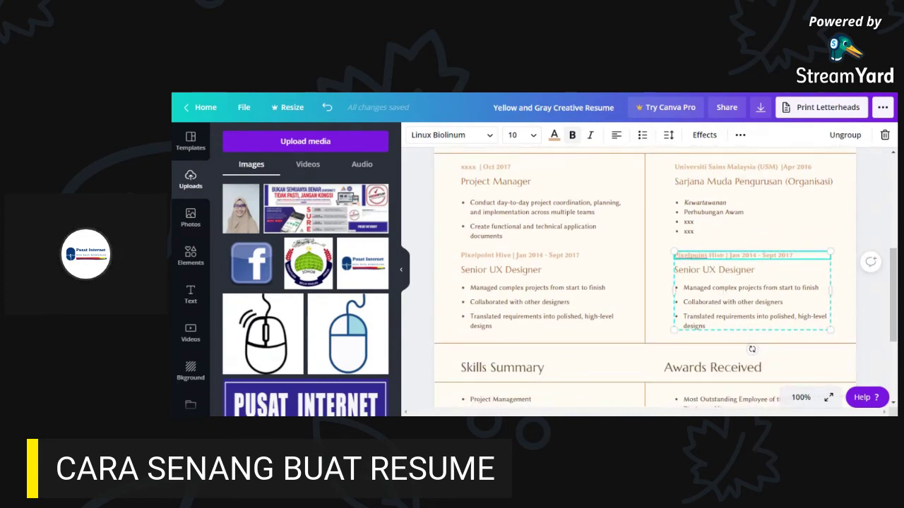
key("BackSpace")
key("BackSpace")
key("BackSpace")
key("BackSpace")
key("BackSpace")
key("BackSpace")
key("BackSpace")
key("BackSpace")
key("BackSpace")
key("BackSpace")
key("BackSpace")
key("BackSpace")
key("BackSpace")
key("BackSpace")
key("BackSpace")
key("BackSpace")
key("BackSpace")
key("BackSpace")
type("Infomaj | ")
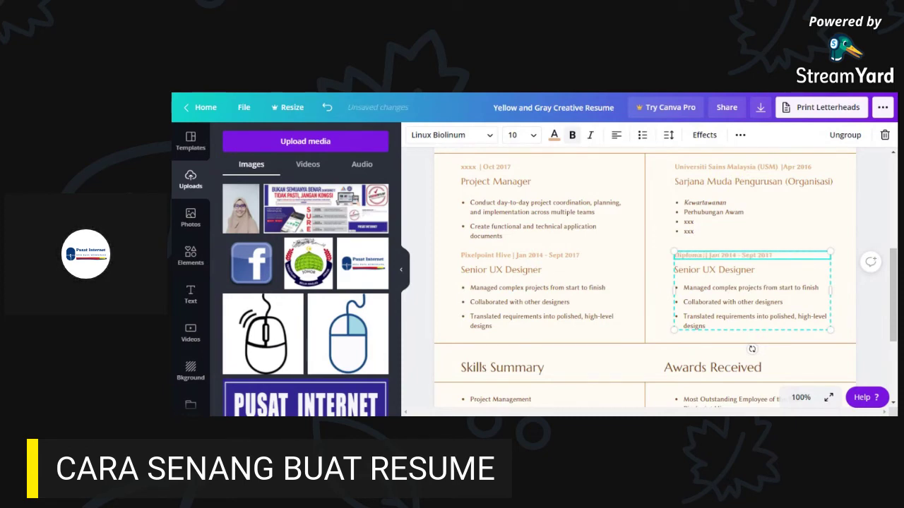
type(" AKAUN")
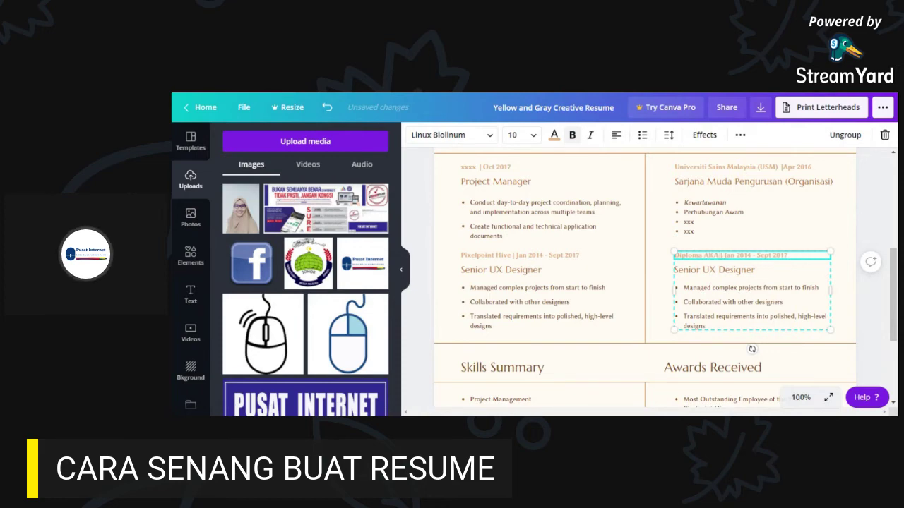
key("BackSpace")
key("BackSpace")
key("BackSpace")
key("BackSpace")
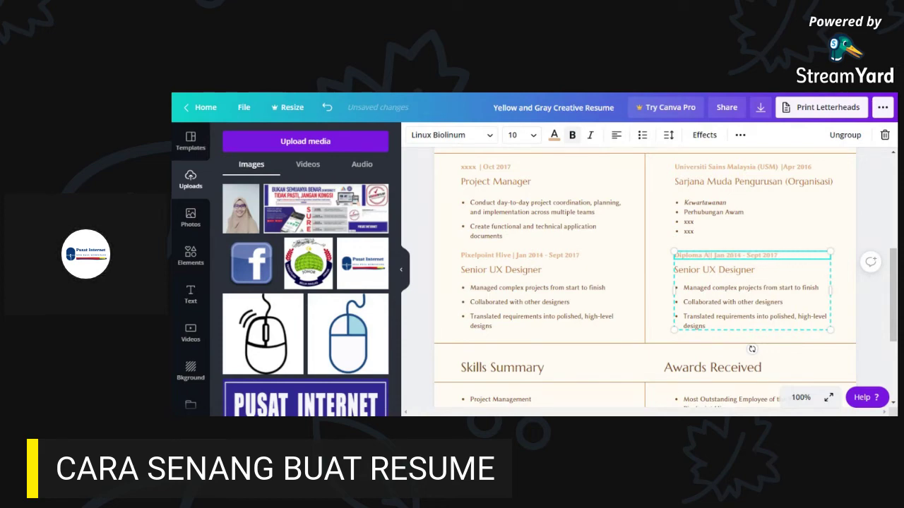
type("kauntansi")
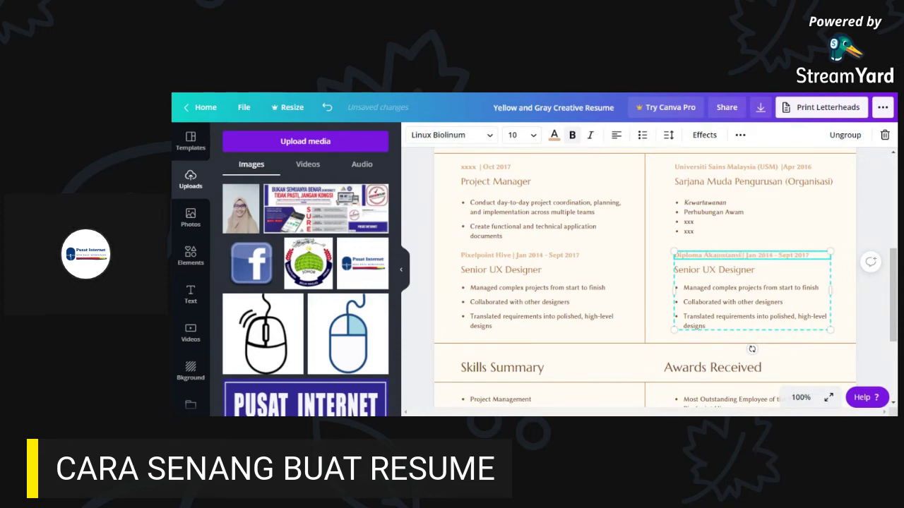
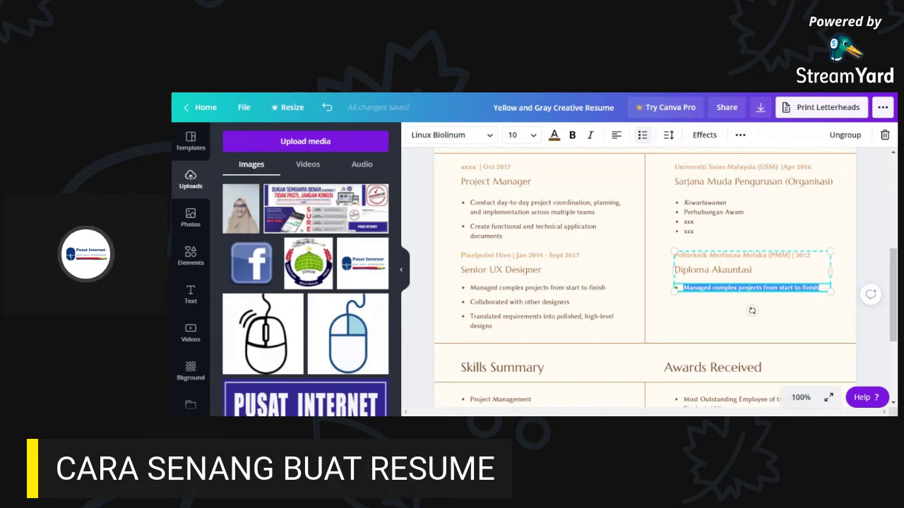
- Overwrite the Diploma Akauntasi bullet text with the placeholder 'Asd'
type("S")
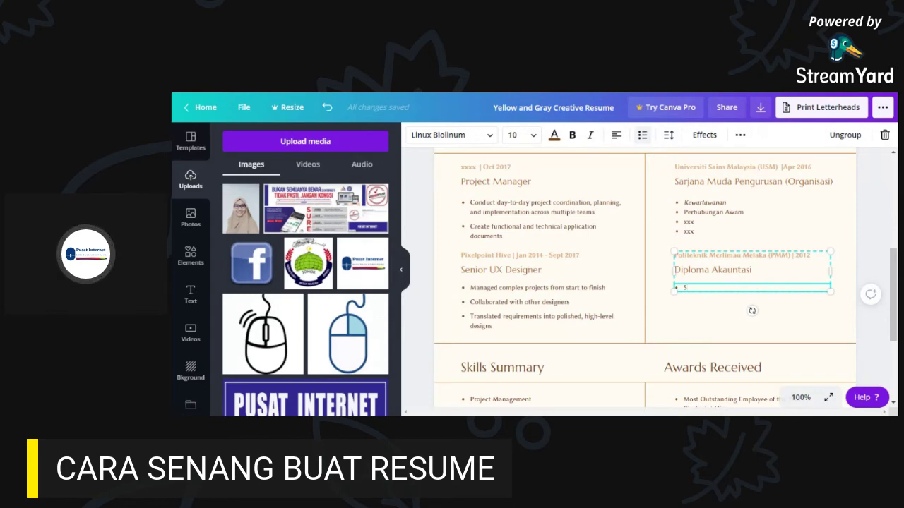
scroll(665, 278, "down", 1)
key("BackSpace")
type("Akun")
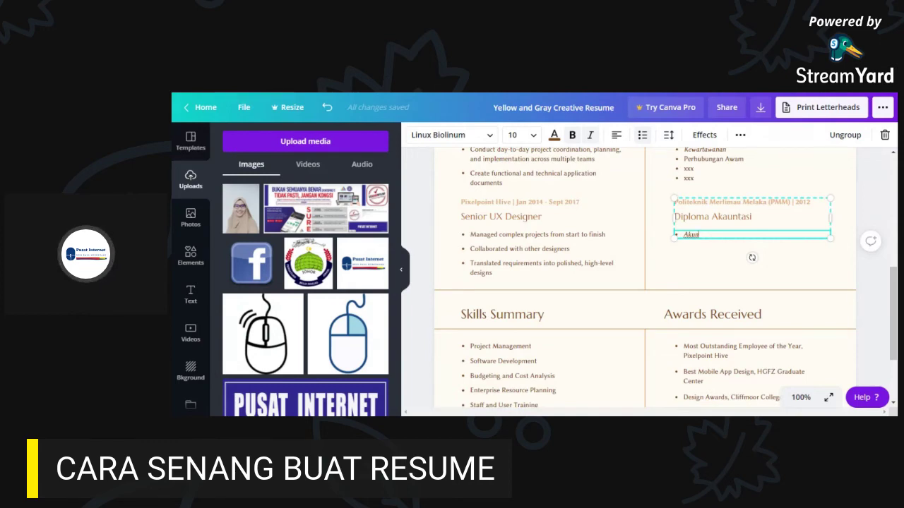
key("BackSpace")
key("BackSpace")
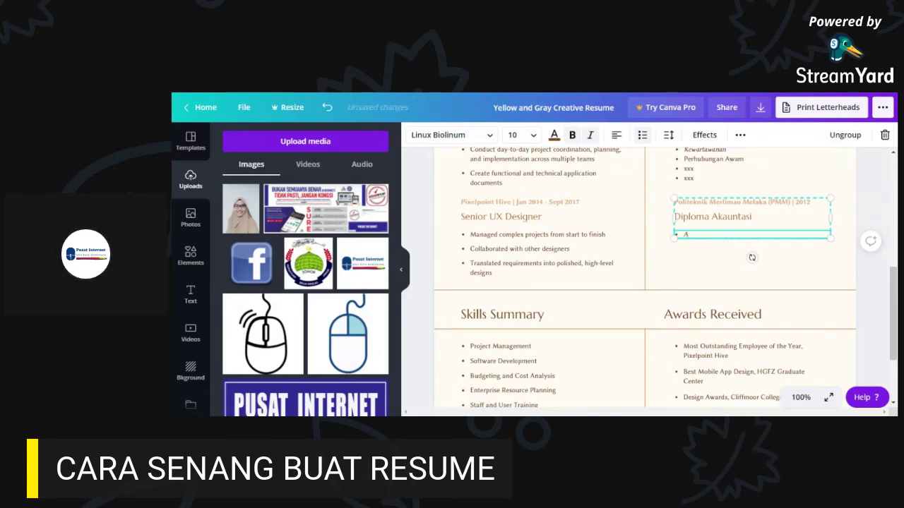
type("i")
type("d")
type("f")
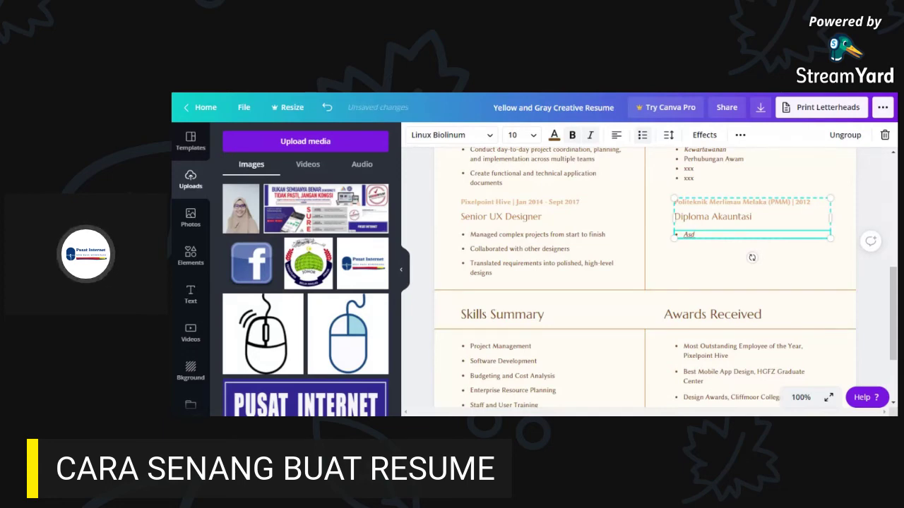
type("f")
- Add four more placeholder bullets below it: ssss, ssss, sssss and ppppp
key("Return")
type("s")
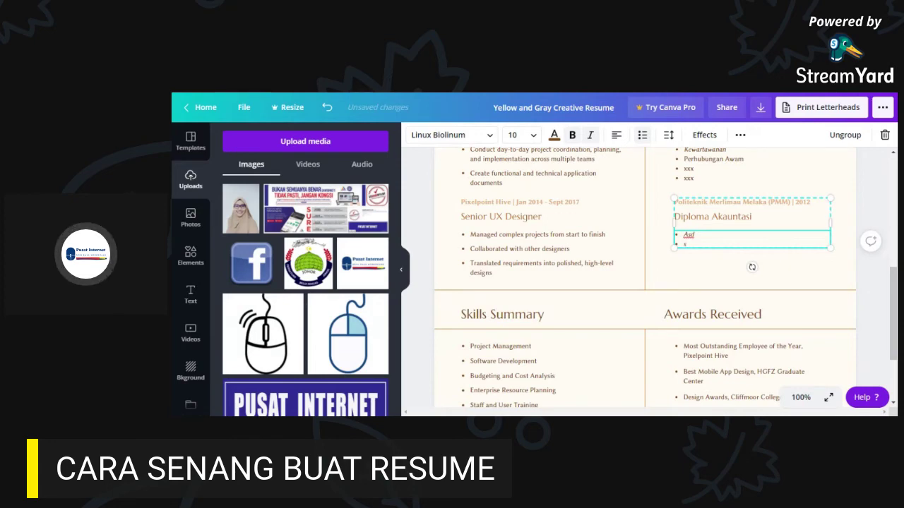
type("sss")
key("Return")
type("ssss")
key("Return")
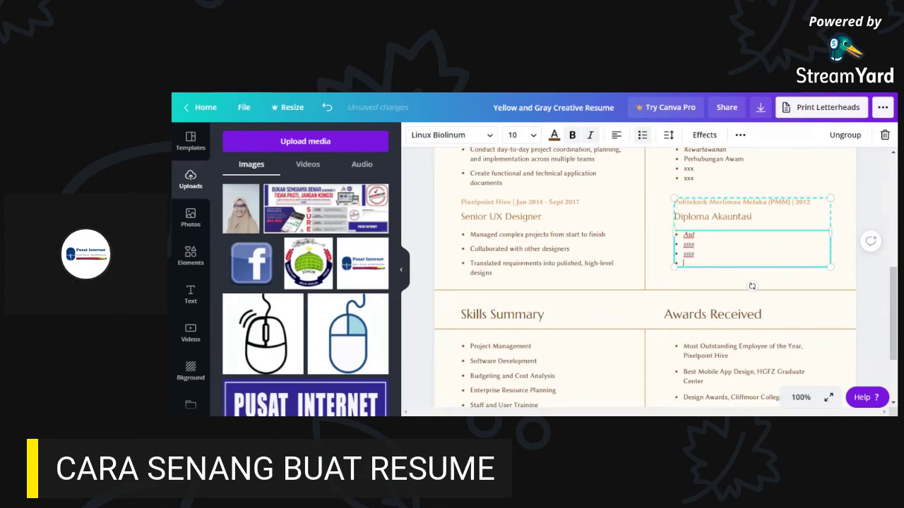
type("sssss")
key("Return")
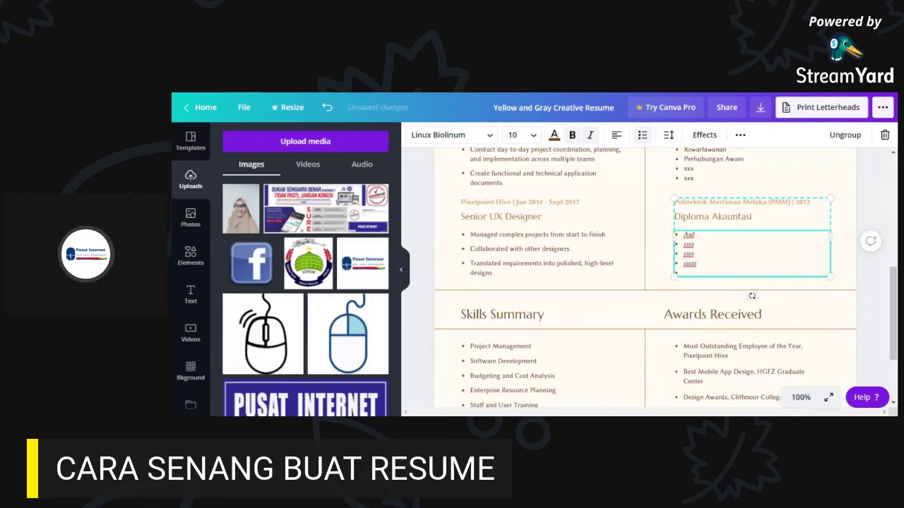
type("ppppp")
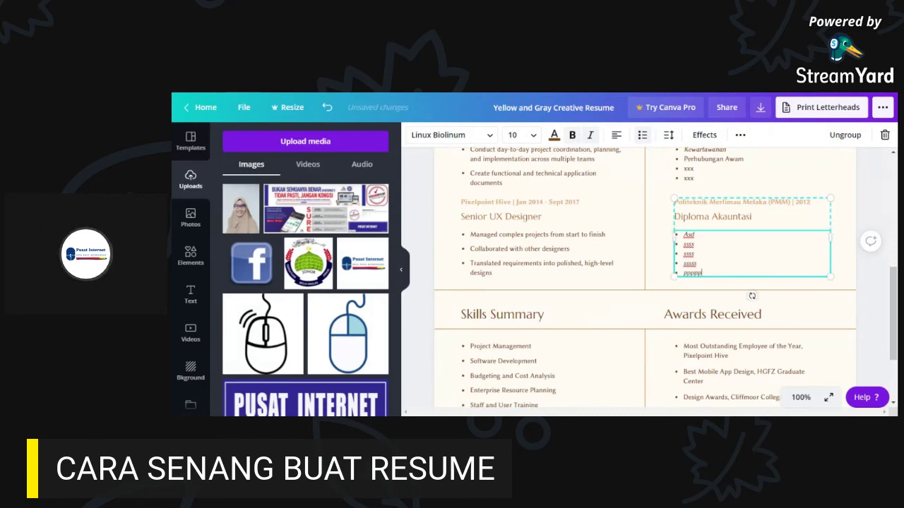
left_click(871, 217)
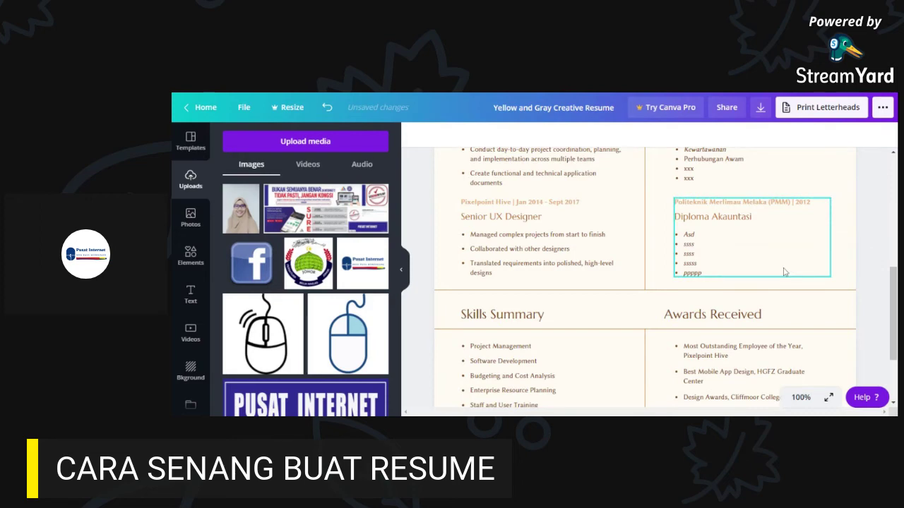
- Select the Work Experience heading and put its text into edit mode
scroll(847, 283, "down", 3)
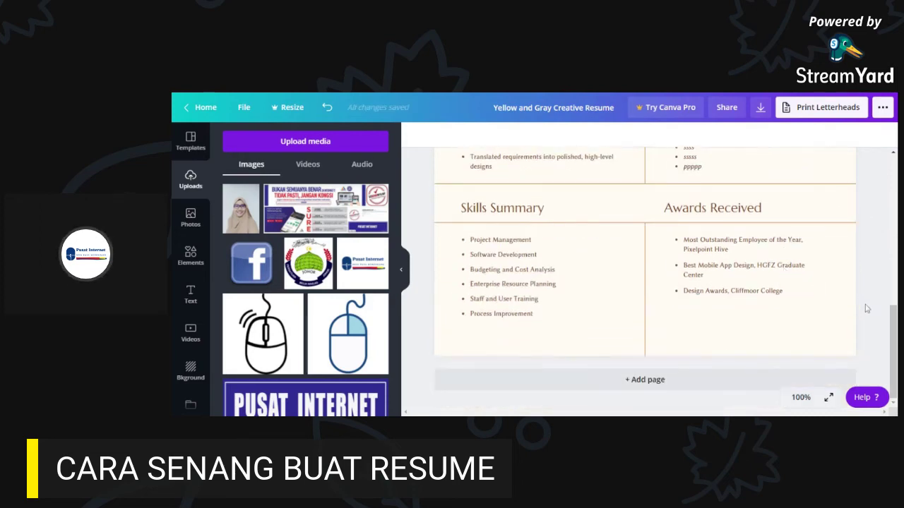
scroll(891, 302, "up", 5)
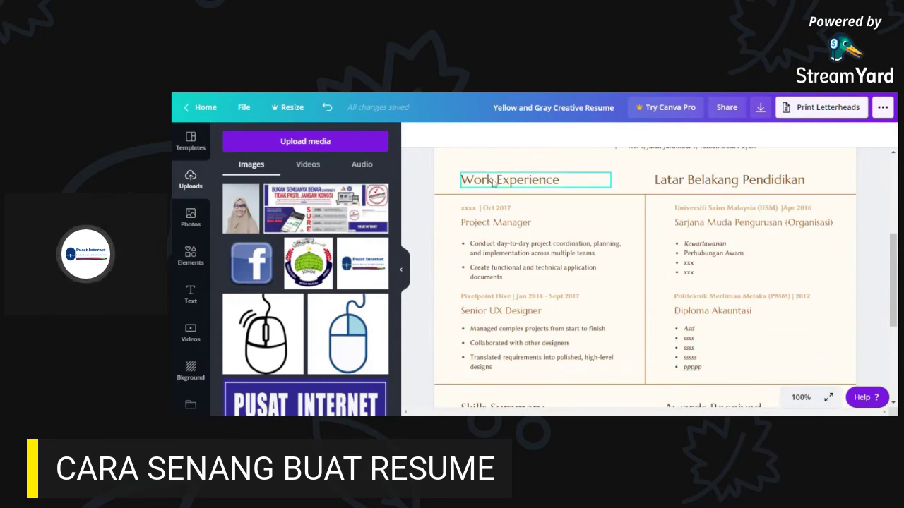
left_click(517, 186)
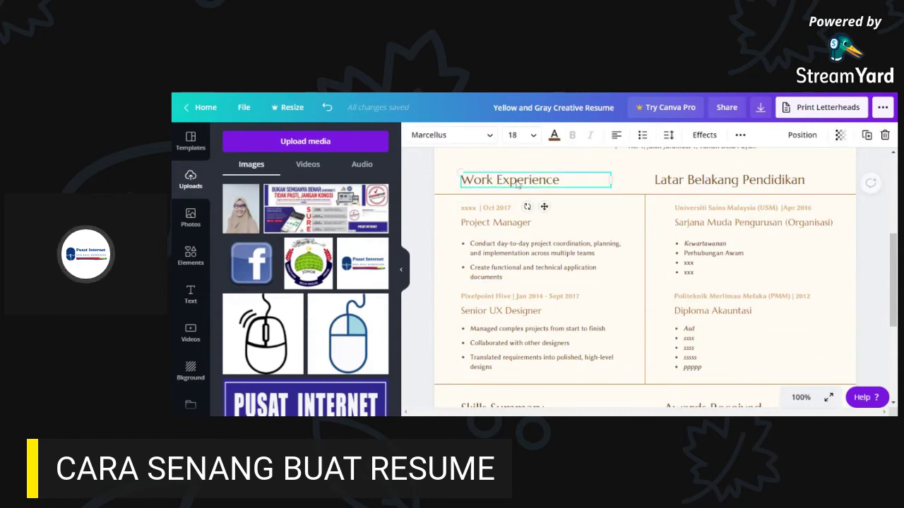
scroll(551, 289, "down", 3)
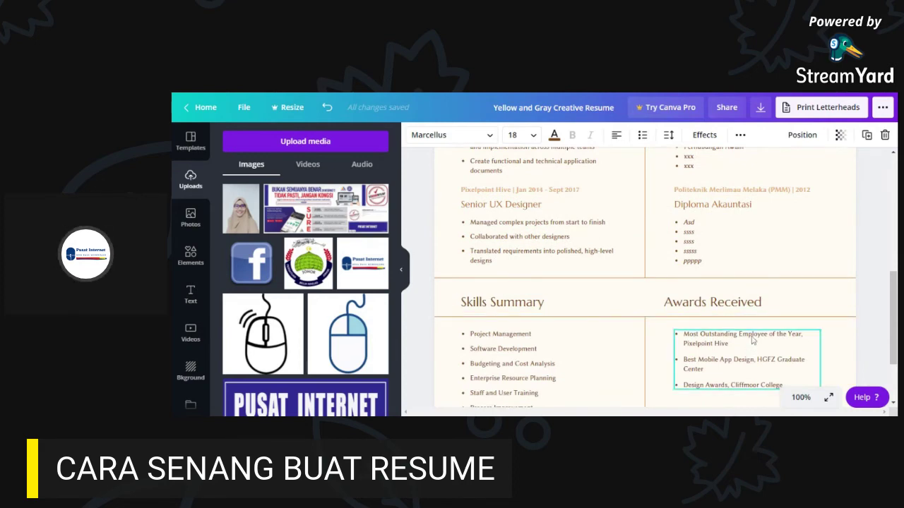
scroll(752, 339, "down", 2)
scroll(503, 279, "down", 1)
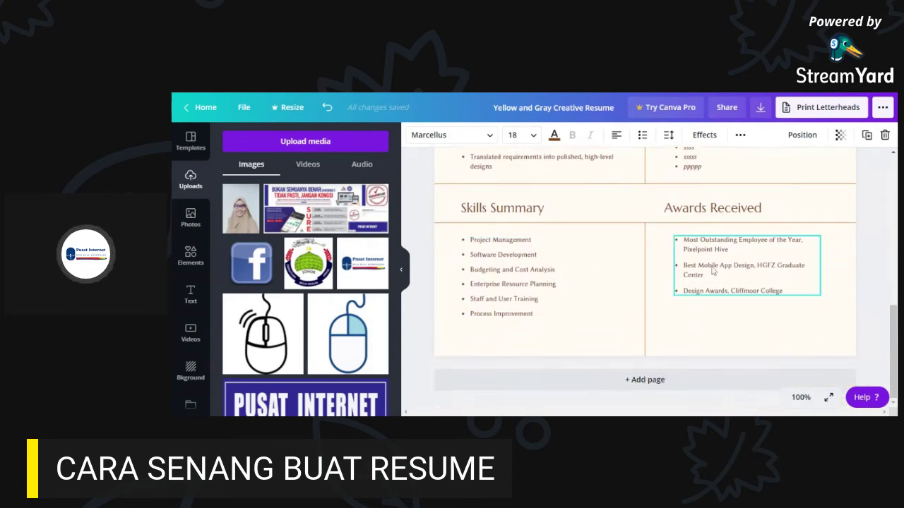
scroll(534, 284, "up", 4)
scroll(534, 284, "up", 2)
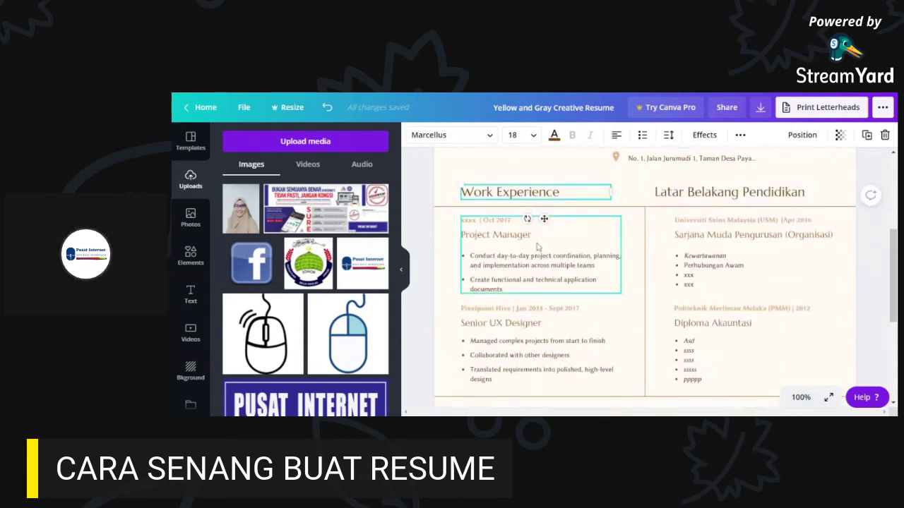
double_click(529, 192)
scroll(570, 307, "down", 4)
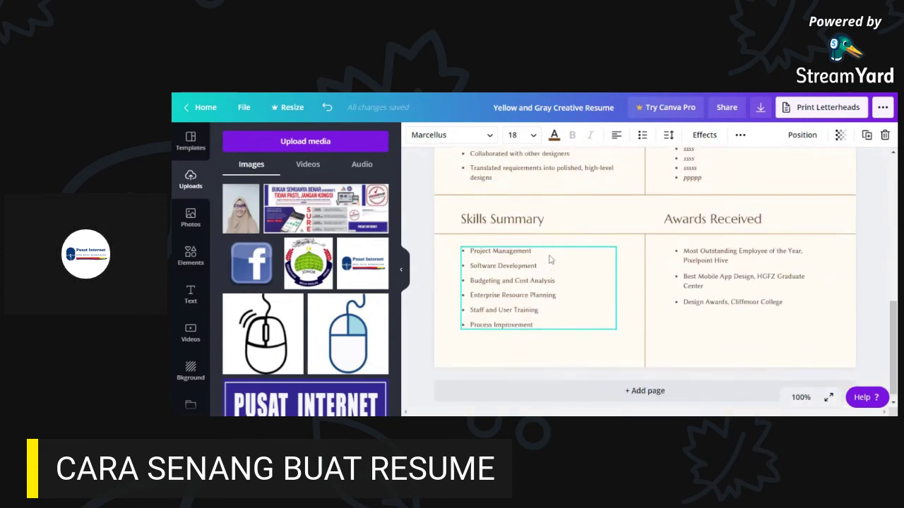
scroll(548, 259, "up", 4)
scroll(550, 259, "up", 1)
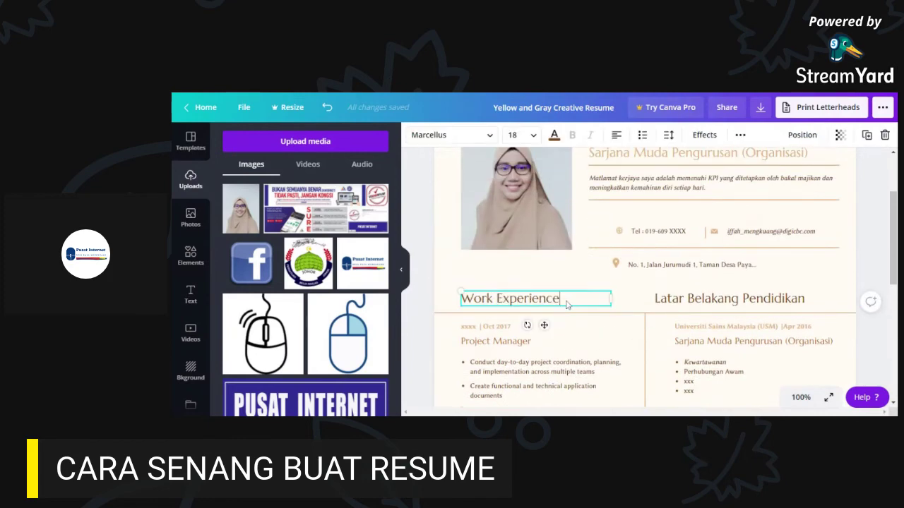
- Rename the Work Experience heading to 'Biodata Diri'
left_click_drag(561, 299, 461, 299)
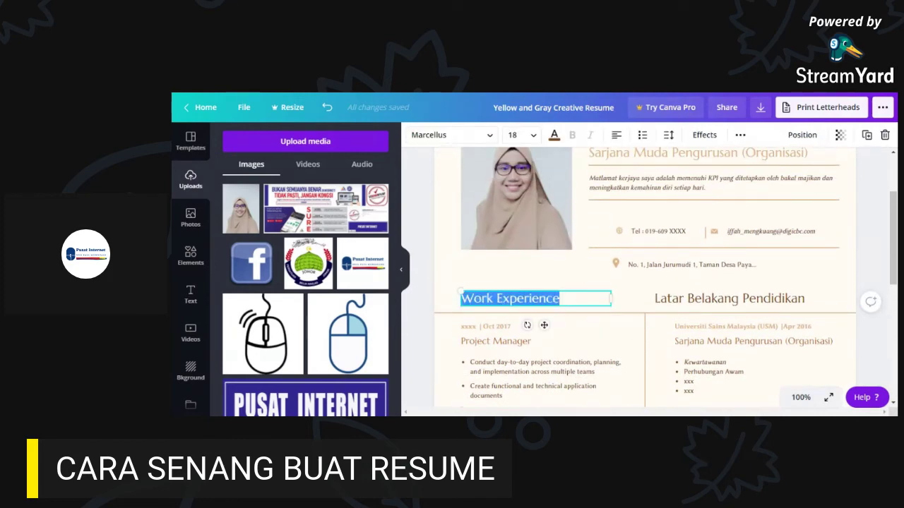
type("Per")
key("BackSpace")
key("BackSpace")
key("BackSpace")
type("B")
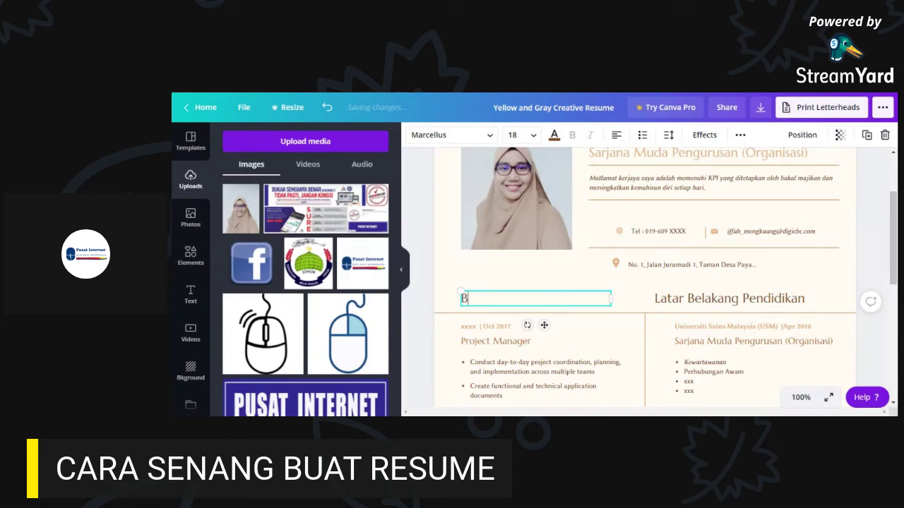
type("iodata Diri")
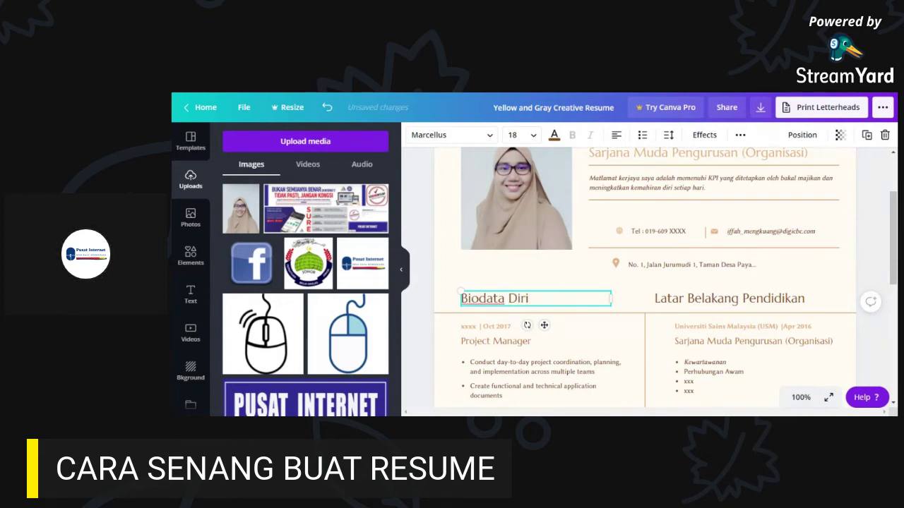
scroll(579, 286, "up", 2)
scroll(726, 307, "down", 3)
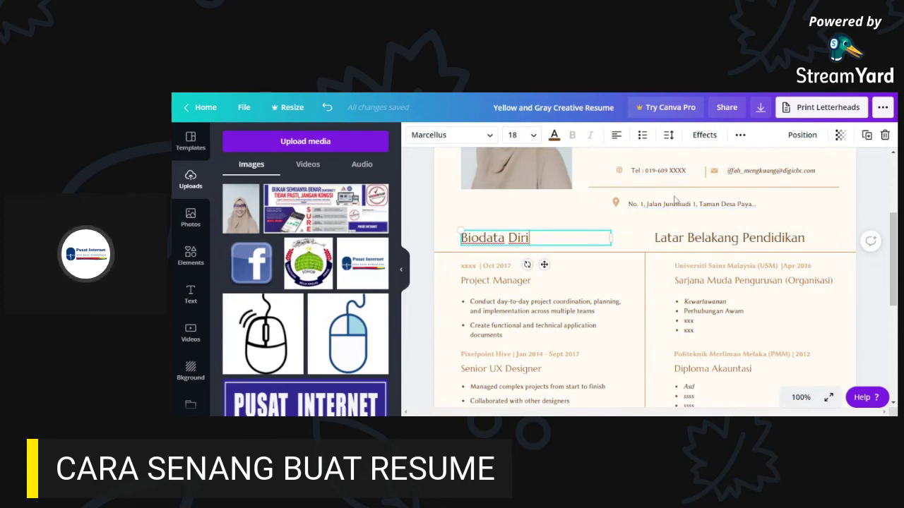
left_click(519, 309)
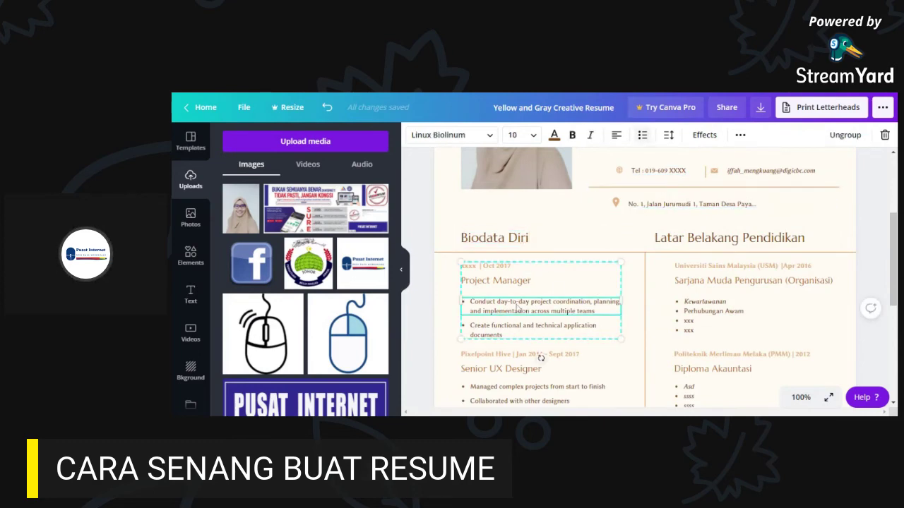
- Reselect the Biodata Diri heading and nearby sections, ending back at the top
left_click(506, 237)
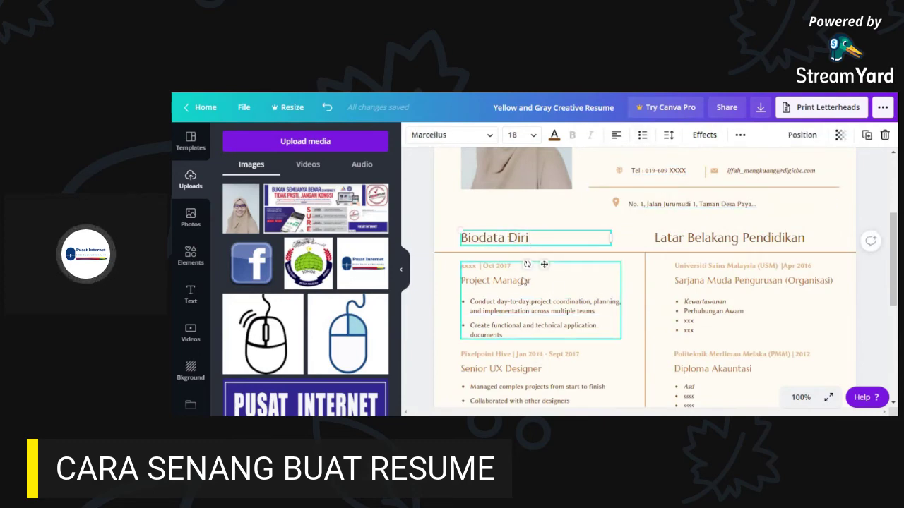
left_click(520, 242)
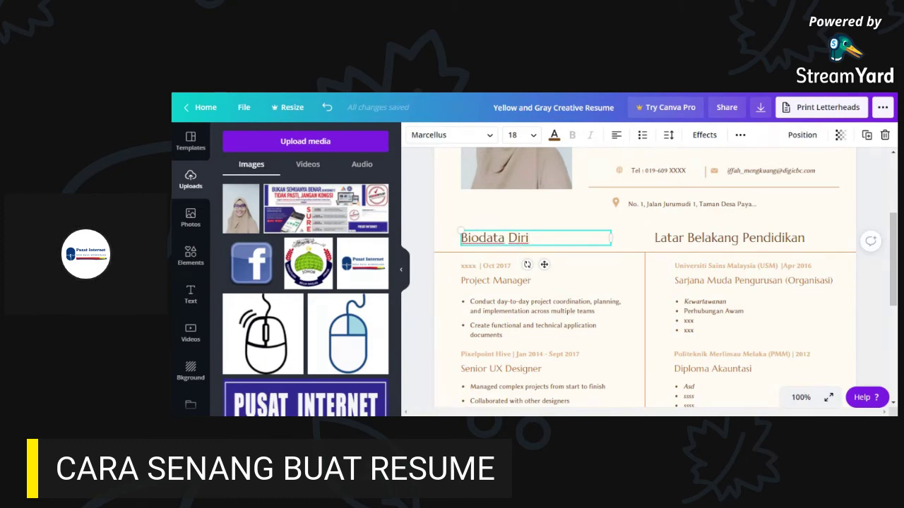
scroll(644, 276, "down", 3)
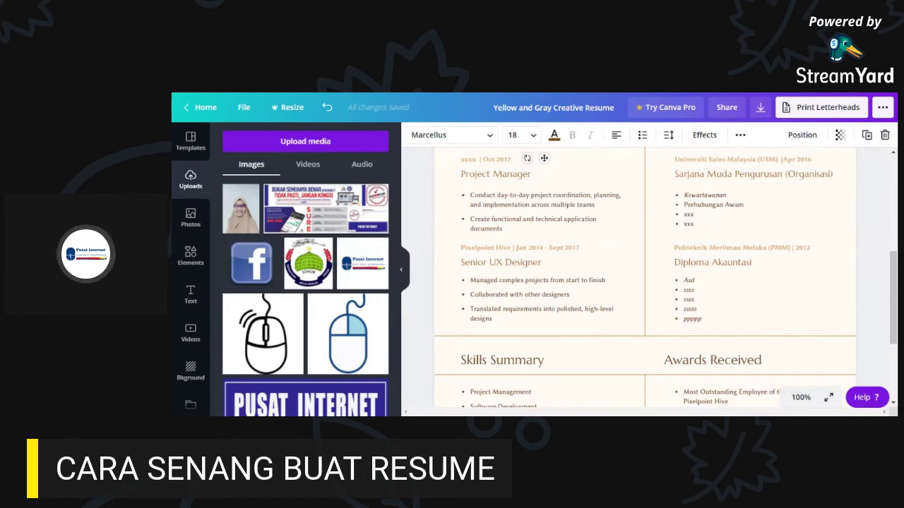
scroll(545, 245, "down", 2)
scroll(545, 245, "up", 3)
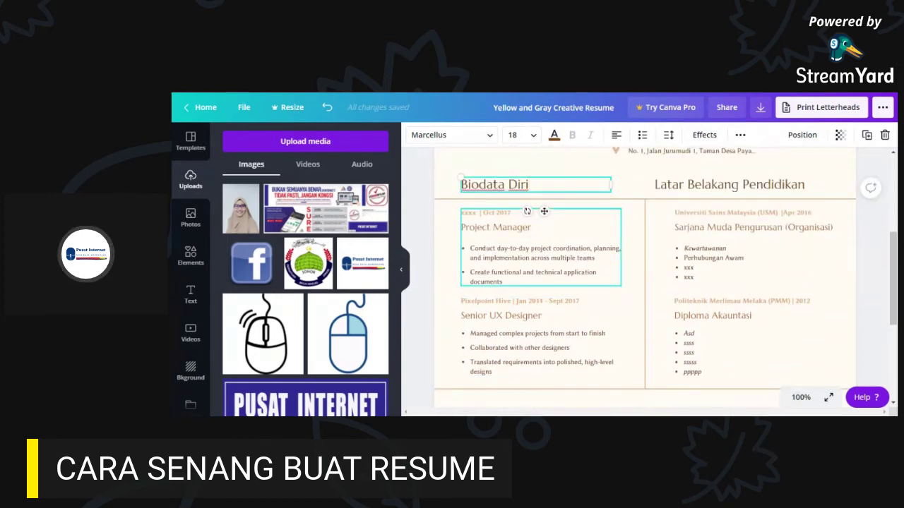
left_click(543, 211)
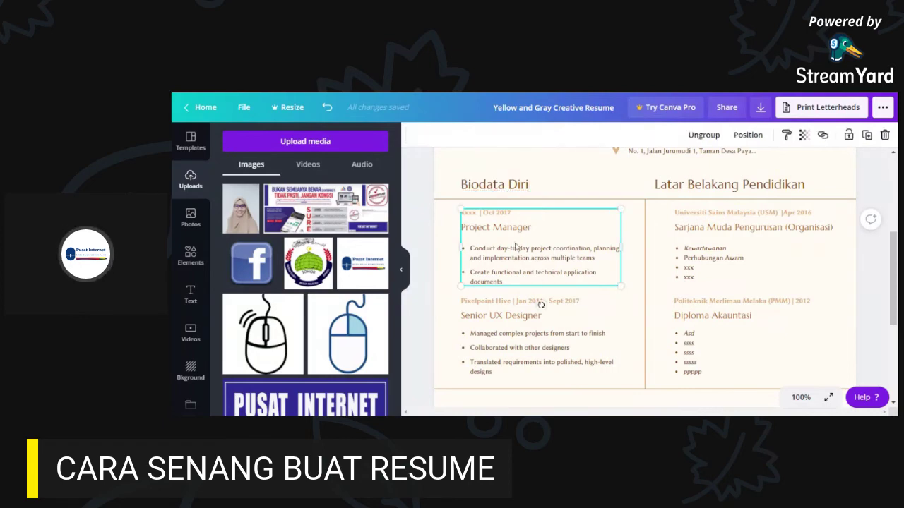
double_click(533, 186)
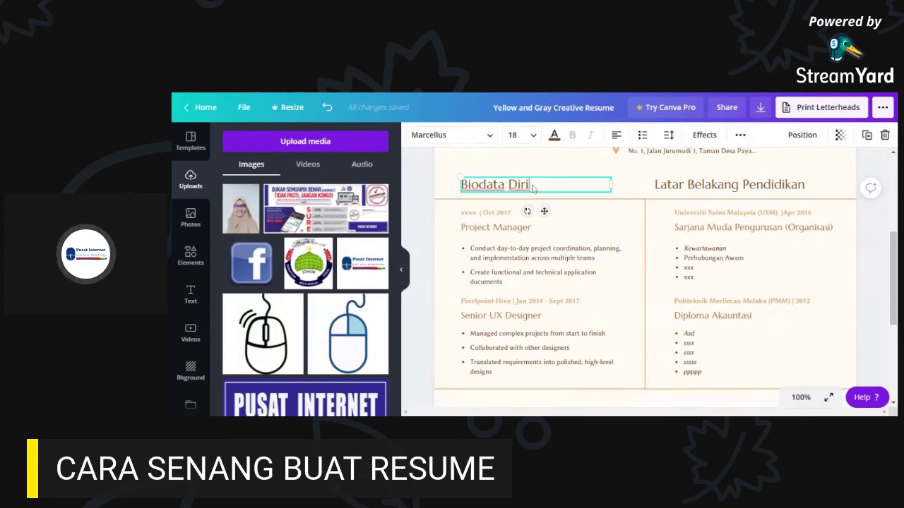
scroll(543, 244, "down", 5)
left_click(710, 210)
left_click(516, 210)
scroll(558, 233, "up", 3)
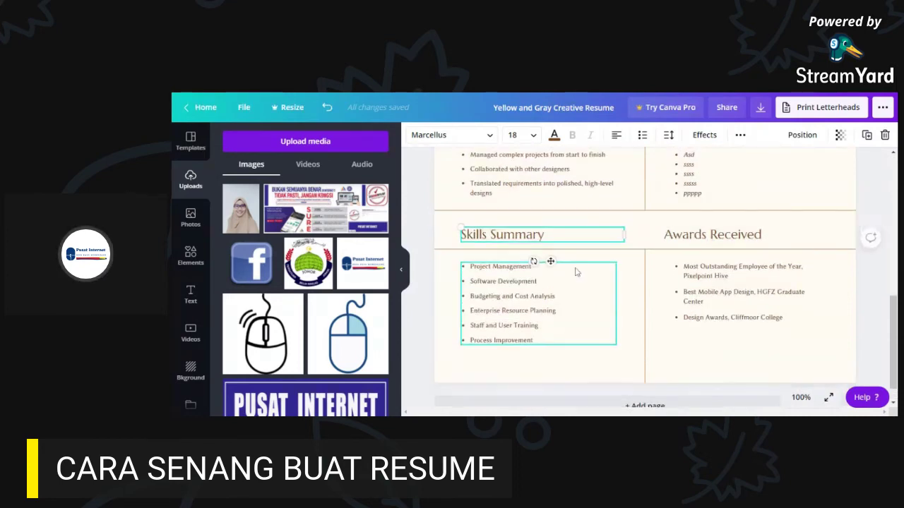
scroll(547, 291, "up", 5)
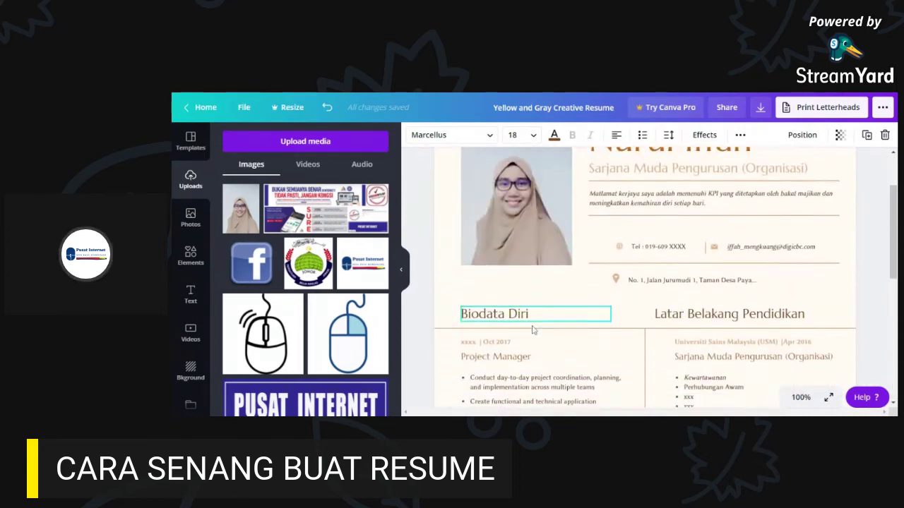
- Replace the Biodata Diri heading text with 'Kelebihan Diri'
triple_click(538, 302)
type("K")
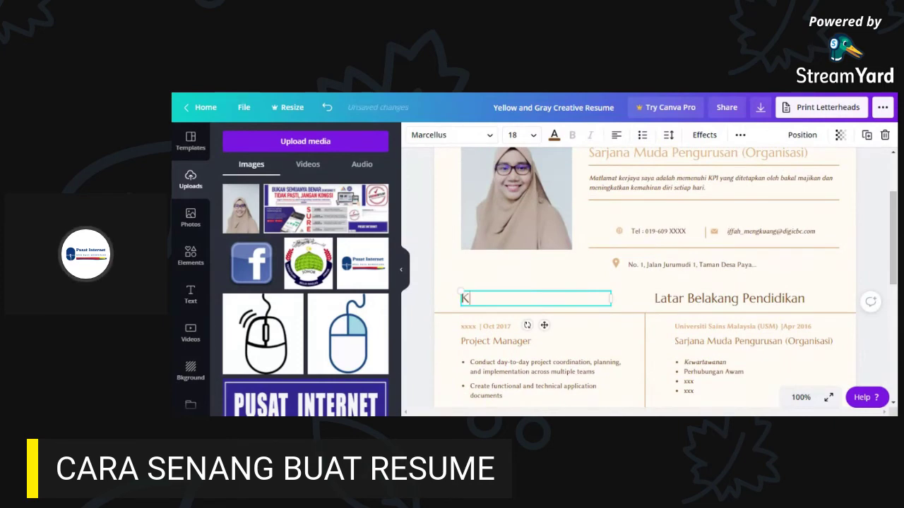
type("elebihan ")
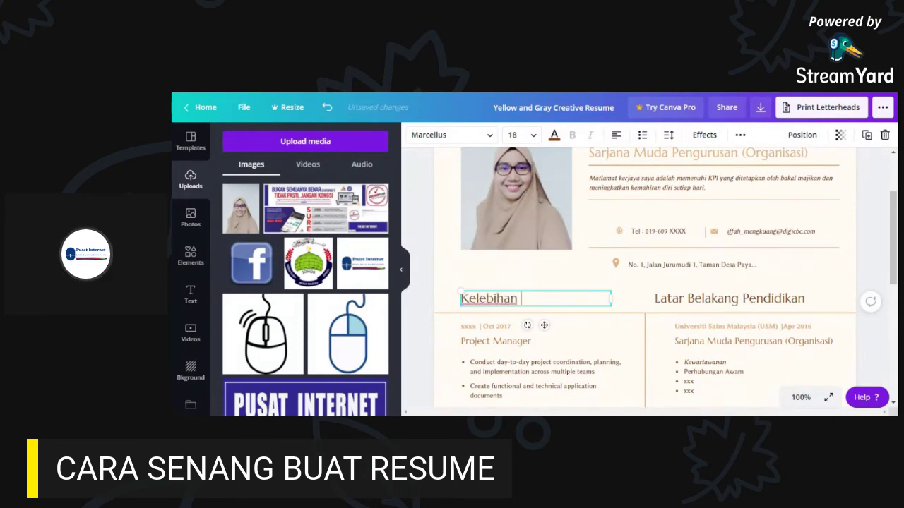
type("Diri")
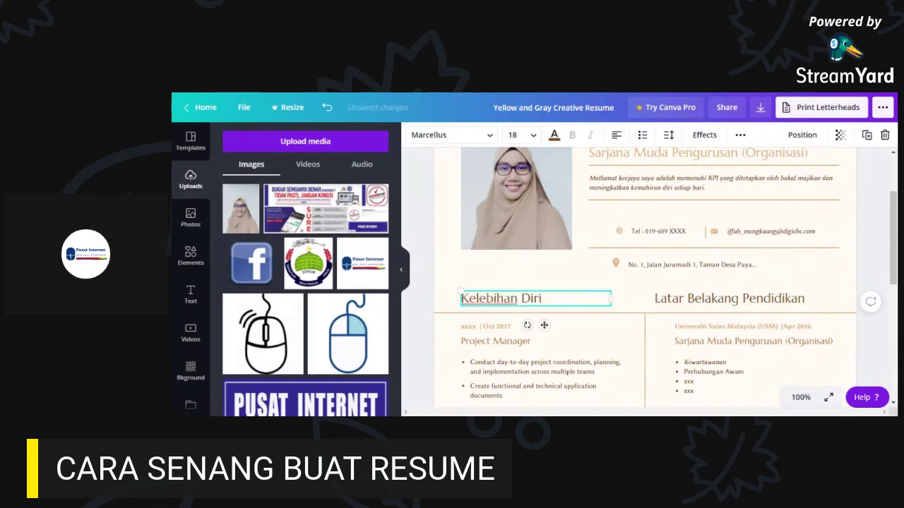
left_click(865, 253)
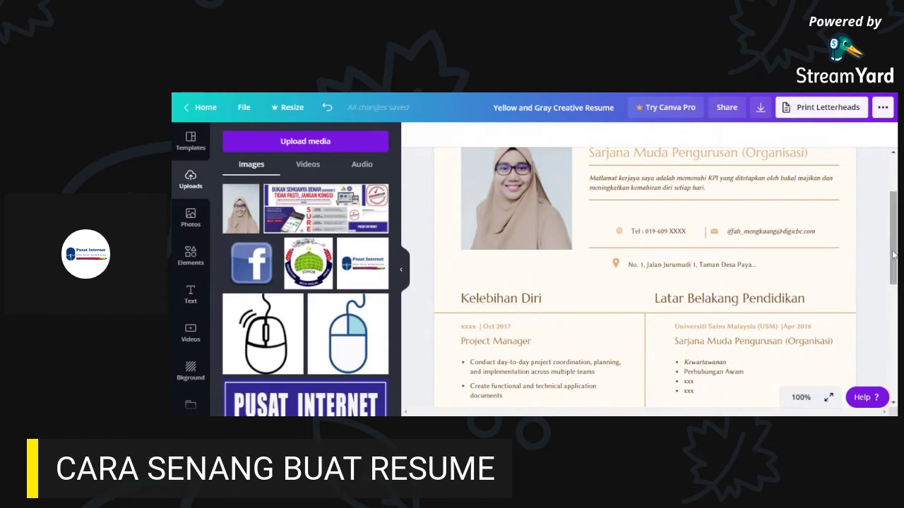
scroll(894, 253, "up", 1)
scroll(894, 252, "up", 3)
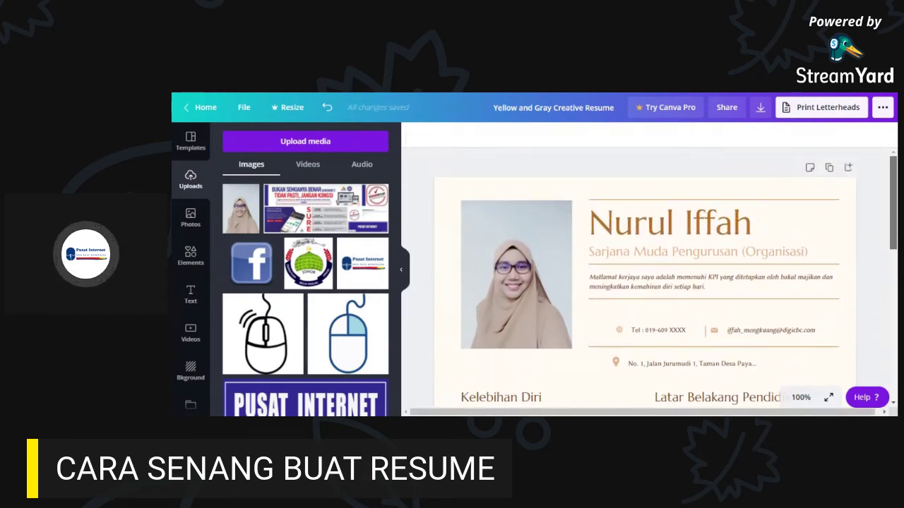
scroll(882, 326, "down", 5)
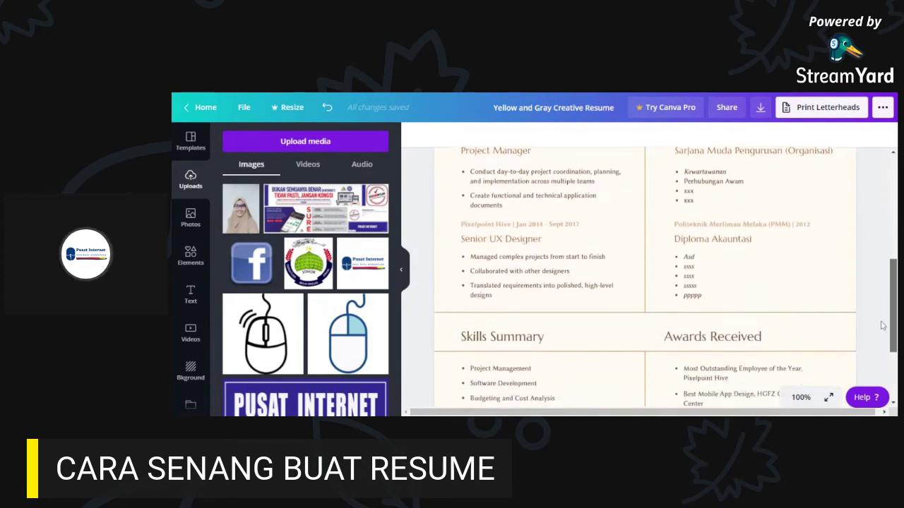
left_click_drag(893, 341, 894, 237)
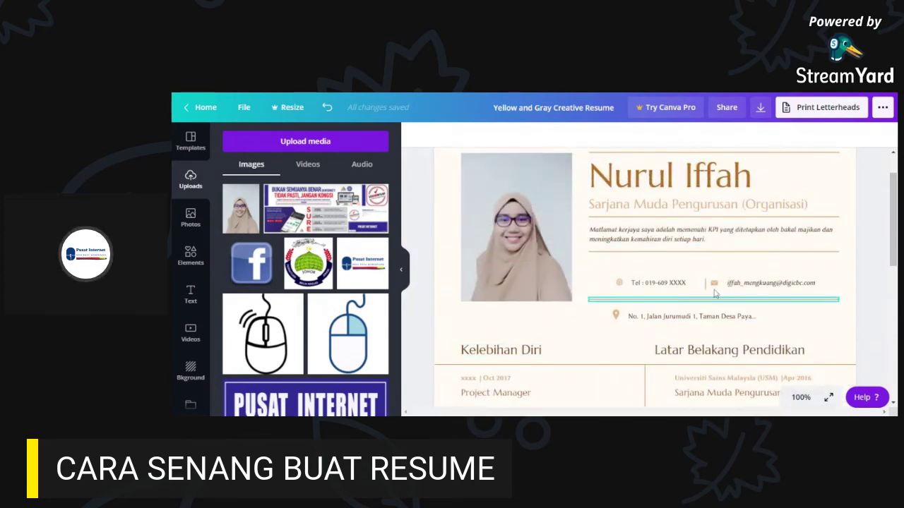
left_click_drag(894, 219, 894, 229)
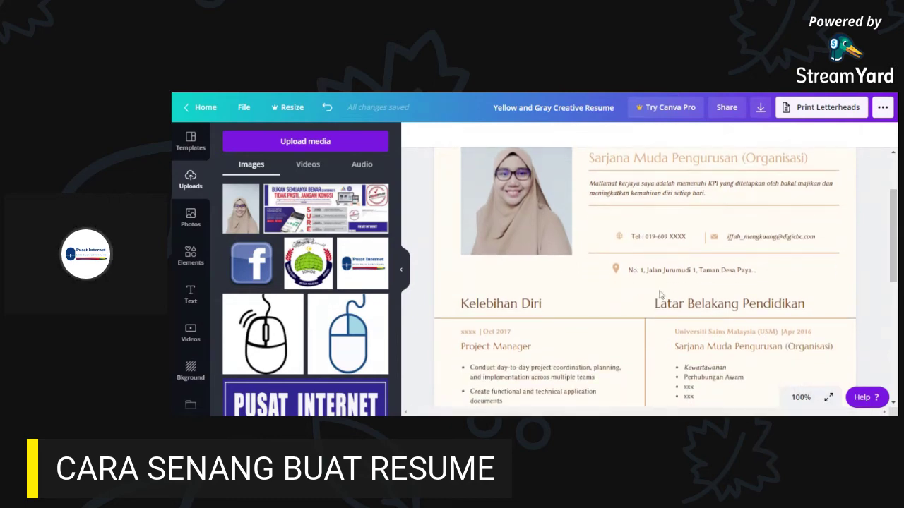
left_click(500, 305)
left_click(506, 347)
left_click(767, 353)
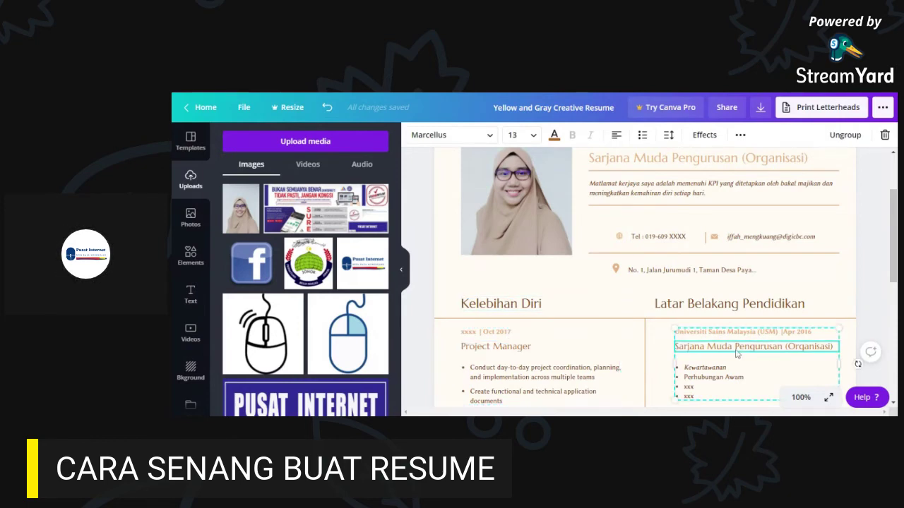
left_click_drag(892, 213, 892, 247)
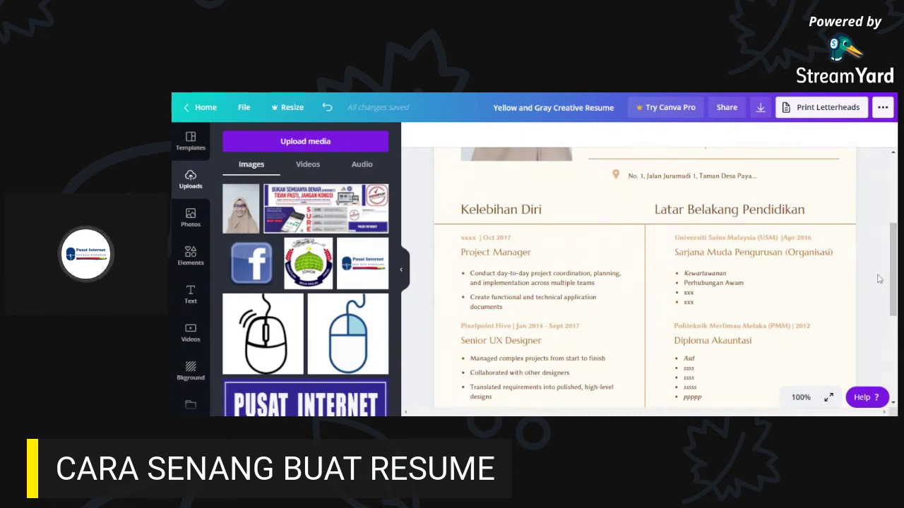
left_click_drag(894, 285, 894, 290)
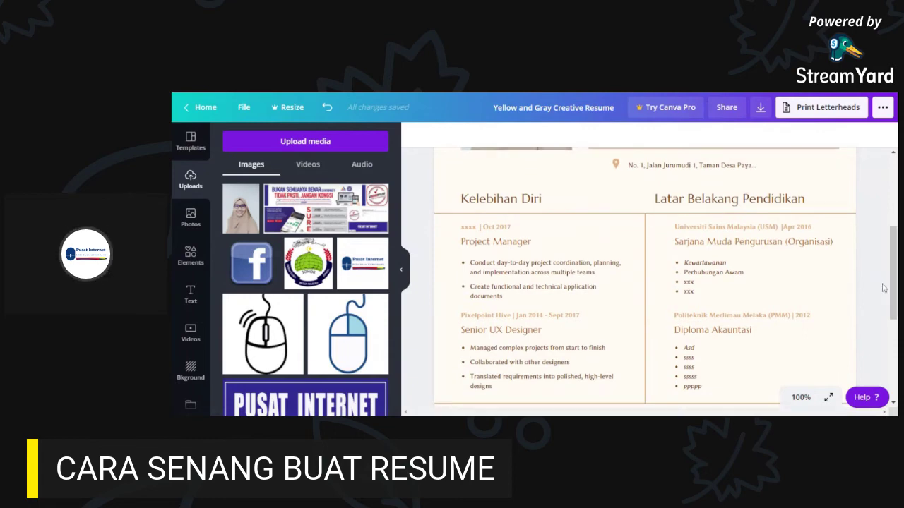
left_click(501, 199)
- Delete the 'xxxx | Oct 2017' date line from the Project Manager group
scroll(728, 284, "up", 1)
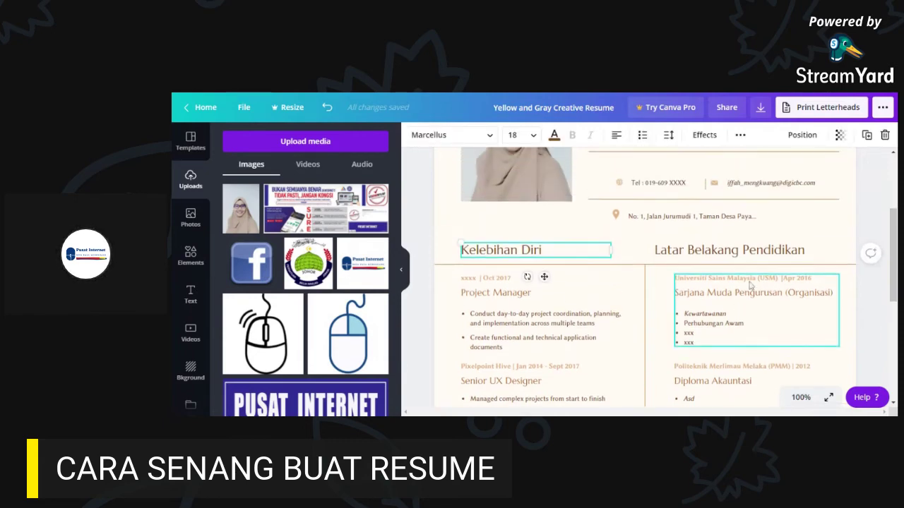
left_click(496, 323)
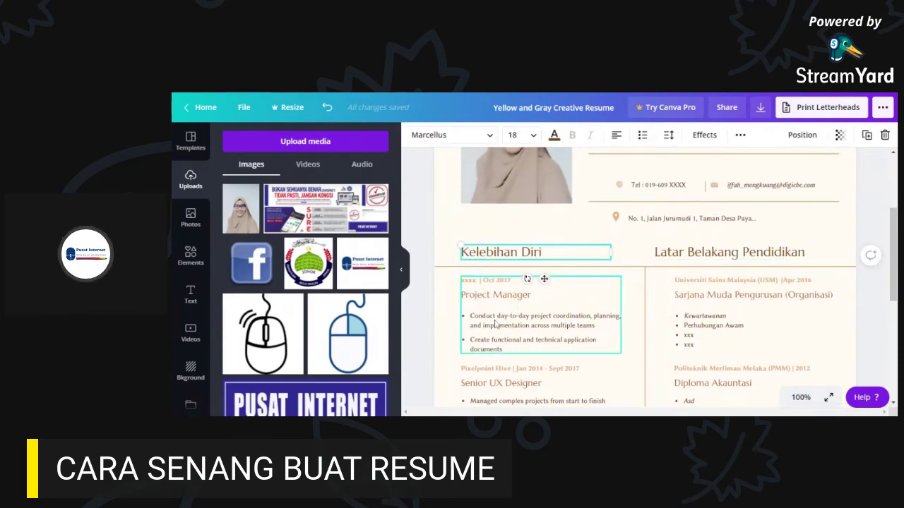
left_click(480, 284)
left_click(508, 300)
left_click(506, 285)
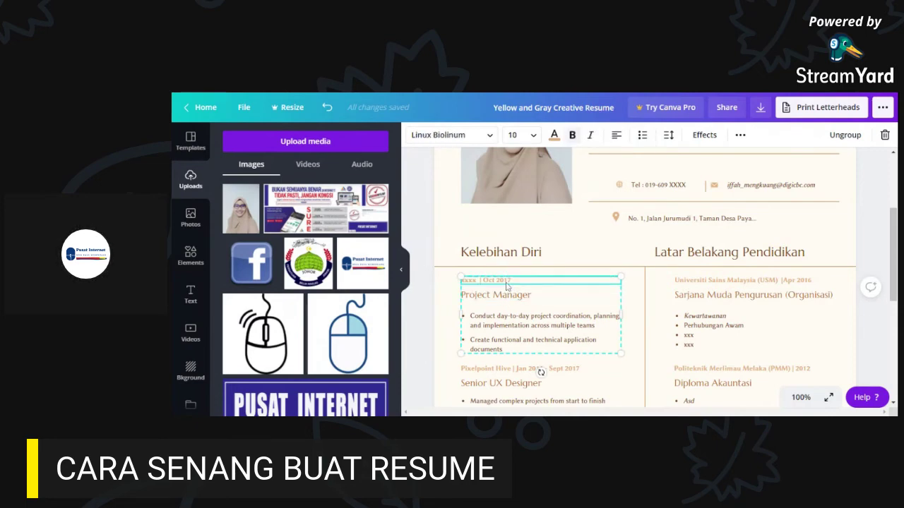
key("Delete")
- Move the Project Manager block up into the freed gap
left_click(506, 302)
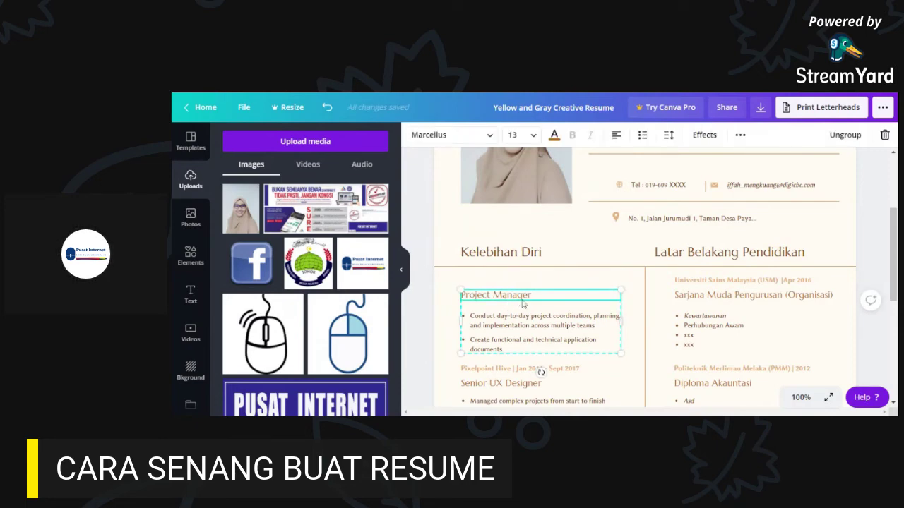
left_click_drag(531, 297, 526, 281)
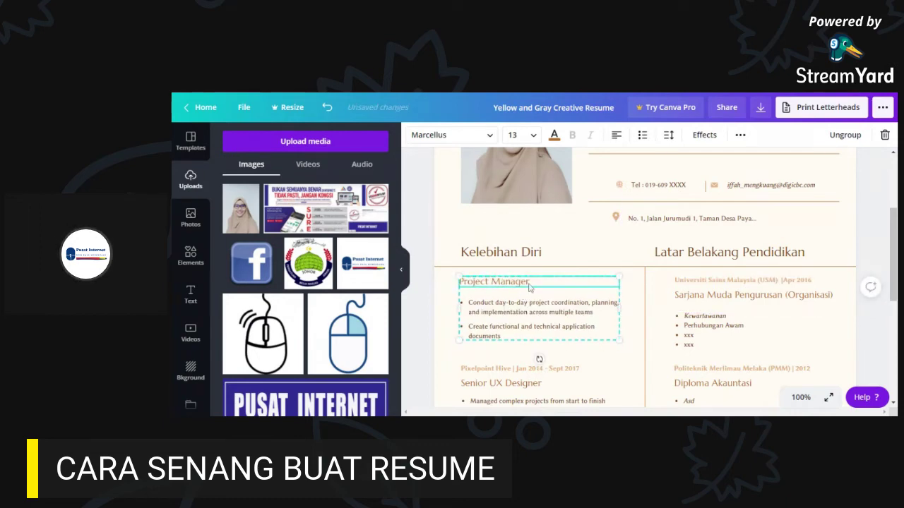
left_click(533, 308)
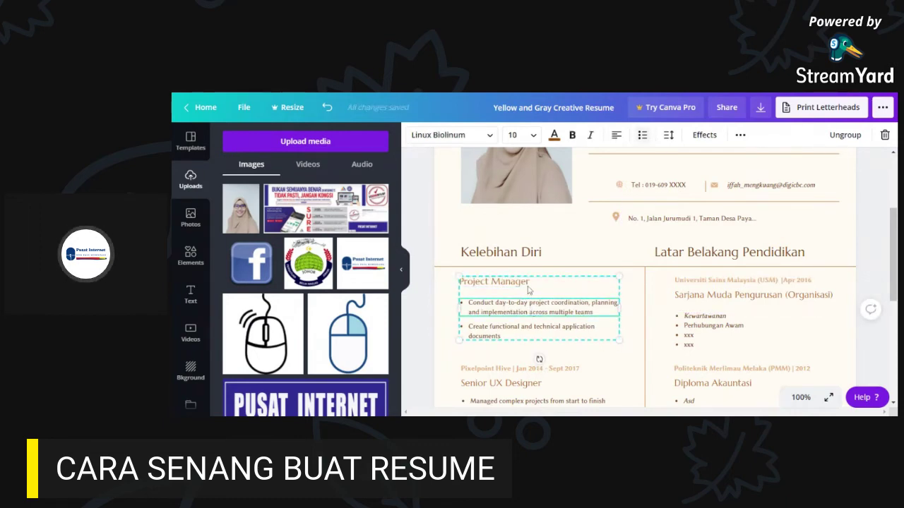
left_click(528, 286)
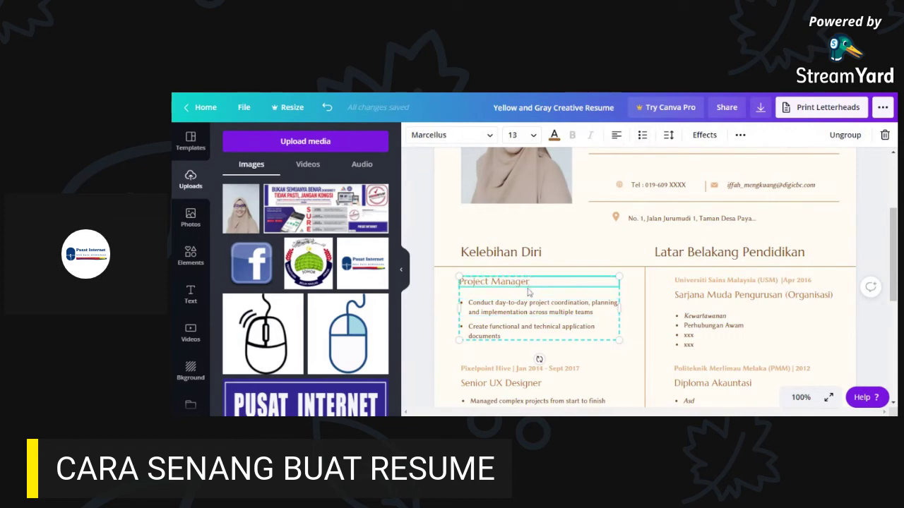
left_click(515, 304)
- Replace the Project Manager heading with the placeholder 'XXX'
left_click(530, 284)
double_click(522, 282)
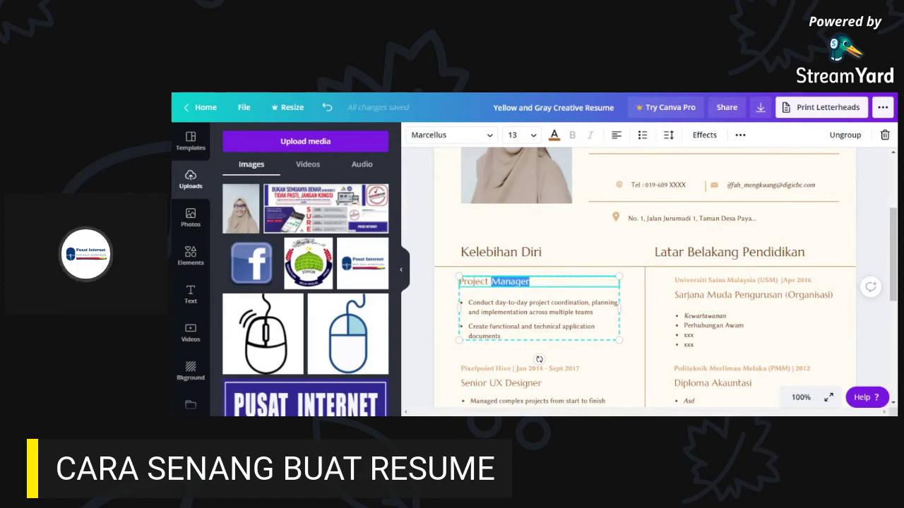
key("BackSpace")
key("BackSpace")
key("BackSpace")
key("BackSpace")
key("BackSpace")
key("BackSpace")
key("BackSpace")
key("BackSpace")
key("BackSpace")
type("XXX")
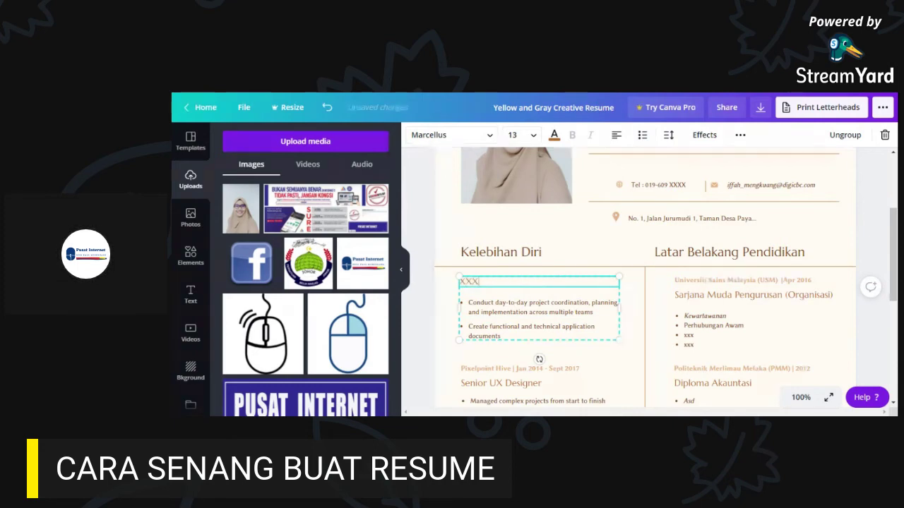
- Delete the second bullet about application documents
left_click(514, 329)
left_click(513, 312)
left_click(497, 329)
key("Delete")
- Retitle the XXX heading as 'Kelebihan Berbahasa'
left_click(500, 306)
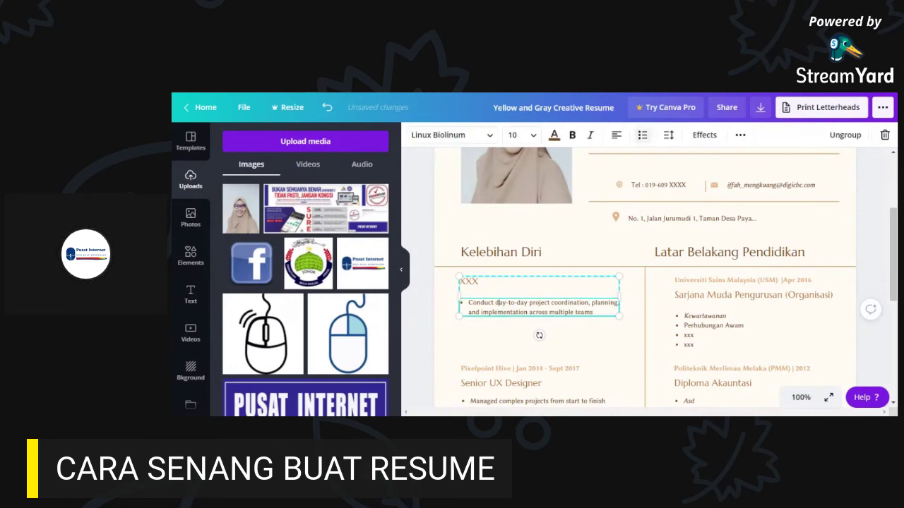
left_click(594, 312)
left_click_drag(594, 312, 468, 302)
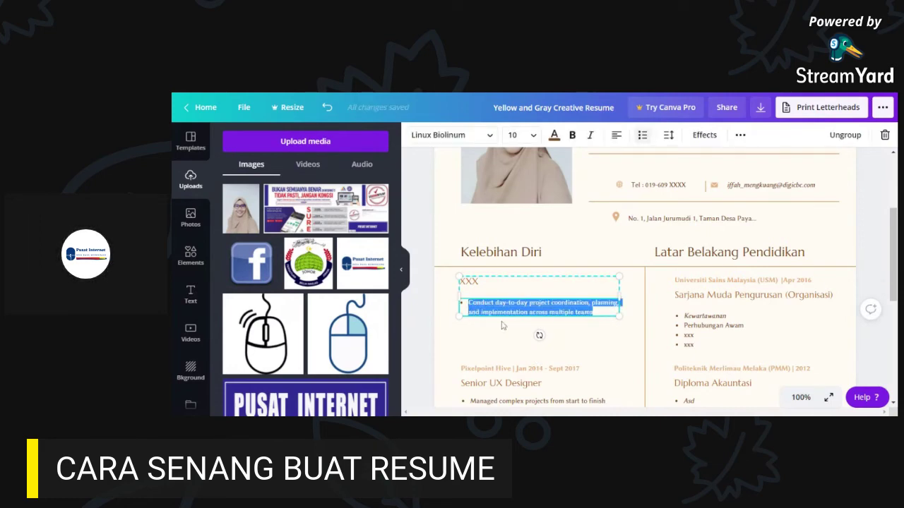
left_click(490, 285)
double_click(497, 287)
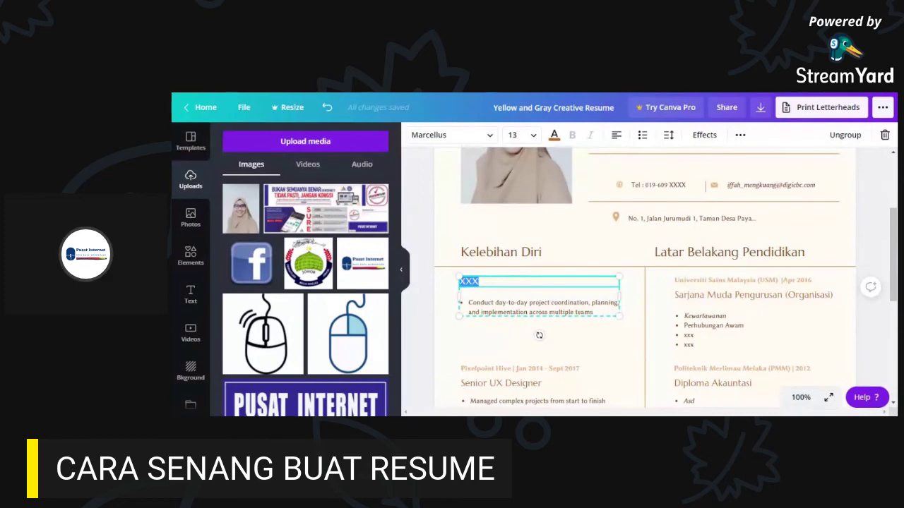
type("Kelebih")
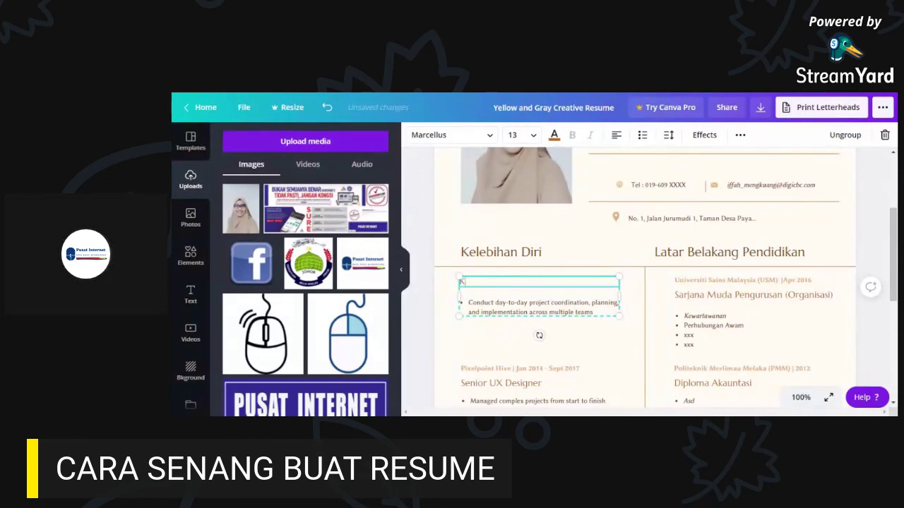
type("an")
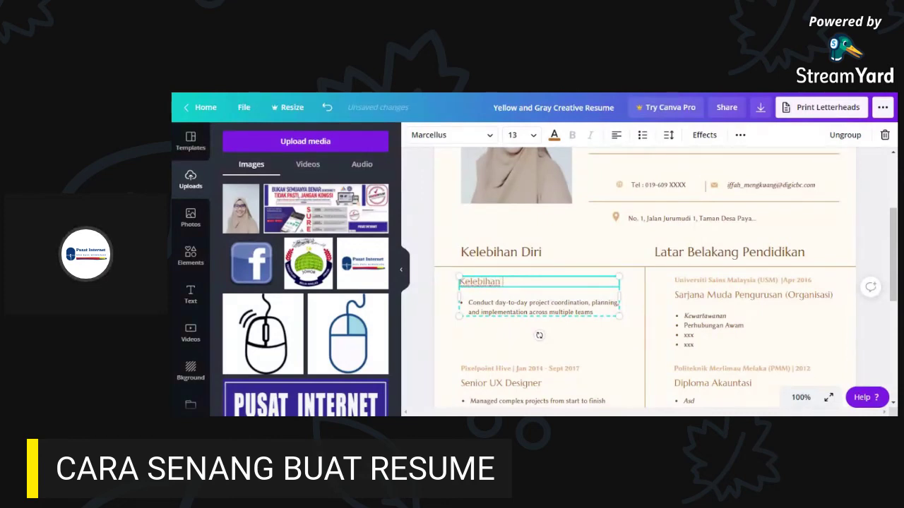
type(" Berbahasa")
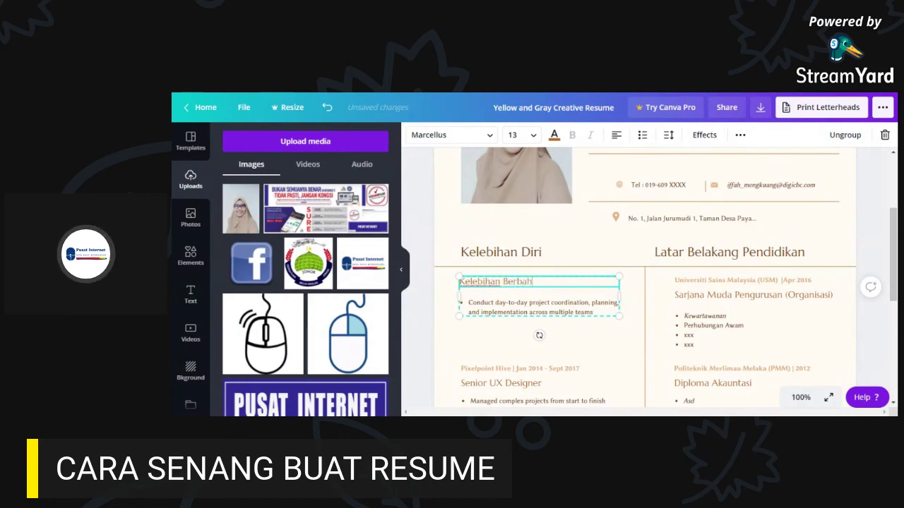
left_click(528, 311)
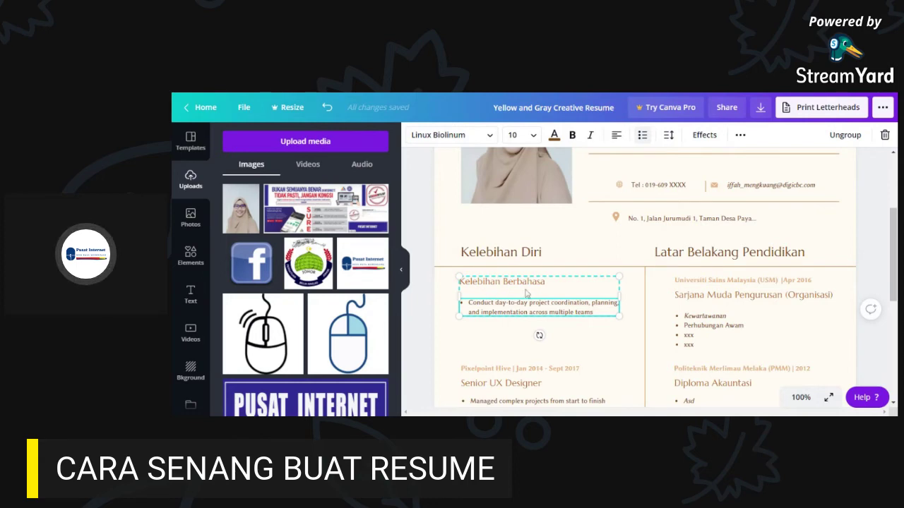
- Replace the placeholder bullet with 'Bahasa Mandarin (Bercakap) (Menulis)', correcting typos
left_click_drag(594, 312, 473, 303)
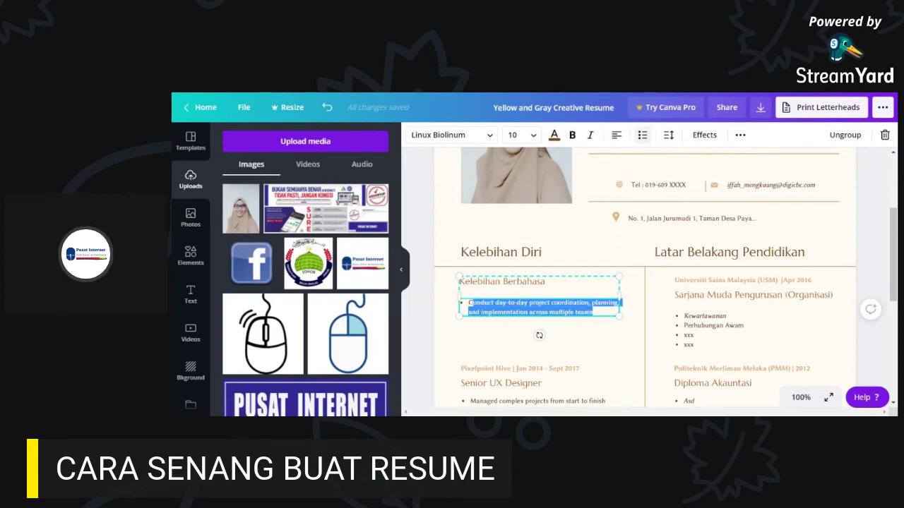
key("BackSpace")
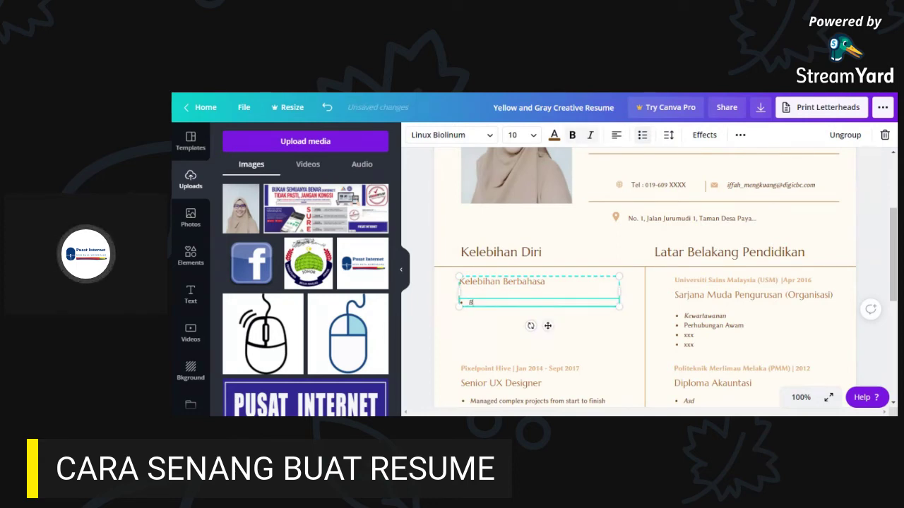
type("Bhasa Man")
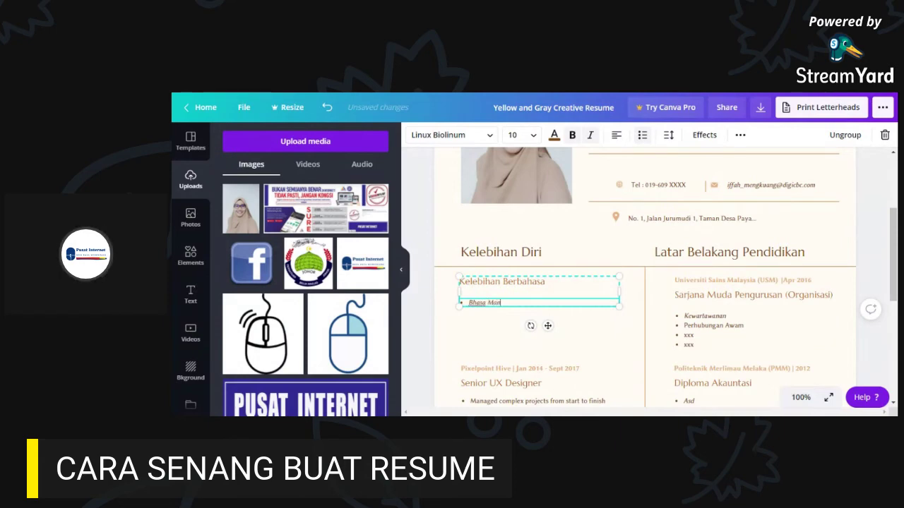
type("a")
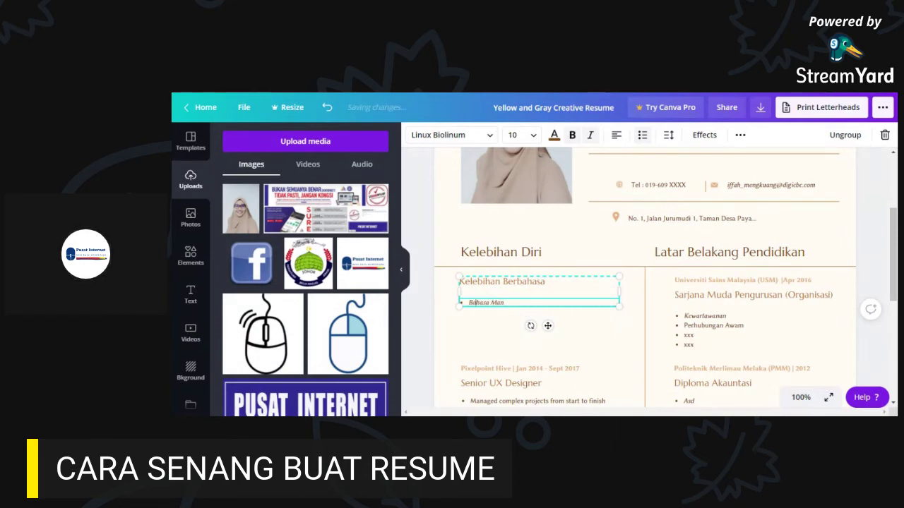
type("darin (")
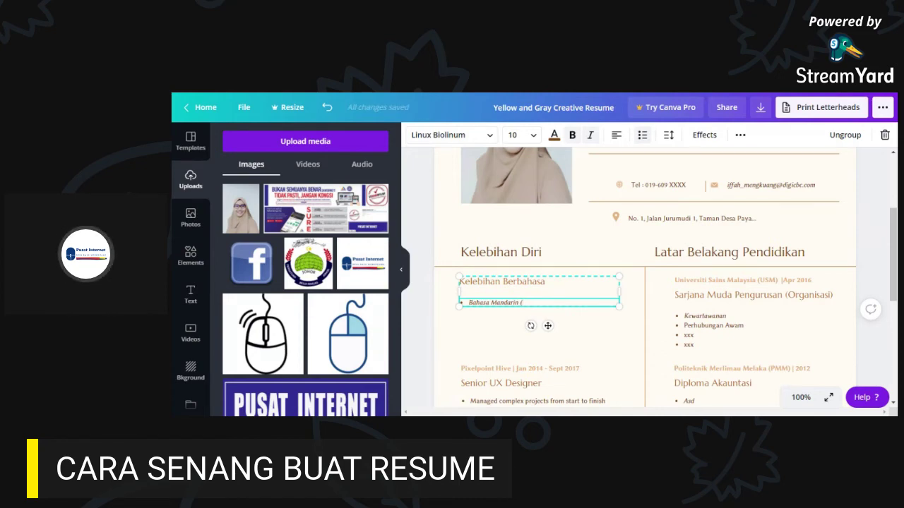
type("B")
type("ERTUTU")
key("BackSpace")
key("BackSpace")
key("BackSpace")
key("BackSpace")
key("BackSpace")
key("BackSpace")
key("BackSpace")
type("Berc")
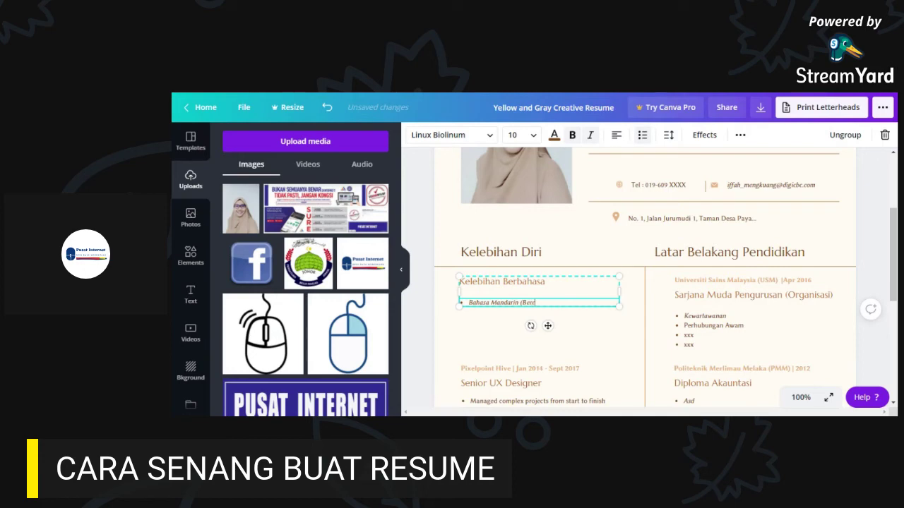
type("akap)")
key("BackSpace")
key("BackSpace")
key("BackSpace")
key("BackSpace")
key("BackSpace")
key("BackSpace")
type("RCAKAP)")
key("BackSpace")
key("BackSpace")
key("BackSpace")
key("BackSpace")
key("BackSpace")
type("rcakap) (Mel")
key("BackSpace")
type("nulis)")
- Fill in the 1/10 ratings inside the Bercakap and Menulis brackets
type("7//")
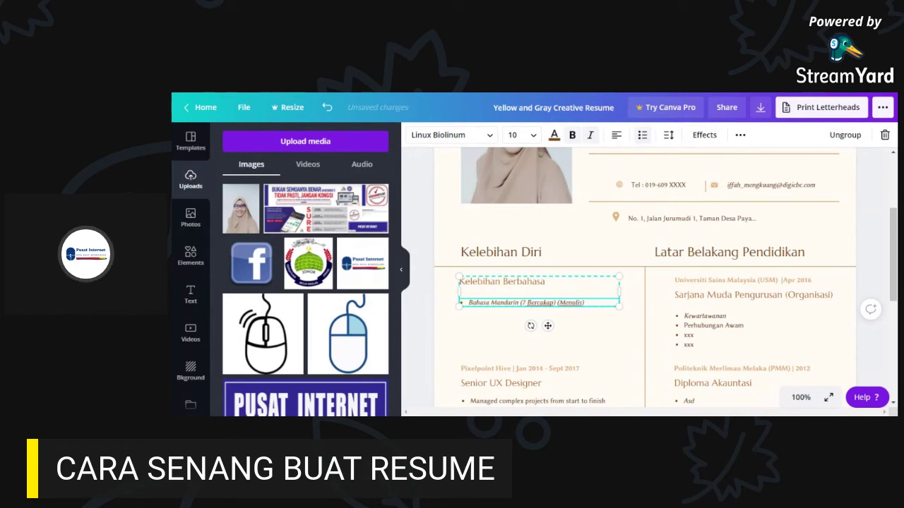
key("BackSpace")
key("BackSpace")
key("BackSpace")
type("3")
key("BackSpace")
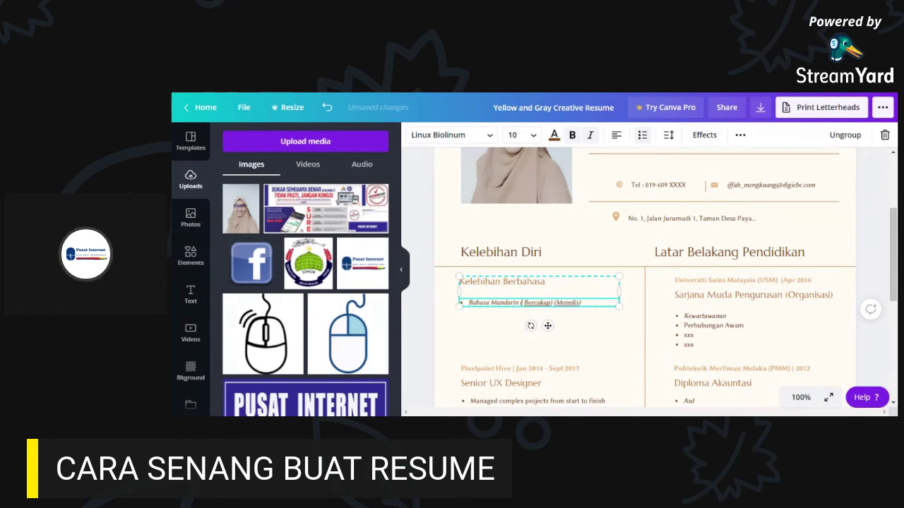
type("1/10")
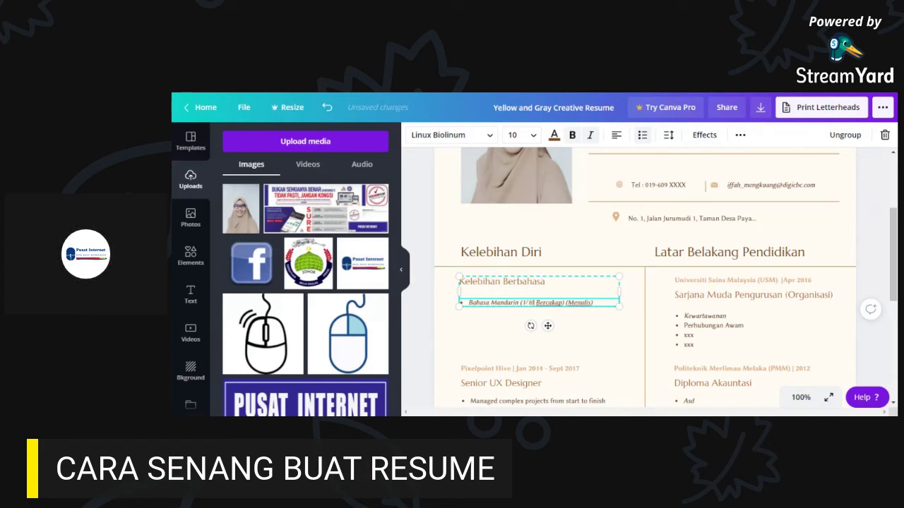
type("1/10")
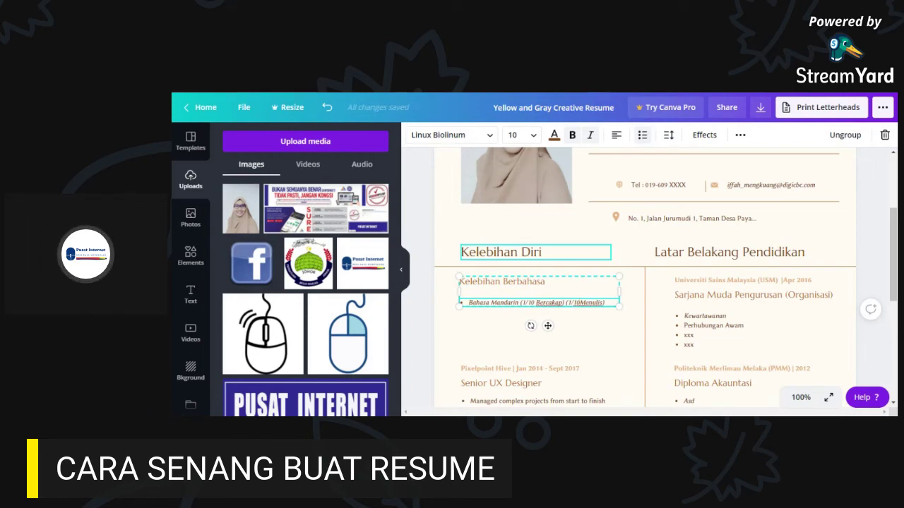
type(" - ")
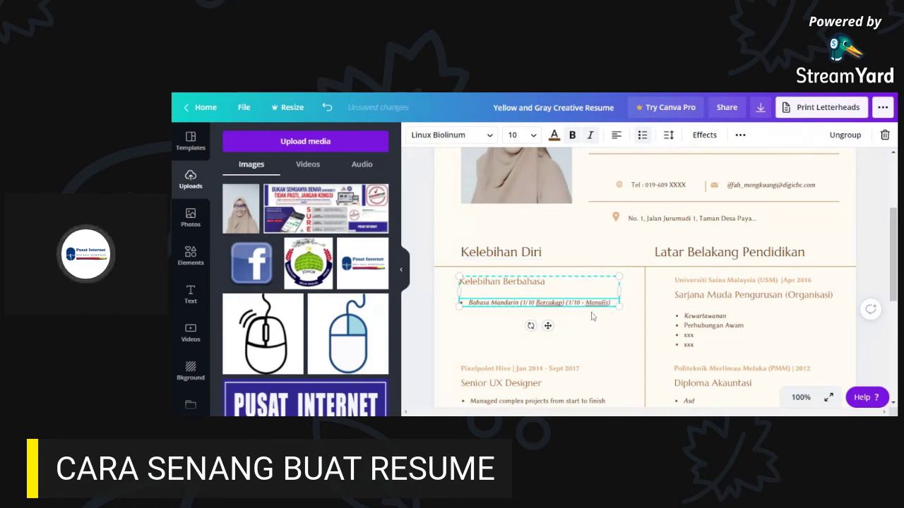
type("-")
left_click(801, 397)
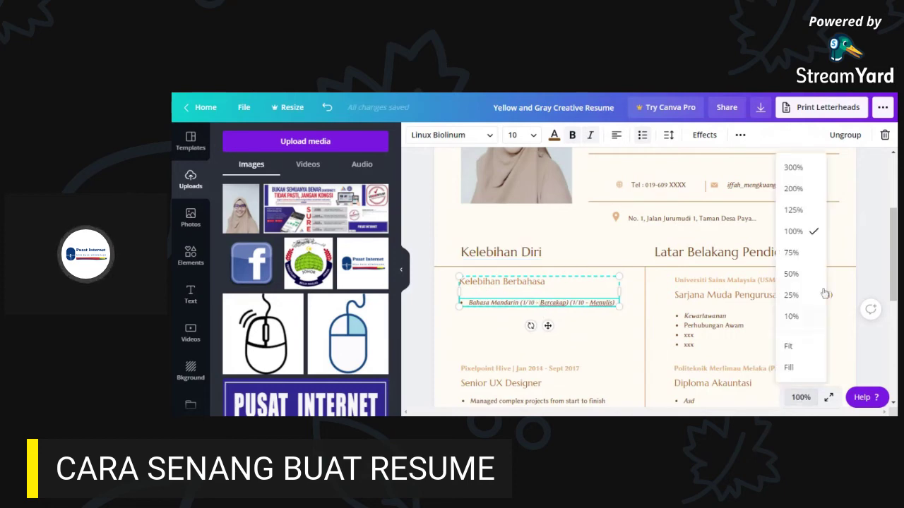
left_click(799, 196)
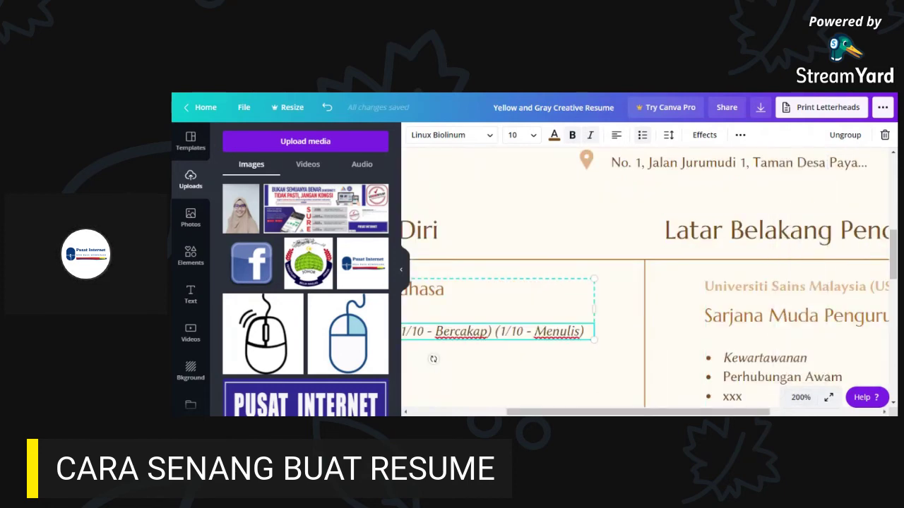
left_click_drag(741, 413, 649, 413)
left_click(639, 395)
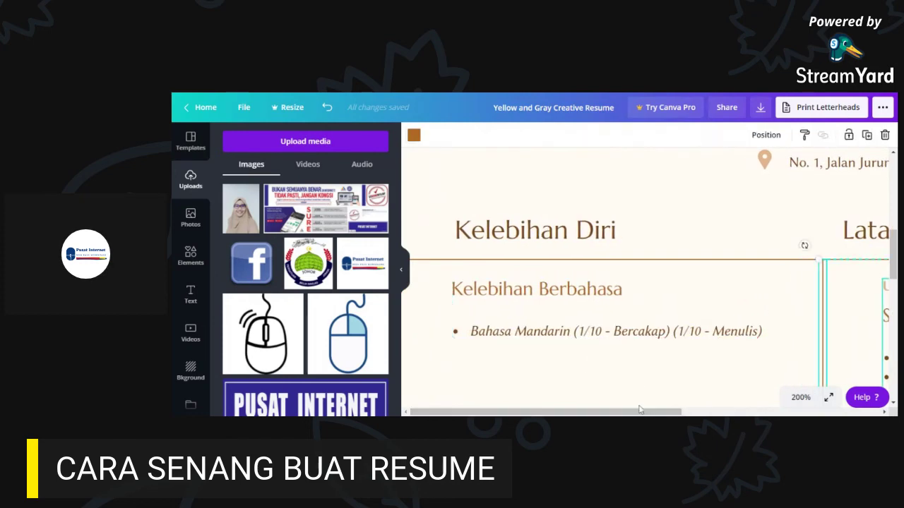
left_click(541, 333)
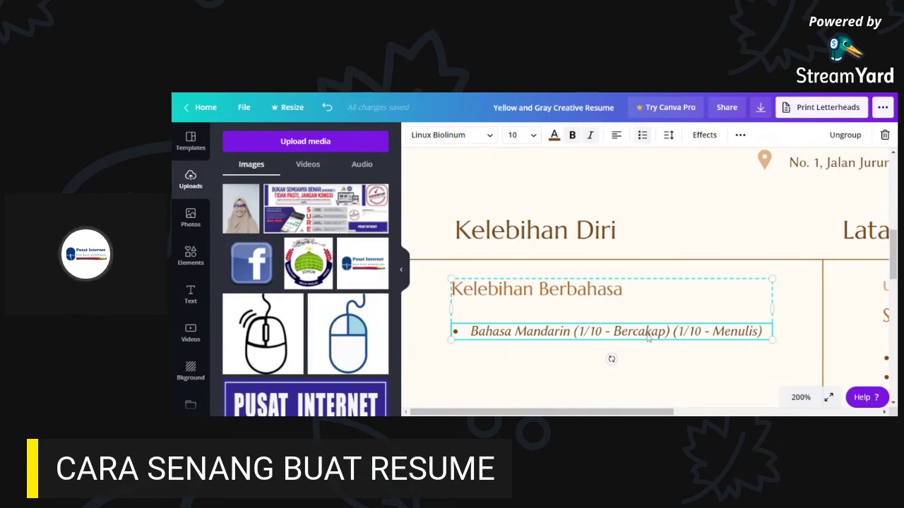
double_click(616, 335)
key("Left")
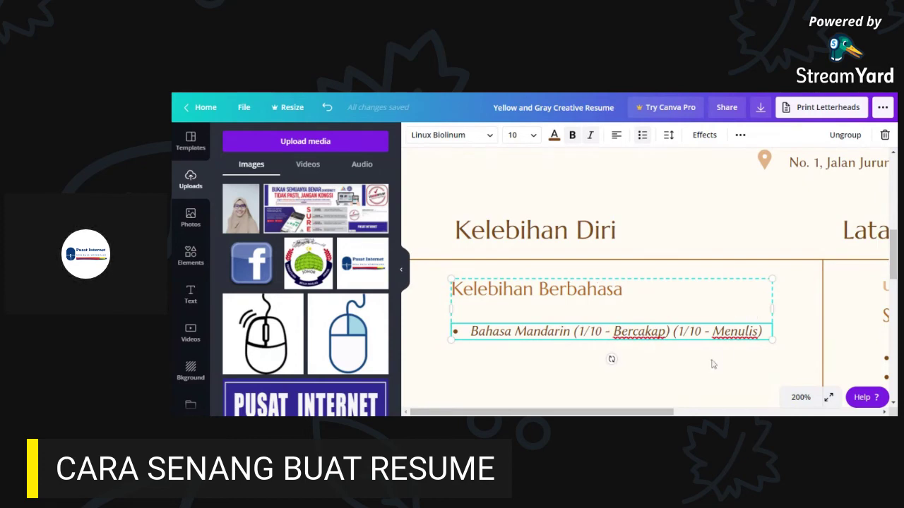
left_click(713, 365)
left_click(800, 398)
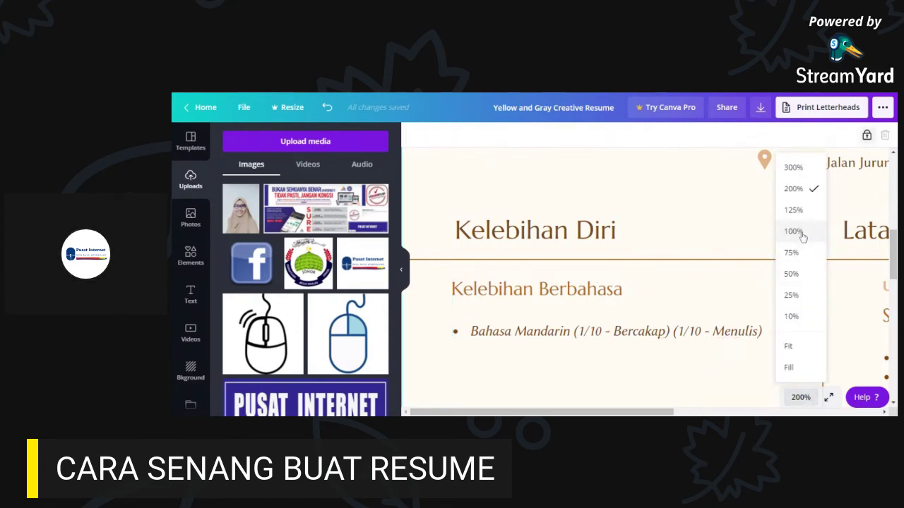
left_click(798, 233)
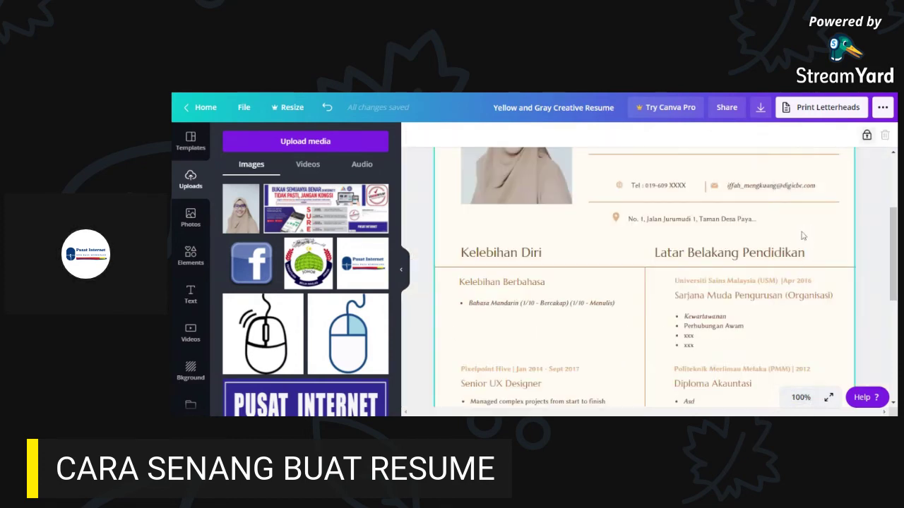
left_click(546, 308)
- Add a first bullet reading 'Bahasa Melayu (10/10 - Bercakap) (8/10 - Menulis)'
double_click(610, 305)
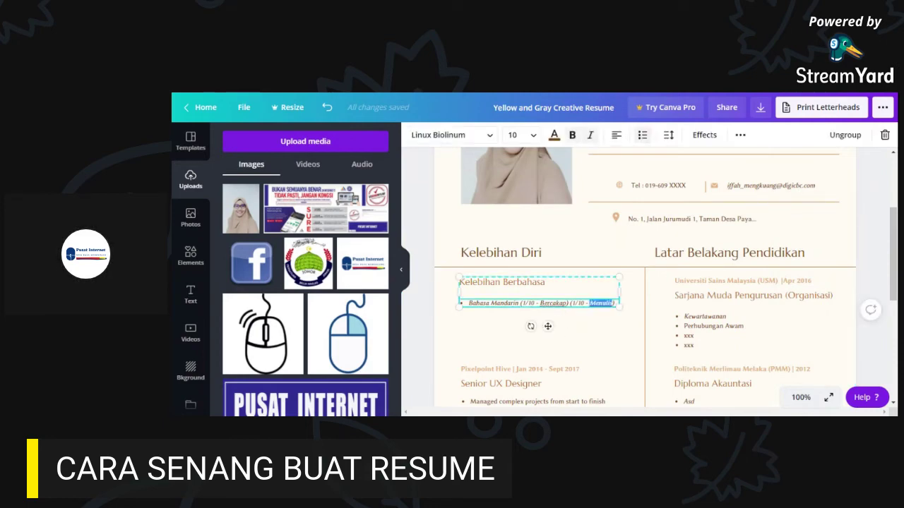
left_click(468, 303)
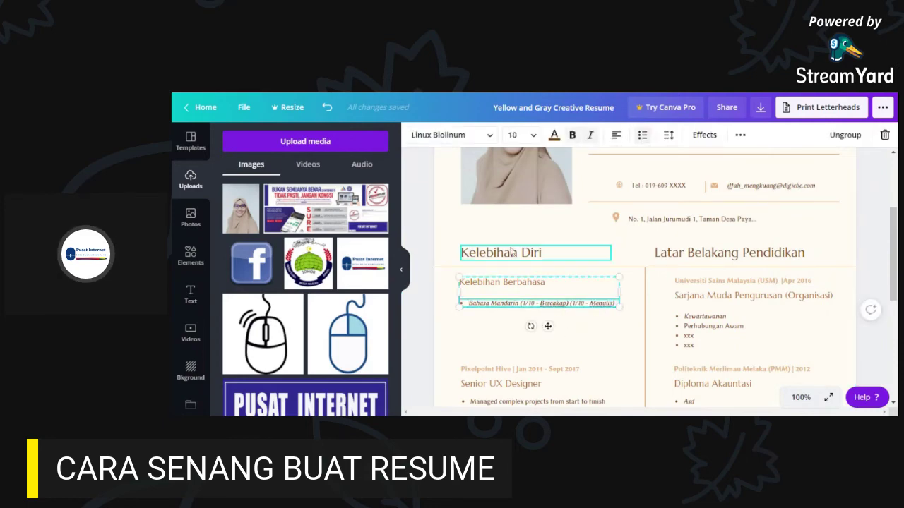
key("Return")
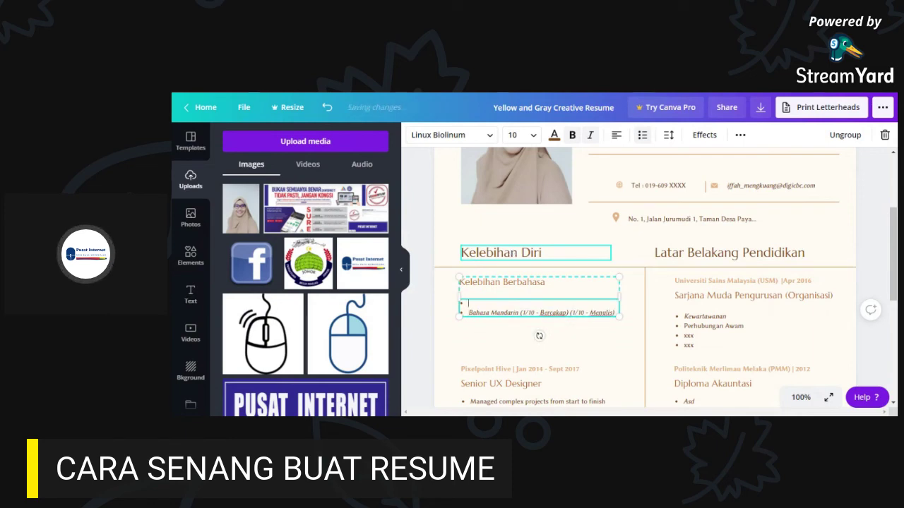
type("Bahasa Melayu")
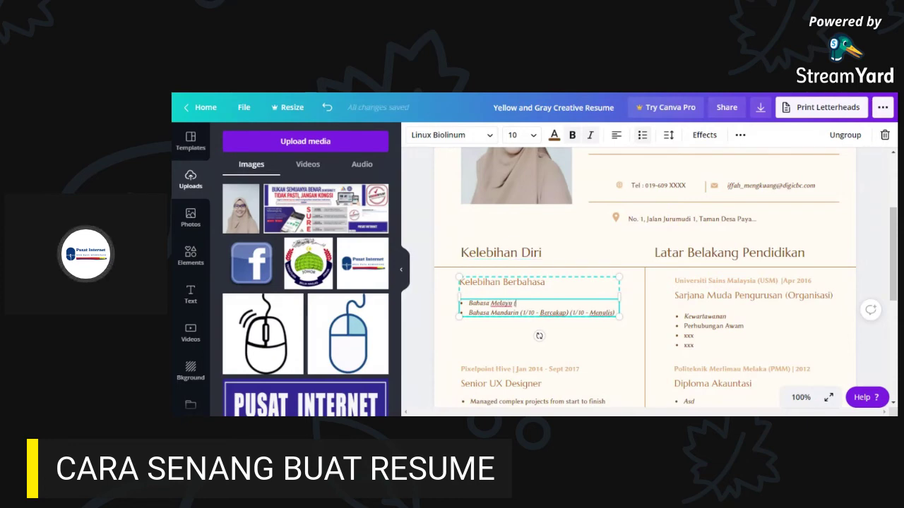
type("(10/10 - Bercakap) (")
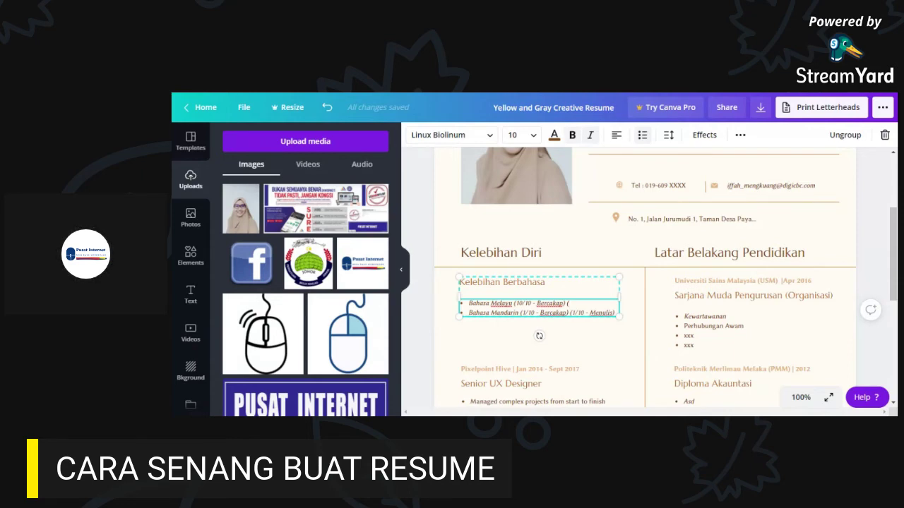
type("8")
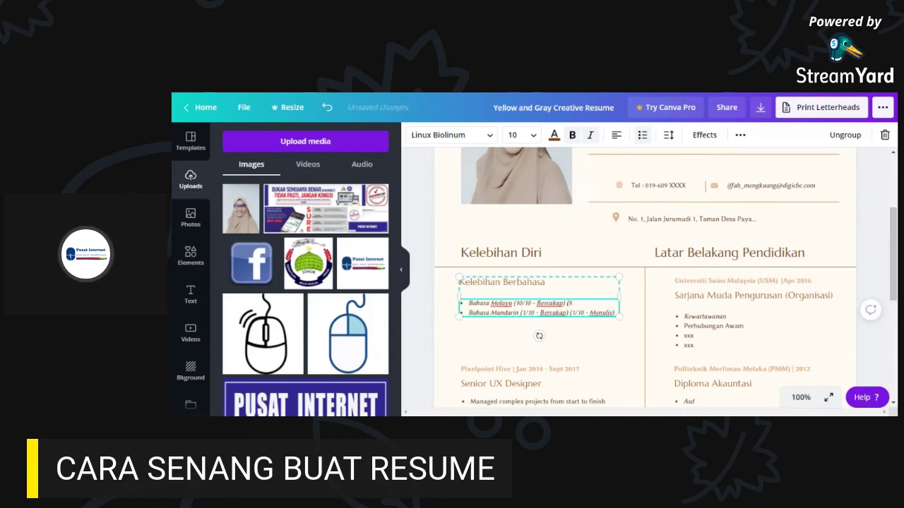
type("&")
type("10 -")
type(" Menulis")
key("Return")
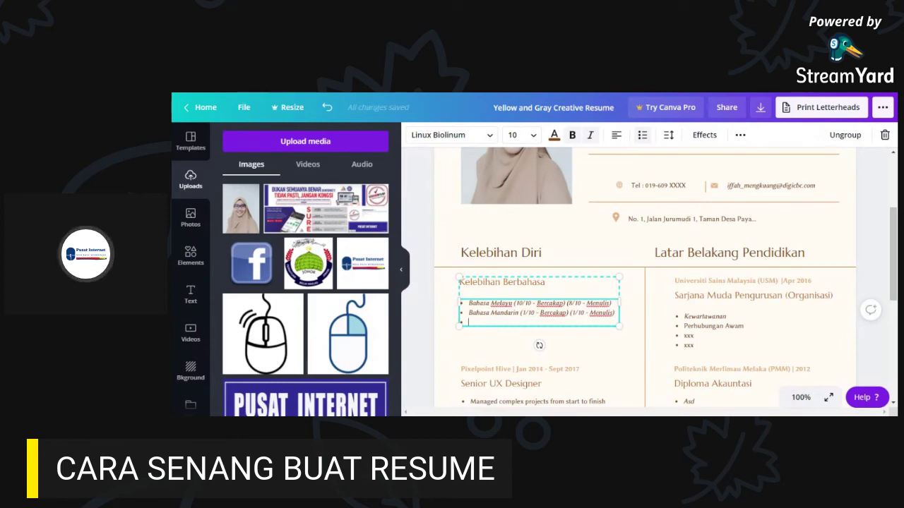
key("BackSpace")
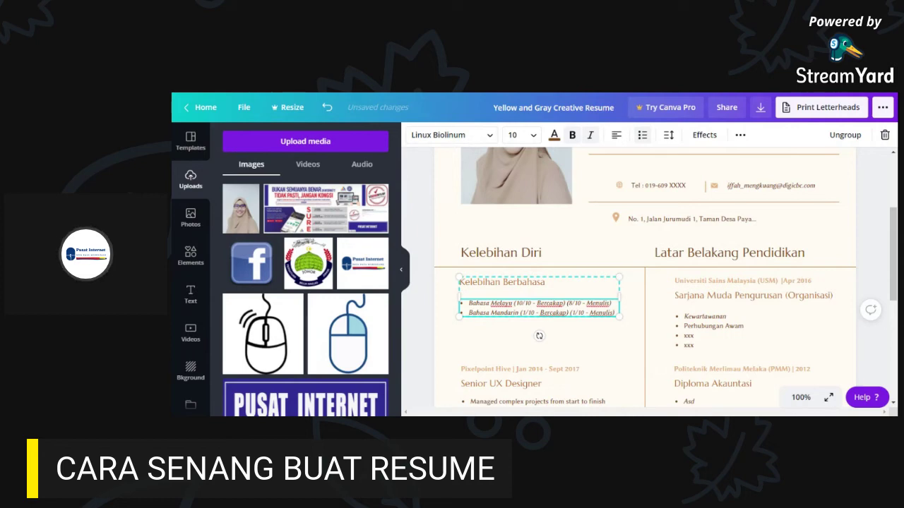
- Insert a 'Bahasa Inggeris (7/10 - Bercakap) (8/10 - Menulis)' bullet between Melayu and Mandarin
key("Return")
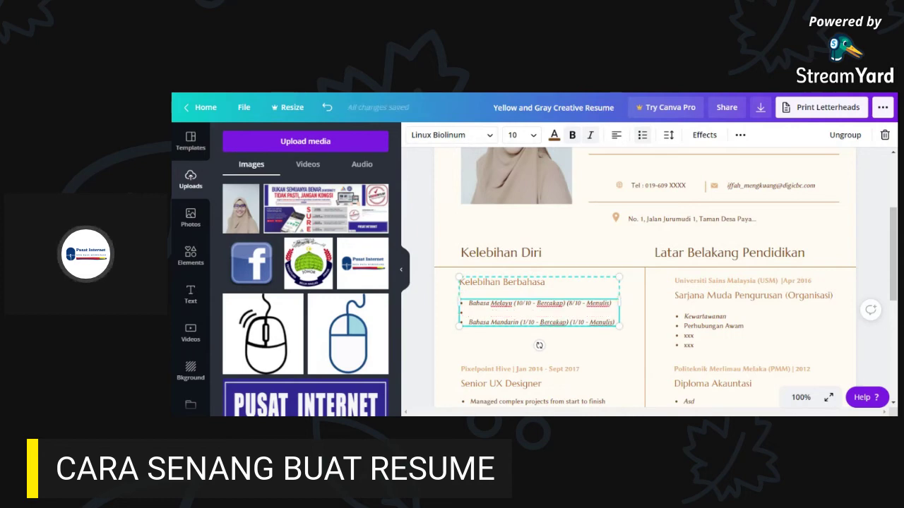
type("Bahasa")
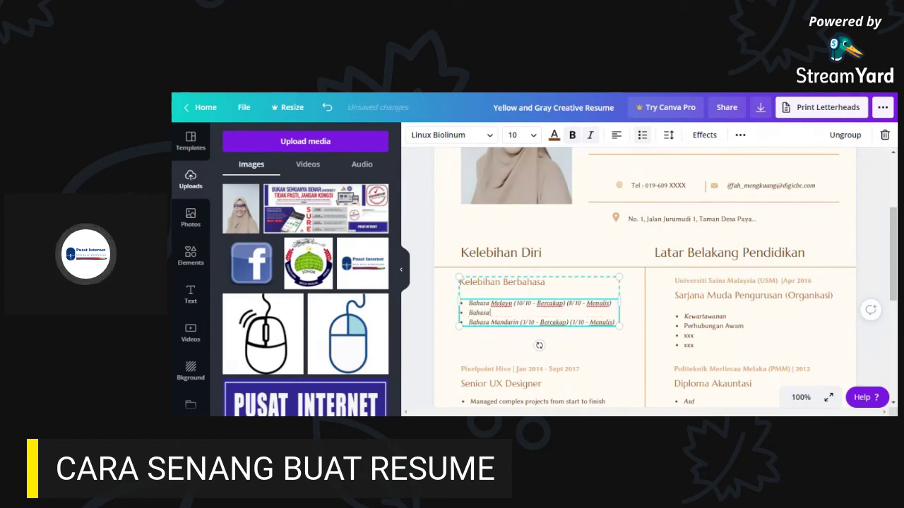
type(" Ingger")
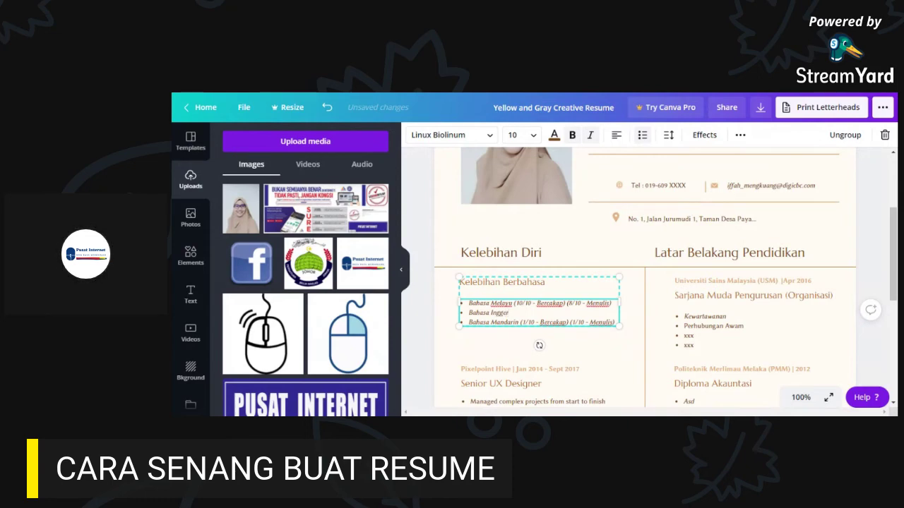
type("is")
key("BackSpace")
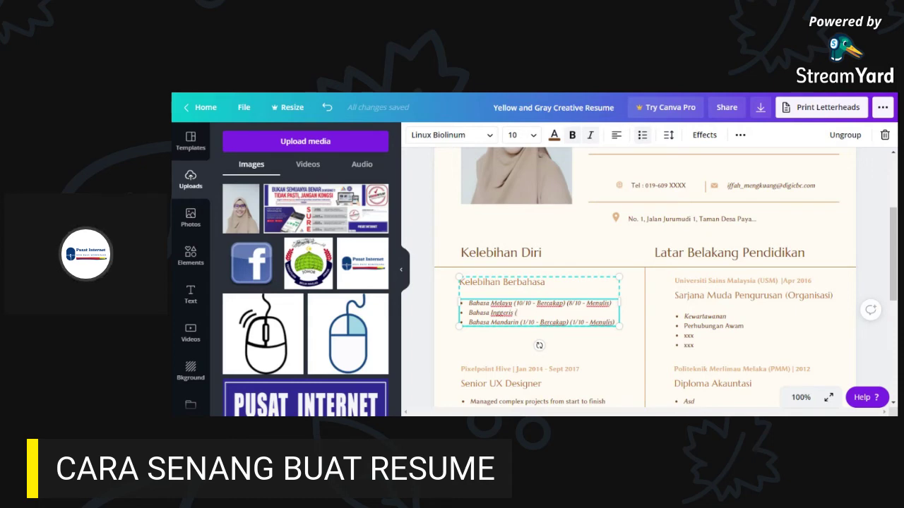
type("7/10 - Bercakap")
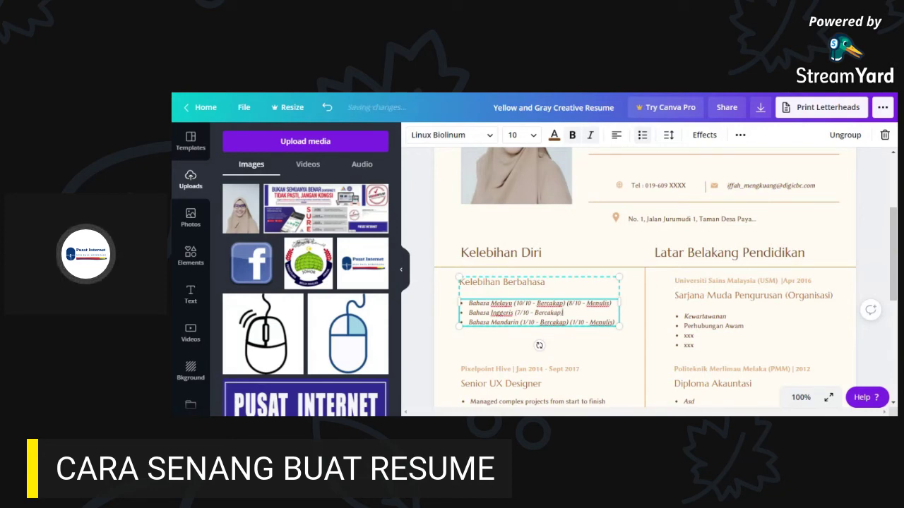
type(") (")
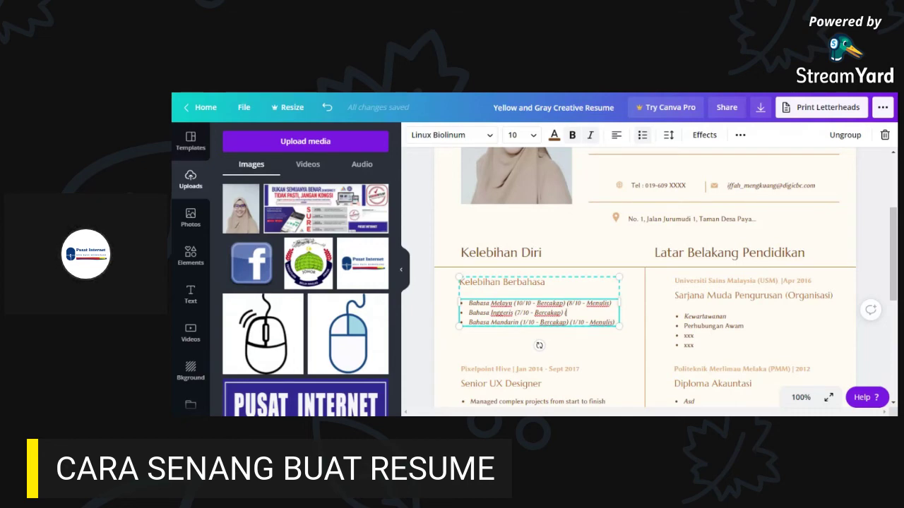
type("8/10 - Menulis)")
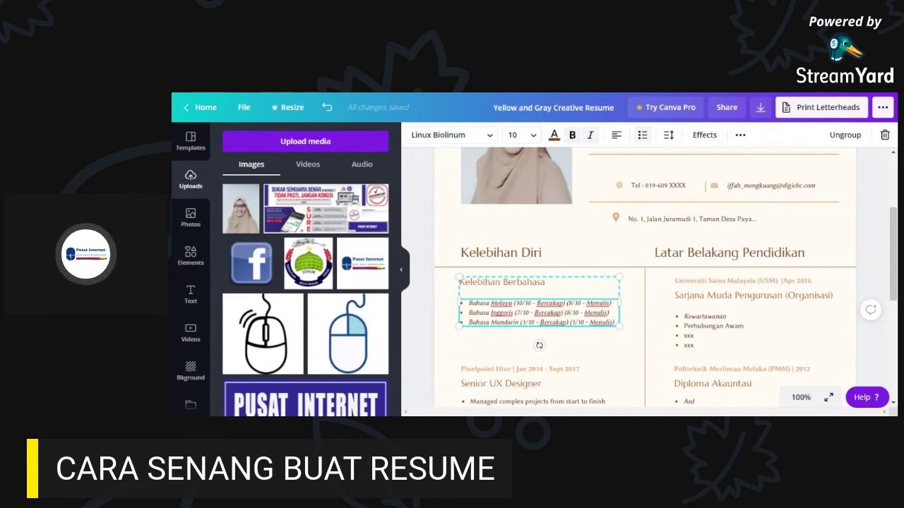
left_click_drag(616, 322, 457, 322)
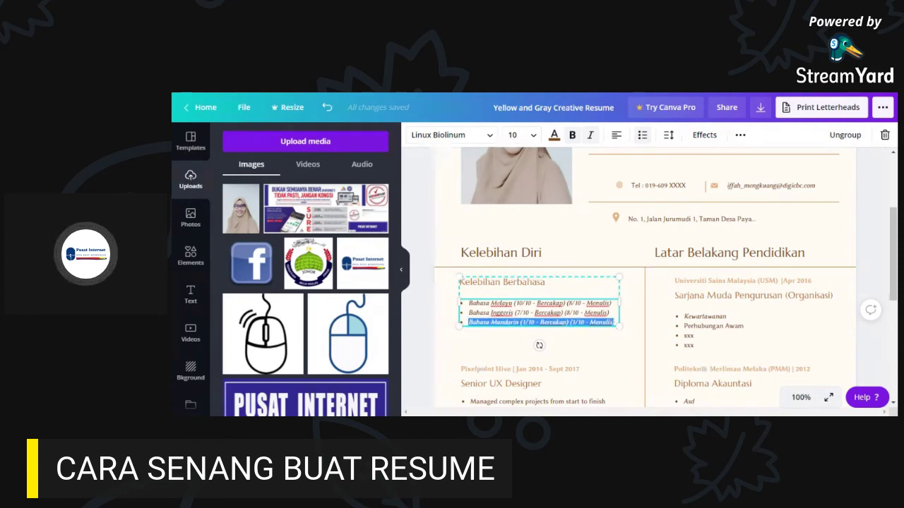
left_click(573, 322)
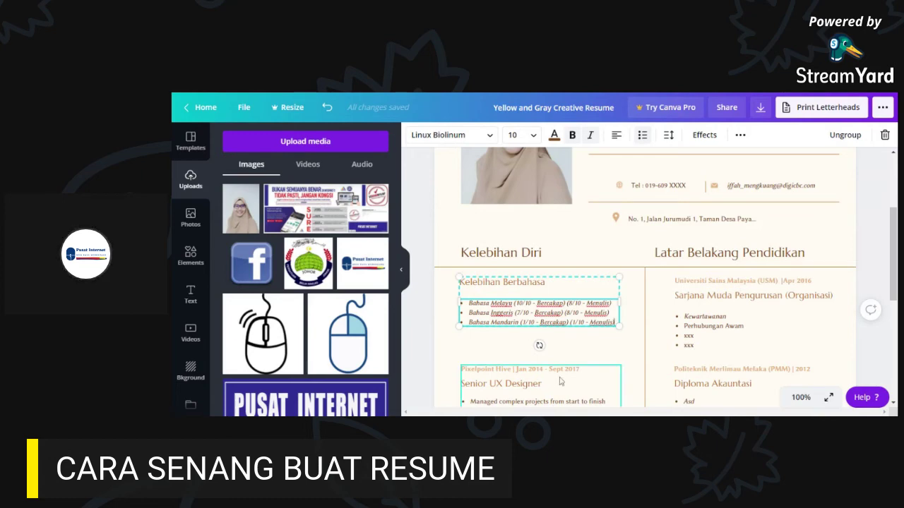
left_click(627, 346)
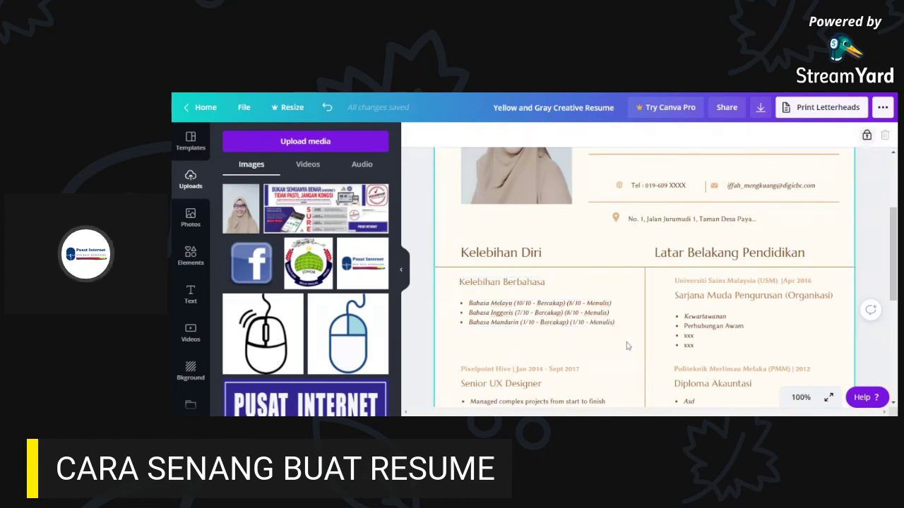
scroll(627, 346, "down", 2)
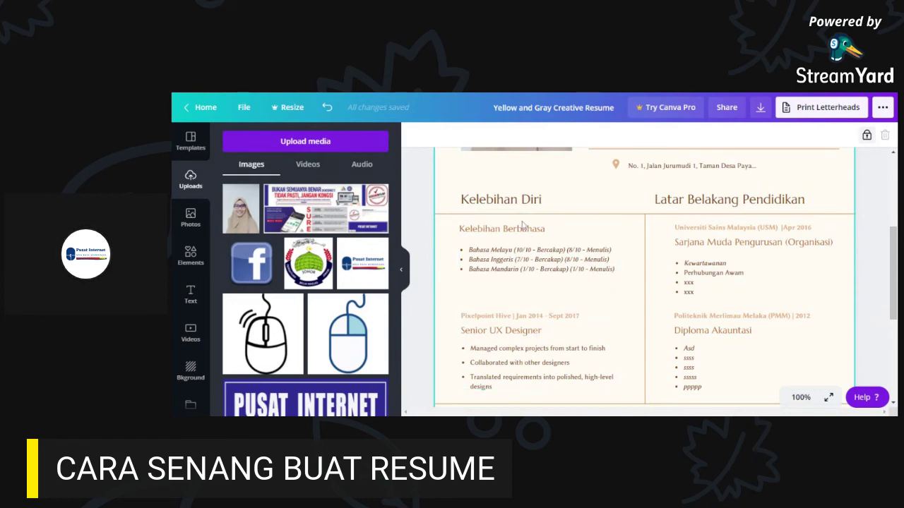
left_click(524, 333)
left_click(506, 319)
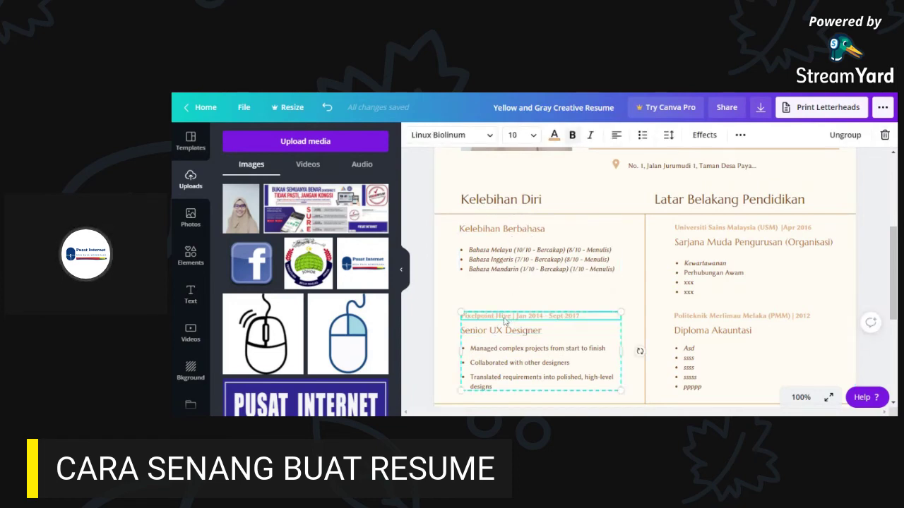
- Delete the Pixelpoint Hive date line, rename Senior UX Designer to 'Kelebihan Komputer', and move it up
key("Delete")
left_click(511, 335)
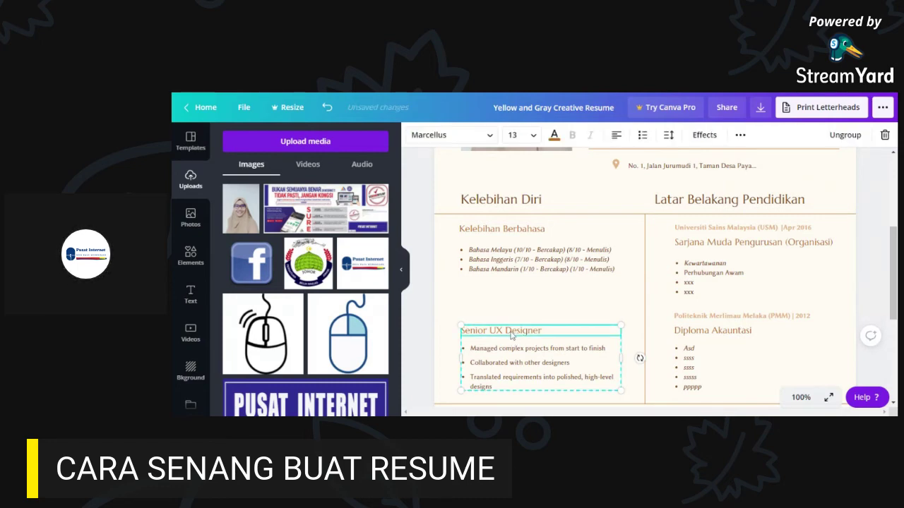
double_click(511, 336)
type("Kelebihan")
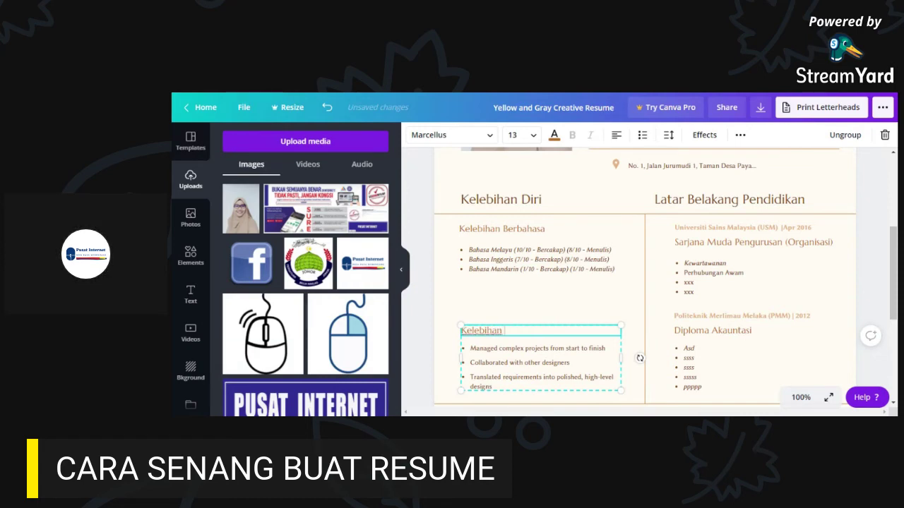
type(" Komputer")
left_click_drag(561, 339, 556, 292)
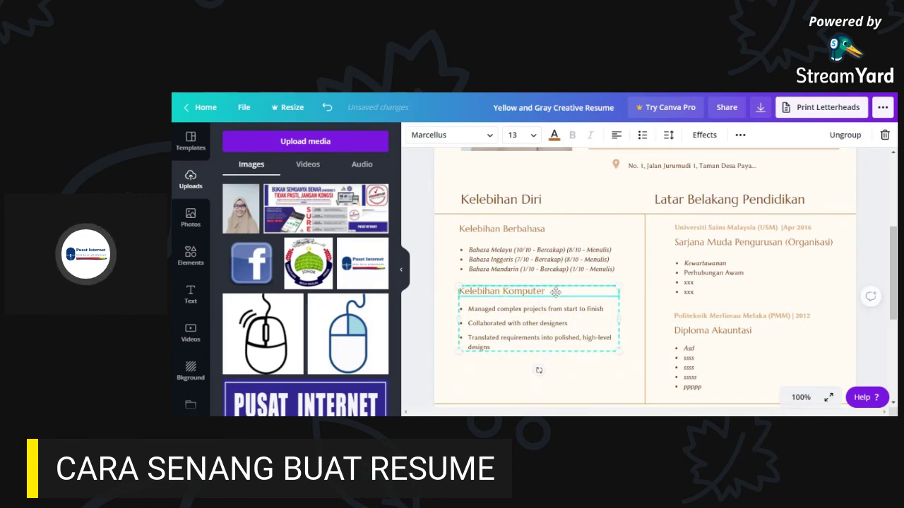
- Delete the 'Collaborated with other designers' bullet and highlight the remaining bullet's text
left_click(534, 324)
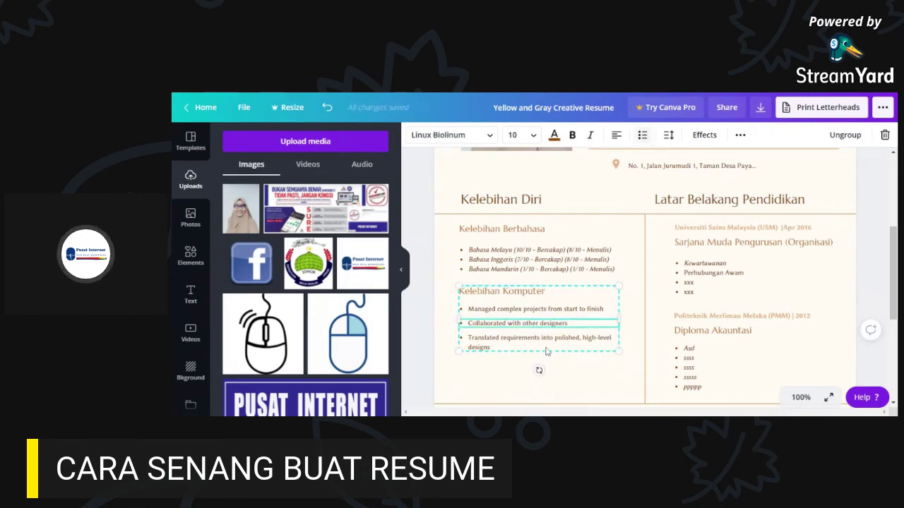
key("Delete")
key("Delete")
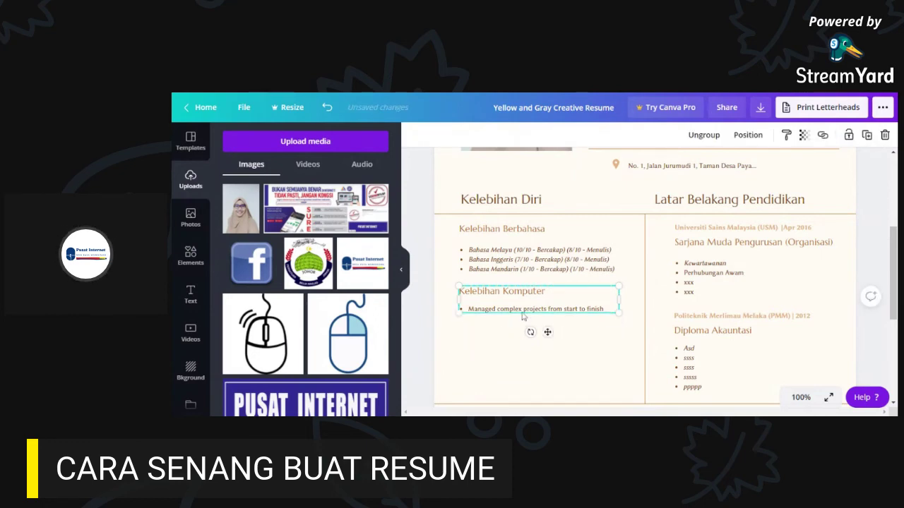
left_click(535, 309)
double_click(534, 309)
left_click_drag(606, 310, 468, 310)
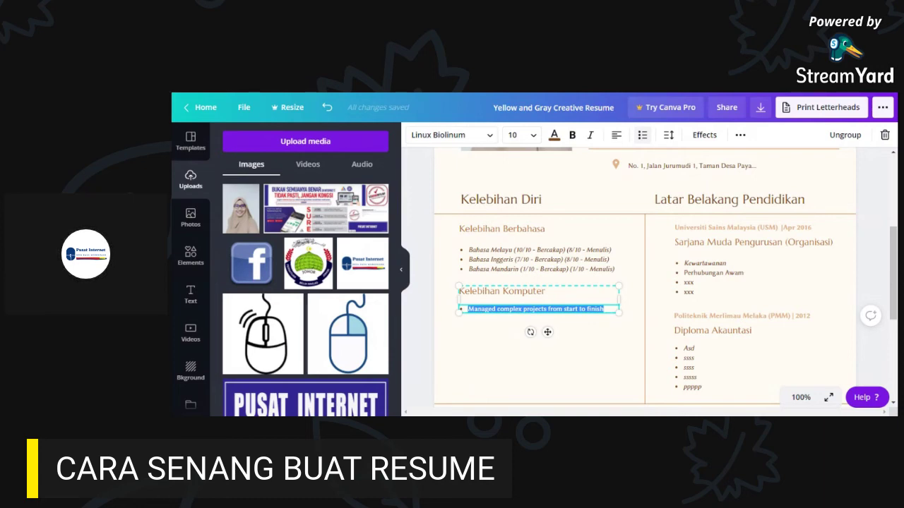
- Write the first bullet as 'Microsoft Office (Word, Excel, Powerpoint, Publisher)'
type("Microso")
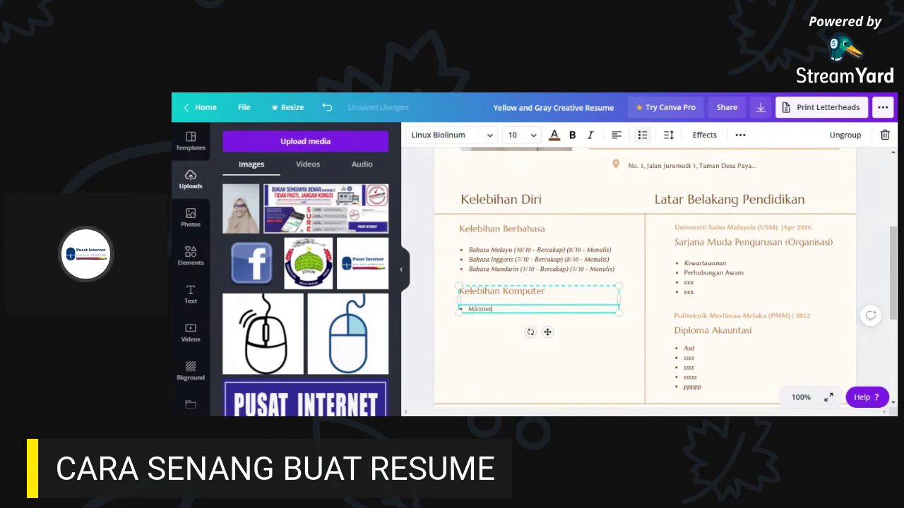
type("ft Office")
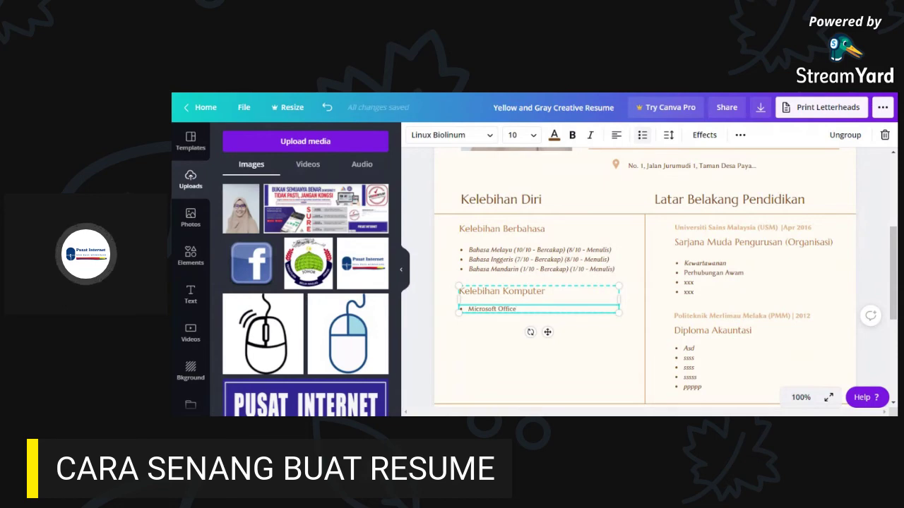
type(" (")
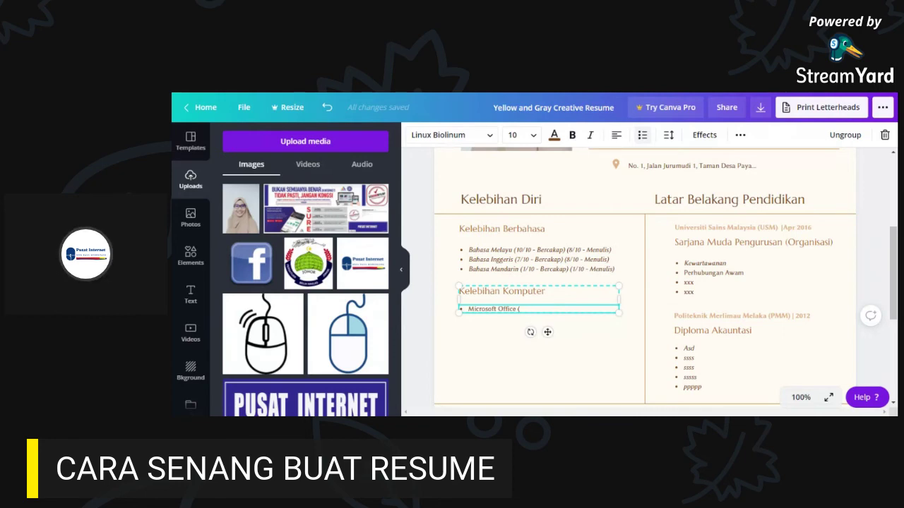
type("Word")
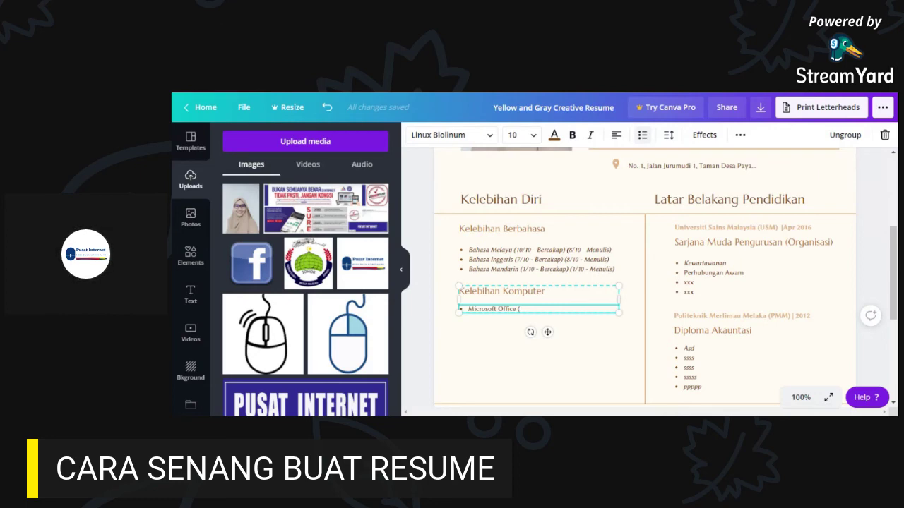
type(", Excel, Pow")
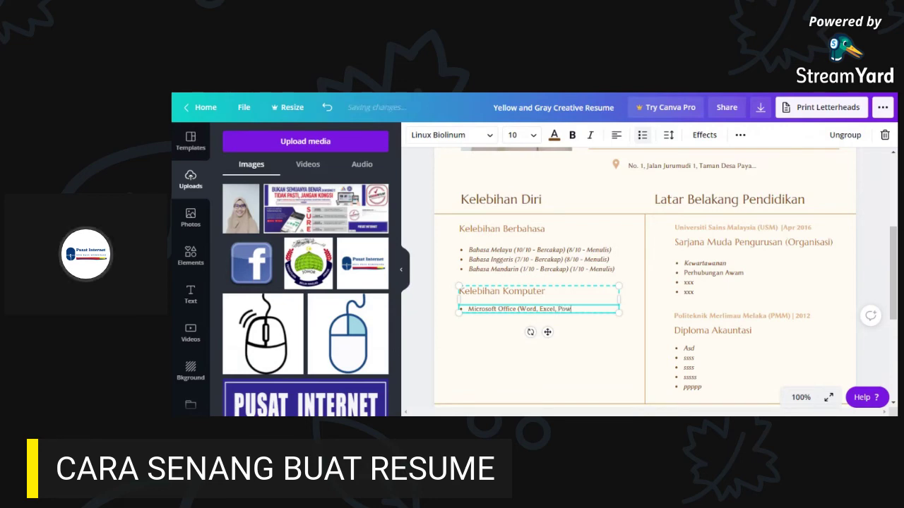
type("erpoint")
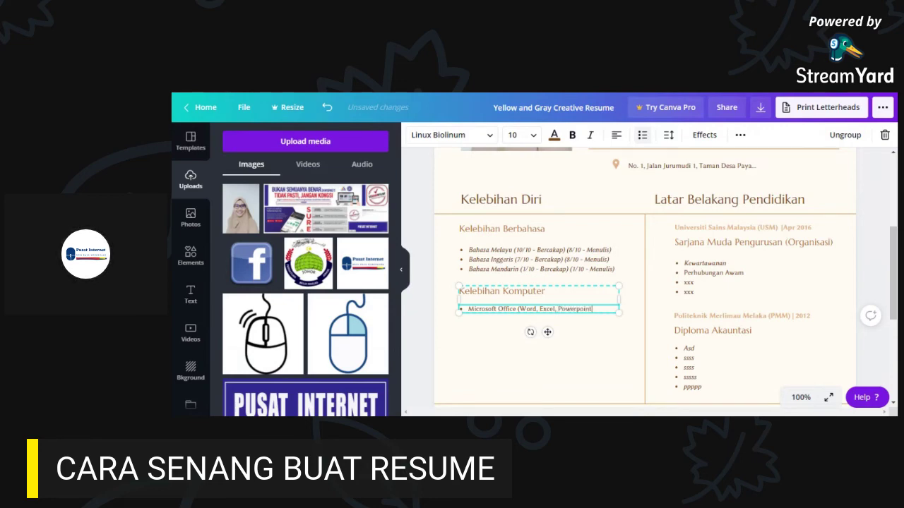
type(")")
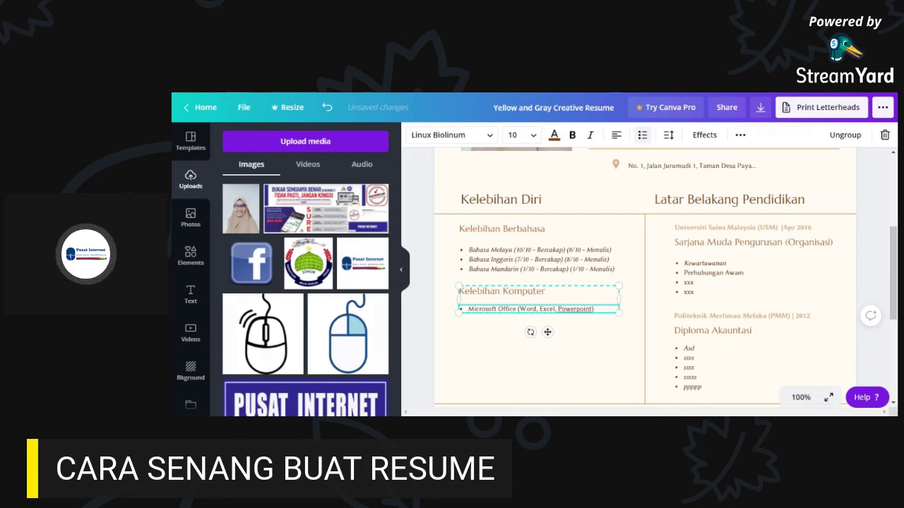
key("Left")
type(", Publisher")
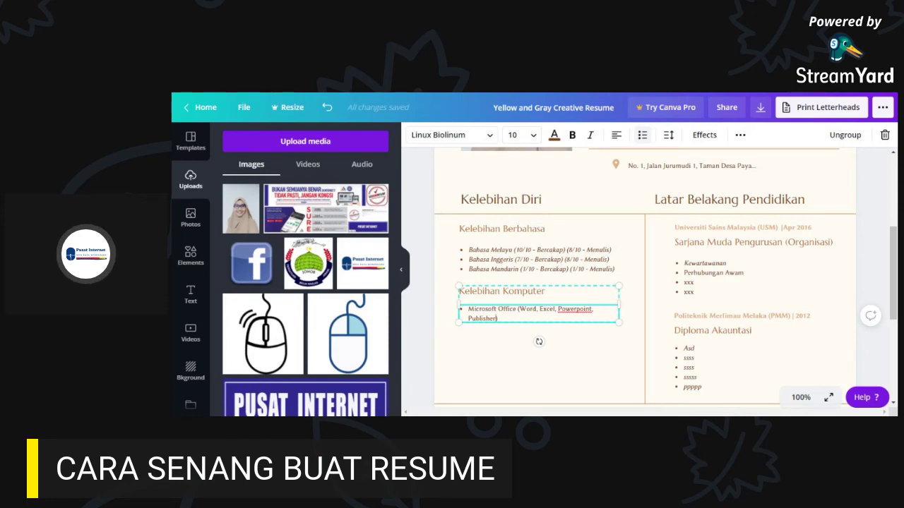
- Add a second bullet beginning 'Video Editing (' with a capitalised Editing
key("Return")
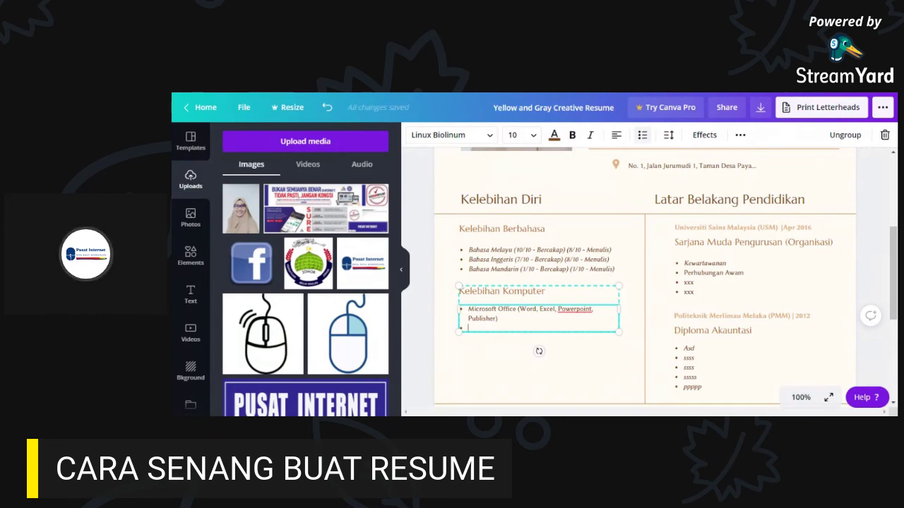
type("Video edit")
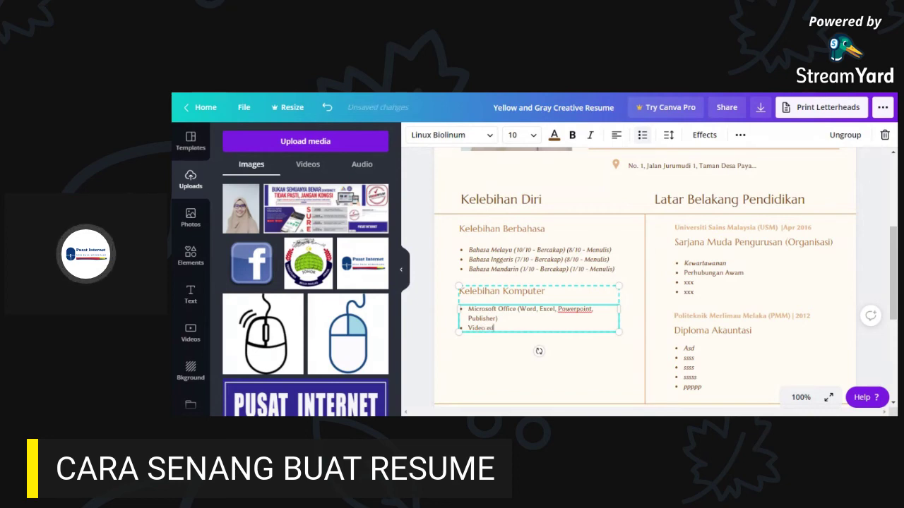
type("ing")
key("Delete")
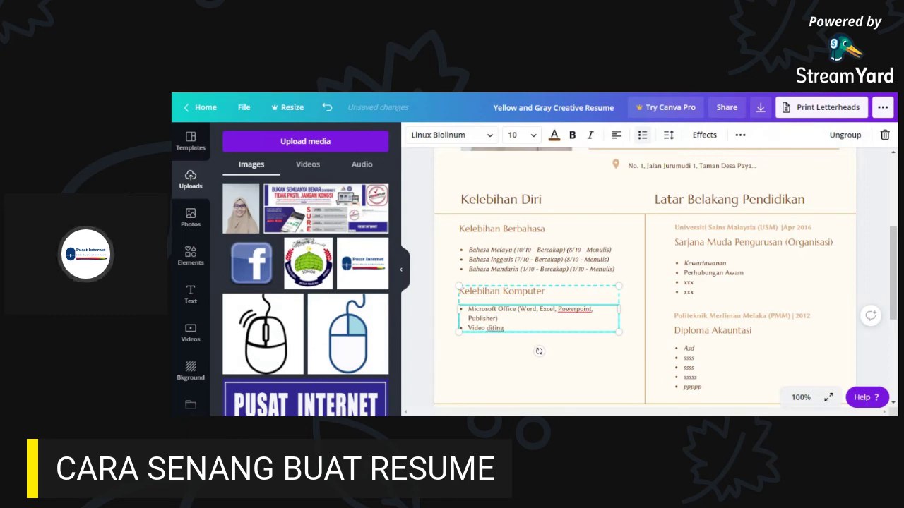
type("E")
type(" (")
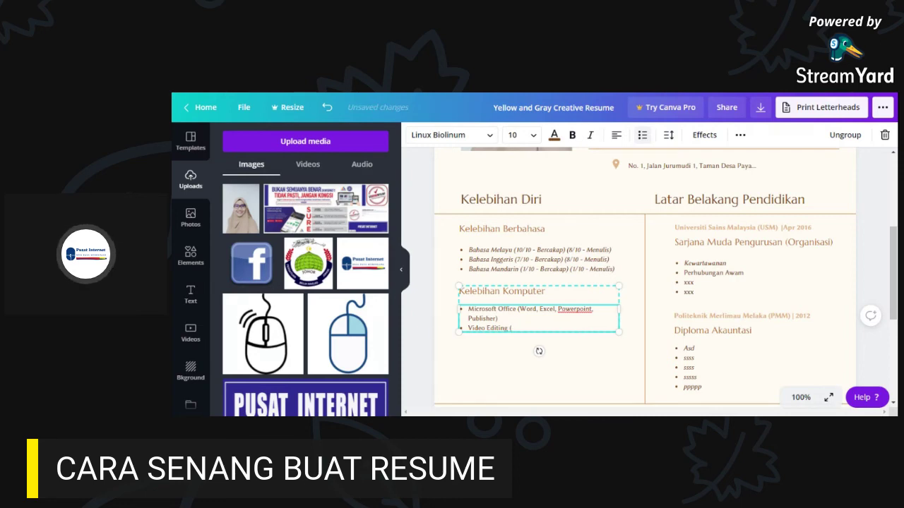
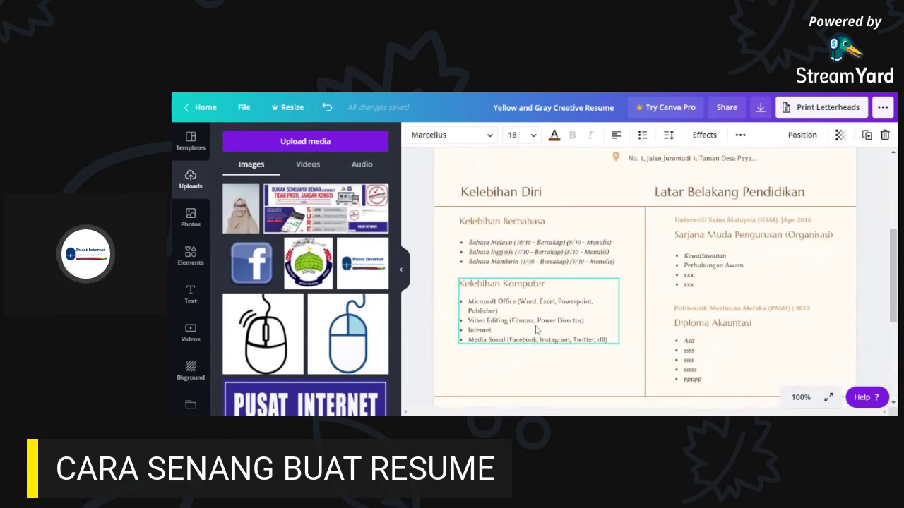
- Scroll down the resume to the Skills Summary and Awards Received section
scroll(536, 325, "down", 2)
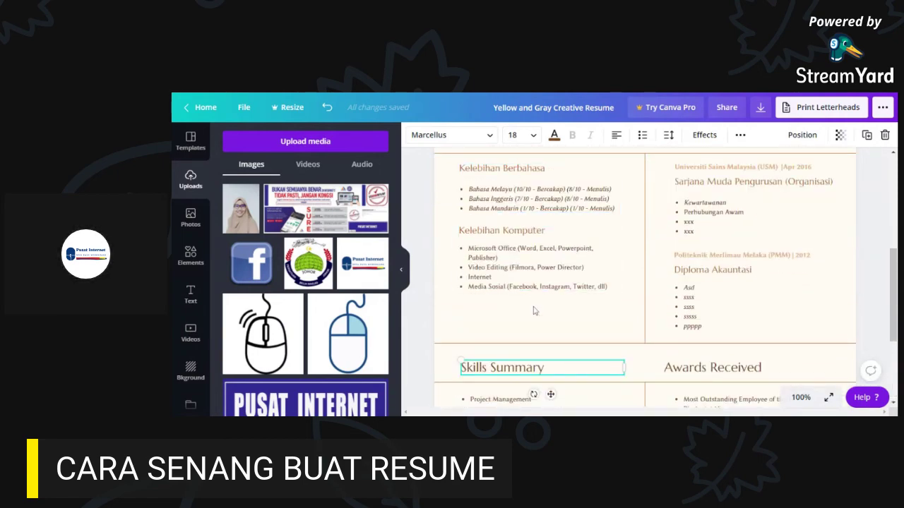
scroll(535, 310, "down", 3)
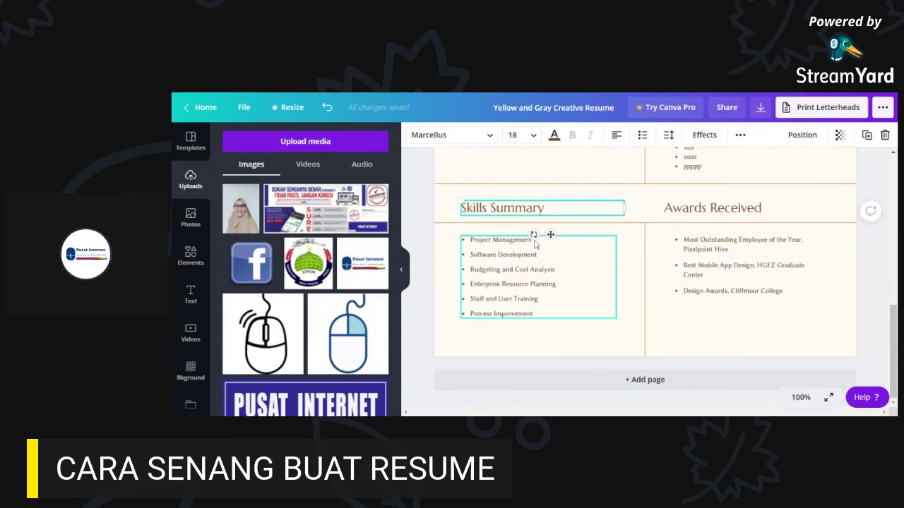
- Replace the 'Skills Summary' heading text with 'Kemahiran'
double_click(528, 209)
key("Right")
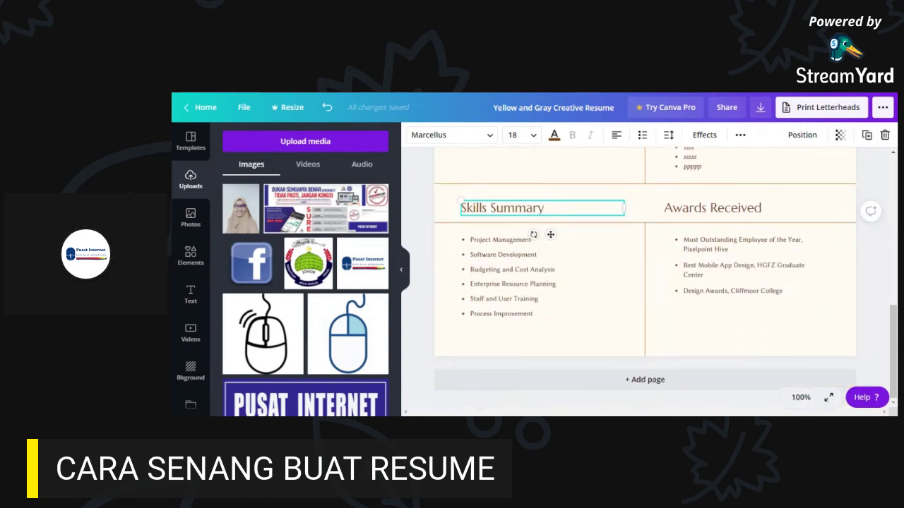
key("BackSpace")
key("BackSpace")
key("BackSpace")
key("BackSpace")
key("BackSpace")
key("BackSpace")
key("BackSpace")
key("BackSpace")
key("BackSpace")
key("BackSpace")
key("BackSpace")
key("BackSpace")
key("BackSpace")
key("BackSpace")
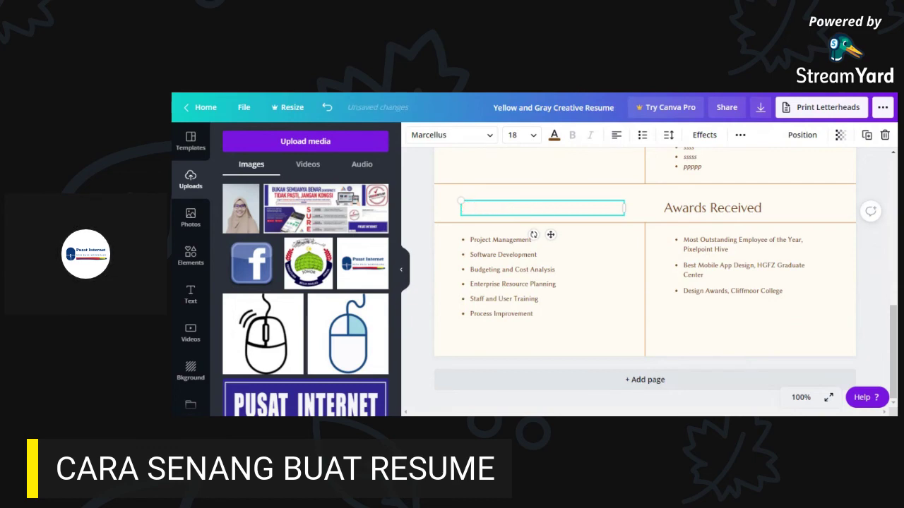
type("Kemahiran")
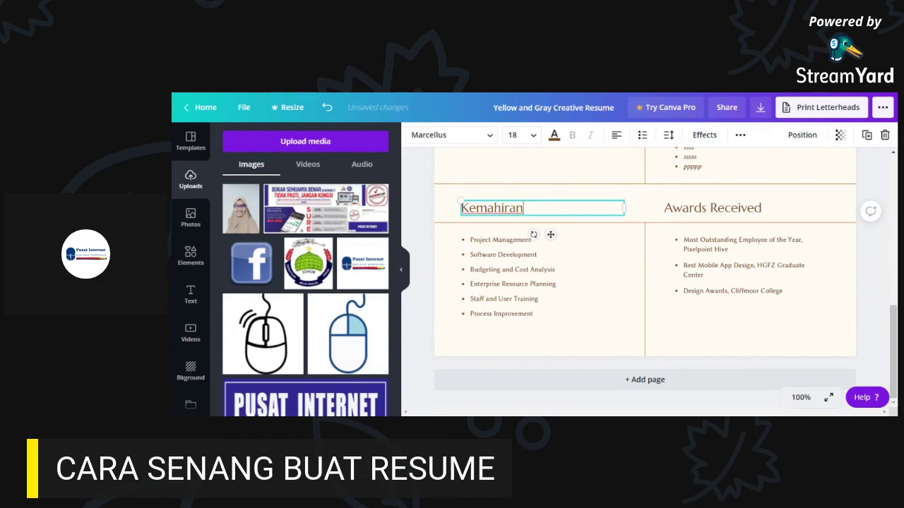
left_click(512, 282)
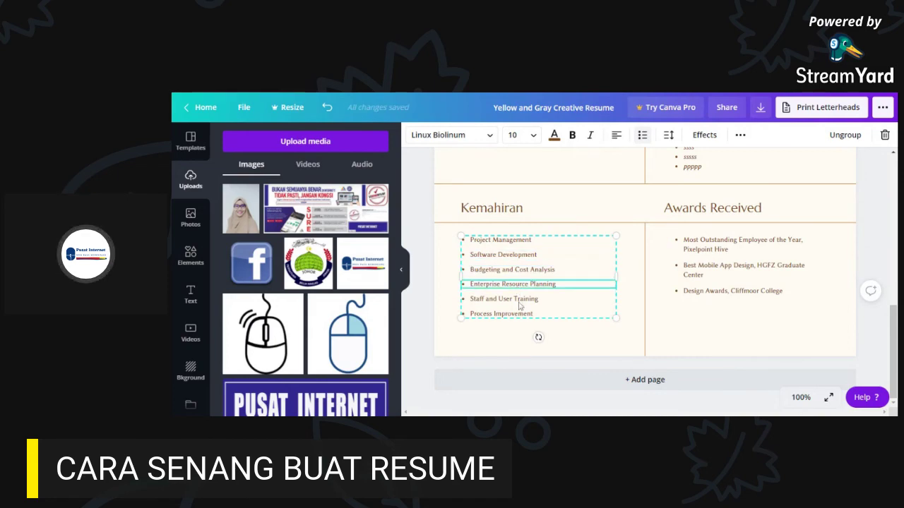
- Raise the Kelebihan Berbahasa list's line height to 1.66 and select the Kemahiran list
scroll(553, 302, "up", 3)
scroll(553, 302, "up", 1)
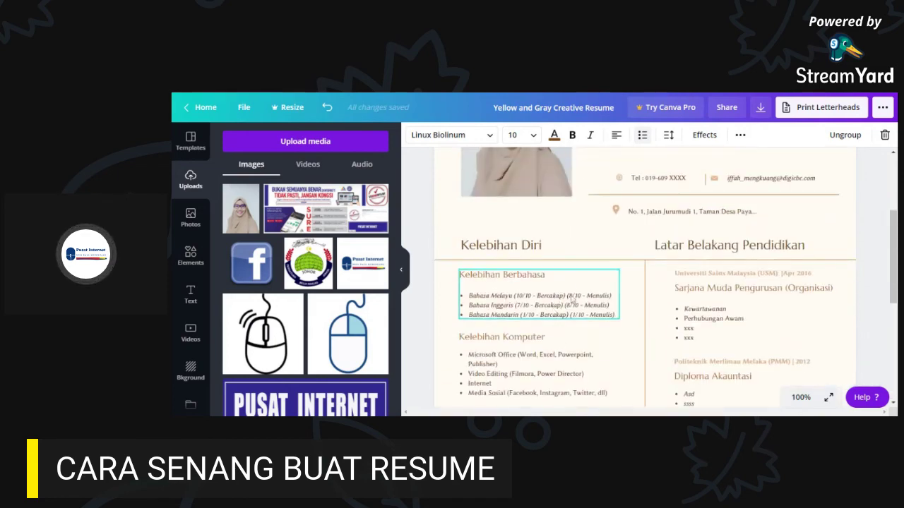
left_click(526, 299)
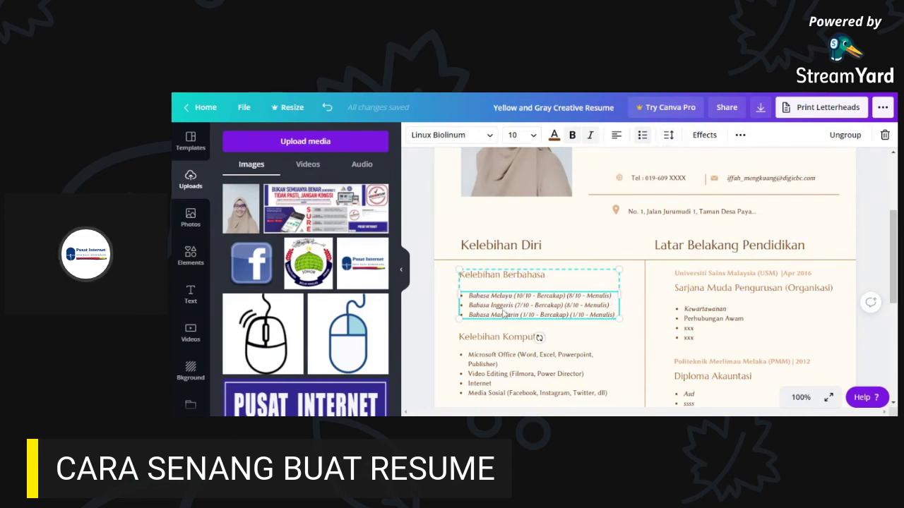
left_click(670, 137)
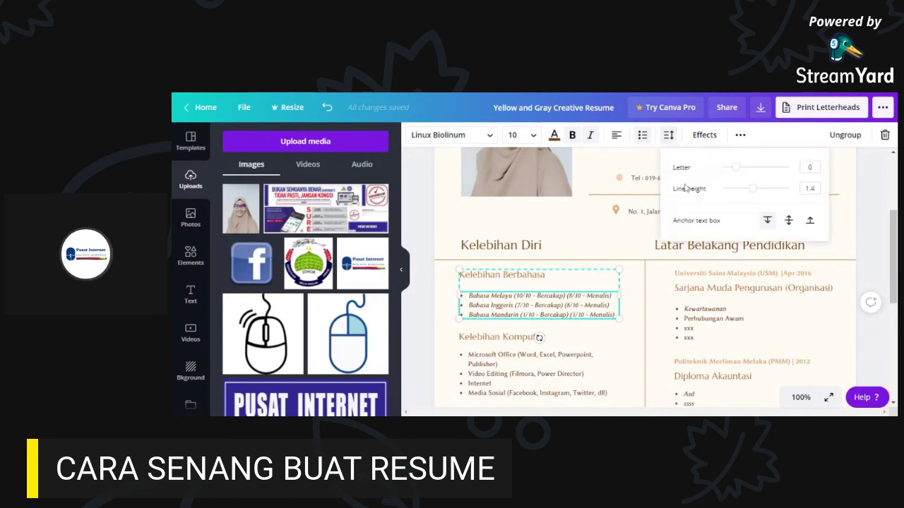
left_click_drag(754, 196, 758, 188)
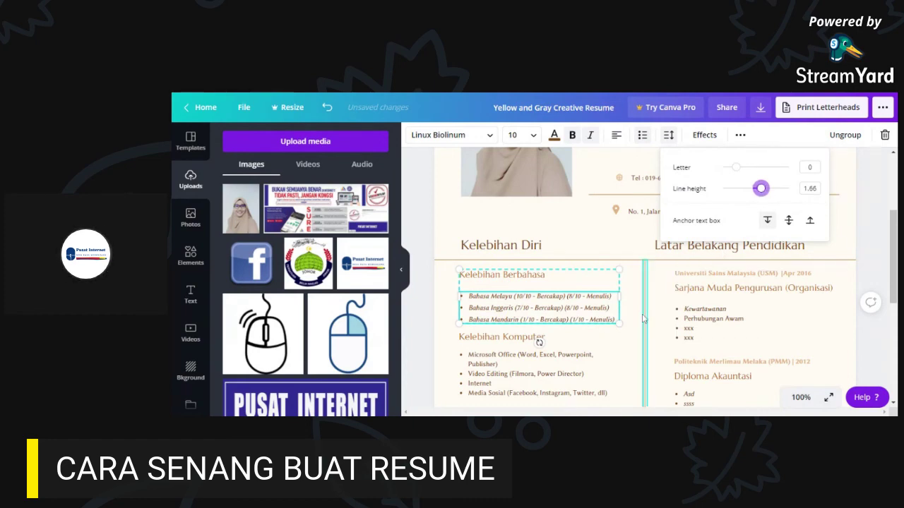
scroll(559, 330, "down", 10)
left_click(521, 314)
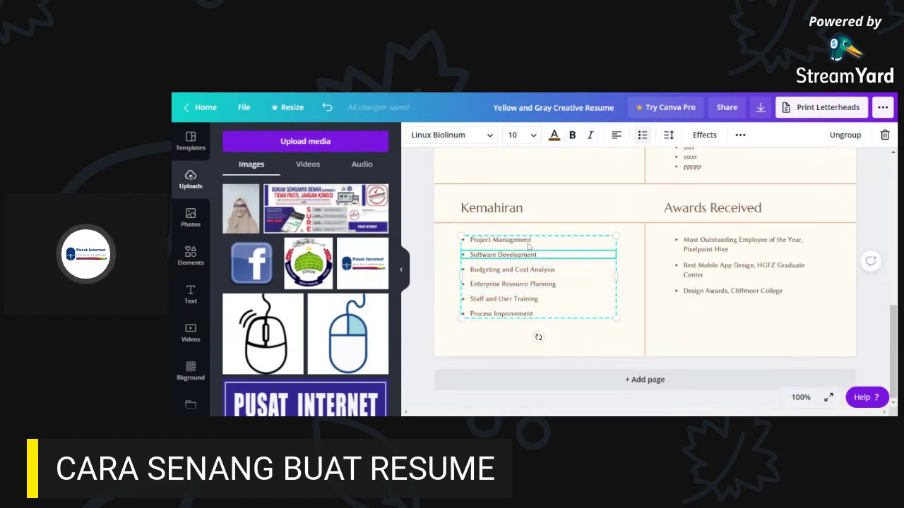
scroll(544, 310, "up", 3)
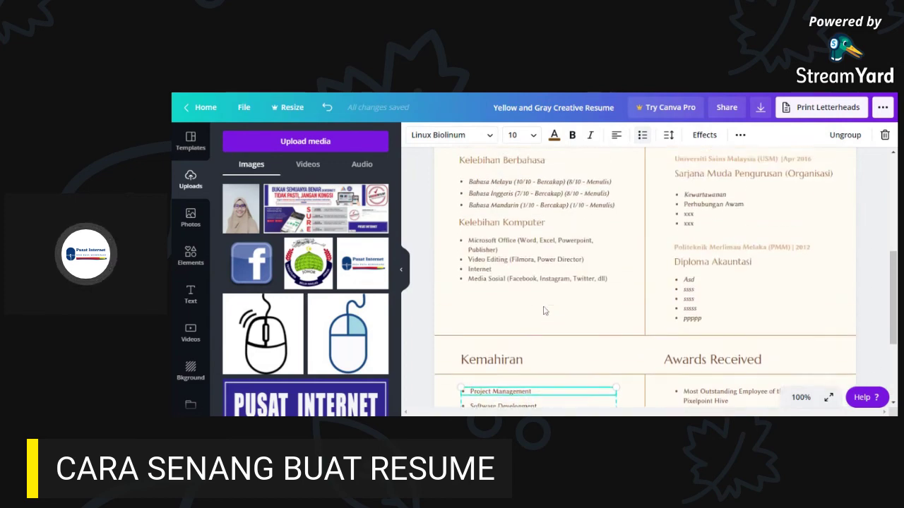
left_click_drag(544, 311, 520, 346)
- Set the Kelebihan Berbahasa list's line height to 2
left_click(526, 266)
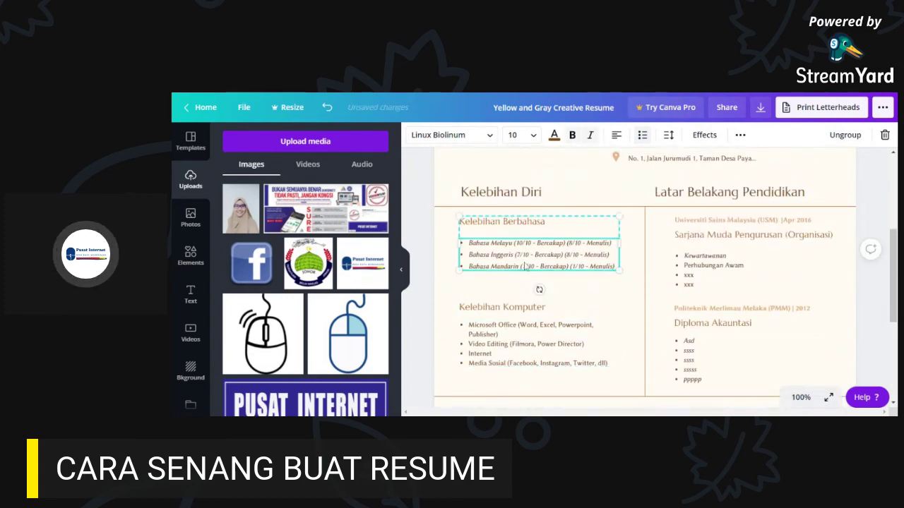
left_click(668, 135)
left_click(809, 189)
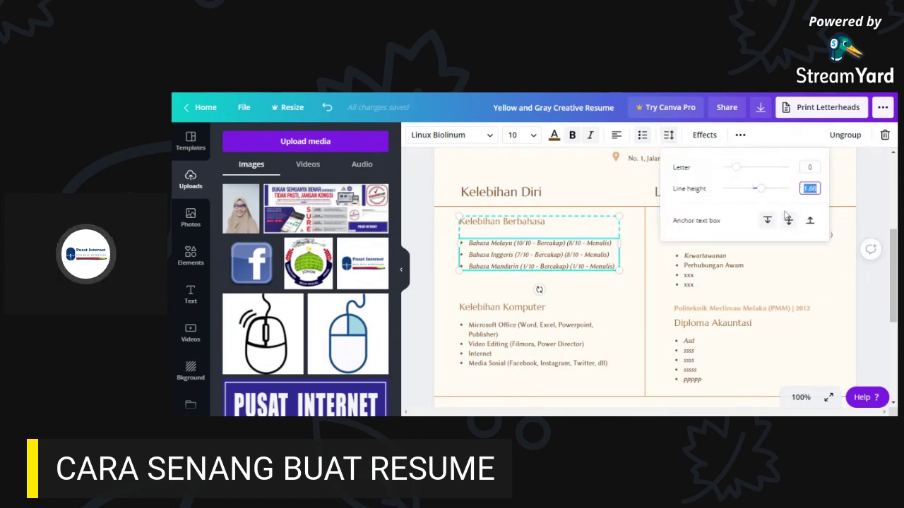
left_click_drag(760, 190, 765, 190)
left_click(809, 189)
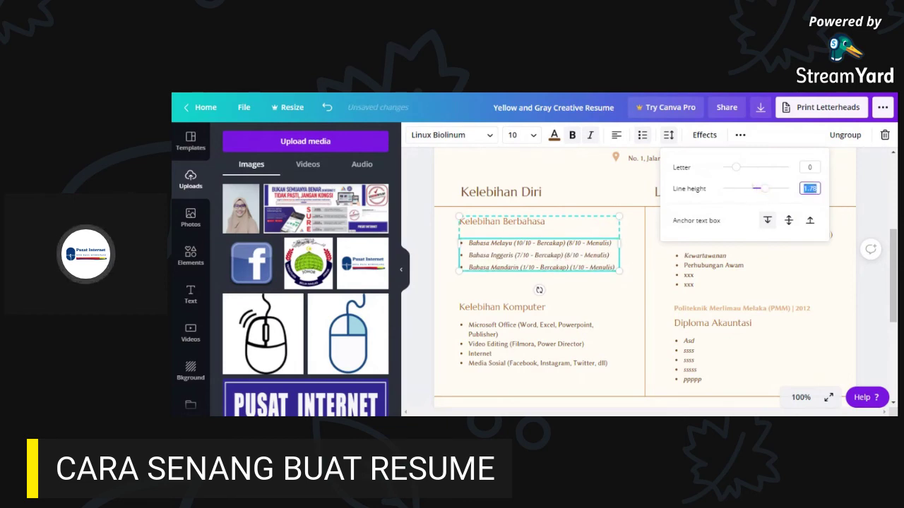
type("2")
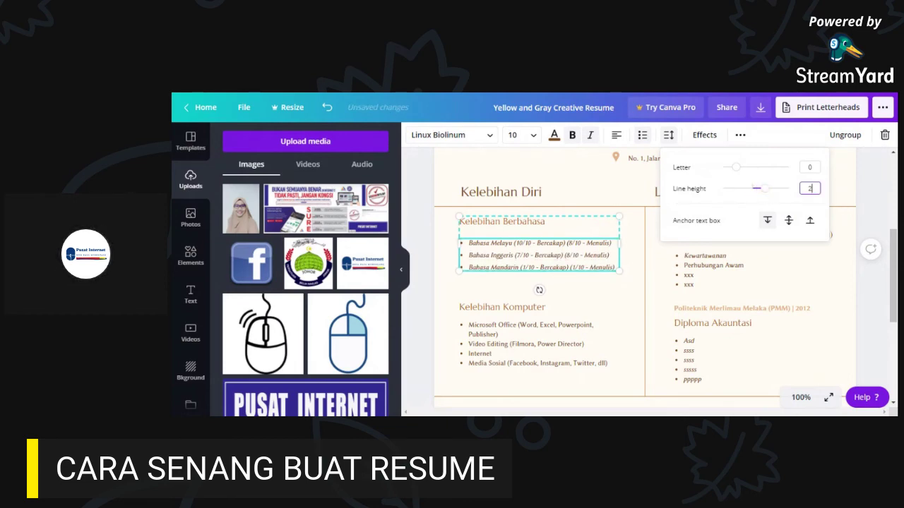
left_click(831, 192)
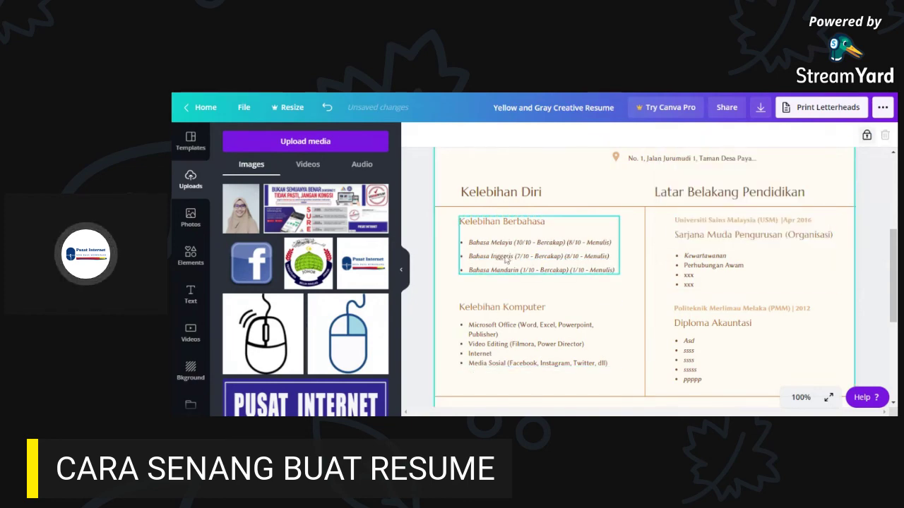
- Set the Kelebihan Komputer list's line height to 2
left_click(508, 343)
left_click(668, 135)
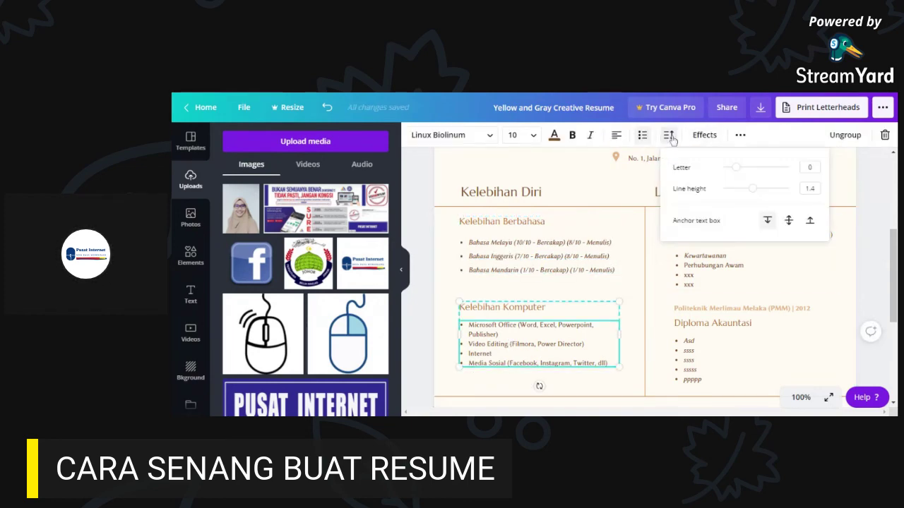
type("2")
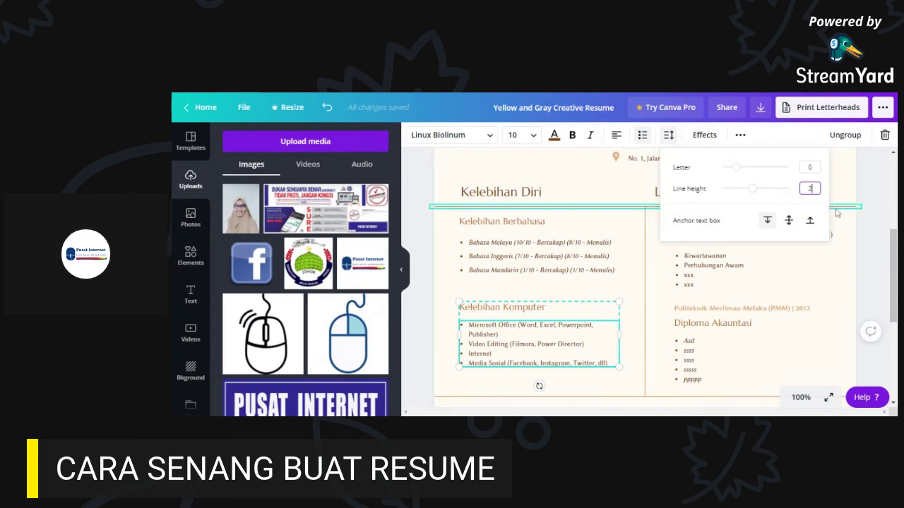
left_click(836, 193)
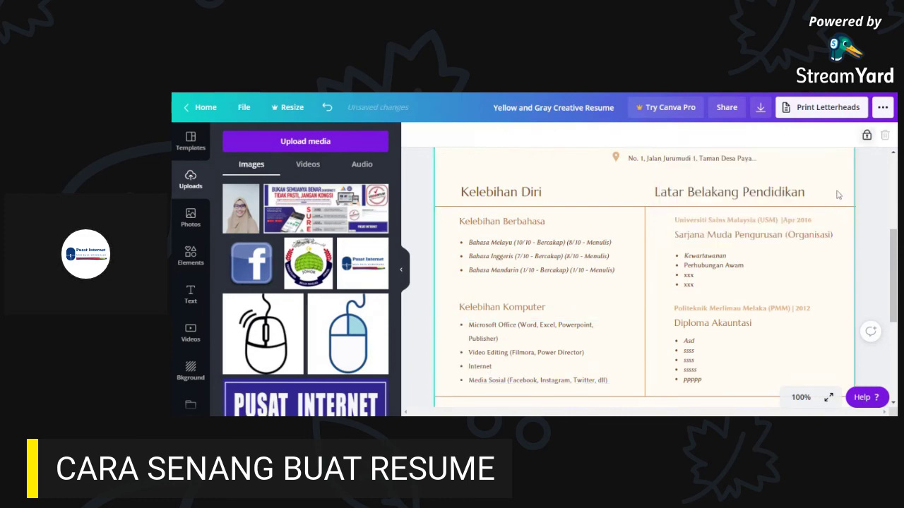
- Widen the Kelebihan Komputer list so the Microsoft Office entry fits on one line
left_click(543, 363)
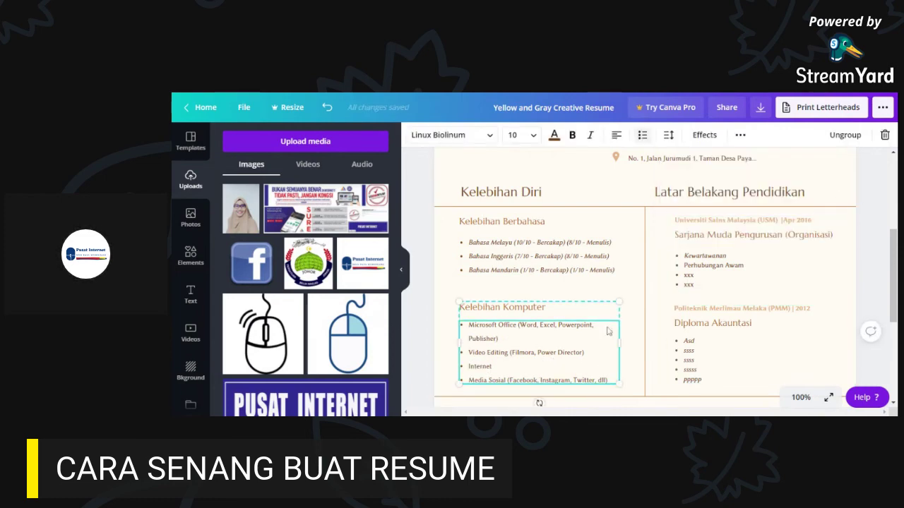
left_click_drag(622, 343, 632, 339)
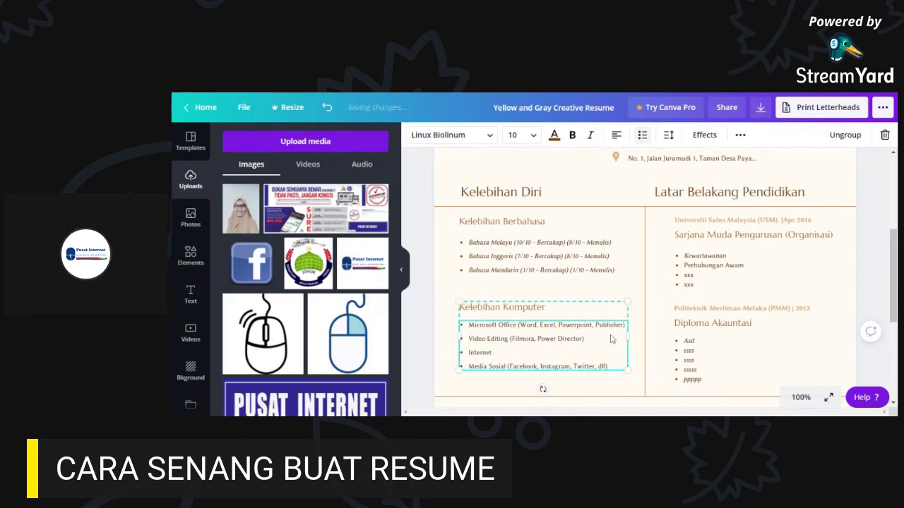
scroll(577, 274, "down", 2)
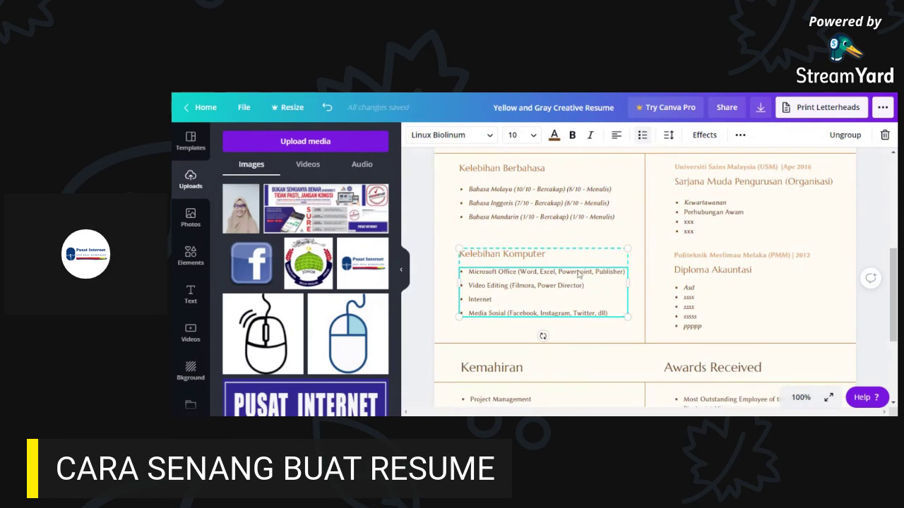
left_click(873, 226)
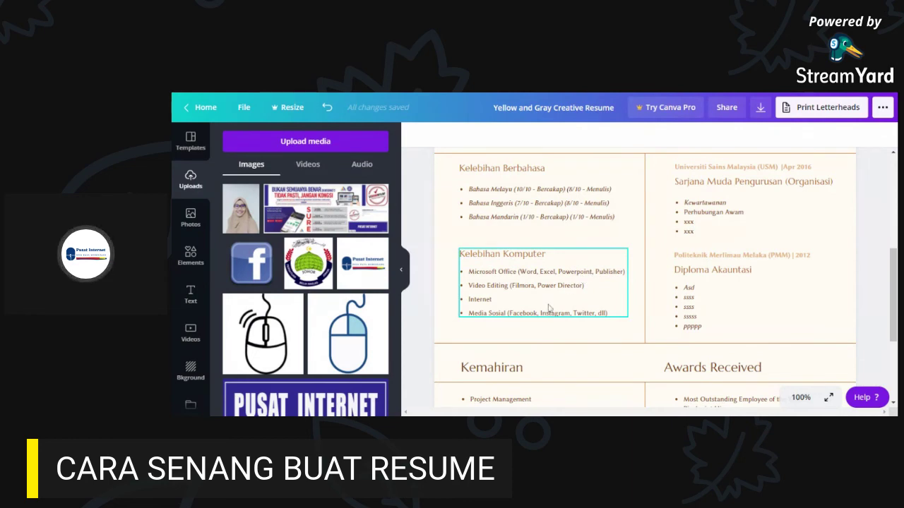
scroll(550, 308, "down", 3)
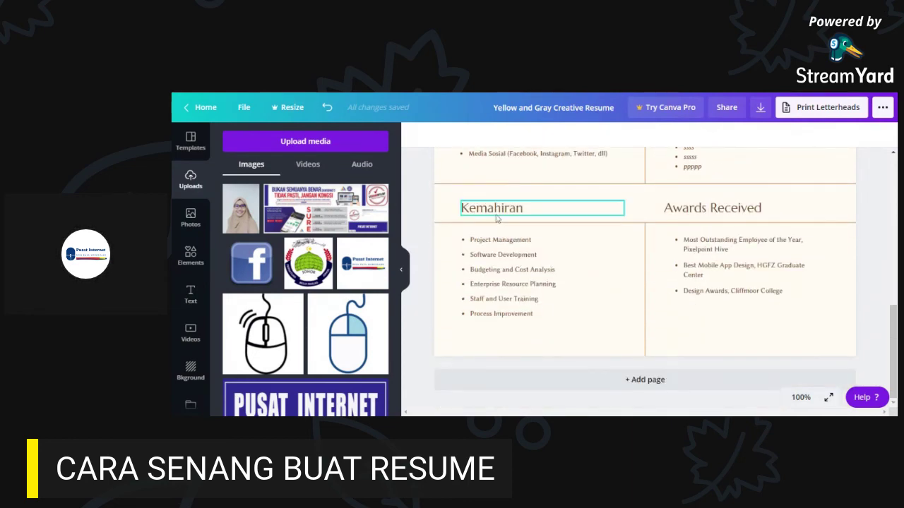
- Delete the template skills, from Process Improvement through Project Management, from the Kemahiran list
left_click(515, 243)
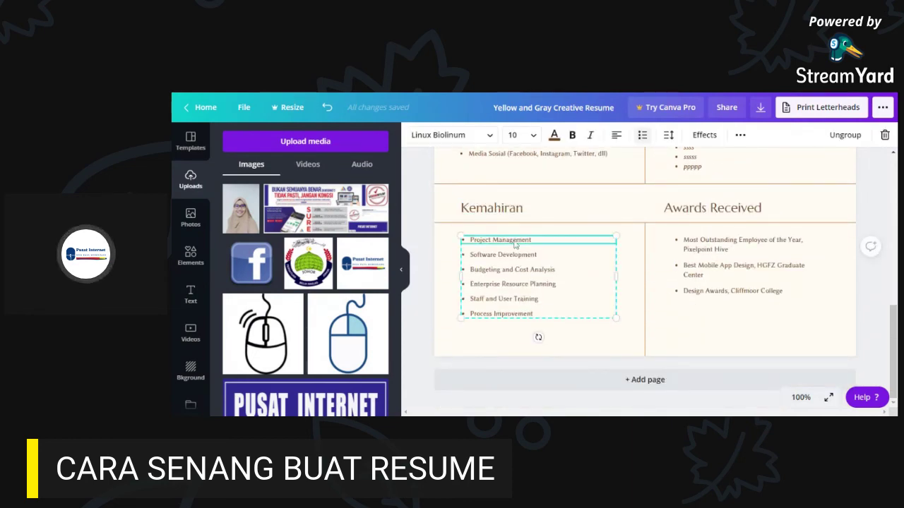
key("Delete")
left_click(508, 302)
key("Delete")
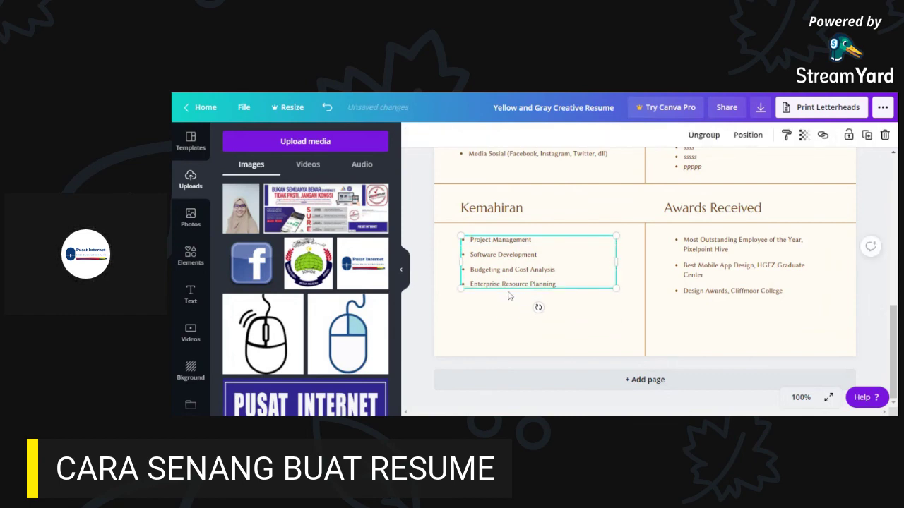
left_click(511, 286)
key("Delete")
left_click(516, 272)
key("Delete")
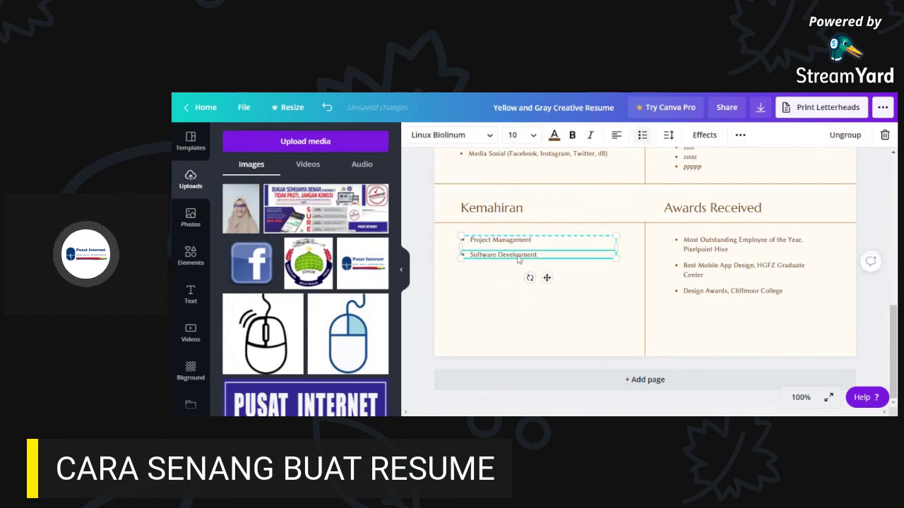
left_click(518, 257)
key("Delete")
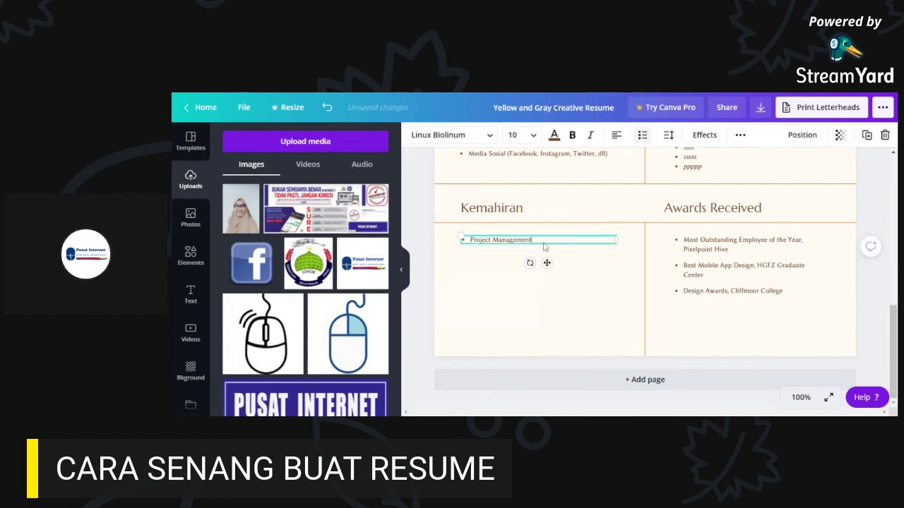
key("BackSpace")
key("BackSpace")
key("BackSpace")
key("BackSpace")
key("BackSpace")
key("BackSpace")
key("BackSpace")
key("BackSpace")
key("BackSpace")
key("BackSpace")
key("BackSpace")
key("BackSpace")
key("BackSpace")
key("BackSpace")
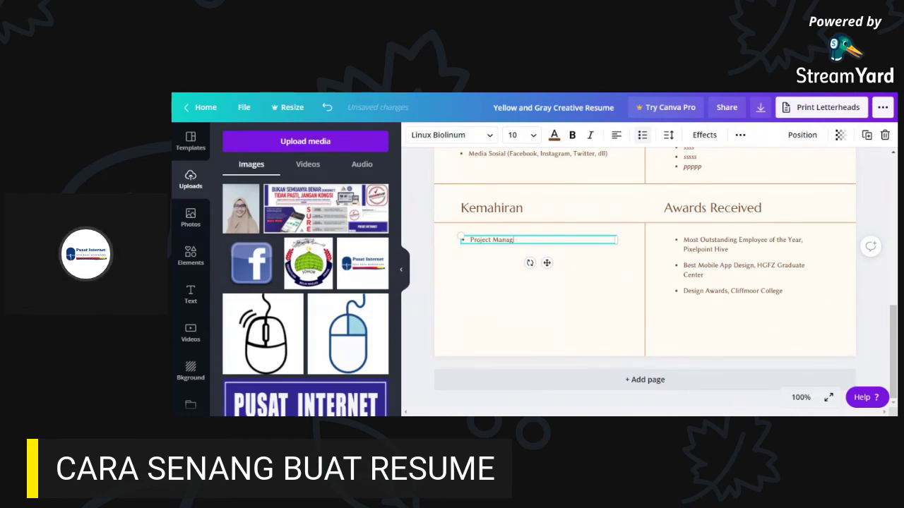
key("BackSpace")
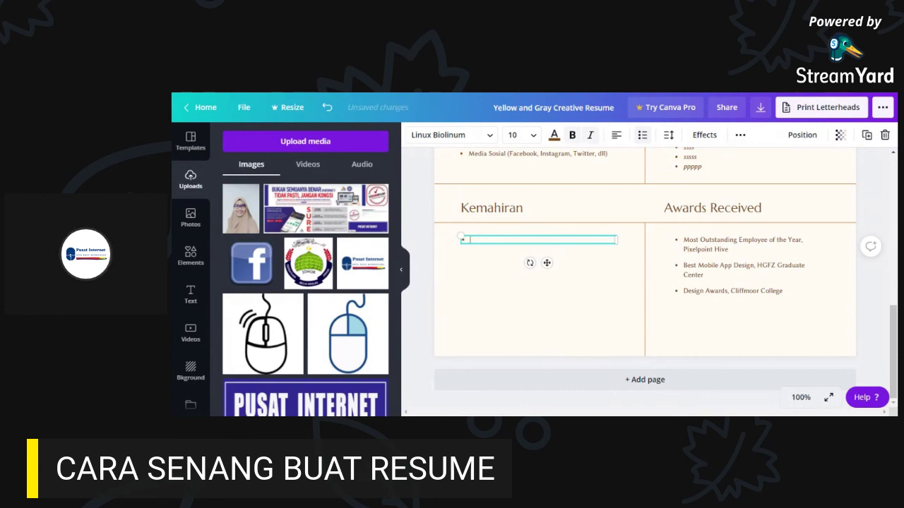
- Restore the empty bullet box with Ctrl+Z, enter 'Hoo', and highlight the Kemahiran heading
scroll(558, 269, "up", 5)
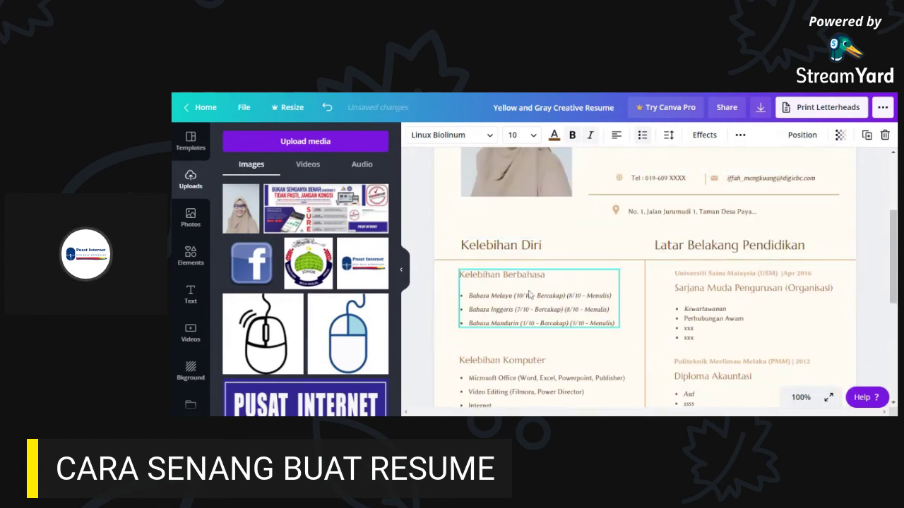
scroll(533, 310, "down", 1)
scroll(537, 327, "down", 4)
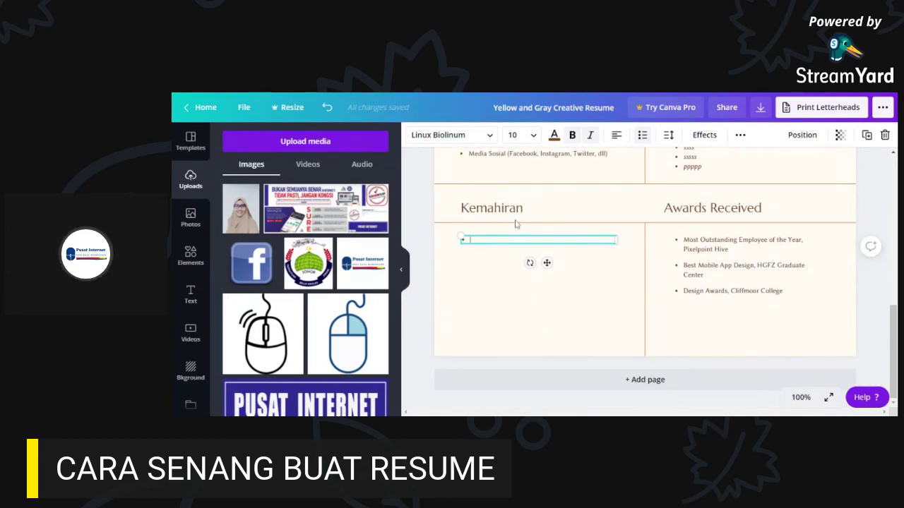
key("BackSpace")
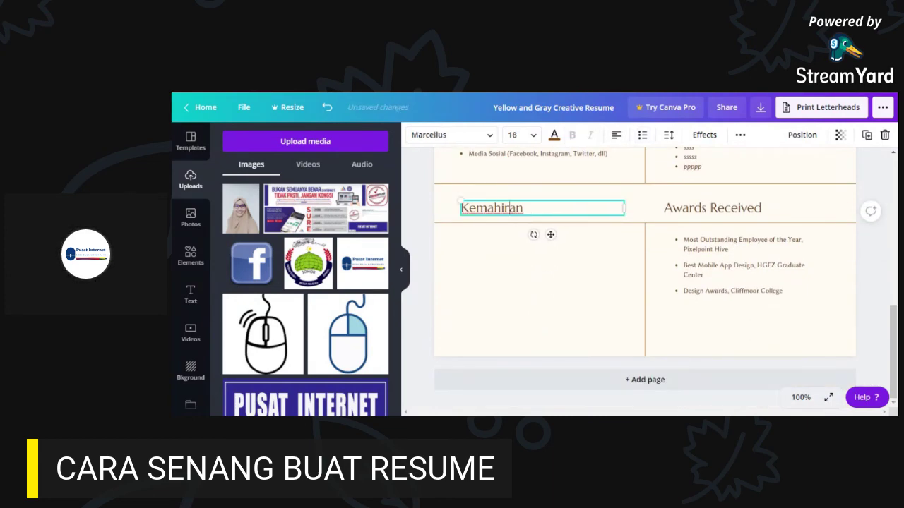
left_click(504, 247)
key("ctrl+z")
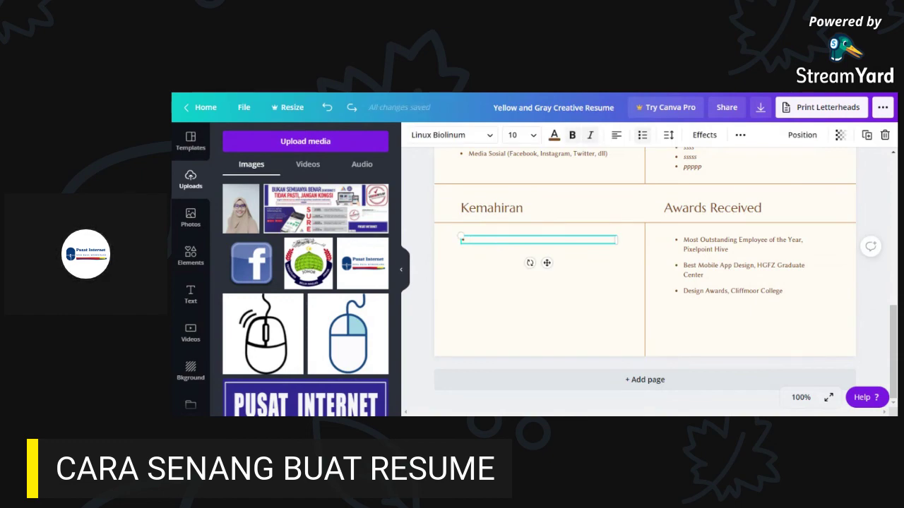
type("Hoo")
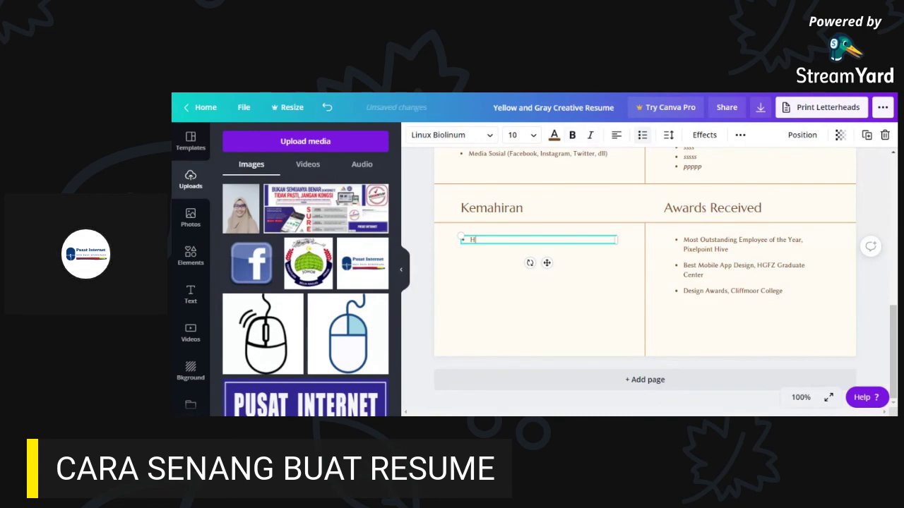
left_click(511, 211)
left_click_drag(527, 209, 460, 209)
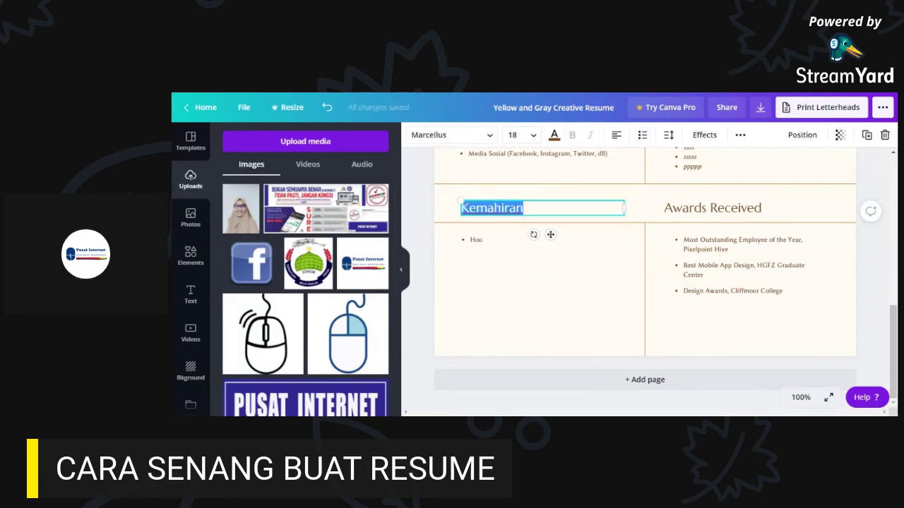
- Retitle the lower heading 'Lain-Lain Kemahiran' and change 'Kelebihan Diri' to 'Kemahiran'
type("Lain-Lain Kemahiran")
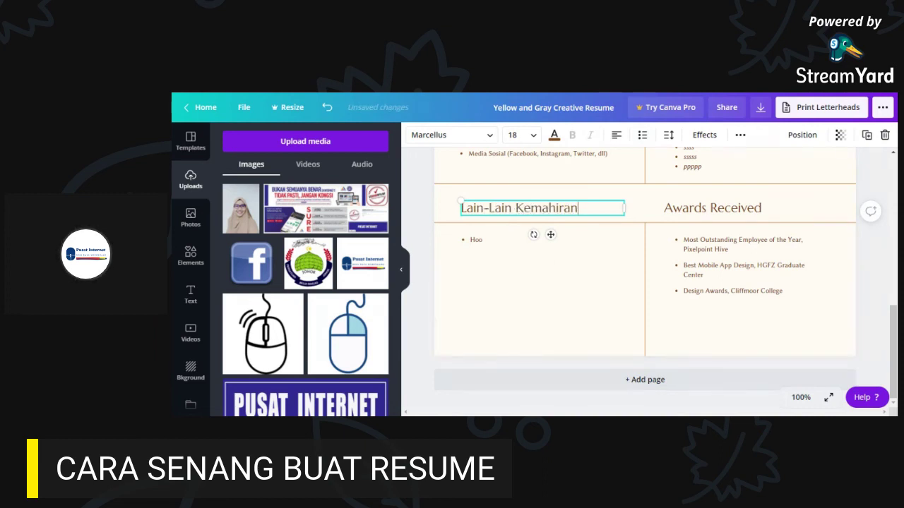
scroll(501, 247, "up", 5)
left_click(501, 246)
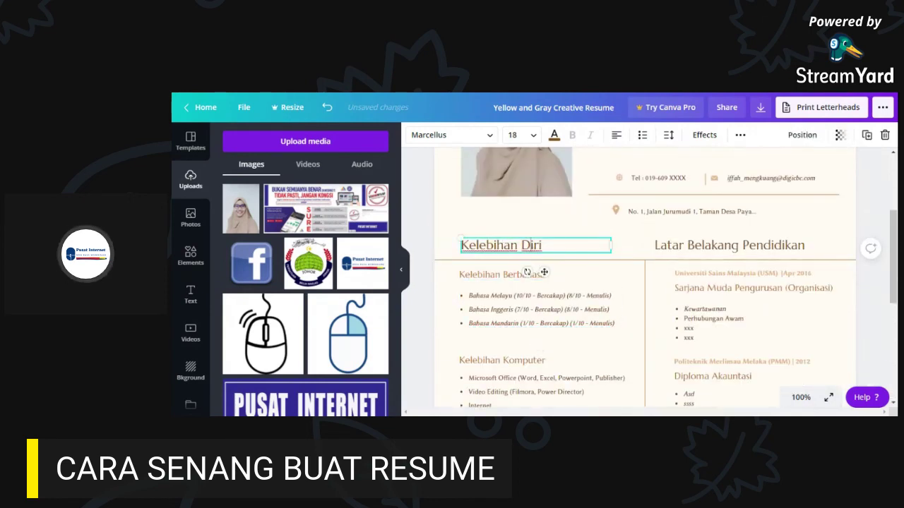
left_click_drag(519, 246, 447, 248)
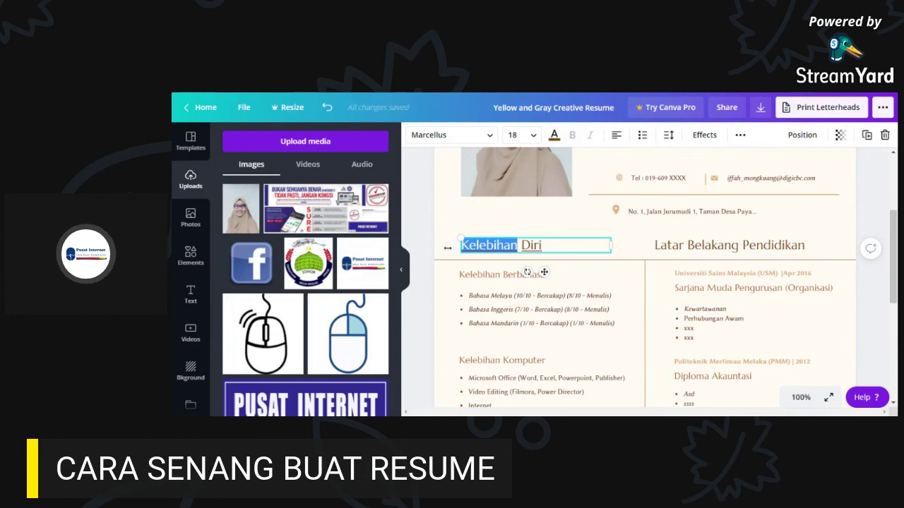
type("Kemahiran")
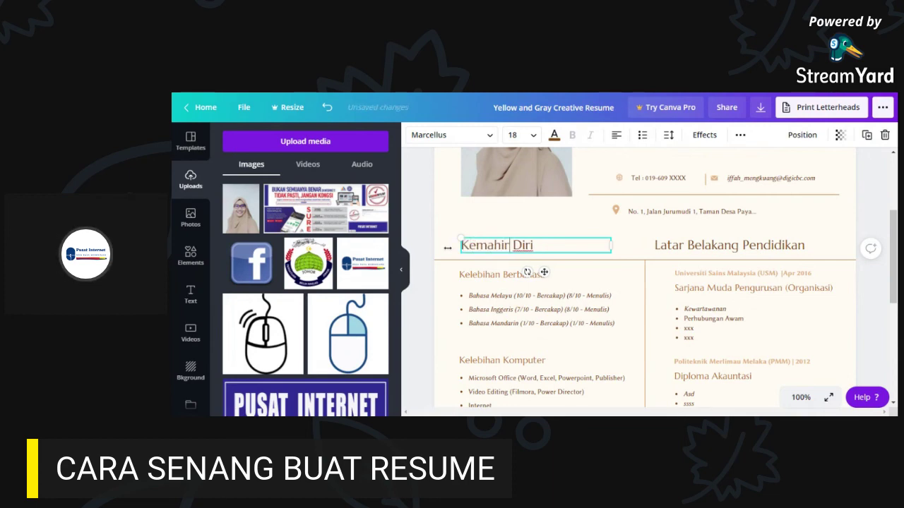
key("Delete")
key("Delete")
key("Delete")
key("Delete")
key("Delete")
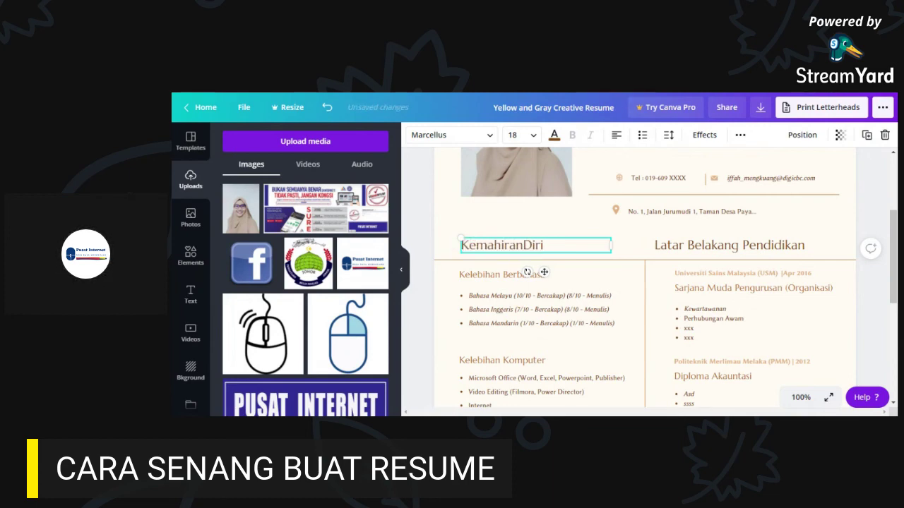
scroll(566, 286, "up", 1)
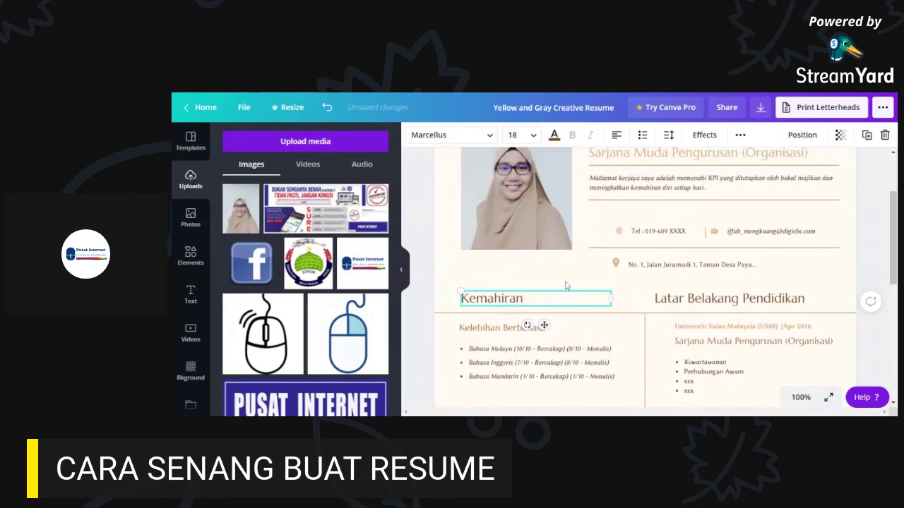
- Change the 'Kelebihan Berbahasa' subheading to 'Kemahiran Berbahasa'
left_click(522, 359)
left_click(504, 331)
triple_click(486, 338)
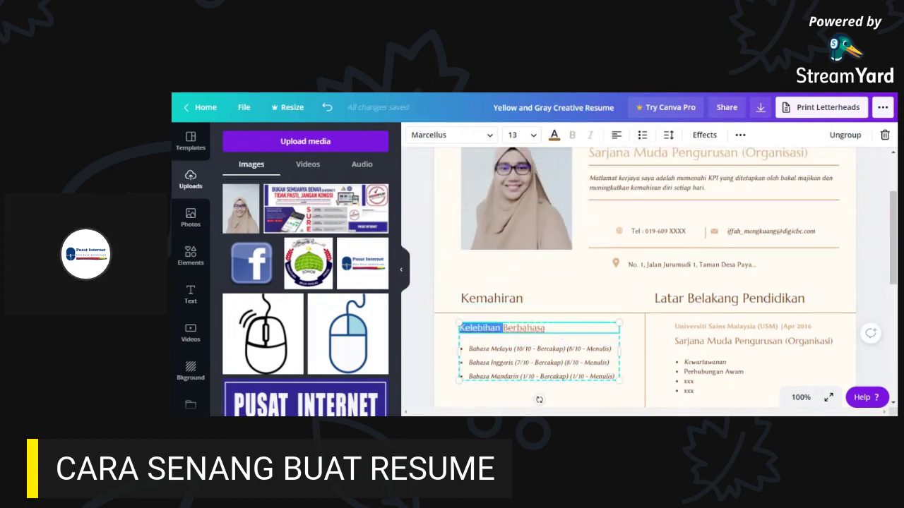
type("Ke")
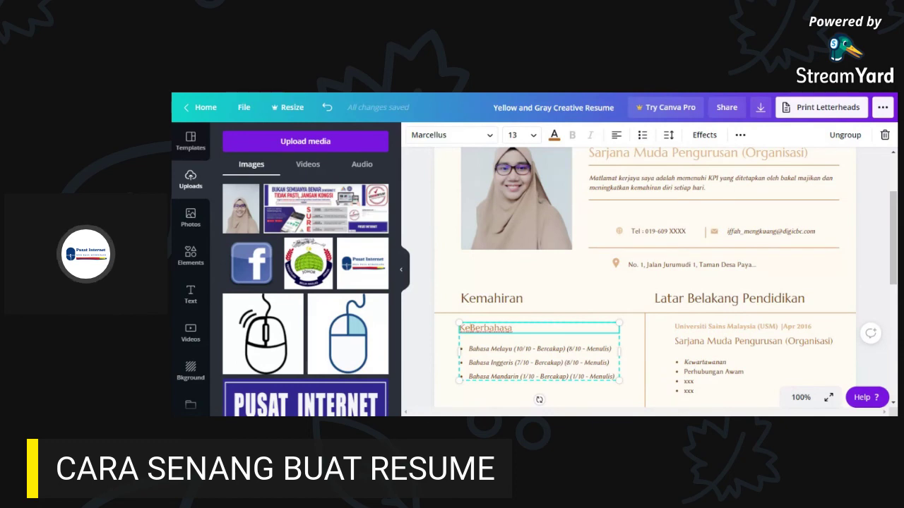
type("mahiran")
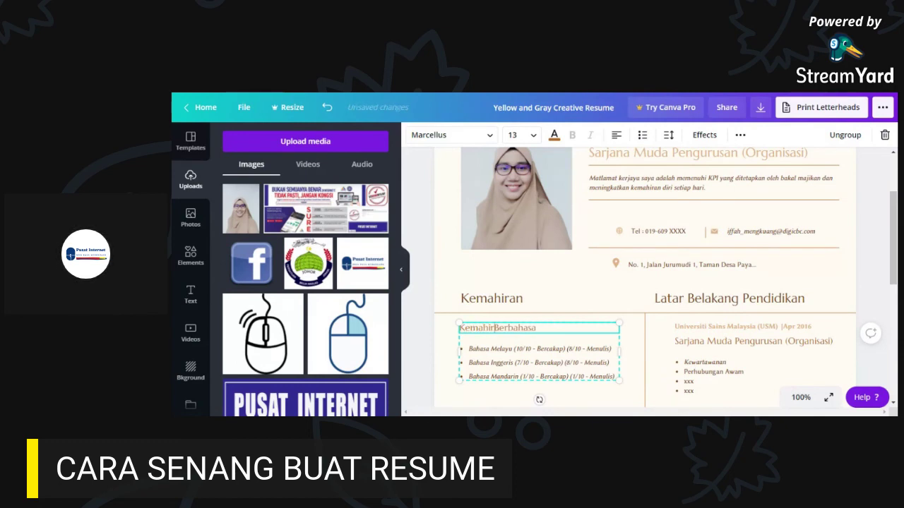
- Change the 'Kelebihan Komputer' subheading to 'Kemahiran Komputer'
scroll(644, 278, "down", 3)
left_click(502, 307)
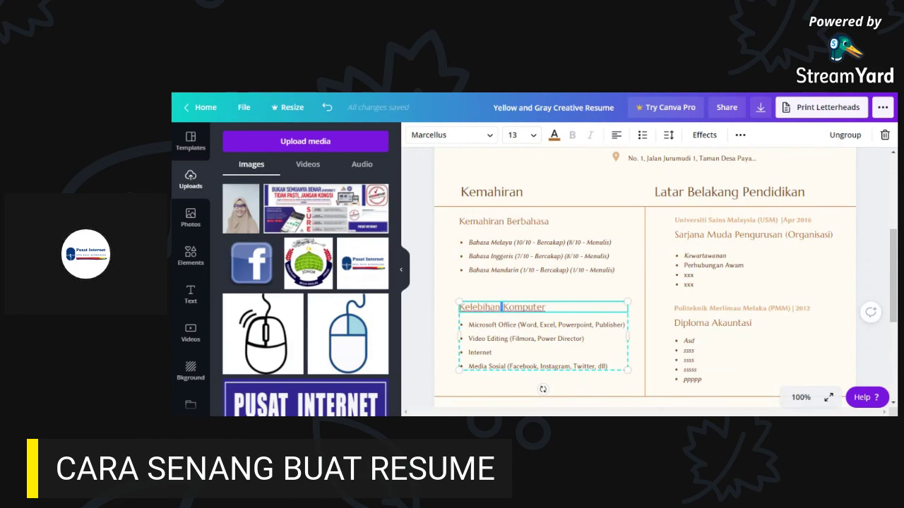
key("BackSpace")
key("BackSpace")
key("BackSpace")
key("BackSpace")
key("BackSpace")
key("BackSpace")
key("BackSpace")
key("BackSpace")
key("BackSpace")
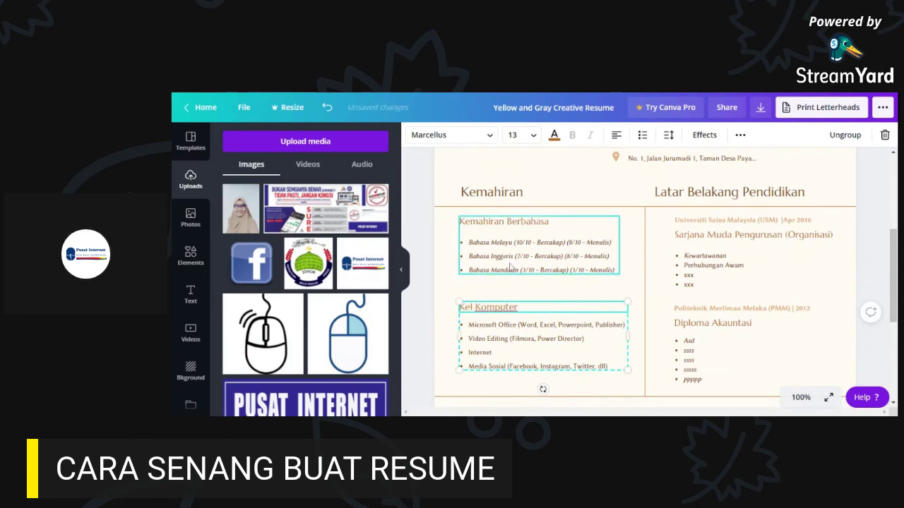
type("Ke ")
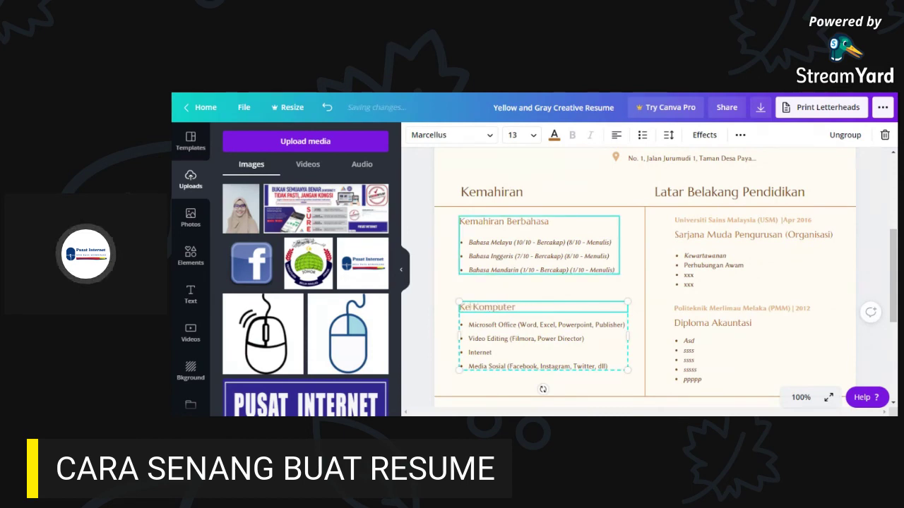
type("mahiran")
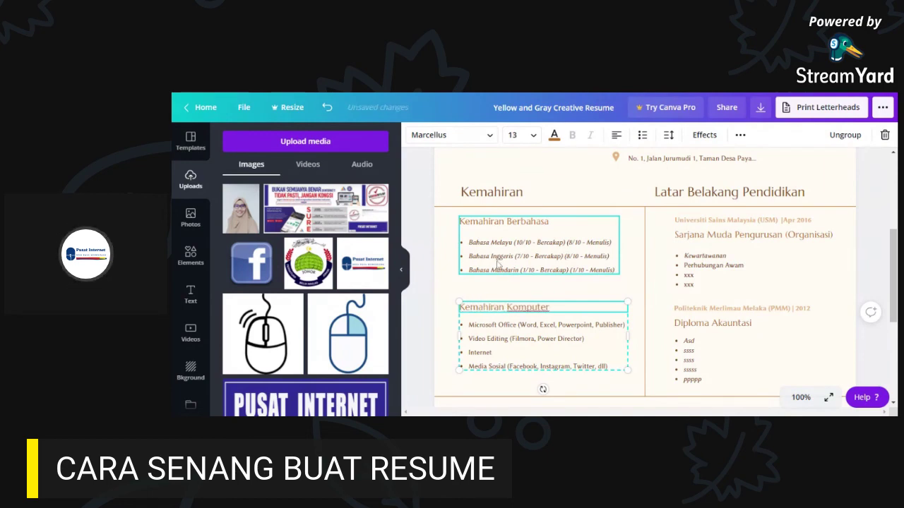
left_click(711, 320)
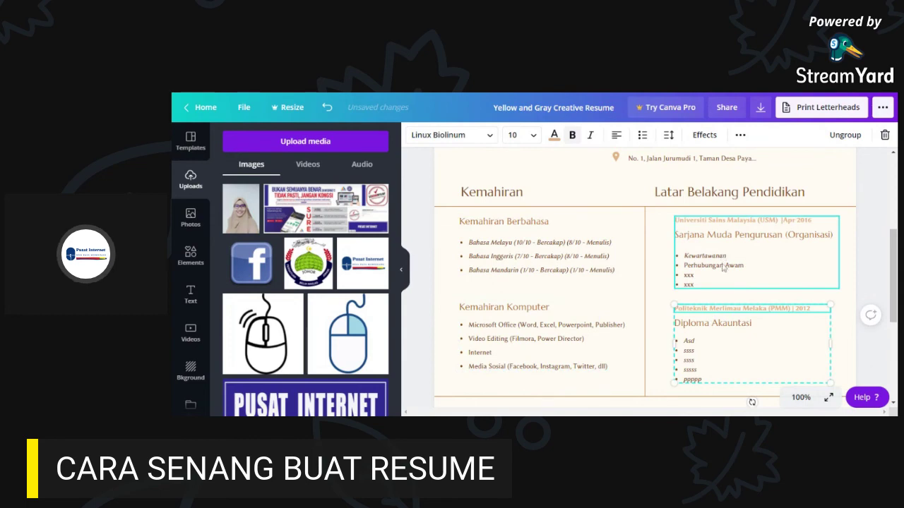
- Add a new empty bullet line below 'Hoo' under Lain-Lain Kemahiran
left_click(572, 341)
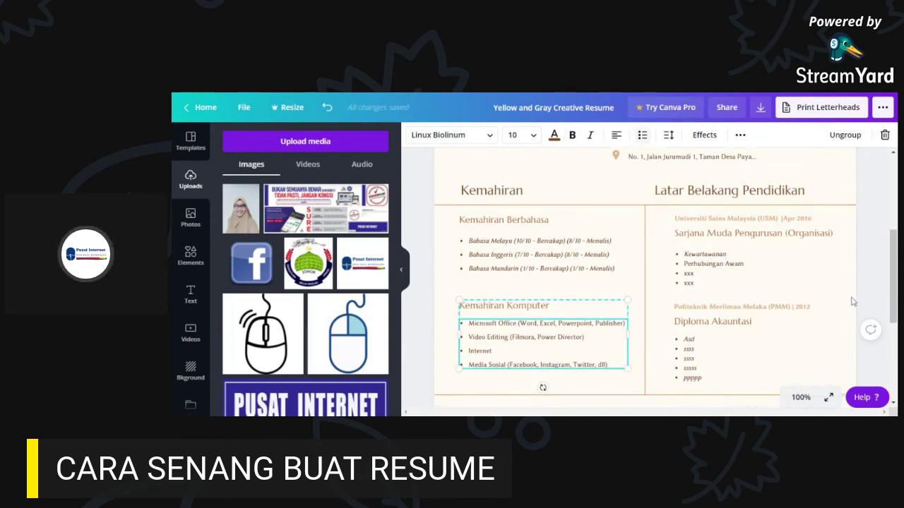
scroll(852, 301, "down", 5)
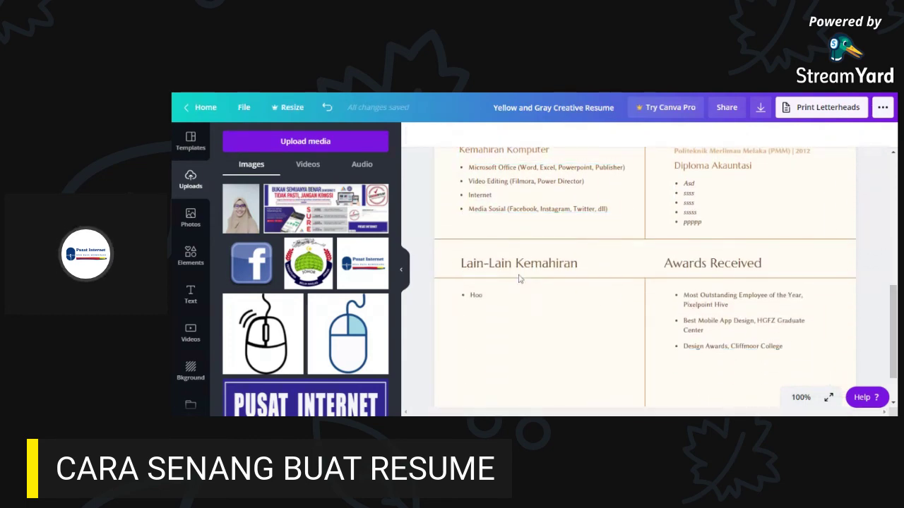
left_click(518, 274)
left_click(478, 297)
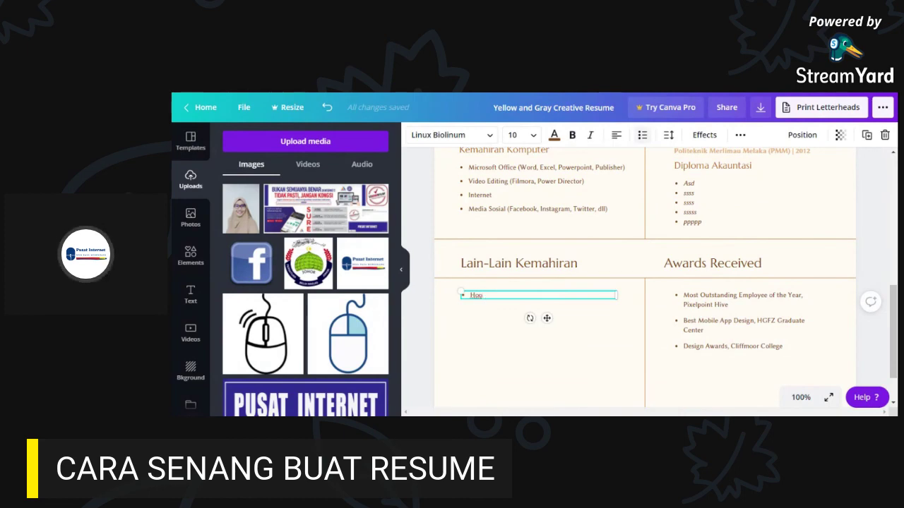
key("Return")
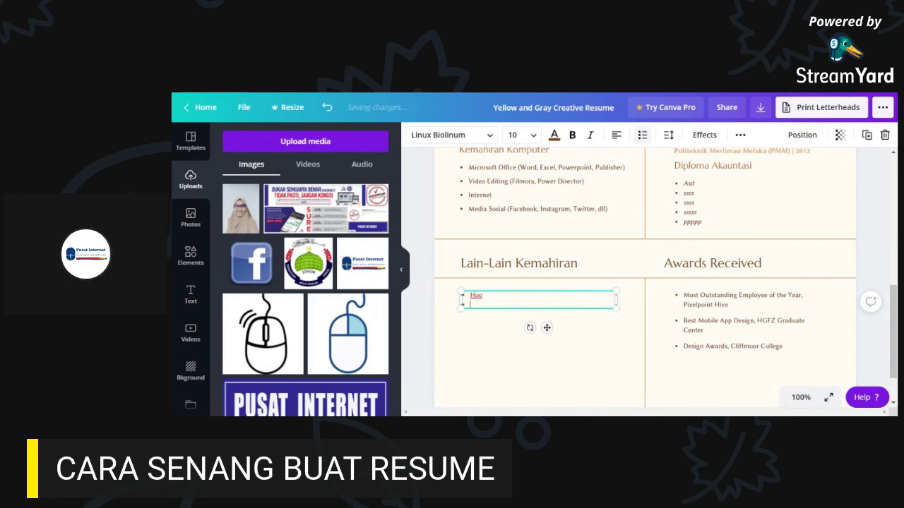
- Reselect the Kemahiran Komputer, Kemahiran Berbahasa and Lain-Lain Kemahiran blocks to compare them
scroll(607, 304, "up", 3)
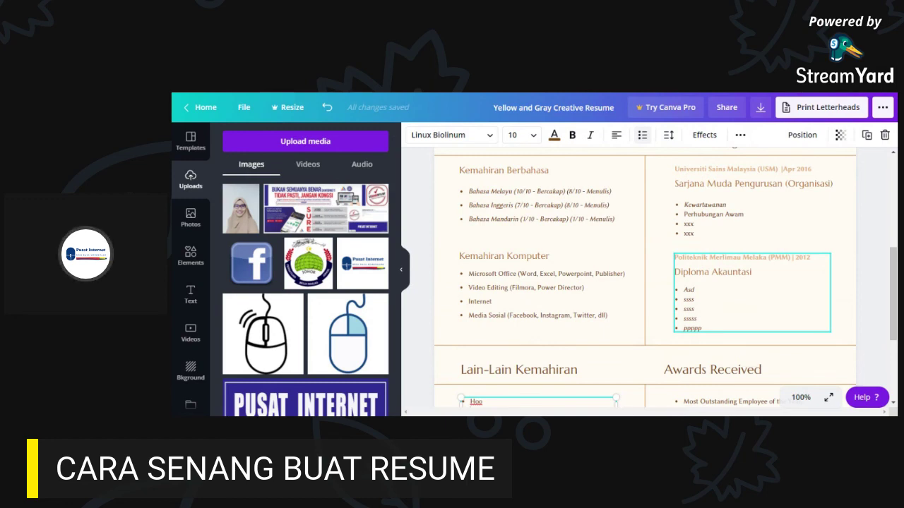
scroll(730, 286, "down", 2)
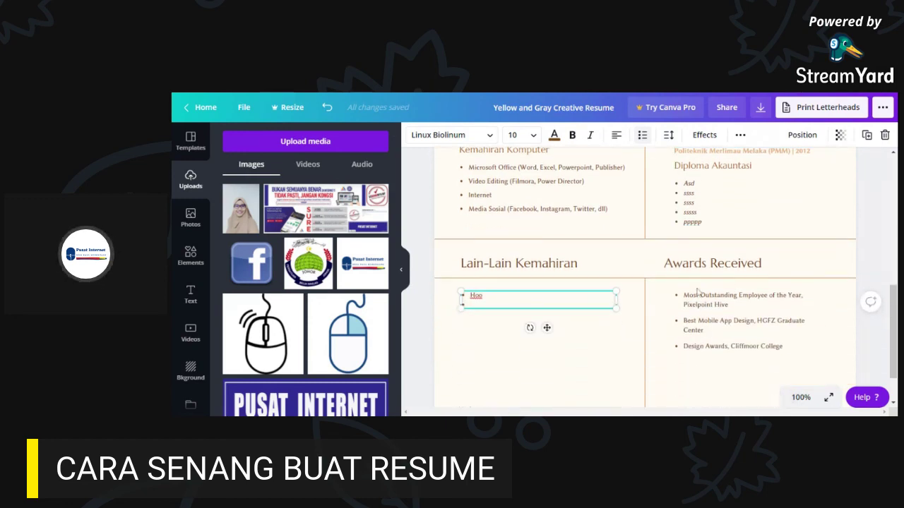
scroll(572, 255, "up", 1)
left_click(523, 261)
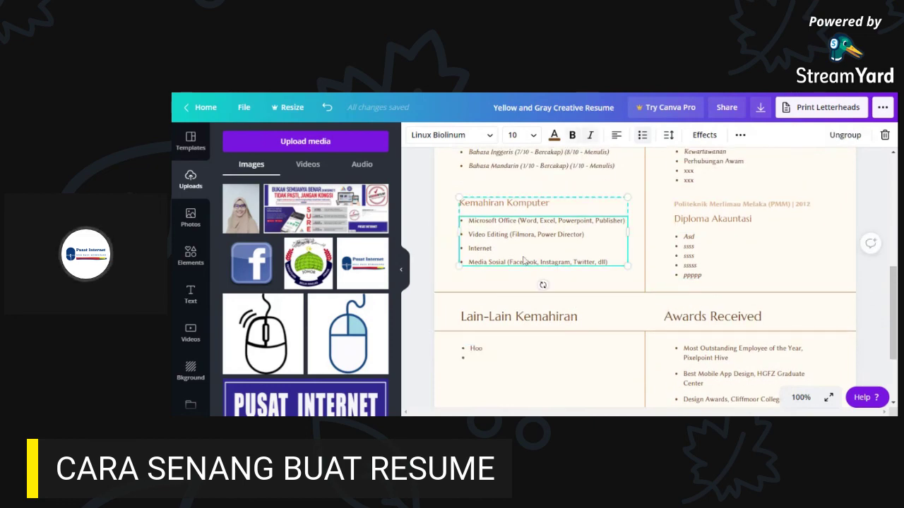
scroll(523, 261, "up", 1)
scroll(524, 260, "up", 4)
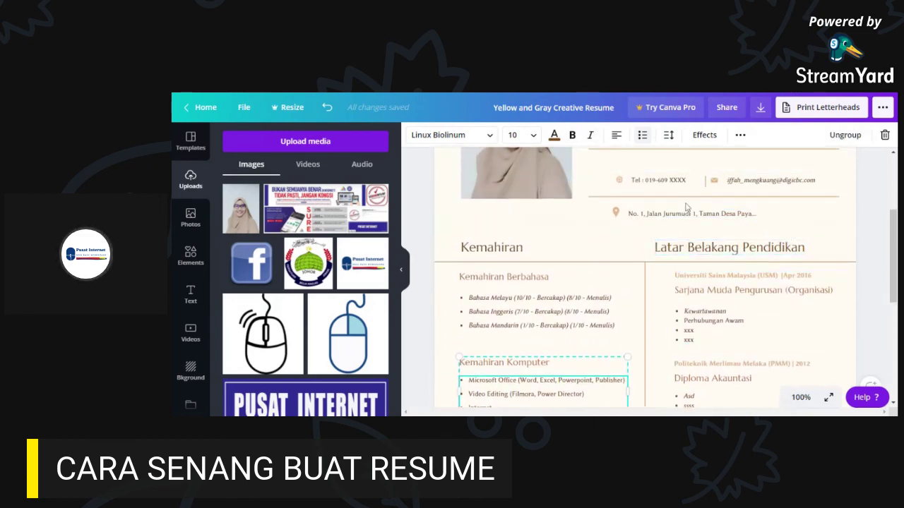
scroll(734, 328, "down", 3)
left_click(522, 205)
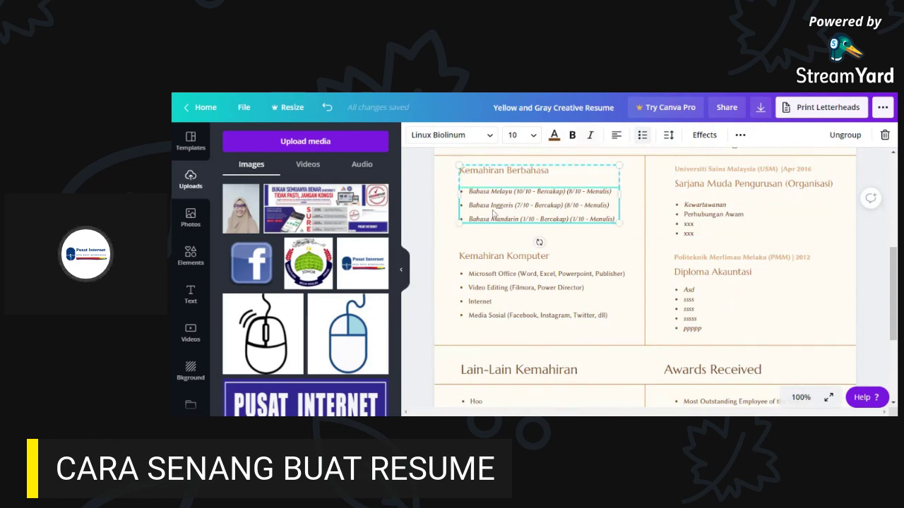
scroll(741, 313, "down", 3)
left_click(478, 305)
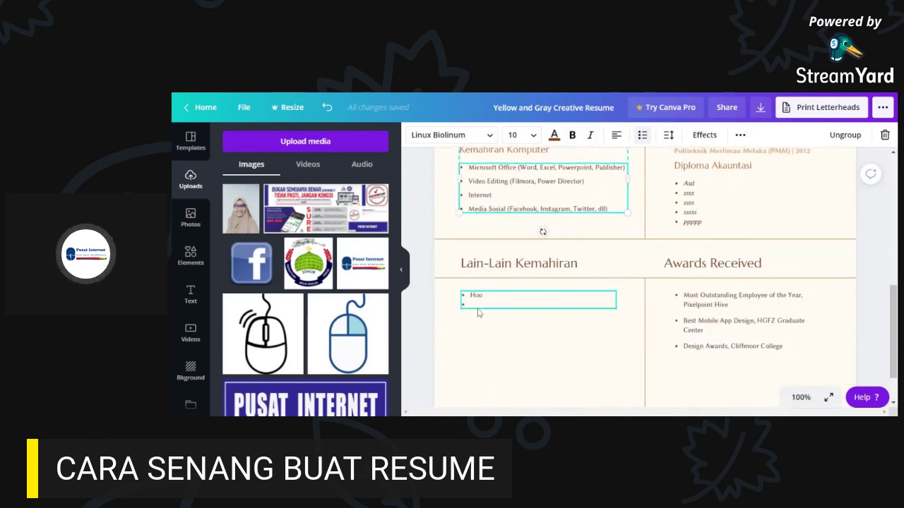
left_click(547, 273)
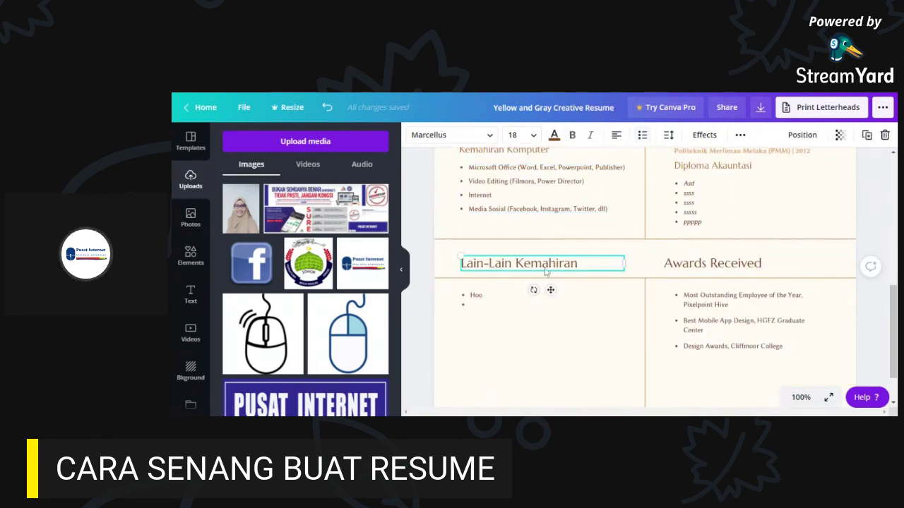
left_click(570, 271)
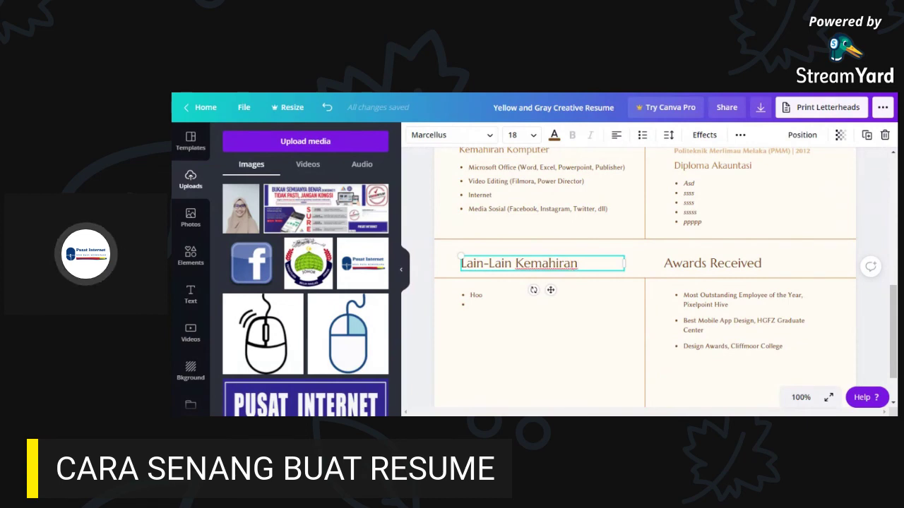
- Erase the 'Hoo' bullet text under Lain-Lain Kemahiran and leave the emptied box
scroll(617, 316, "up", 3)
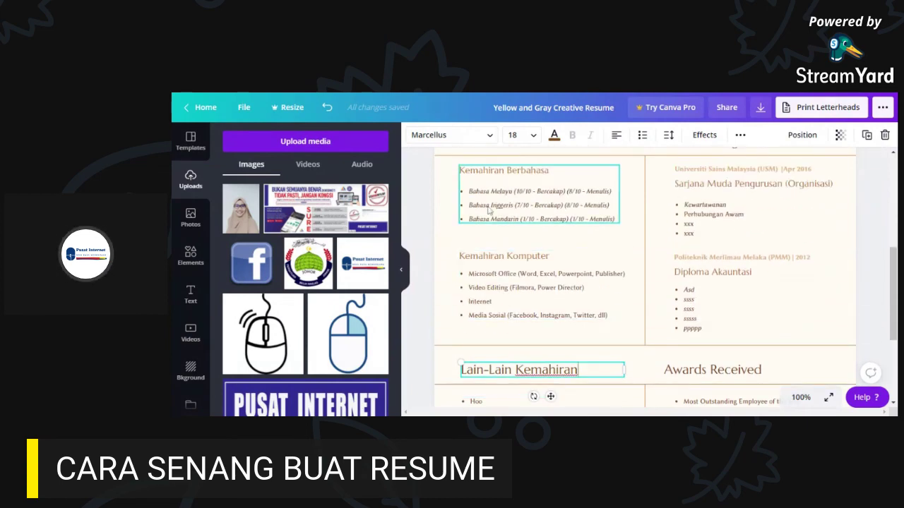
scroll(628, 296, "up", 1)
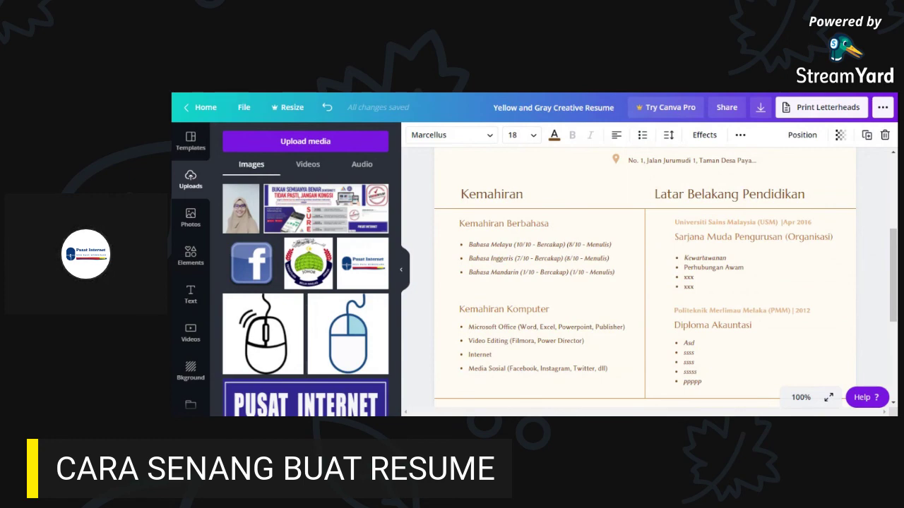
scroll(620, 310, "down", 2)
scroll(550, 341, "down", 1)
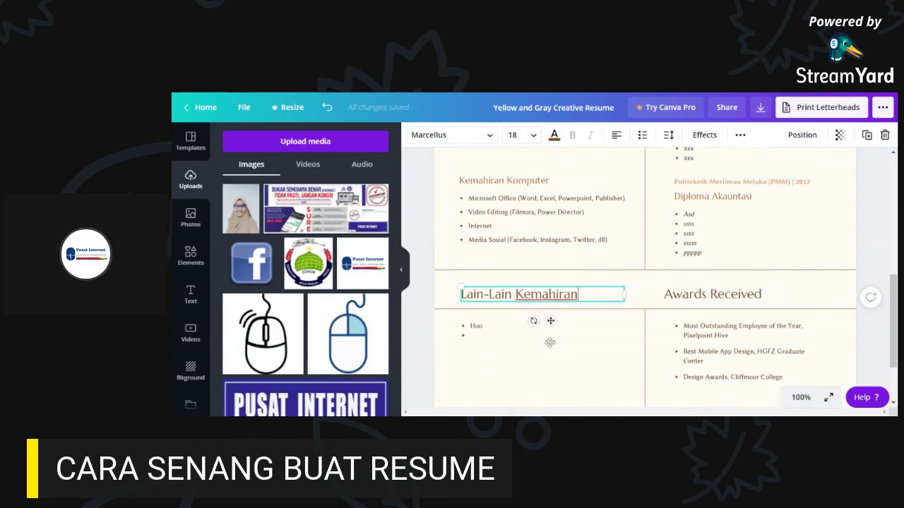
scroll(550, 341, "down", 2)
double_click(487, 248)
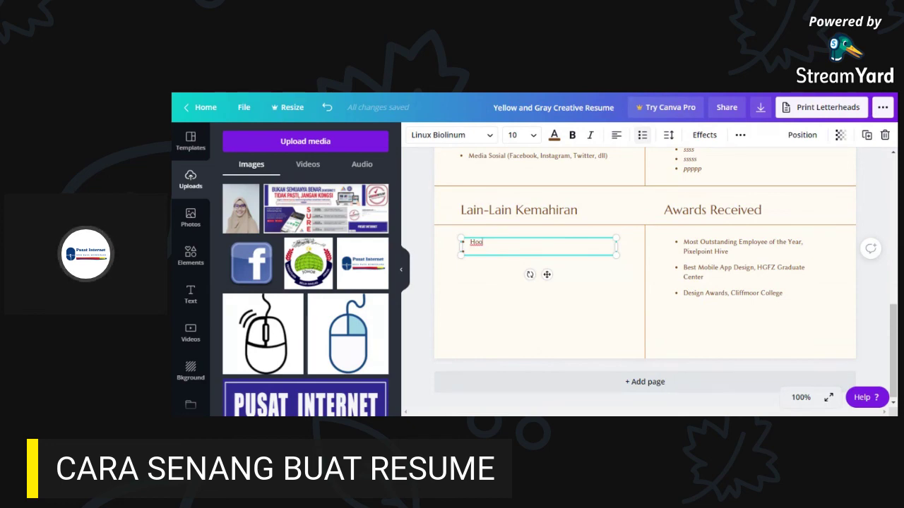
key("BackSpace")
key("BackSpace")
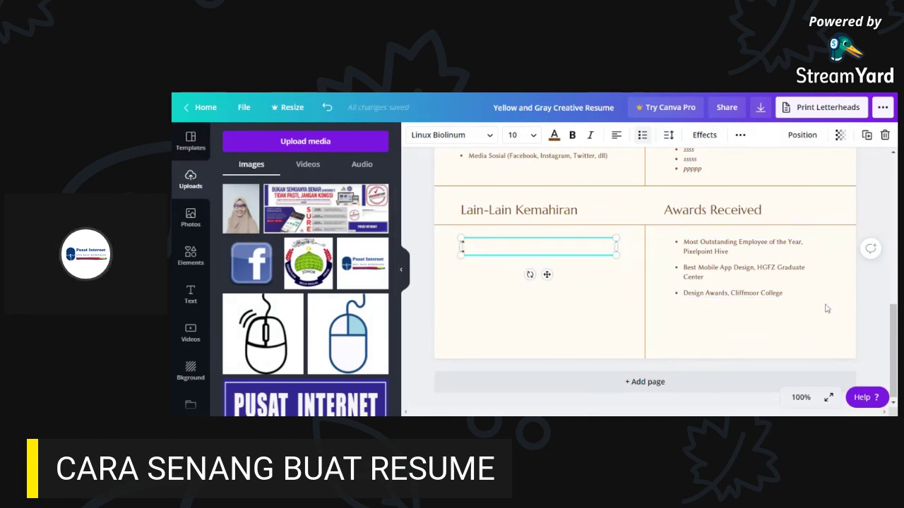
scroll(827, 308, "up", 5)
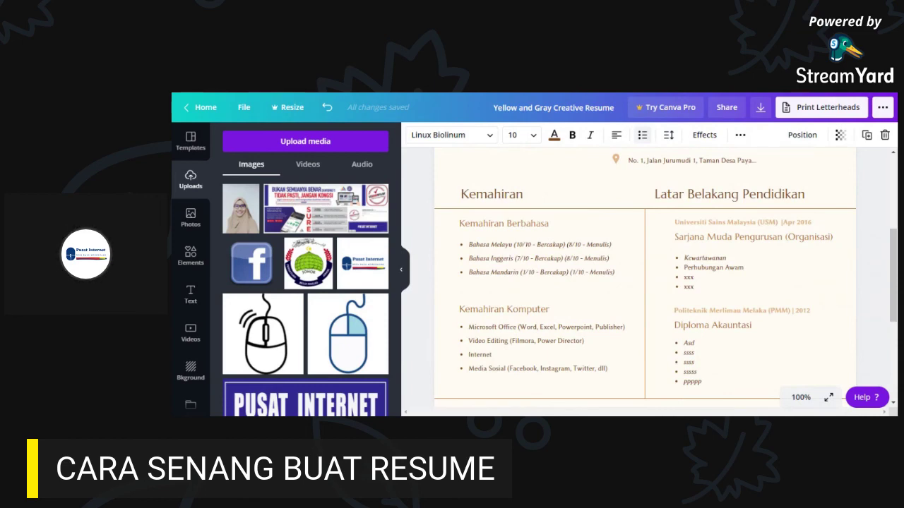
scroll(828, 306, "up", 3)
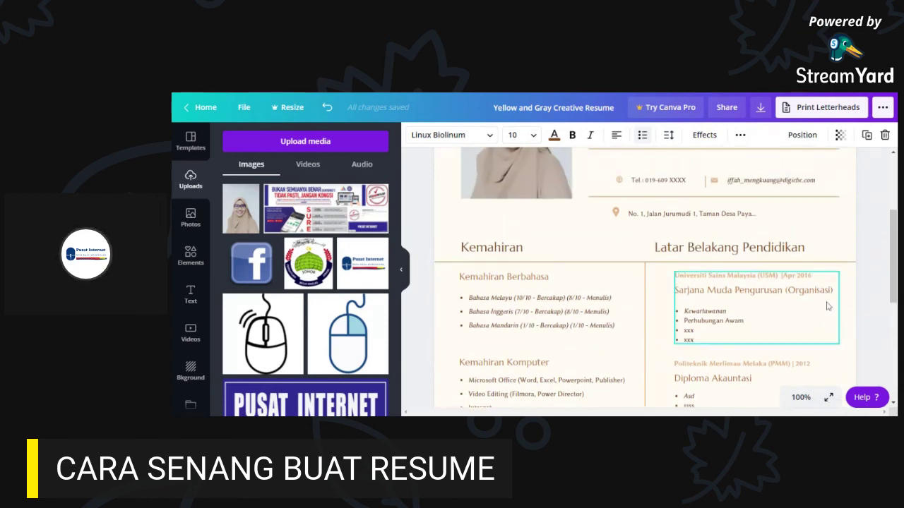
left_click_drag(894, 233, 892, 335)
left_click(523, 317)
scroll(556, 311, "down", 1)
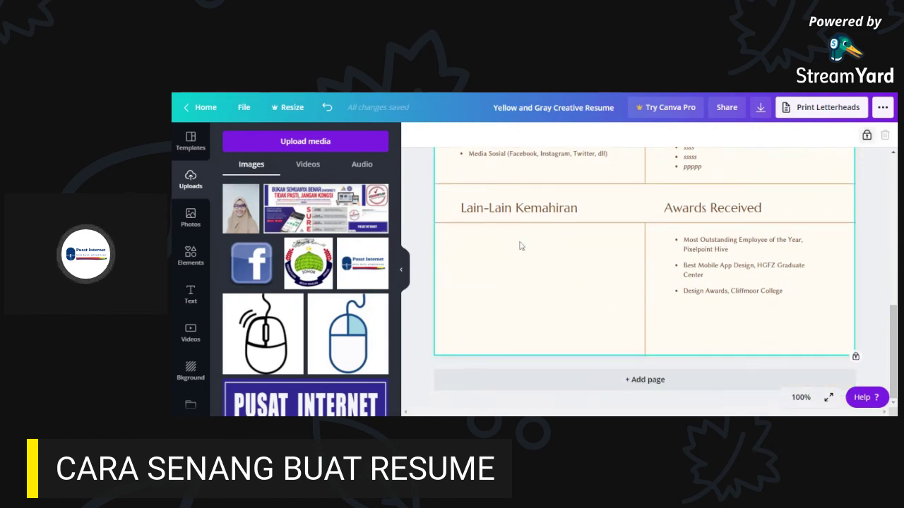
- Overwrite 'Most Outstanding Employee' with 'Anugerah Pelajar Cemerlang' as the first award
left_click(717, 210)
left_click(740, 296)
left_click(720, 220)
left_click(719, 270)
left_click(728, 248)
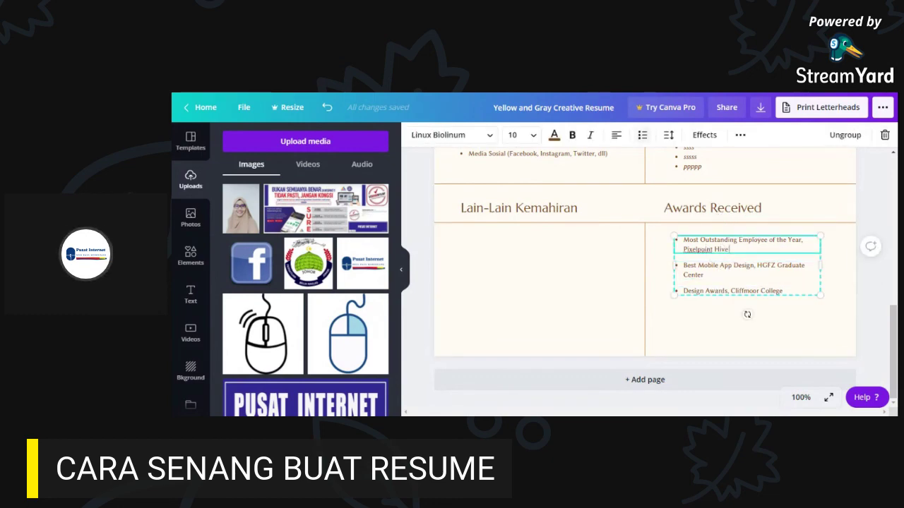
left_click_drag(728, 249, 682, 240)
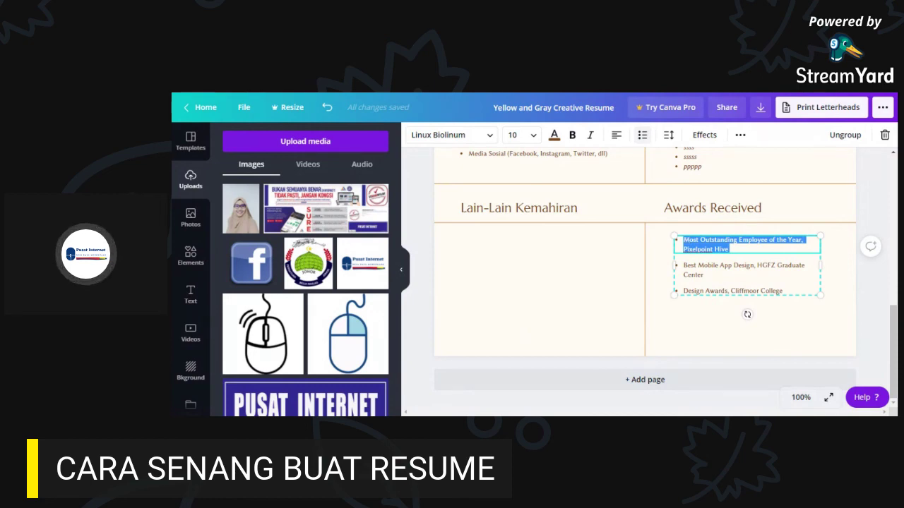
type("Anugerah Pelajar Cemer")
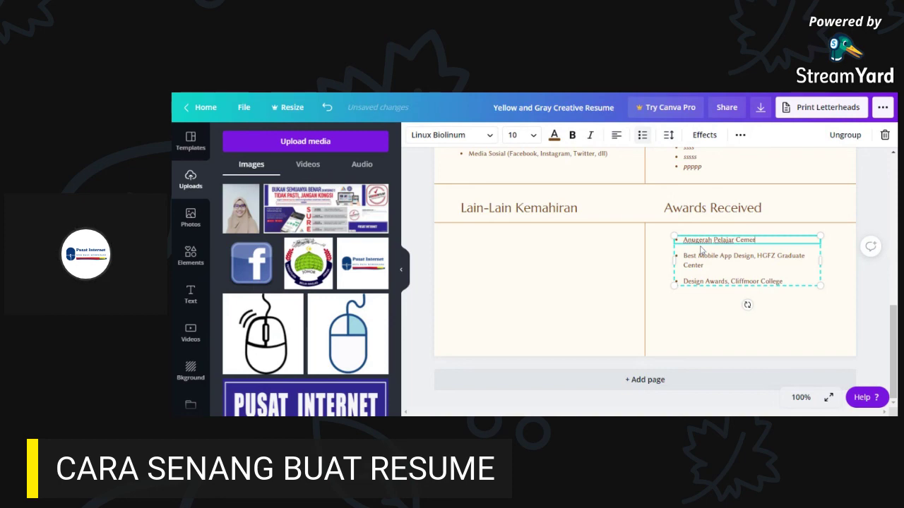
type("lang")
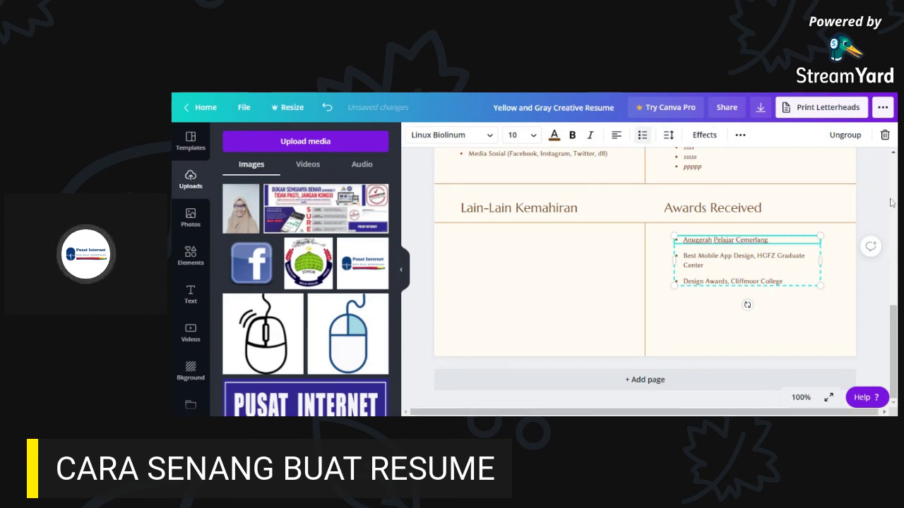
scroll(878, 379, "up", 3)
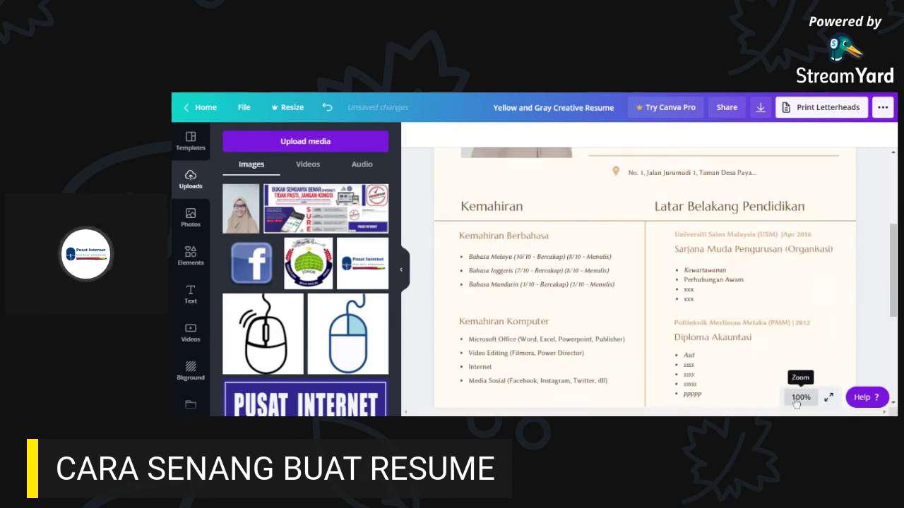
scroll(803, 310, "down", 2)
scroll(802, 309, "down", 3)
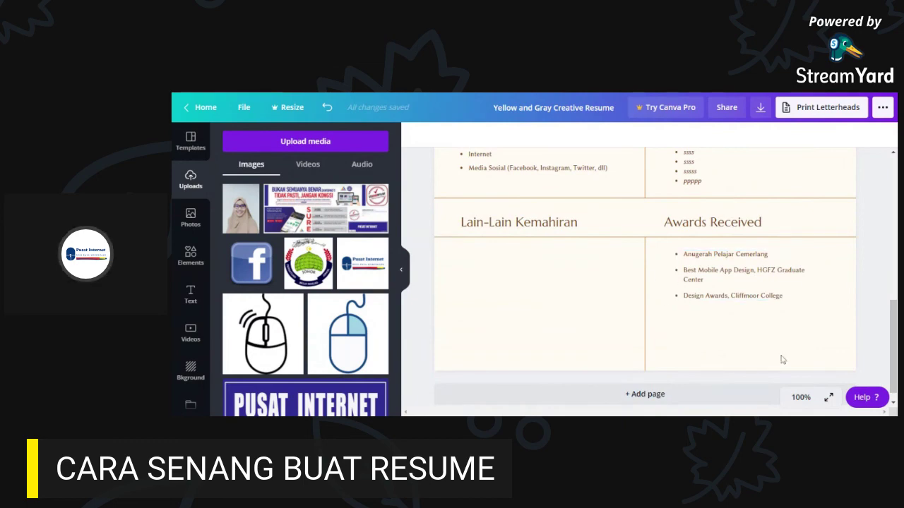
left_click(645, 249)
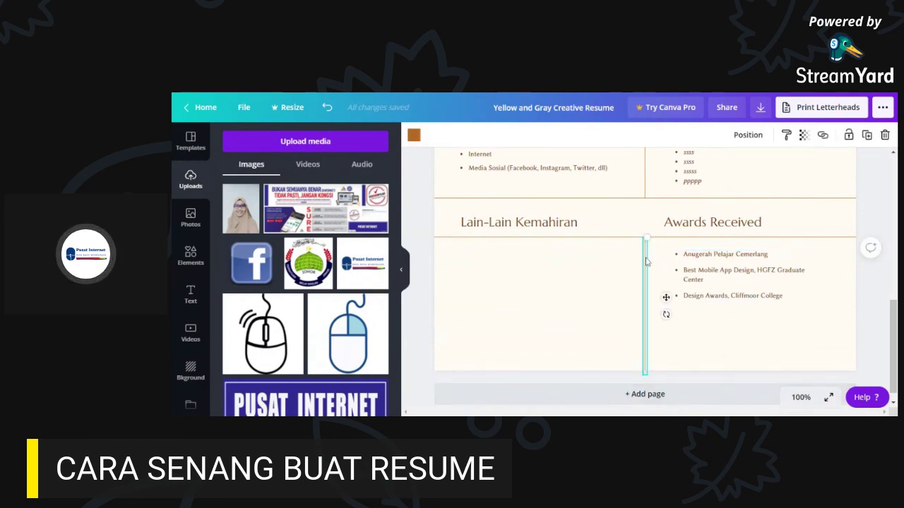
left_click_drag(666, 240, 665, 201)
left_click(327, 107)
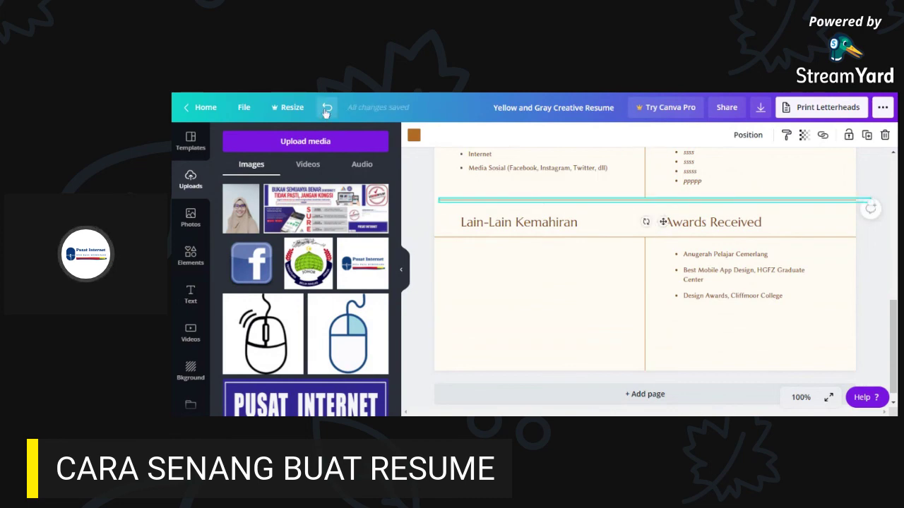
left_click(874, 256)
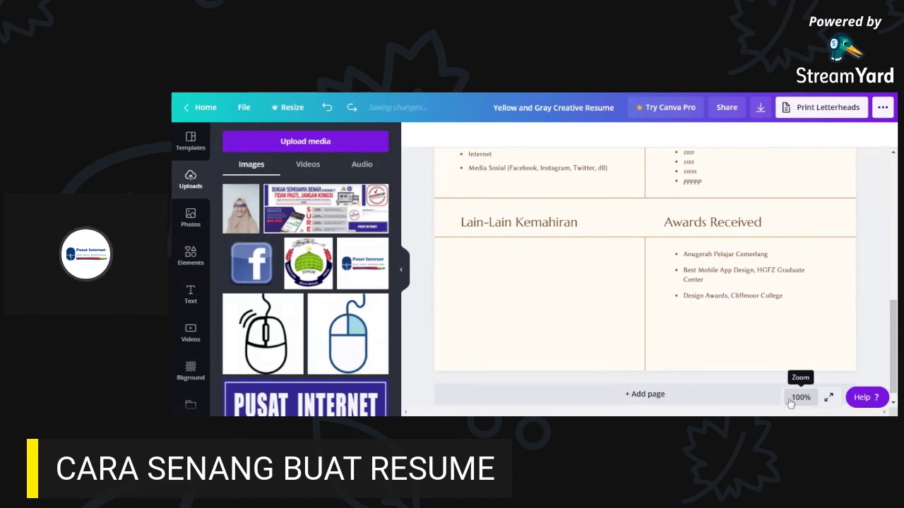
left_click(800, 398)
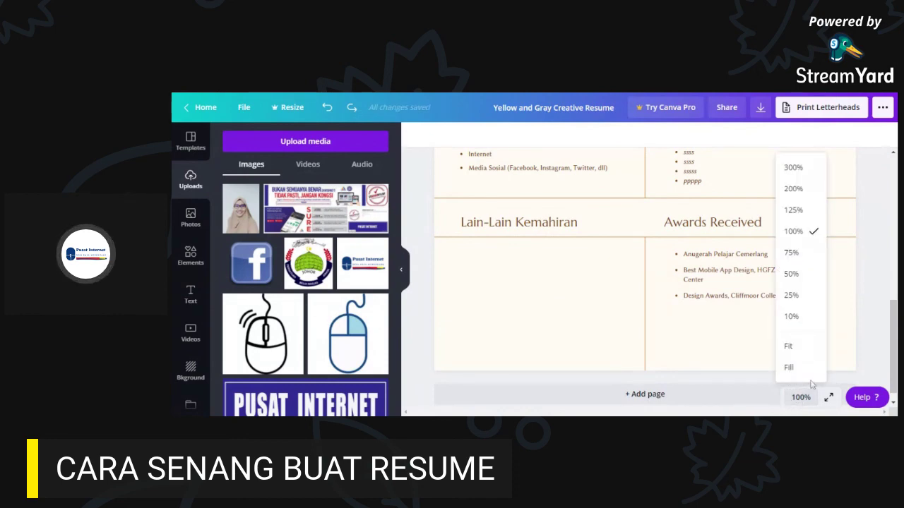
left_click(857, 264)
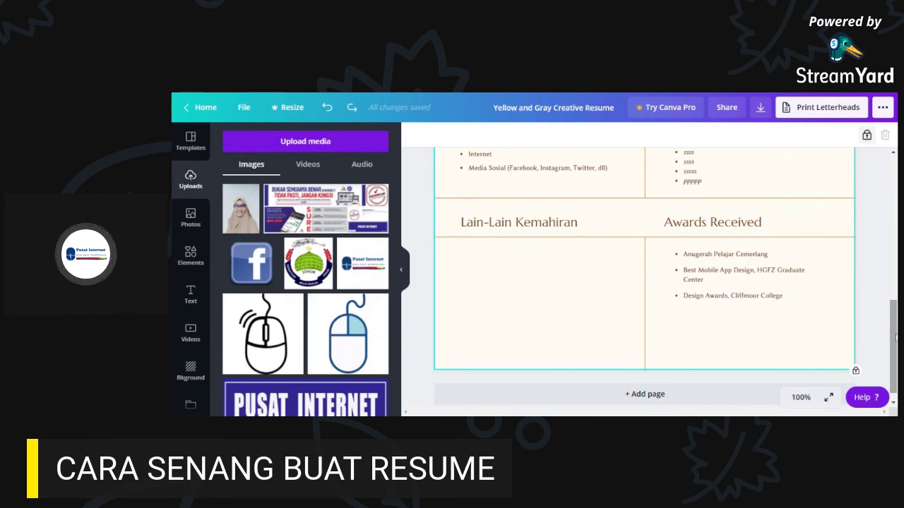
left_click_drag(895, 338, 875, 195)
left_click(876, 196)
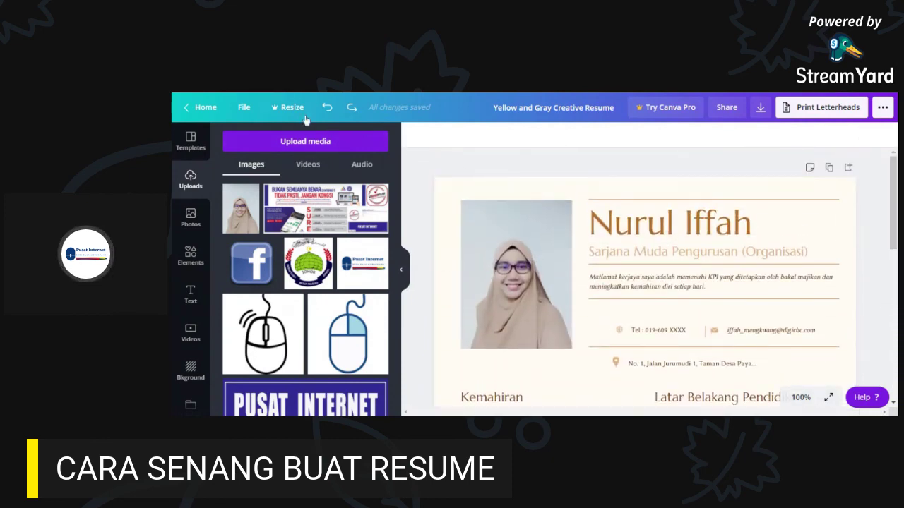
- Colour the name and subtitle header text dark brown
left_click(671, 232)
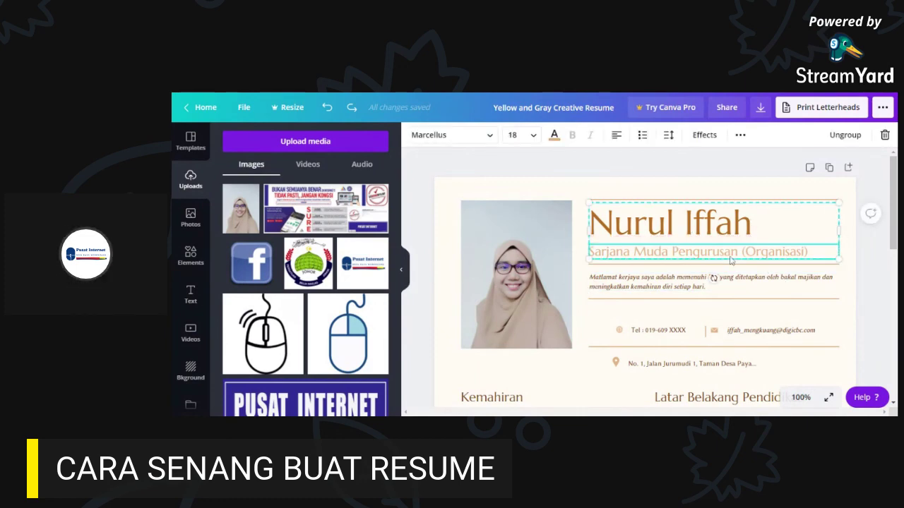
left_click(554, 134)
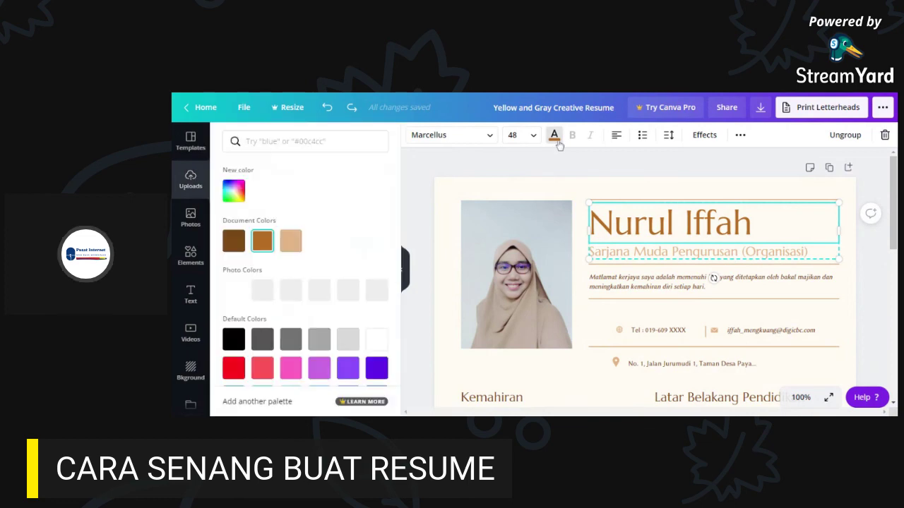
left_click(233, 240)
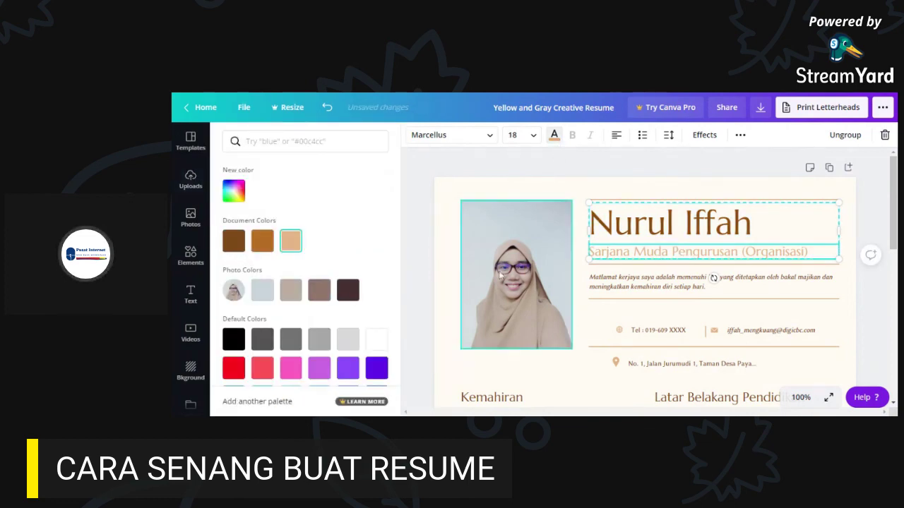
left_click(262, 244)
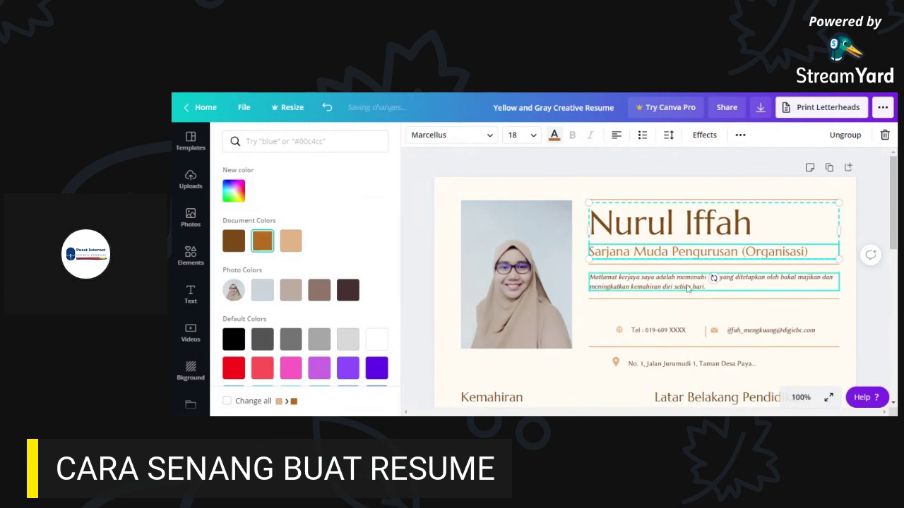
left_click(727, 286)
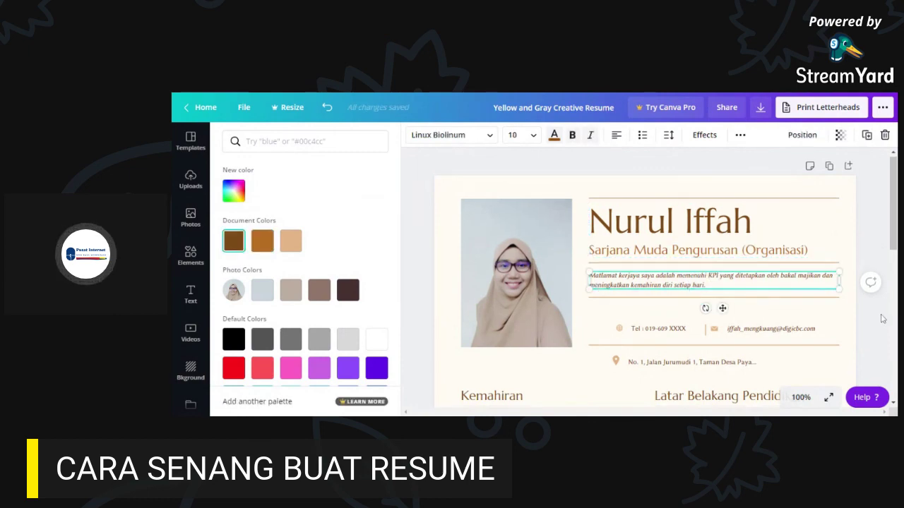
- Make the Kemahiran Berbahasa heading dark brown
scroll(776, 311, "down", 3)
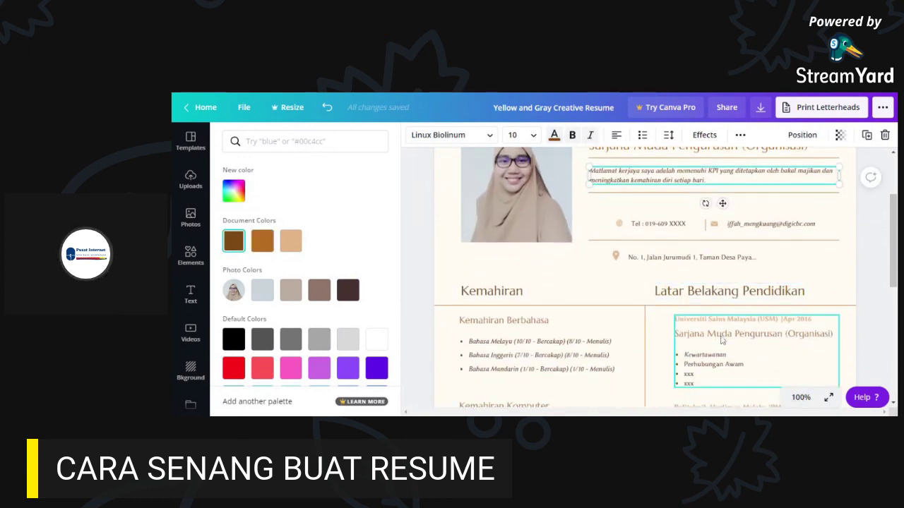
left_click(721, 336)
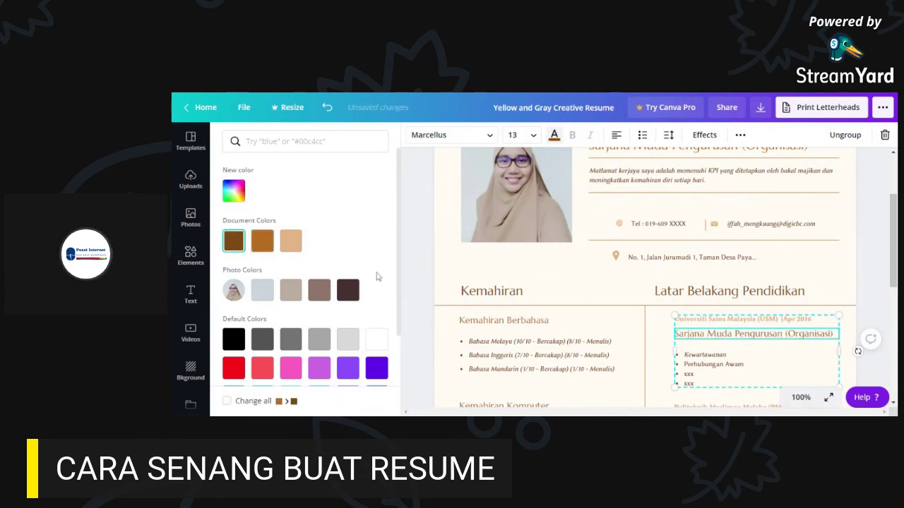
left_click(494, 324)
left_click(233, 240)
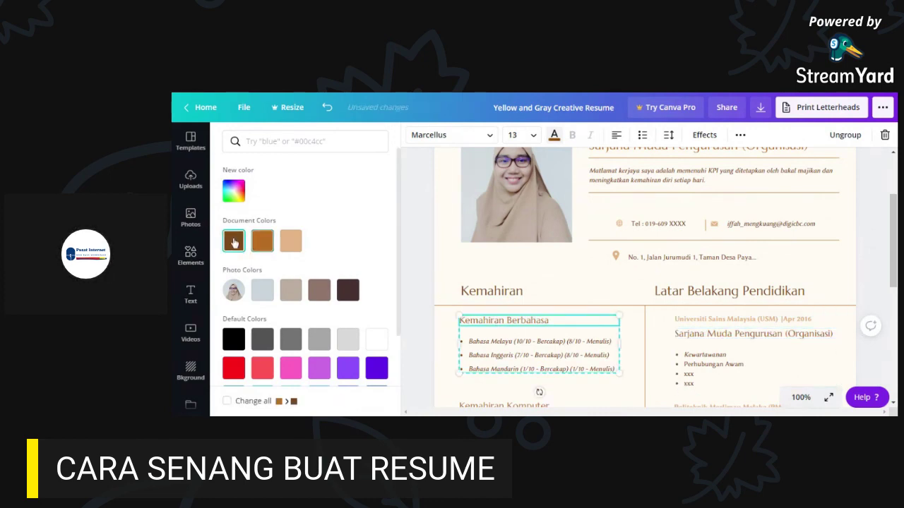
- Turn the Universiti Sains Malaysia line orange
left_click(737, 321)
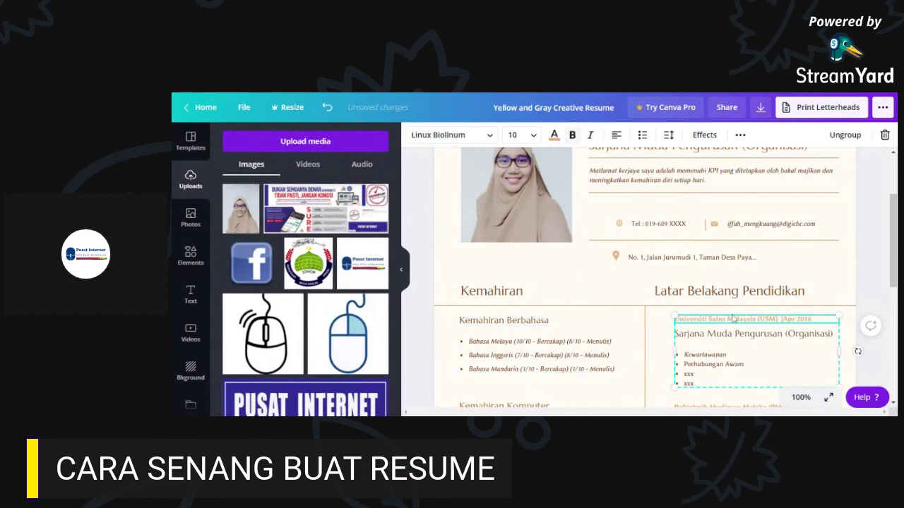
left_click(554, 135)
left_click(267, 242)
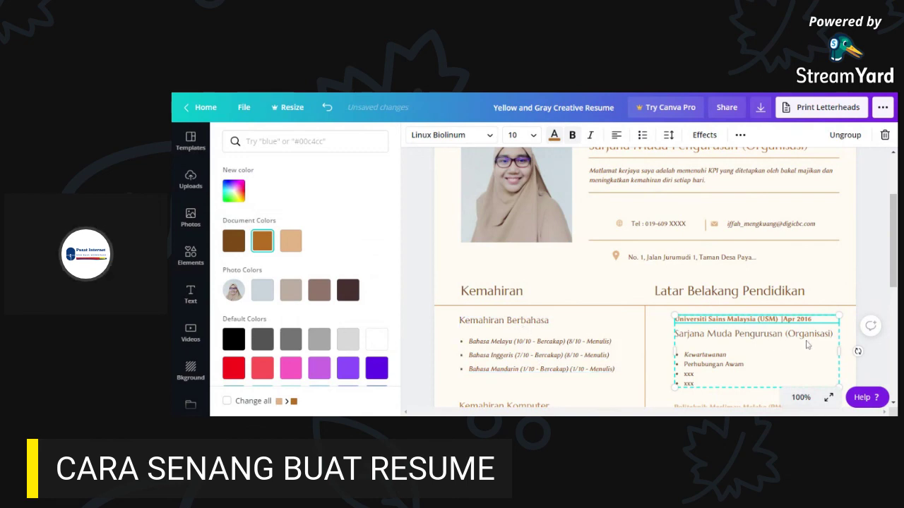
scroll(805, 346, "down", 3)
left_click(719, 303)
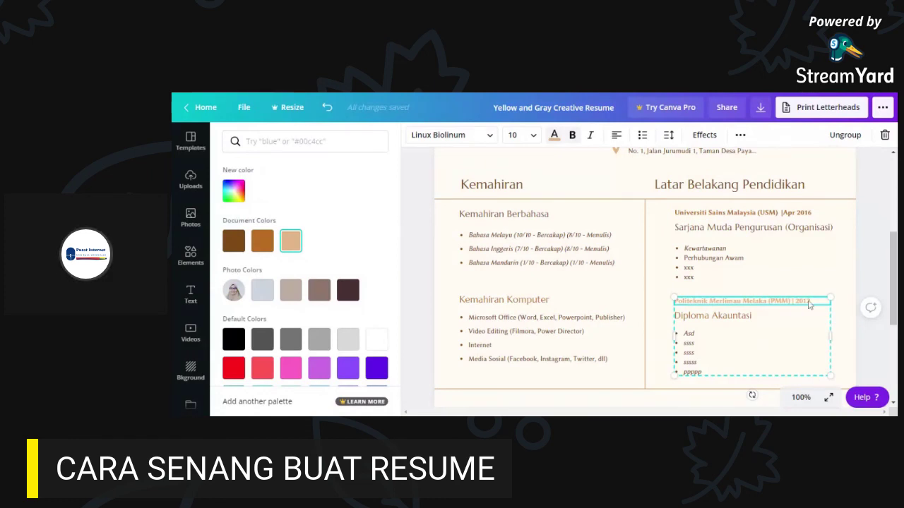
- Colour the Politeknik diploma entry dark brown and its Politeknik line middle brown
left_click(774, 277)
left_click(710, 311)
left_click(709, 318)
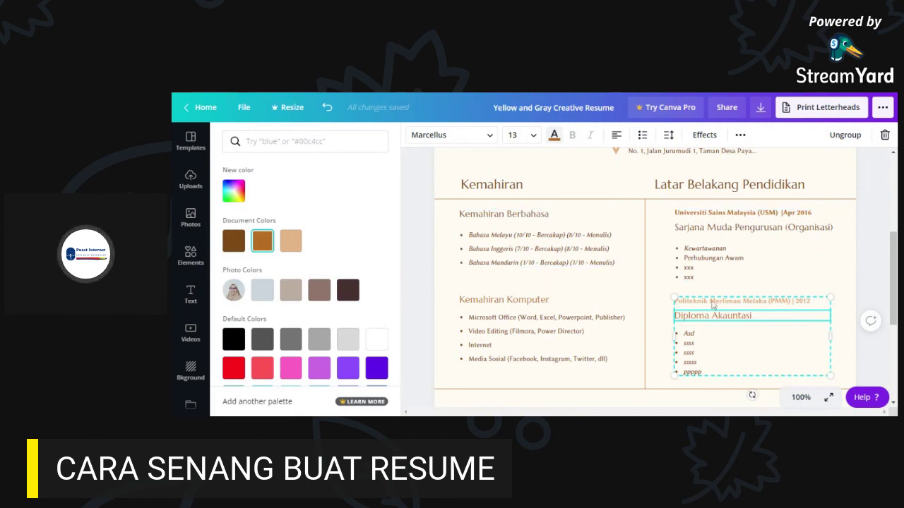
left_click(521, 186)
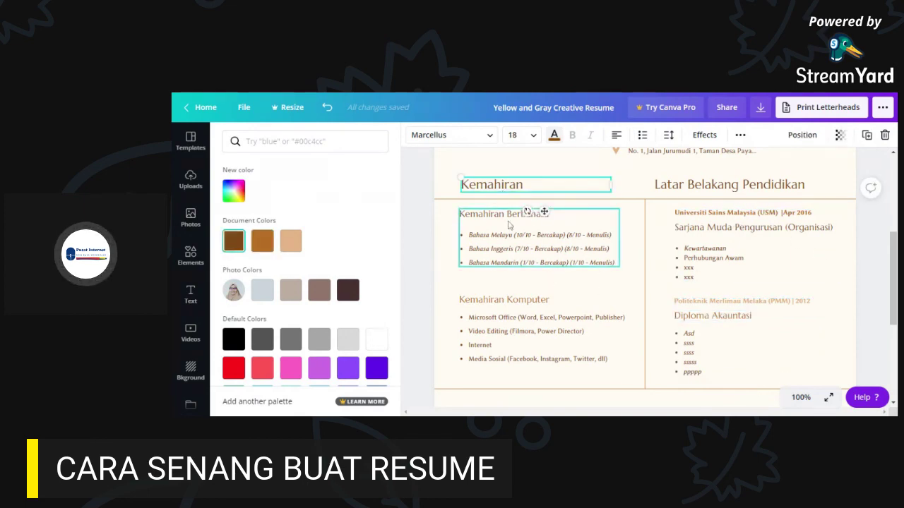
left_click(723, 227)
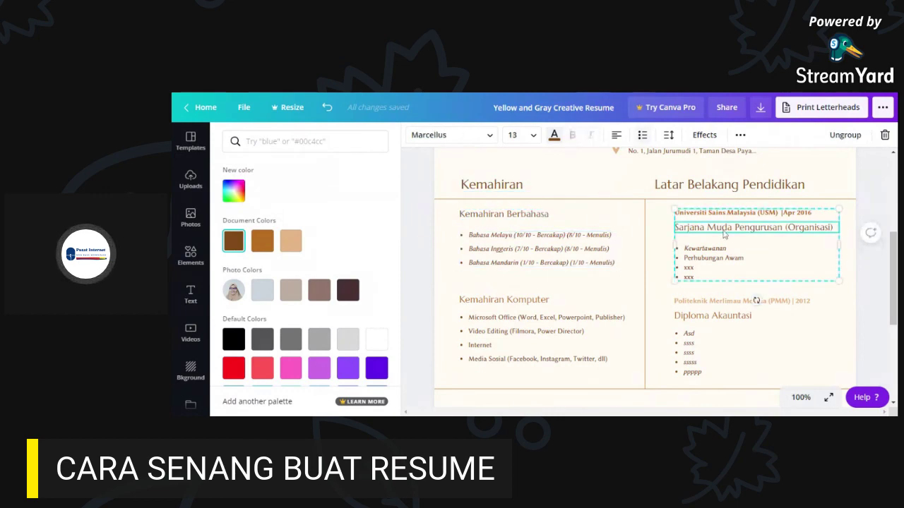
left_click(721, 319)
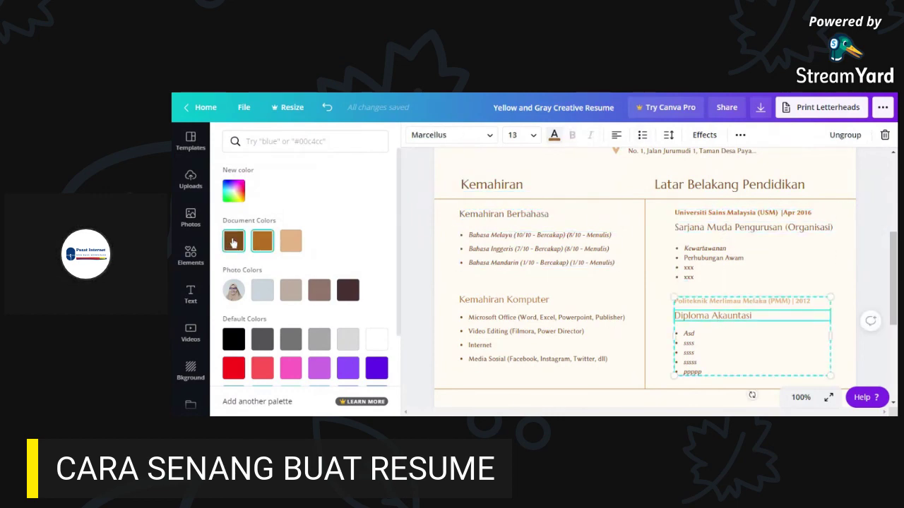
left_click(233, 242)
left_click(740, 301)
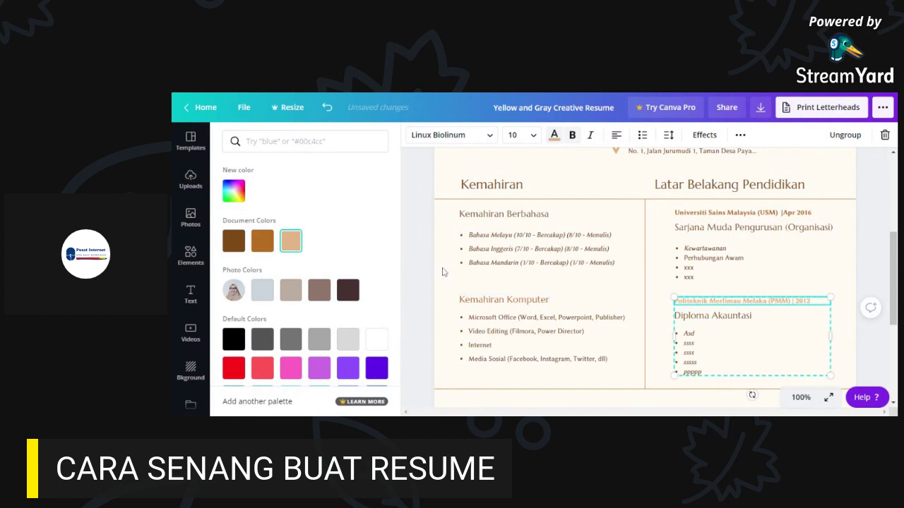
left_click(262, 240)
- Make the Kemahiran Komputer heading dark brown
left_click(590, 344)
left_click(511, 302)
left_click(233, 241)
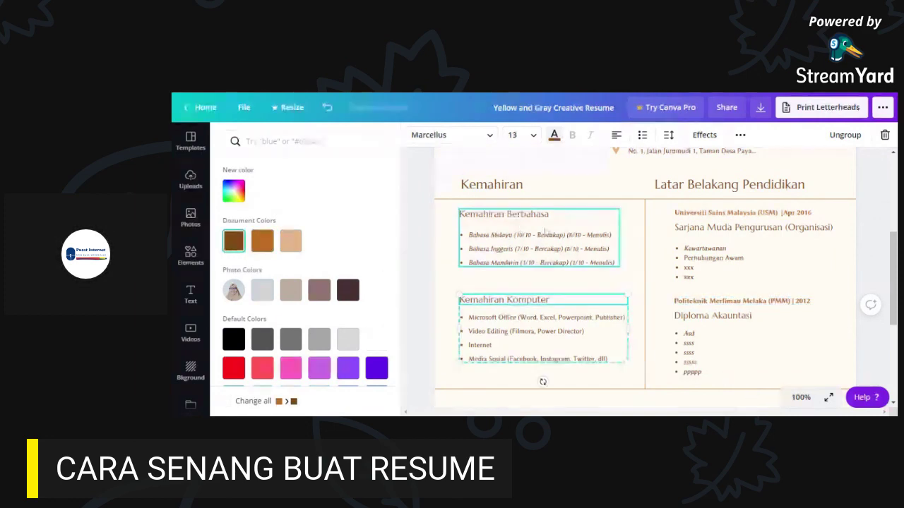
left_click(862, 240)
left_click_drag(892, 264, 889, 330)
left_click(875, 263)
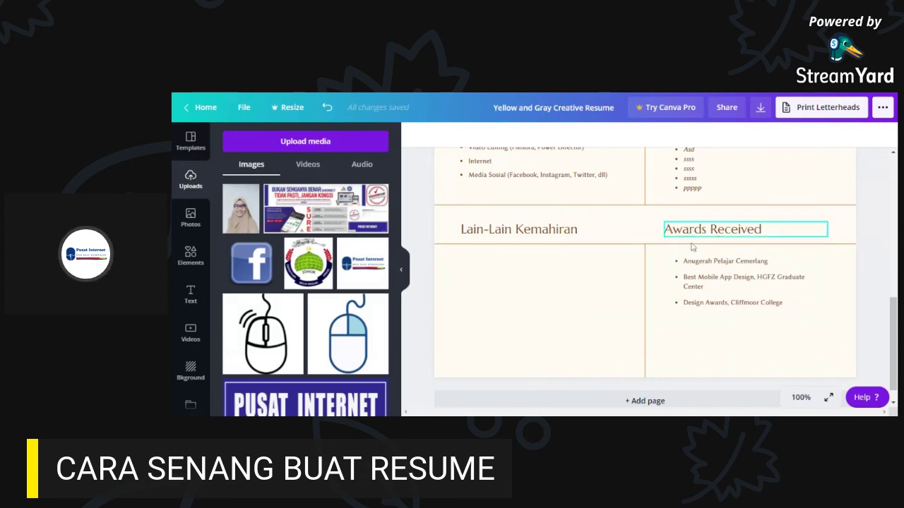
left_click_drag(700, 277, 708, 266)
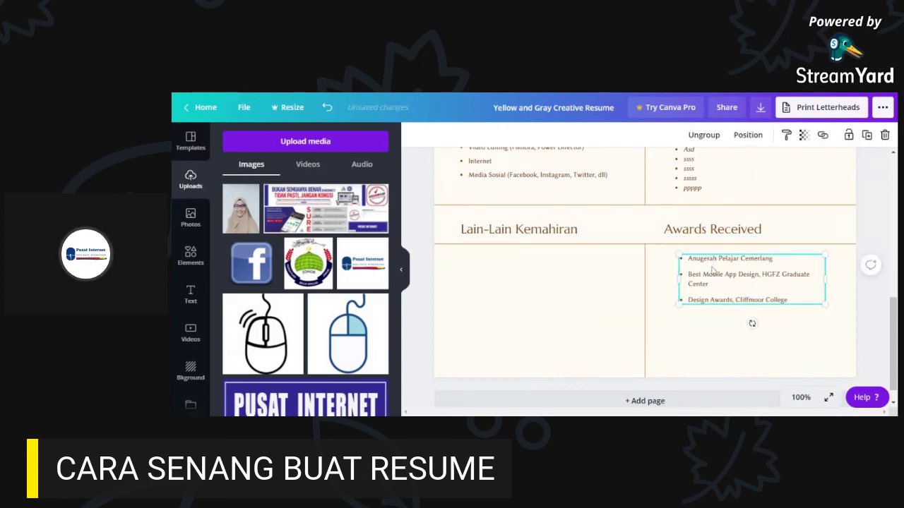
left_click(329, 109)
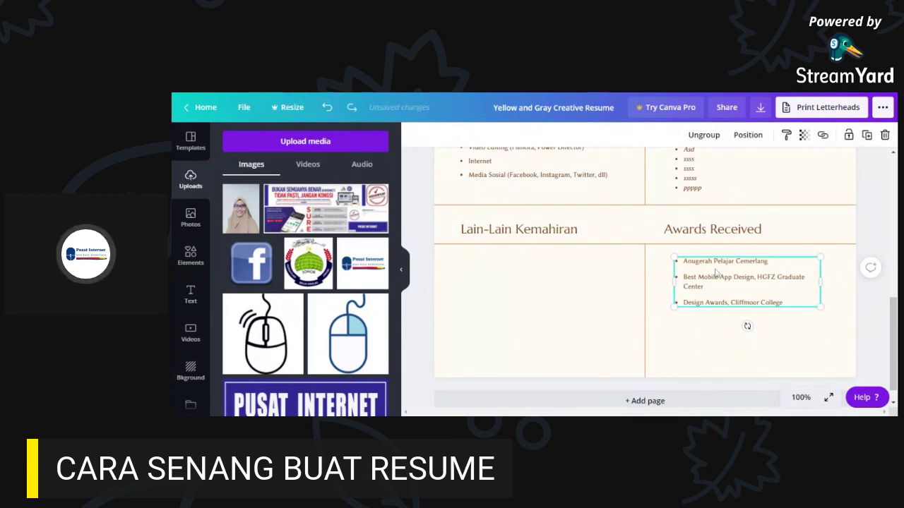
left_click(745, 281)
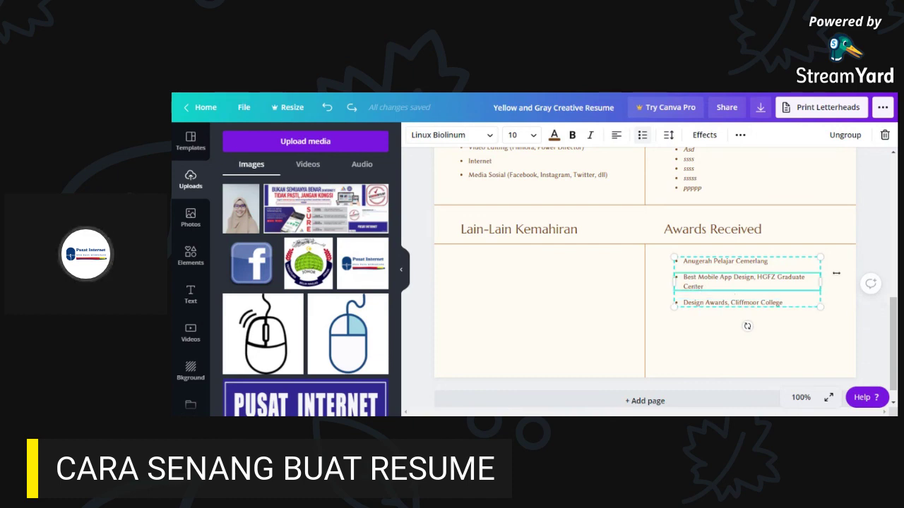
left_click(846, 296)
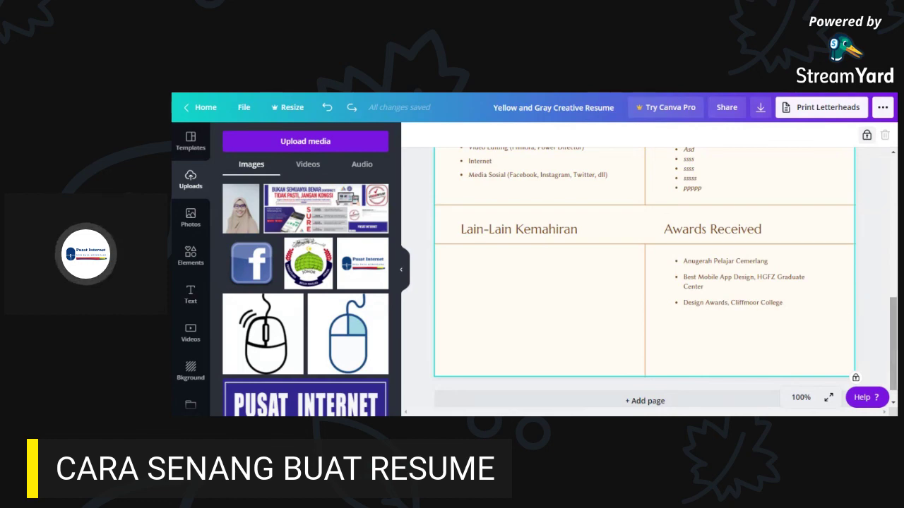
- Return to the resume's top, select the page, and scroll through the Photos library's stock images
left_click_drag(893, 345, 876, 207)
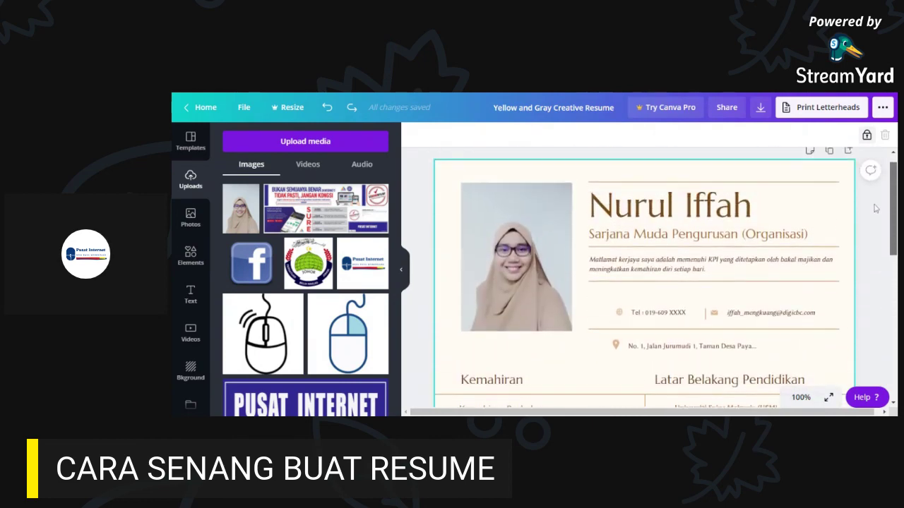
left_click(466, 179)
left_click(189, 223)
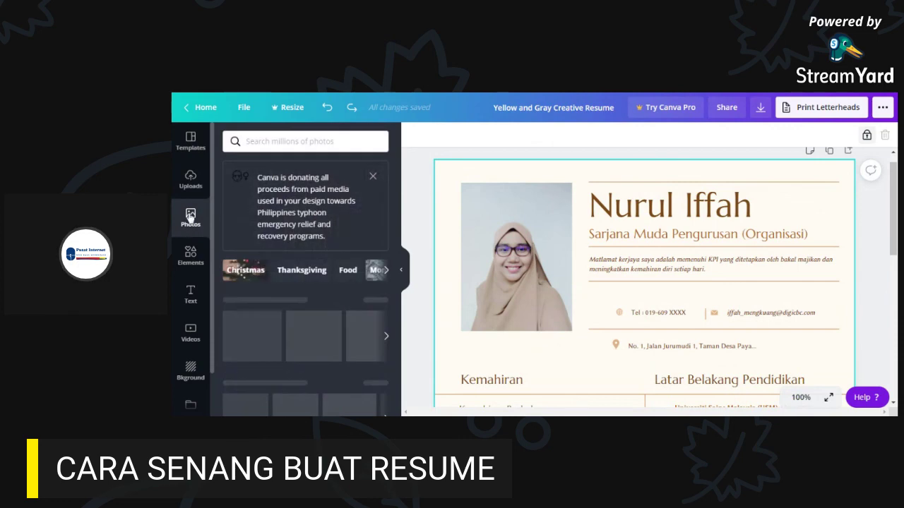
scroll(339, 283, "down", 8)
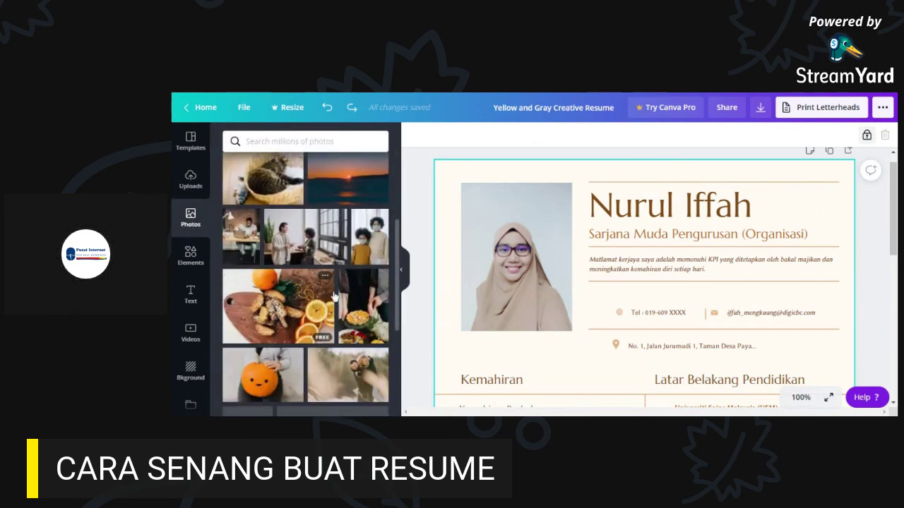
scroll(361, 289, "down", 3)
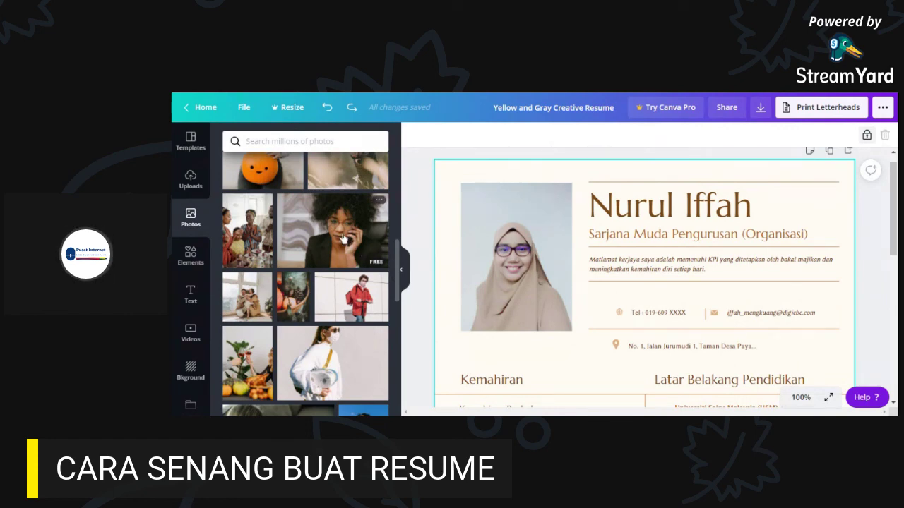
scroll(346, 297, "down", 8)
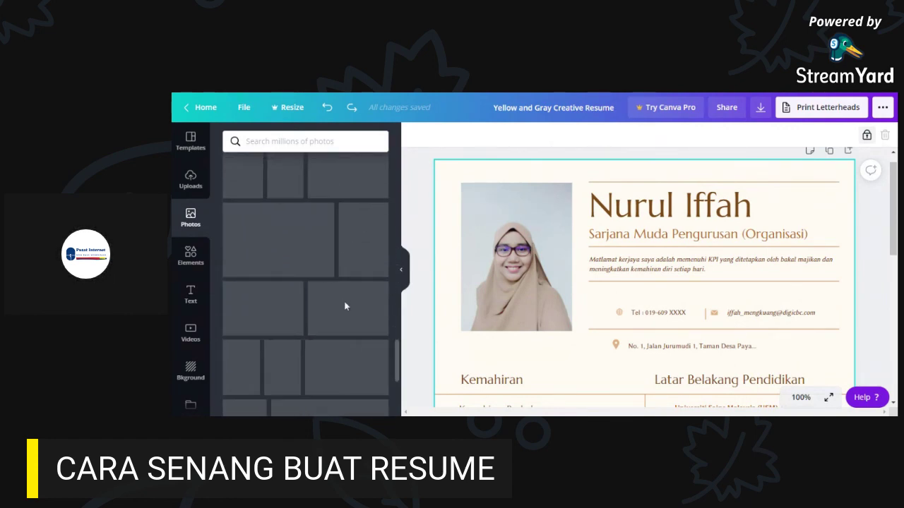
scroll(346, 305, "down", 10)
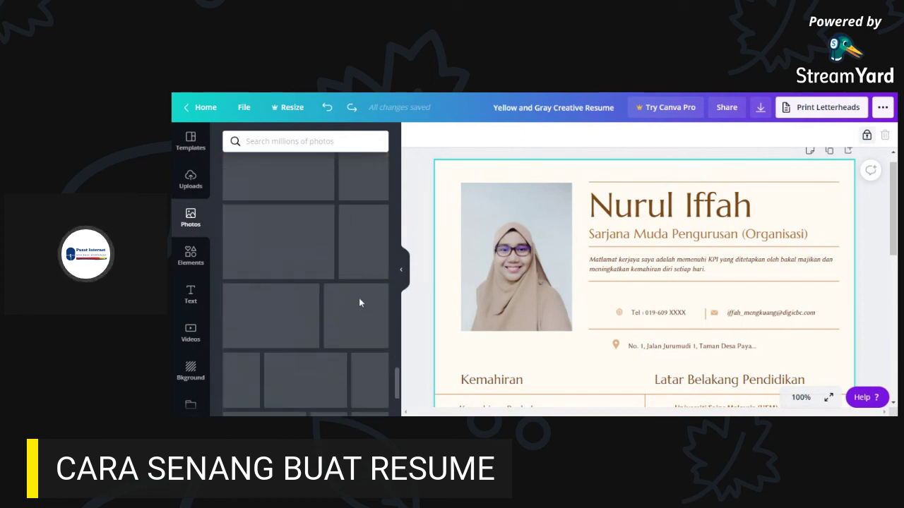
scroll(354, 289, "down", 5)
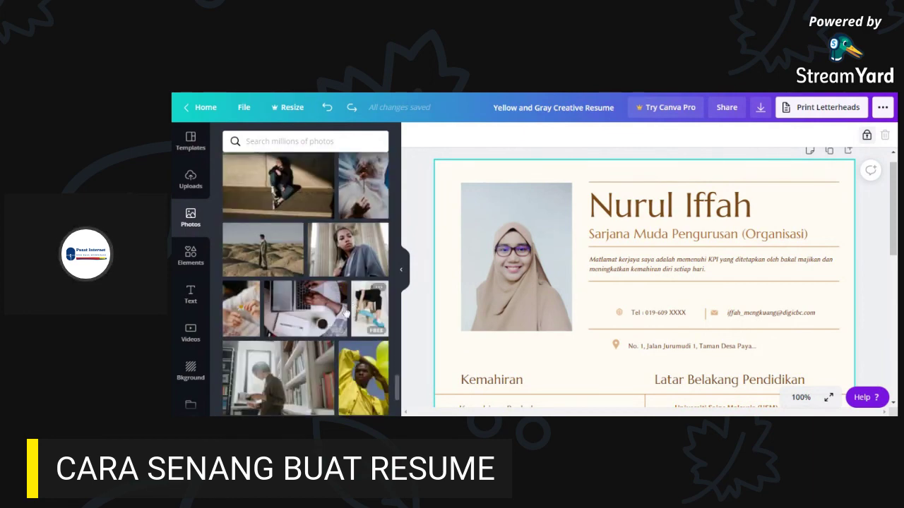
scroll(308, 330, "down", 5)
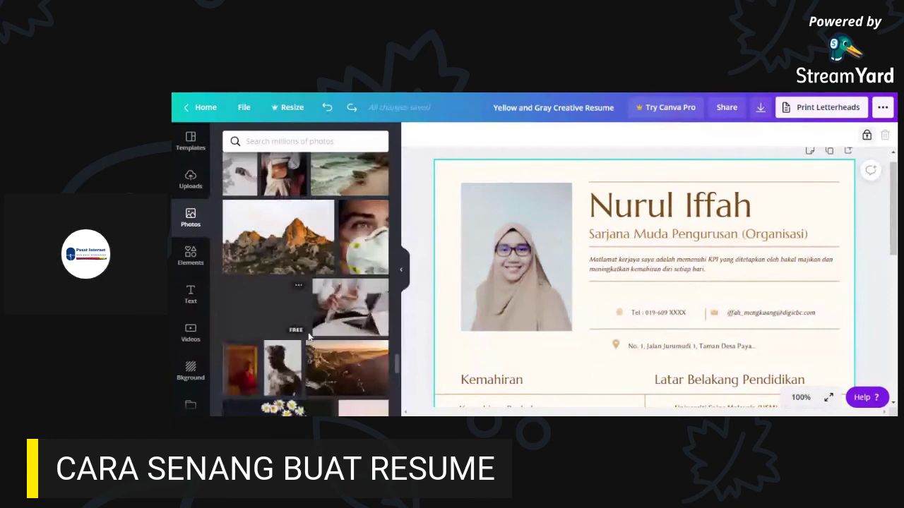
scroll(307, 337, "down", 5)
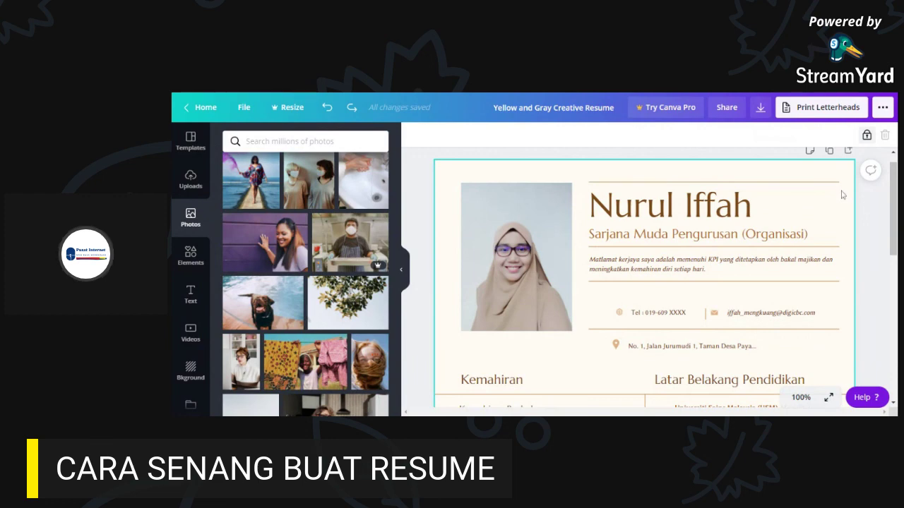
- Show the Elements panel, dismiss the donation notice, and browse its categories down to Gradients
left_click(190, 256)
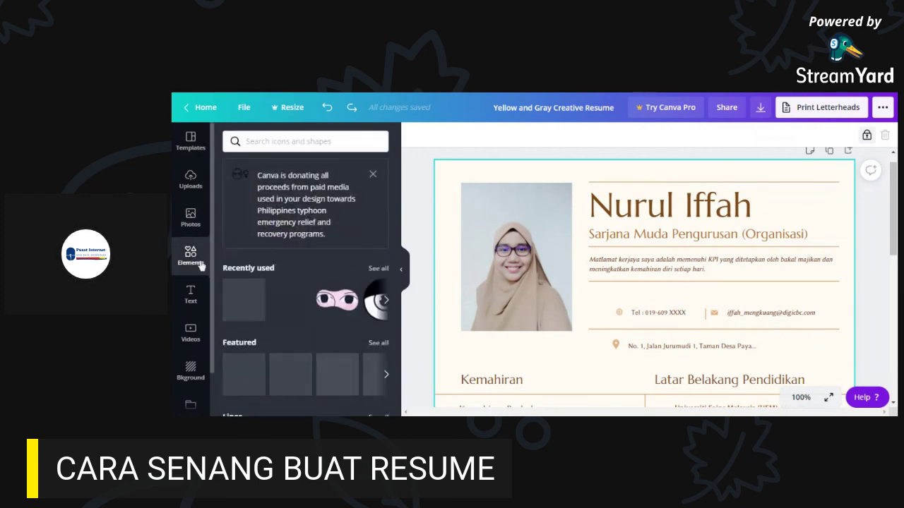
left_click(375, 177)
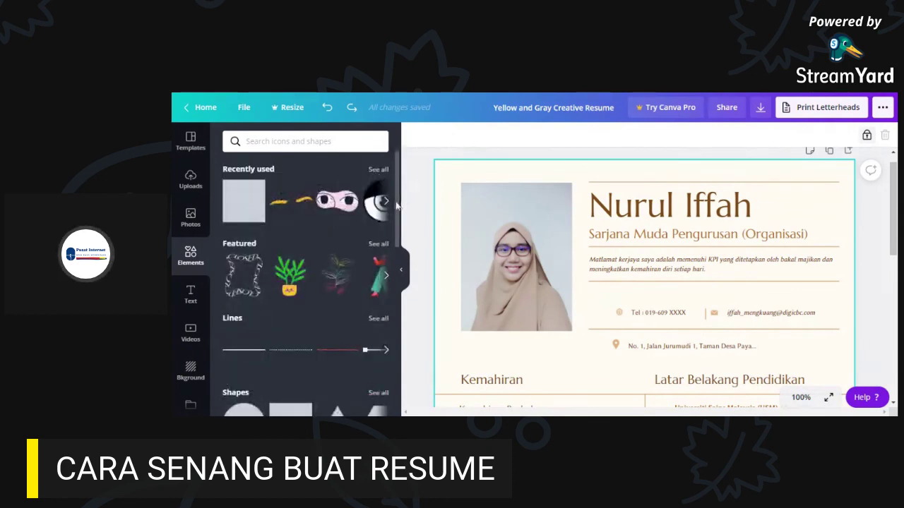
left_click_drag(397, 204, 398, 297)
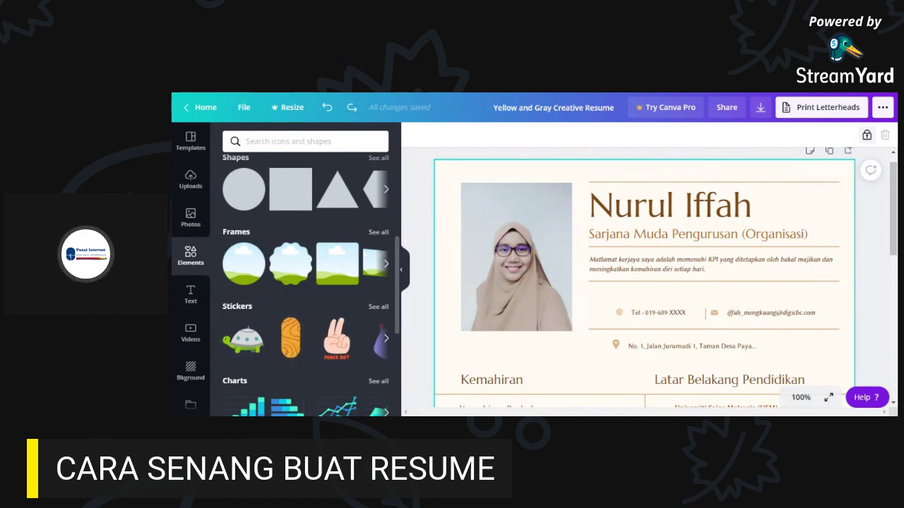
scroll(389, 311, "down", 5)
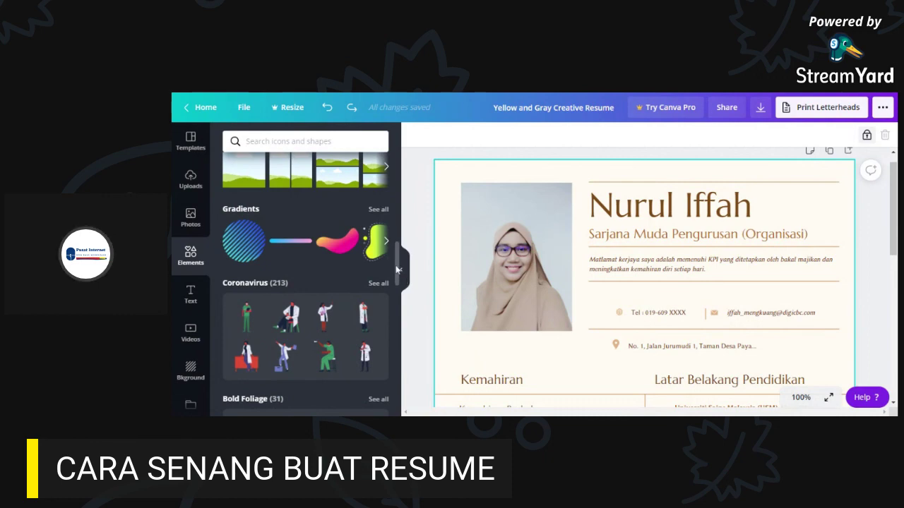
left_click_drag(397, 263, 399, 287)
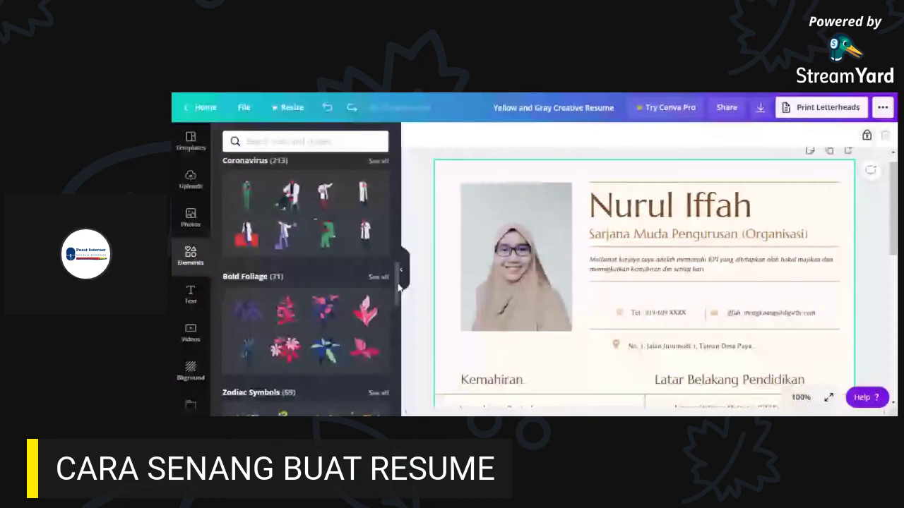
left_click_drag(399, 286, 398, 278)
scroll(343, 339, "up", 3)
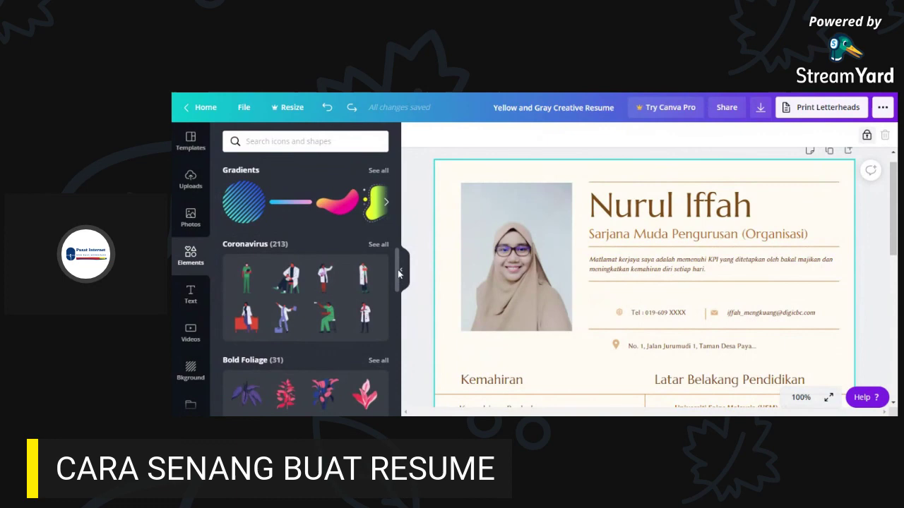
left_click(343, 343)
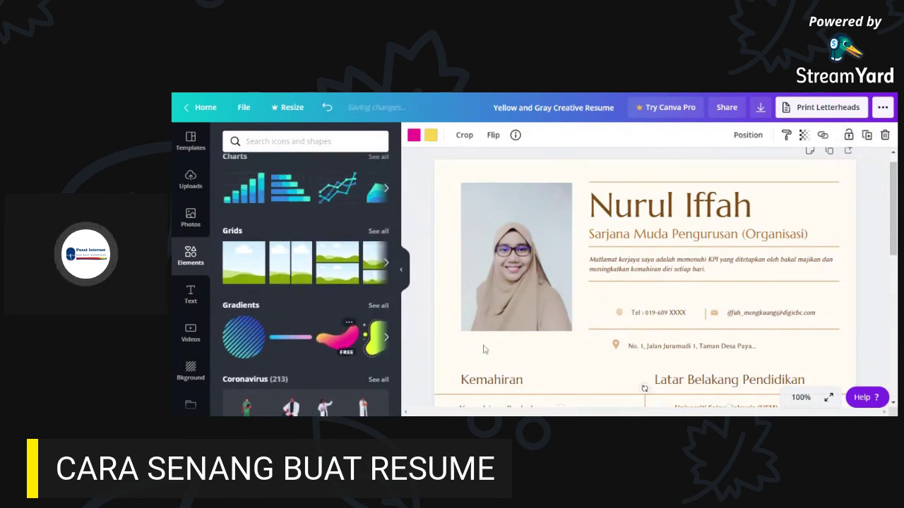
scroll(856, 288, "down", 3)
scroll(857, 288, "down", 3)
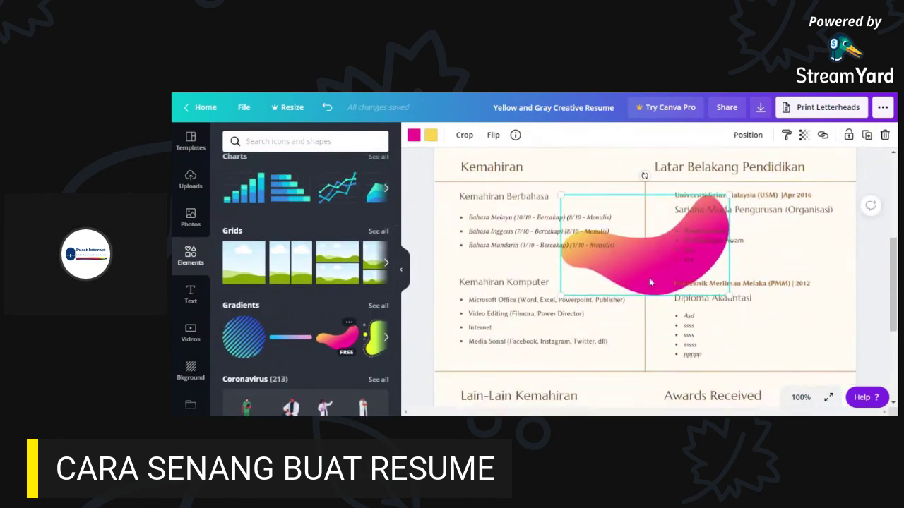
left_click_drag(634, 269, 824, 363)
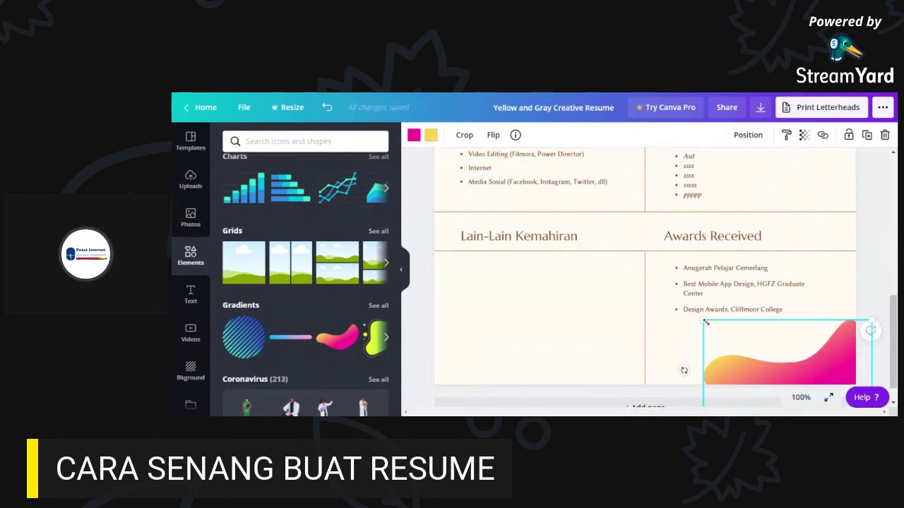
key("Delete")
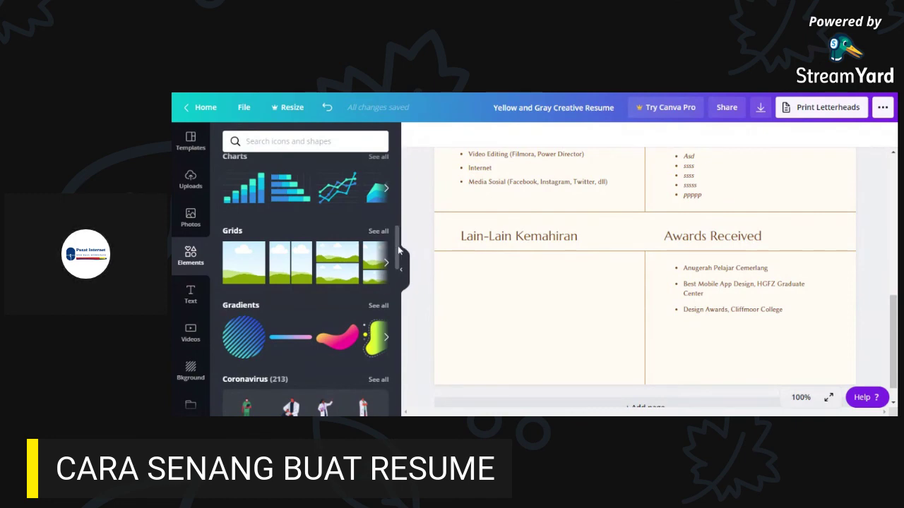
left_click_drag(399, 250, 399, 190)
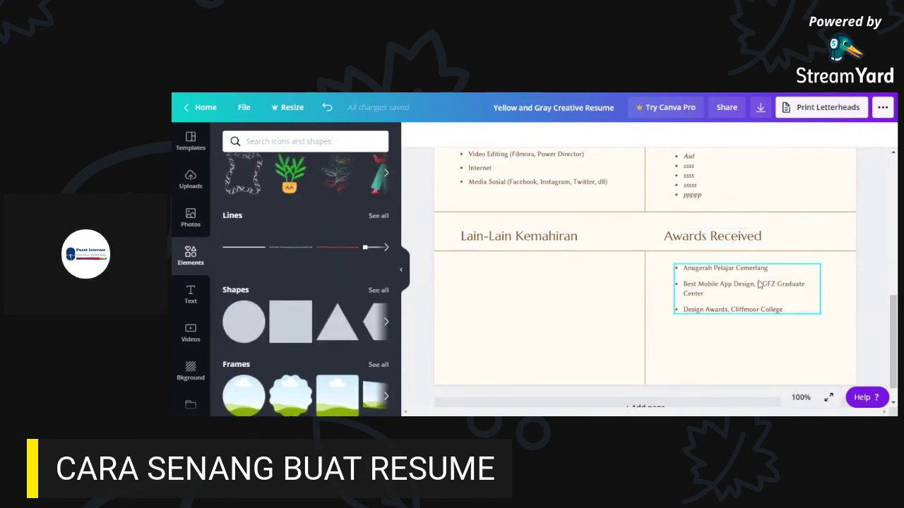
scroll(784, 286, "up", 5)
left_click_drag(893, 276, 892, 230)
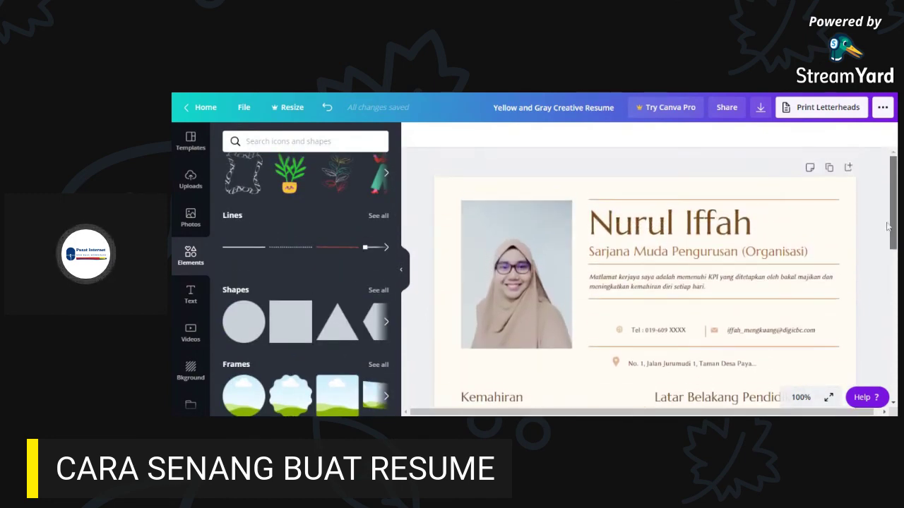